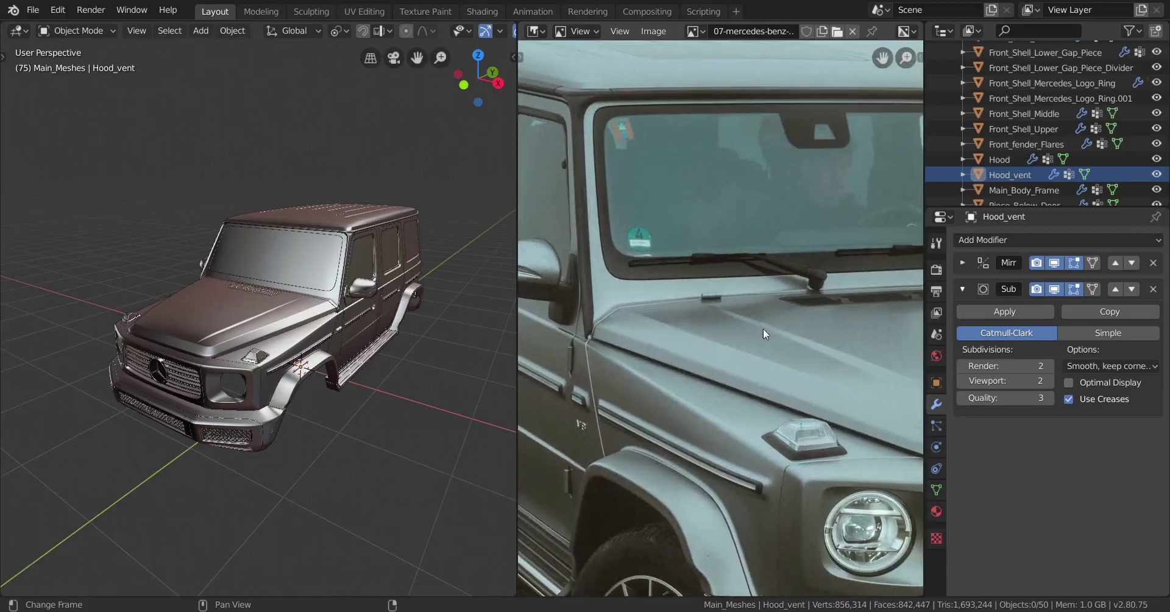
Examine the small hinge at the hood's rear edge in the reference photo and the matching area beside the model's hood vent.
{"action": "scroll", "coordinate": [711, 323], "scroll_direction": "up", "scroll_amount": 1}
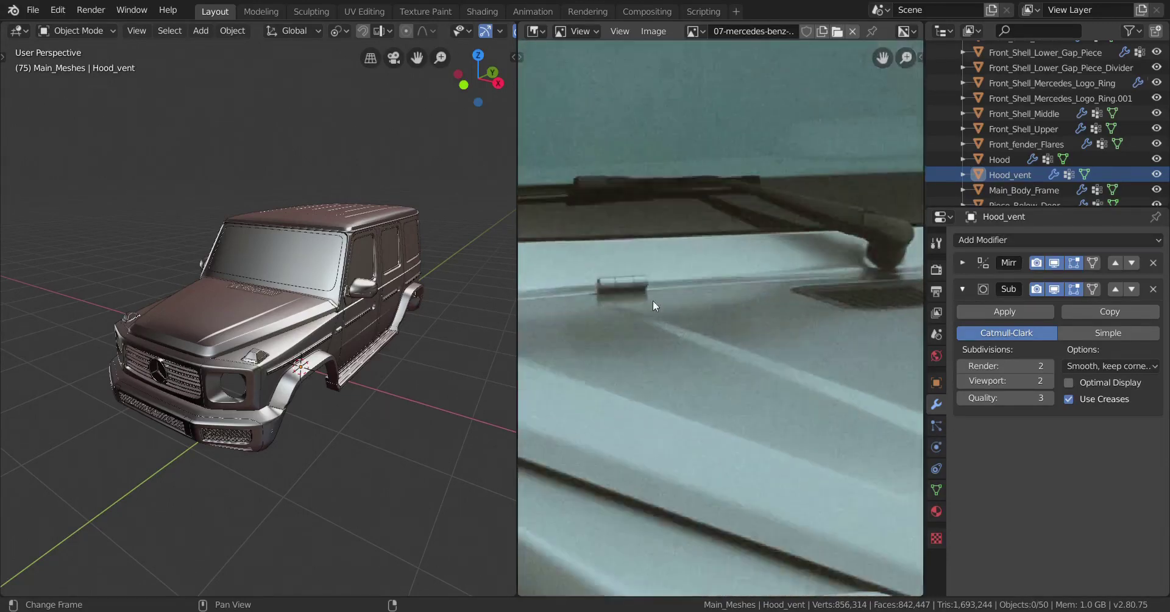
{"action": "middle_click_drag", "start_coordinate": [602, 288], "coordinate": [689, 327]}
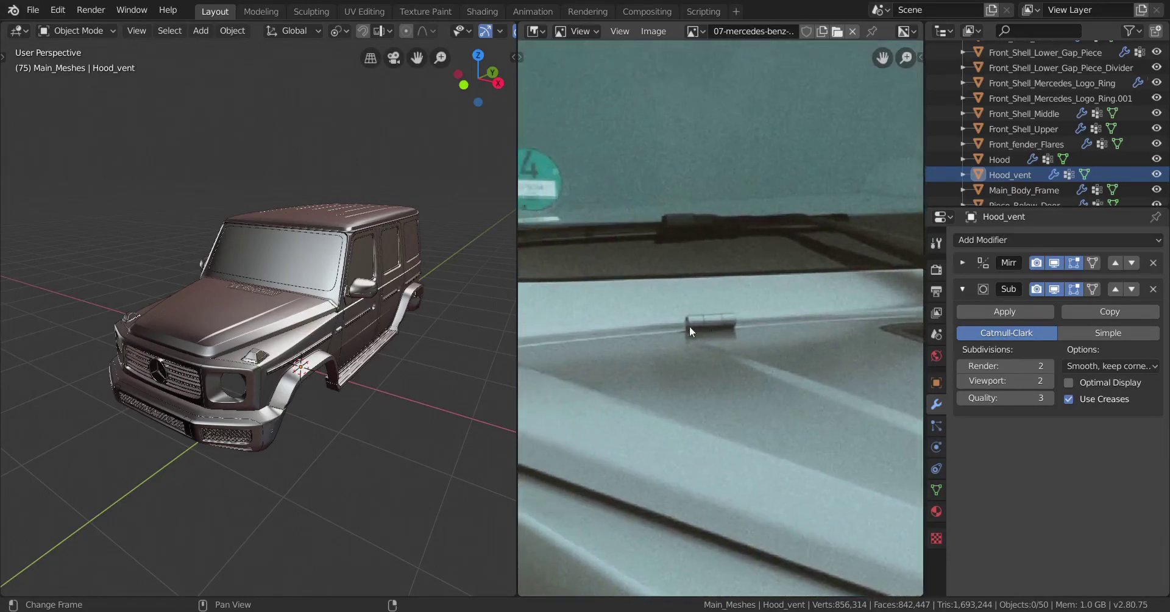
{"action": "middle_click_drag", "start_coordinate": [371, 373], "coordinate": [422, 412], "text": "alt"}
{"action": "scroll", "coordinate": [402, 405], "scroll_direction": "up", "scroll_amount": 5}
{"action": "right_click", "coordinate": [331, 381]}
{"action": "scroll", "coordinate": [397, 356], "scroll_direction": "up", "scroll_amount": 3}
{"action": "middle_click_drag", "start_coordinate": [396, 355], "coordinate": [346, 378], "text": "shift"}
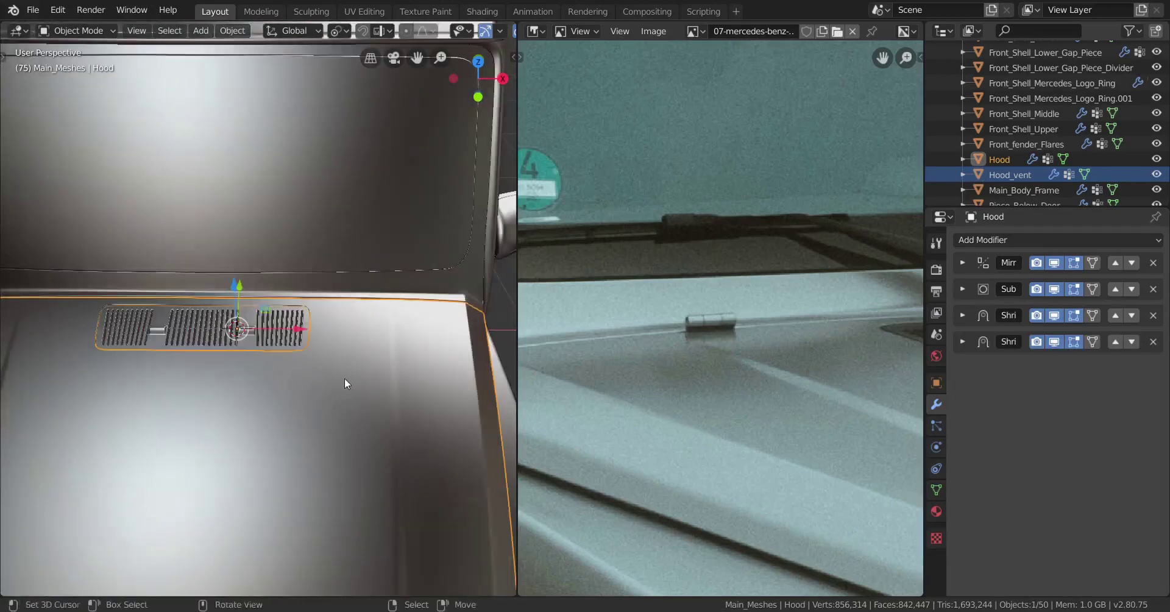
{"action": "scroll", "coordinate": [347, 376], "scroll_direction": "up", "scroll_amount": 1}
{"action": "key", "text": "KP_7"}
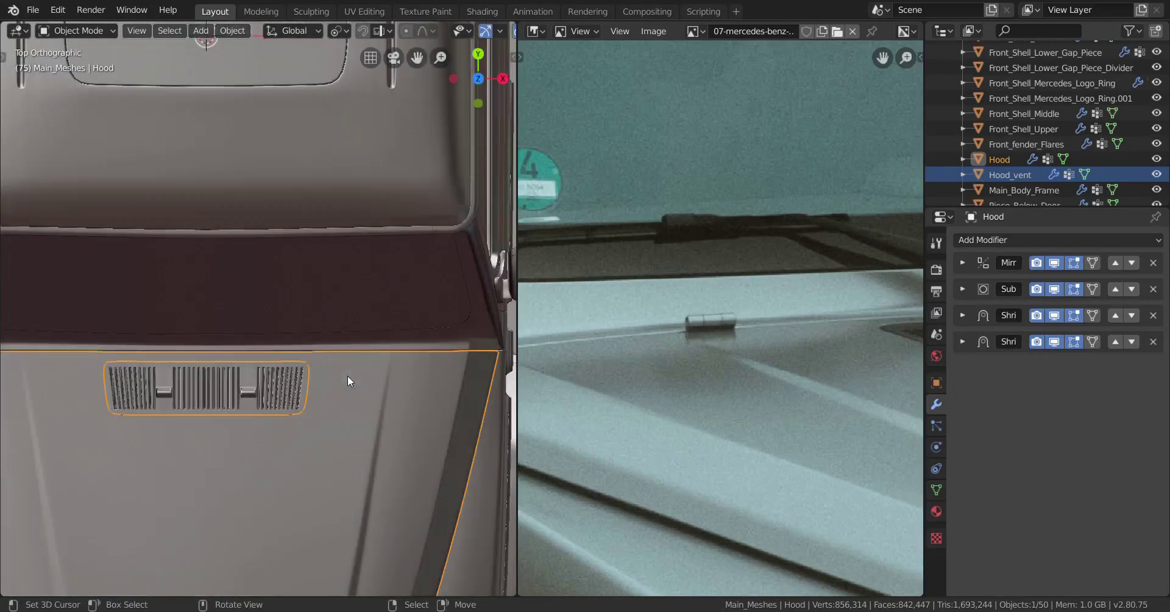
{"action": "scroll", "coordinate": [400, 350], "scroll_direction": "up", "scroll_amount": 3}
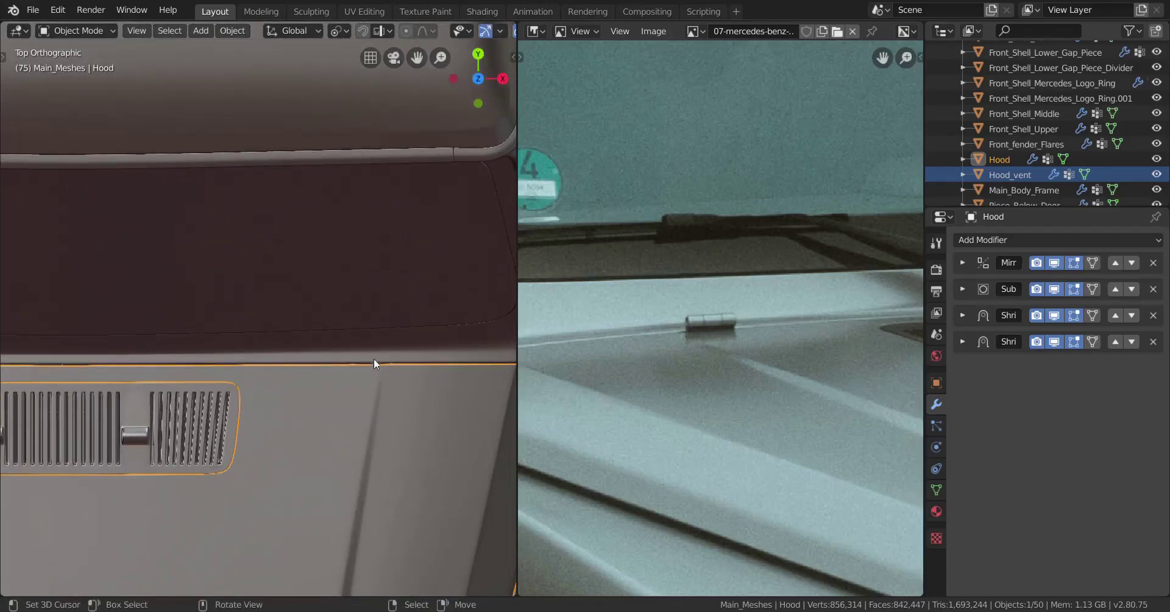
{"action": "scroll", "coordinate": [354, 378], "scroll_direction": "up", "scroll_amount": 2}
{"action": "middle_click_drag", "start_coordinate": [385, 383], "coordinate": [355, 335], "text": "shift"}
{"action": "scroll", "coordinate": [343, 339], "scroll_direction": "up", "scroll_amount": 1}
Inspect the Hood mesh's edge layout between the vent and the raised crease in Edit Mode.
{"action": "key", "text": "Tab"}
{"action": "scroll", "coordinate": [388, 361], "scroll_direction": "up", "scroll_amount": 2}
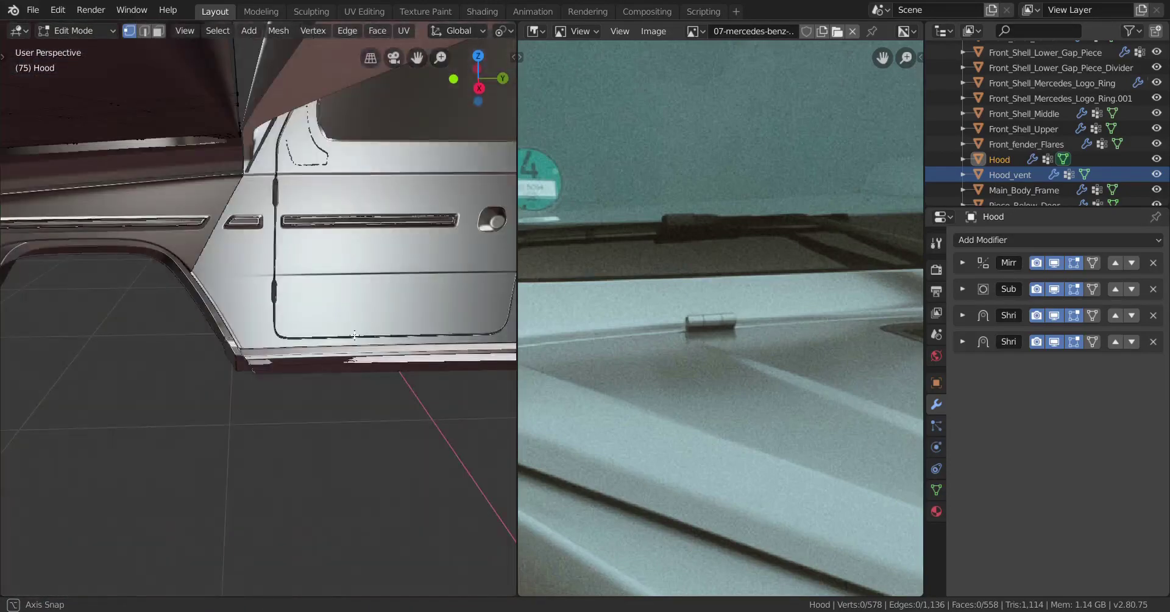
{"action": "scroll", "coordinate": [354, 337], "scroll_direction": "up", "scroll_amount": 8}
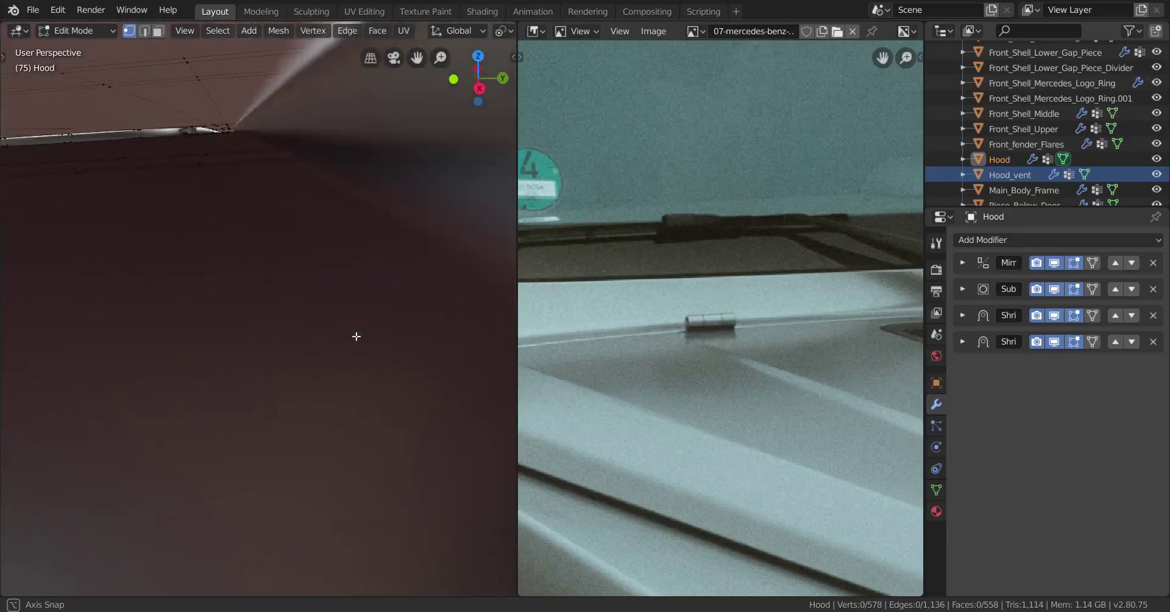
{"action": "middle_click_drag", "start_coordinate": [359, 336], "coordinate": [334, 401]}
{"action": "scroll", "coordinate": [391, 309], "scroll_direction": "up", "scroll_amount": 3}
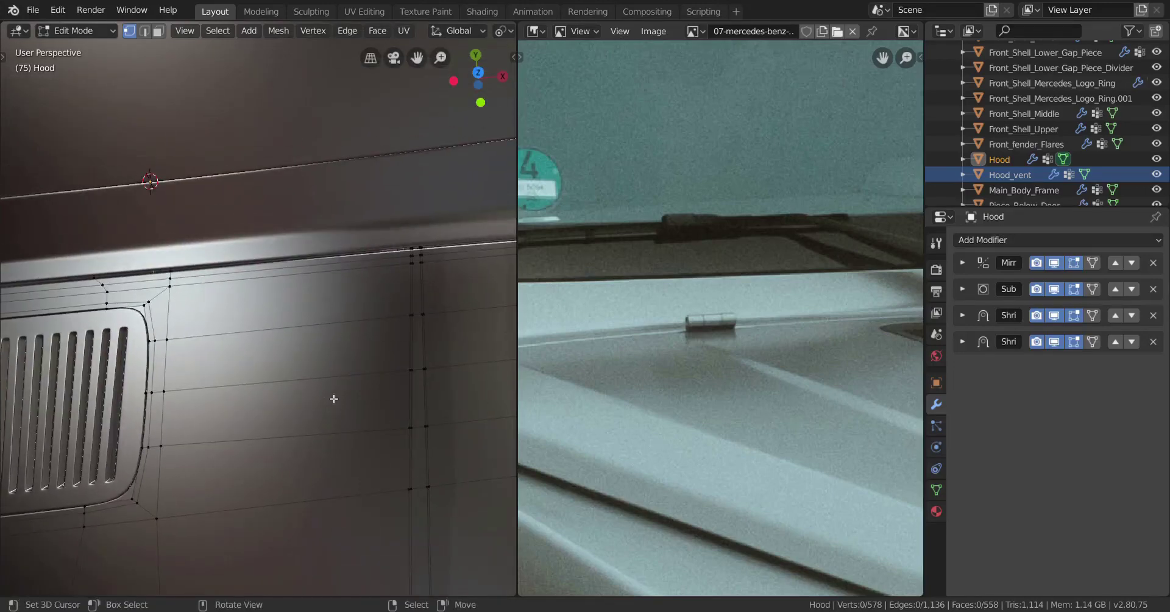
{"action": "key", "text": "KP_7"}
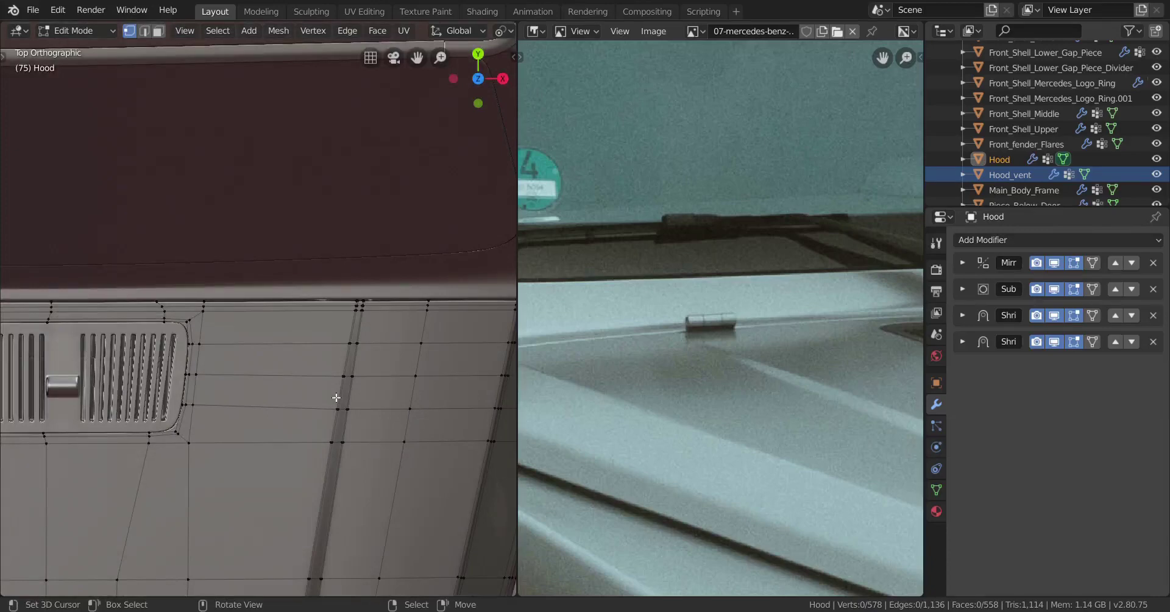
{"action": "scroll", "coordinate": [336, 397], "scroll_direction": "up", "scroll_amount": 3}
{"action": "scroll", "coordinate": [396, 394], "scroll_direction": "down", "scroll_amount": 3}
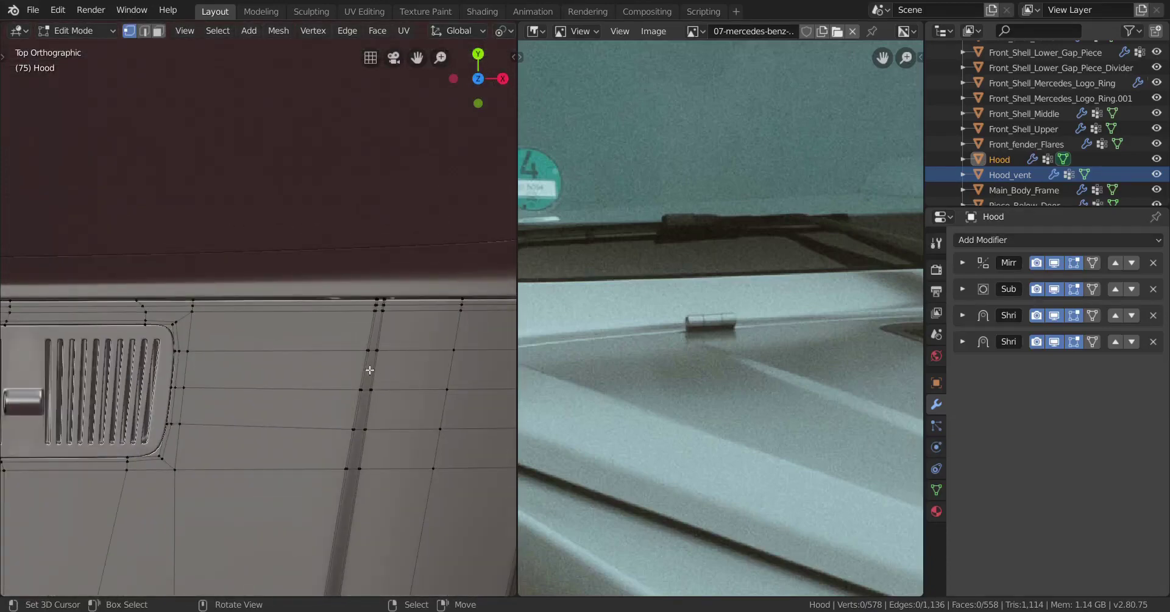
{"action": "scroll", "coordinate": [357, 353], "scroll_direction": "up", "scroll_amount": 1}
Switch editing to Main_Body_Frame and add one loop cut across the strip behind the hood, near the hood crease.
{"action": "key", "text": "Tab"}
{"action": "right_click", "coordinate": [329, 285]}
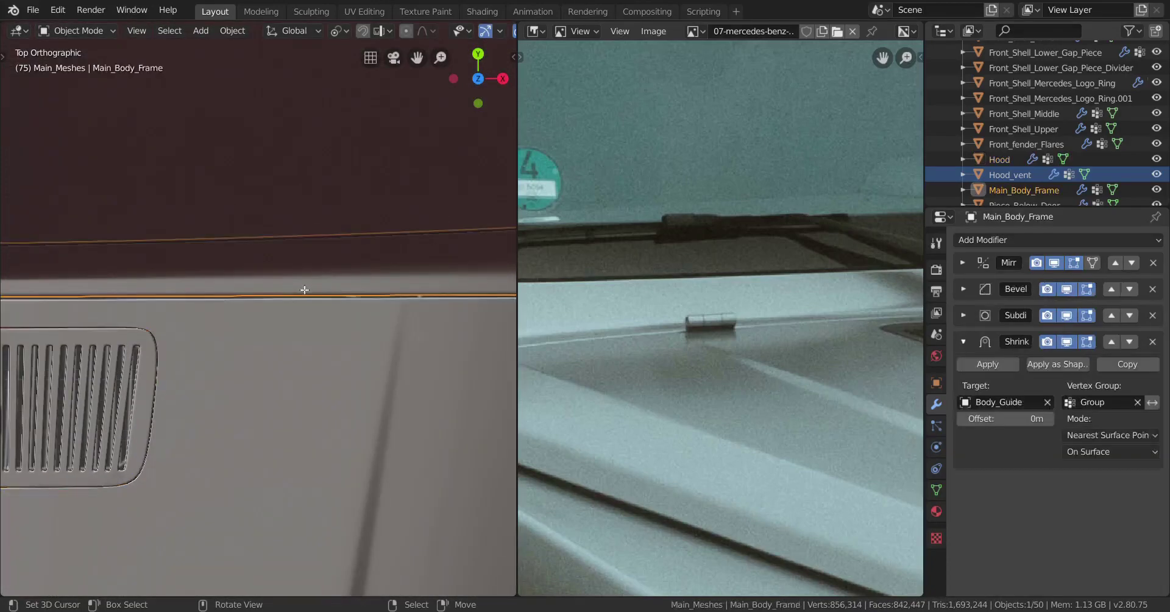
{"action": "key", "text": "Tab"}
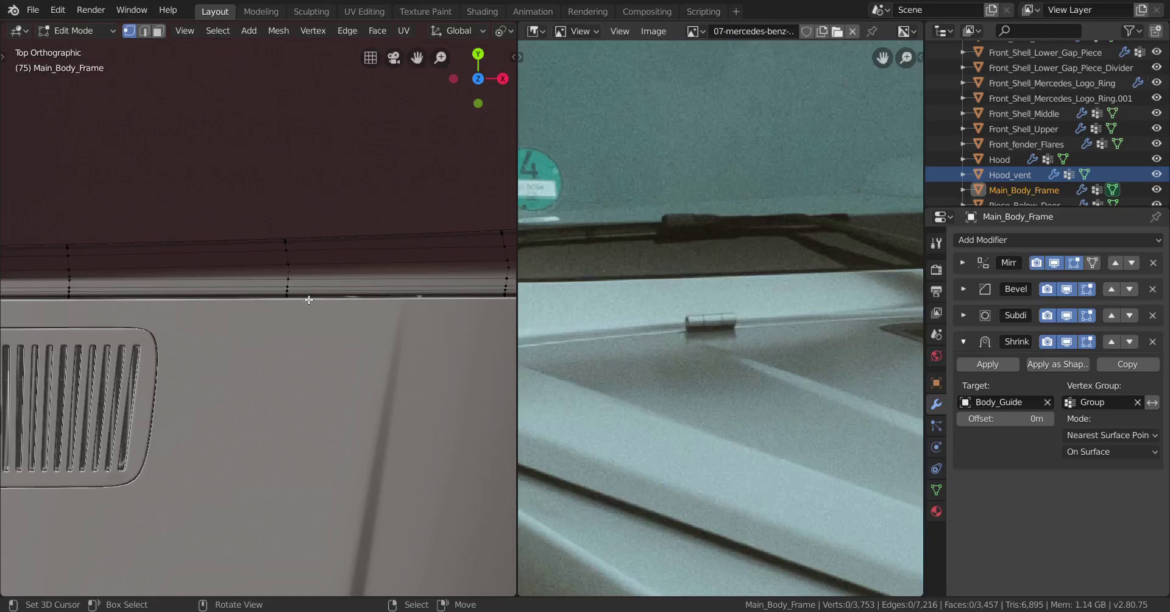
{"action": "middle_click_drag", "start_coordinate": [343, 303], "coordinate": [332, 373]}
{"action": "key", "text": "KP_7"}
{"action": "key", "text": "ctrl+r"}
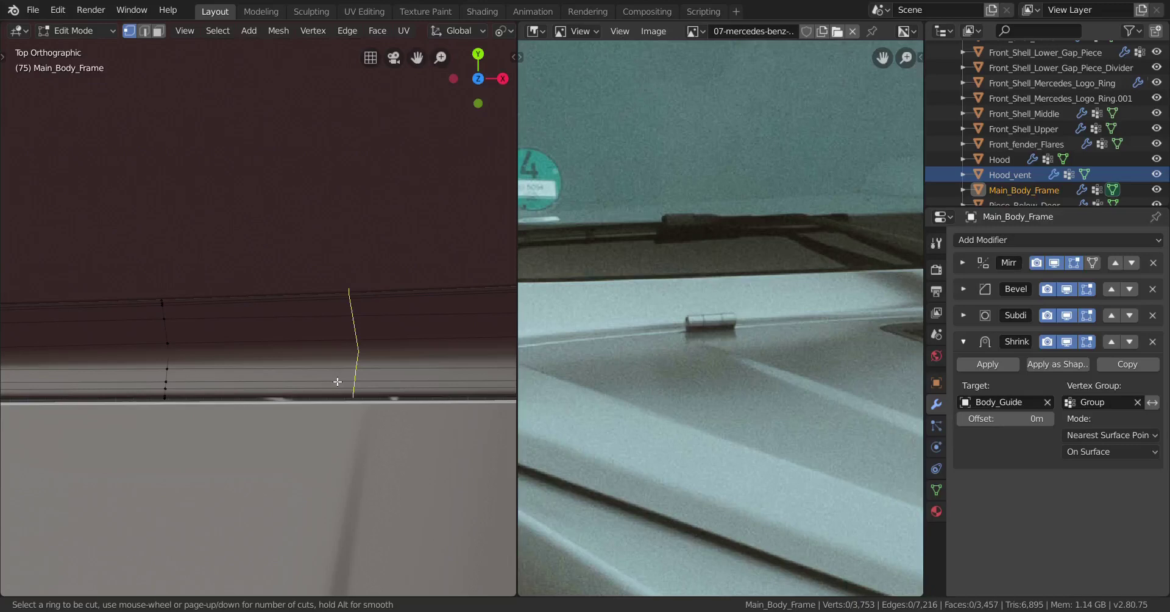
{"action": "left_click", "coordinate": [342, 381]}
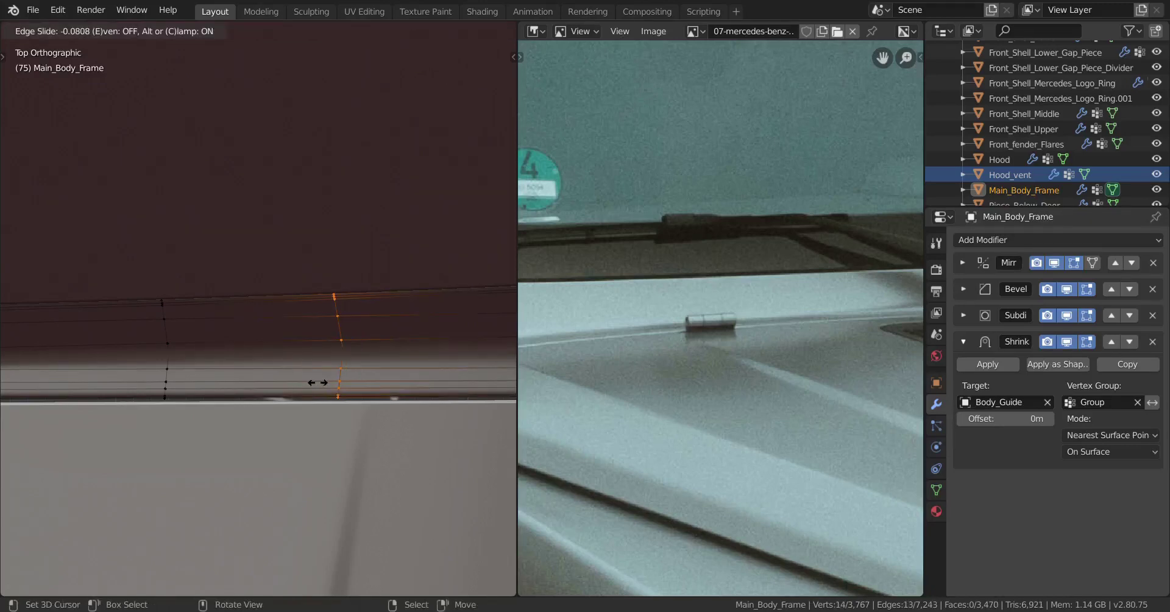
{"action": "left_click", "coordinate": [318, 383]}
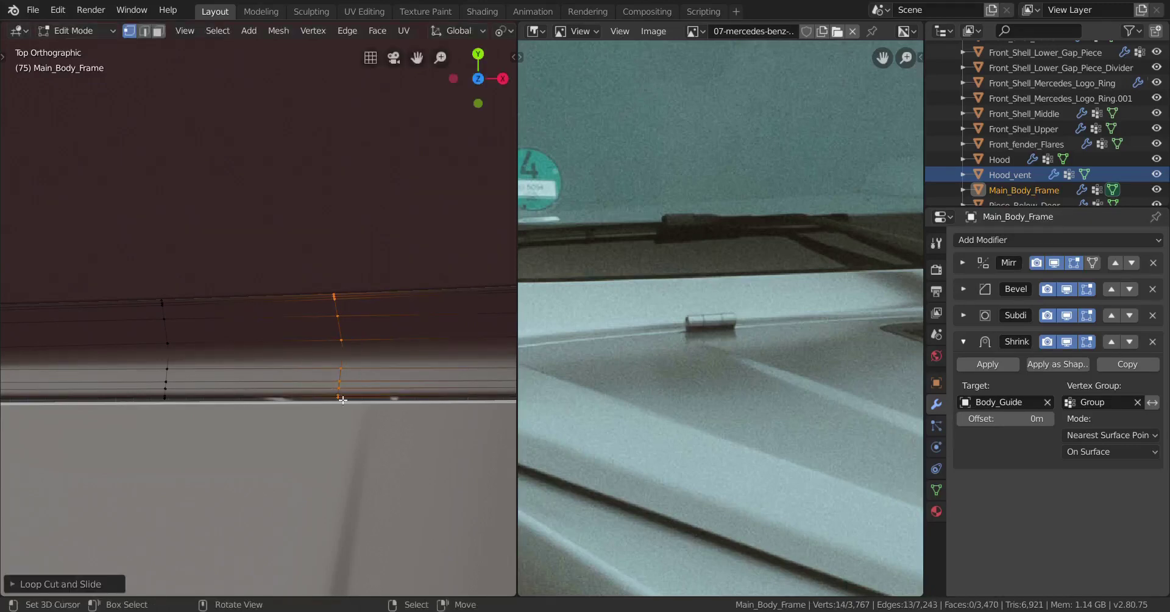
Edge-slide the new body frame loop slightly outward to line up with the hood crease.
{"action": "key", "text": "g"}
{"action": "key", "text": "g"}
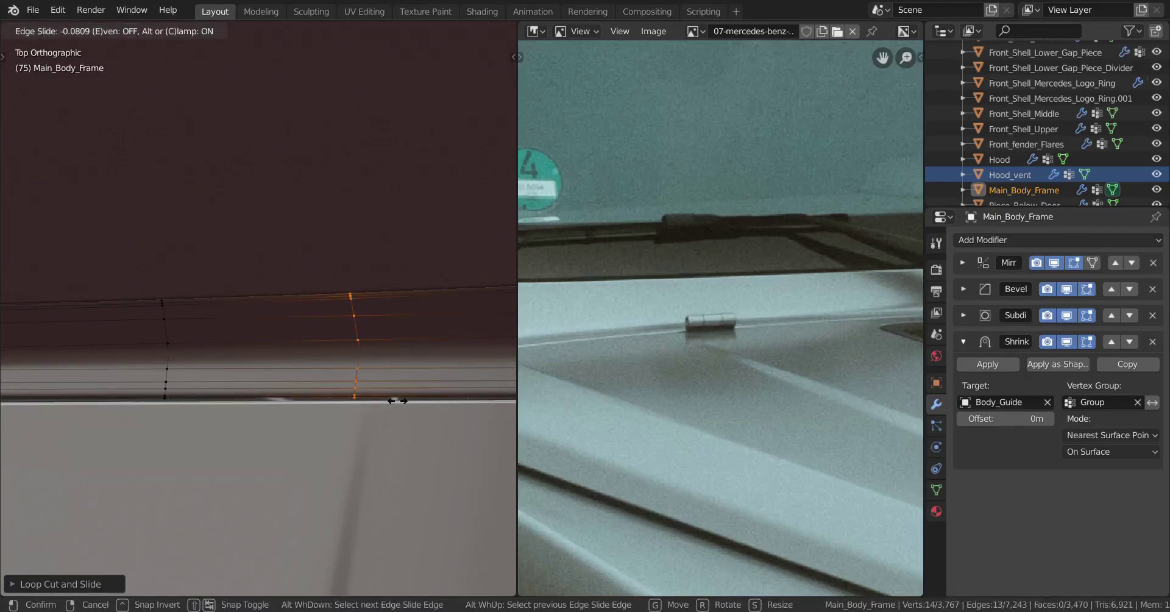
{"action": "left_click", "coordinate": [397, 401]}
{"action": "middle_click_drag", "start_coordinate": [397, 400], "coordinate": [215, 311]}
{"action": "middle_click_drag", "start_coordinate": [361, 390], "coordinate": [394, 401]}
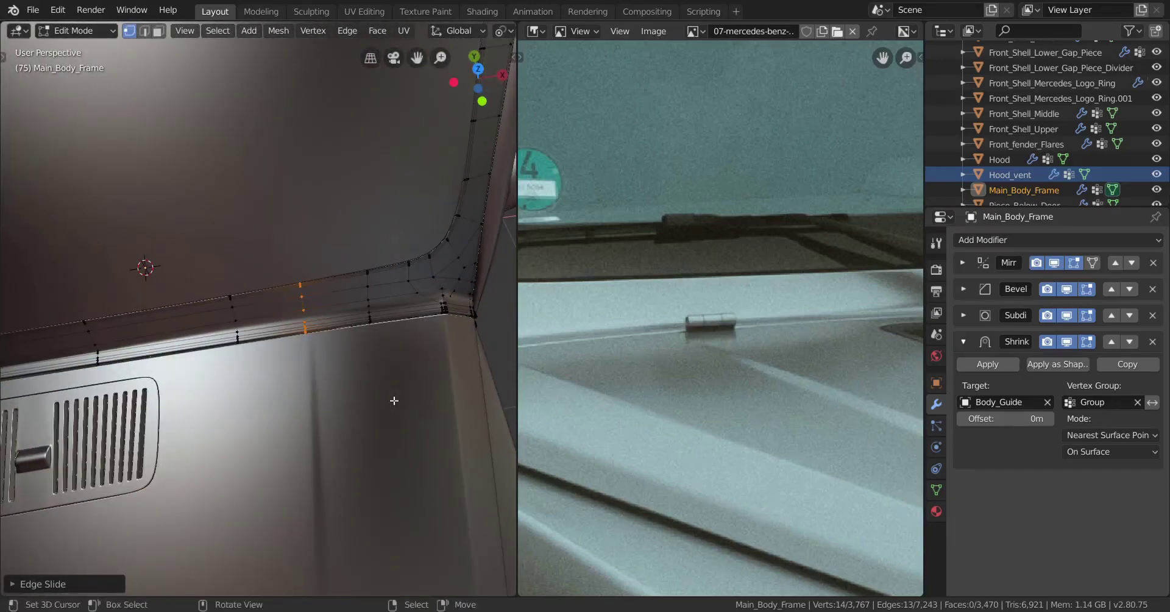
Add two evenly spaced loop cuts to the body frame strip between the slid loop and its inboard neighbour.
{"action": "key", "text": "KP_7"}
{"action": "scroll", "coordinate": [399, 439], "scroll_direction": "up", "scroll_amount": 4}
{"action": "middle_click_drag", "start_coordinate": [399, 452], "coordinate": [390, 365], "text": "shift"}
{"action": "scroll", "coordinate": [363, 371], "scroll_direction": "up", "scroll_amount": 4}
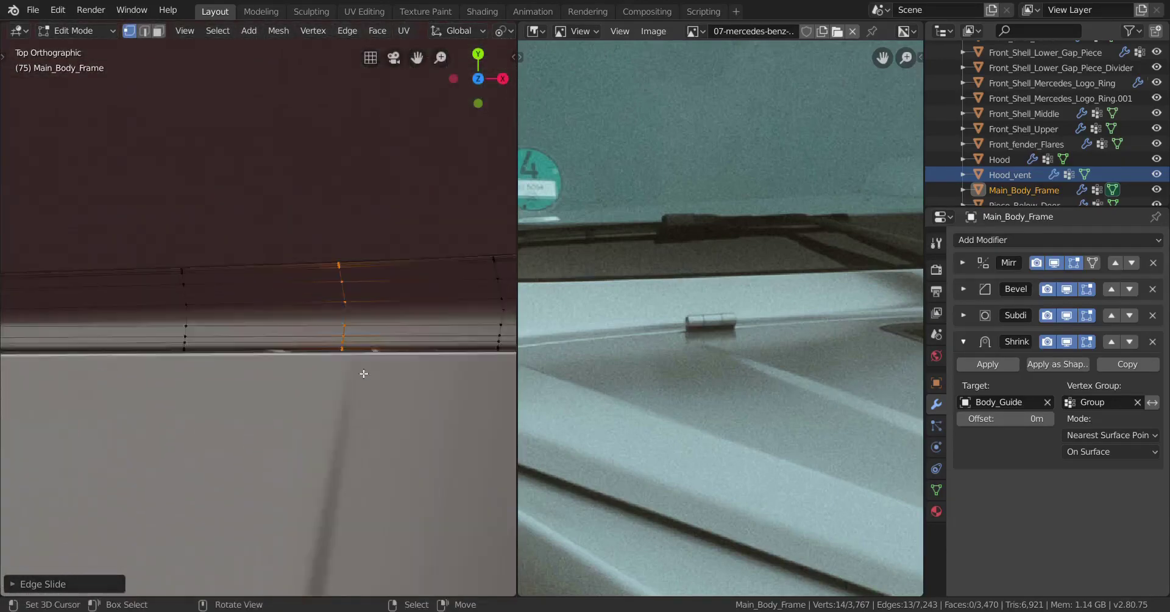
{"action": "scroll", "coordinate": [339, 388], "scroll_direction": "up", "scroll_amount": 2}
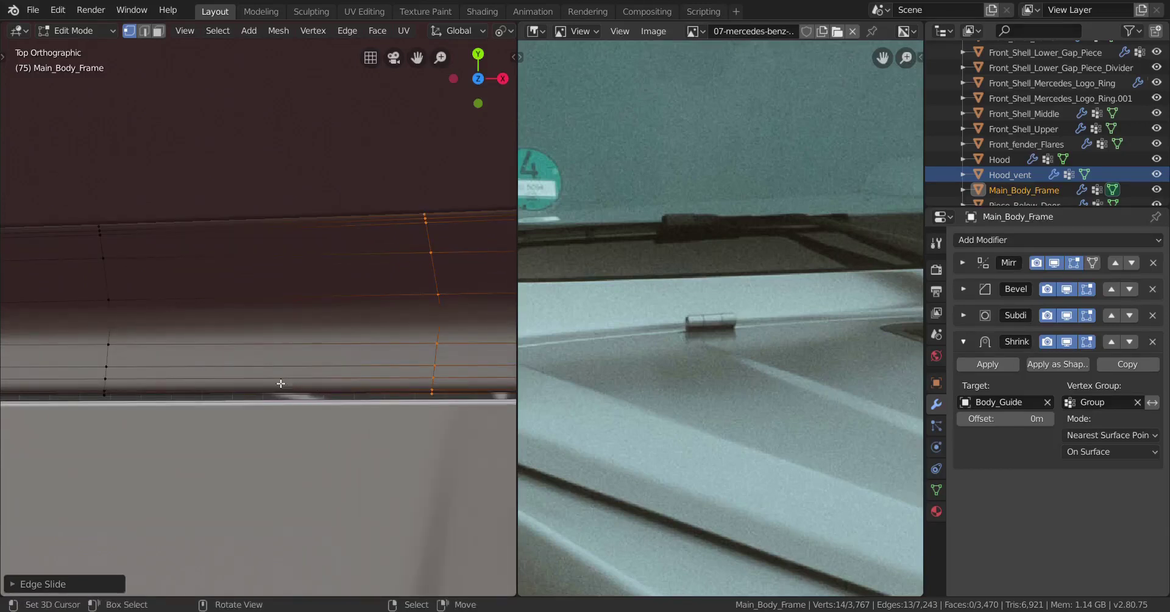
{"action": "key", "text": "ctrl+r"}
{"action": "scroll", "coordinate": [281, 356], "scroll_direction": "up", "scroll_amount": 1}
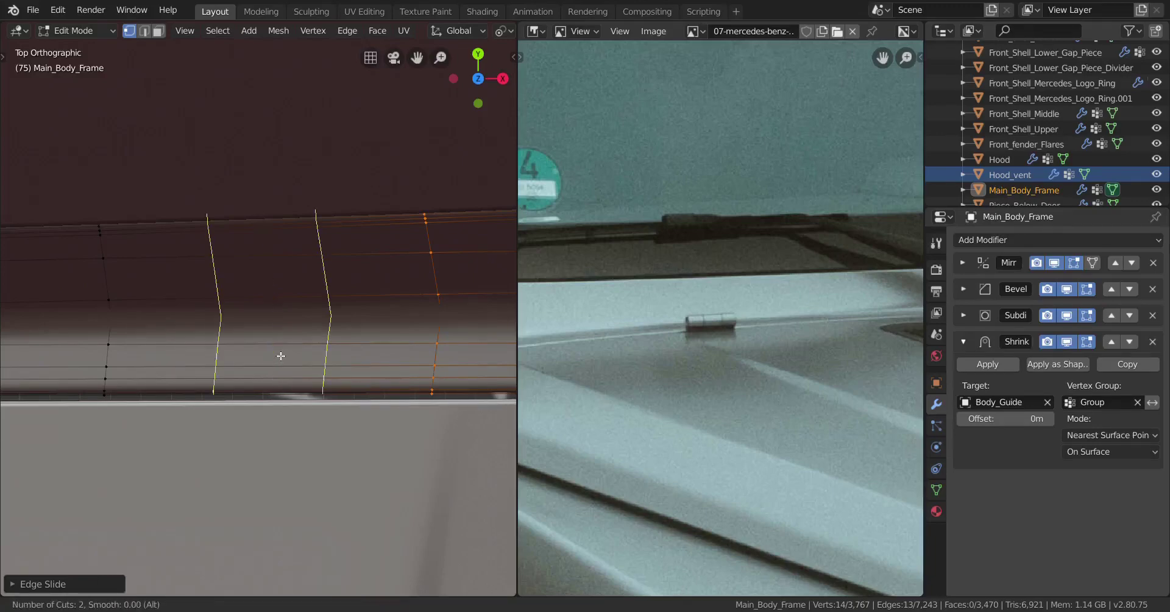
{"action": "left_click", "coordinate": [308, 368]}
{"action": "right_click", "coordinate": [308, 368]}
{"action": "middle_click_drag", "start_coordinate": [308, 368], "coordinate": [335, 387]}
{"action": "key", "text": "KP_Decimal"}
{"action": "key", "text": "Tab"}
{"action": "key", "text": "Tab"}
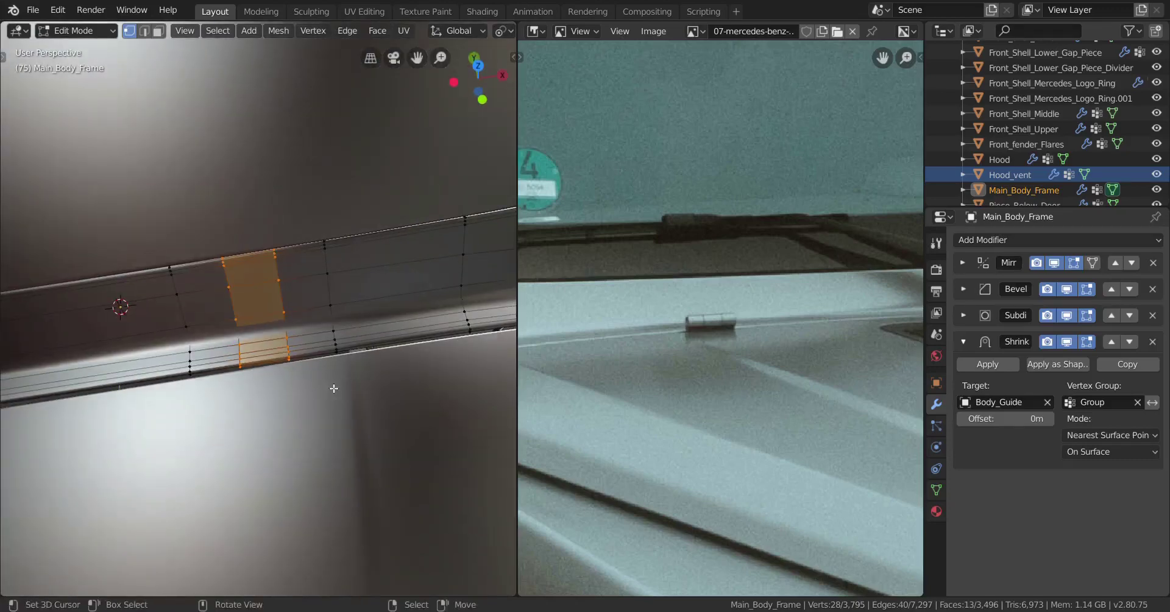
Knife a diagonal cut-through line across the body frame's lower edge, inboard of the two new loops.
{"action": "key", "text": "KP_7"}
{"action": "scroll", "coordinate": [334, 393], "scroll_direction": "up", "scroll_amount": 7}
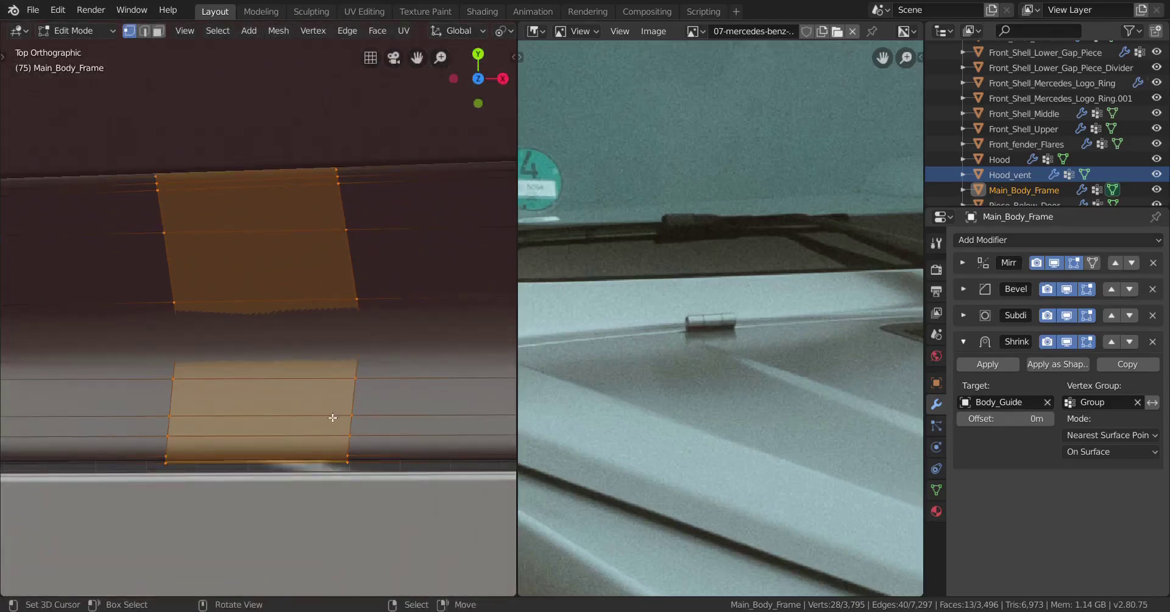
{"action": "scroll", "coordinate": [330, 419], "scroll_direction": "down", "scroll_amount": 2}
{"action": "middle_click_drag", "start_coordinate": [306, 413], "coordinate": [441, 364], "text": "shift"}
{"action": "scroll", "coordinate": [441, 364], "scroll_direction": "up", "scroll_amount": 2}
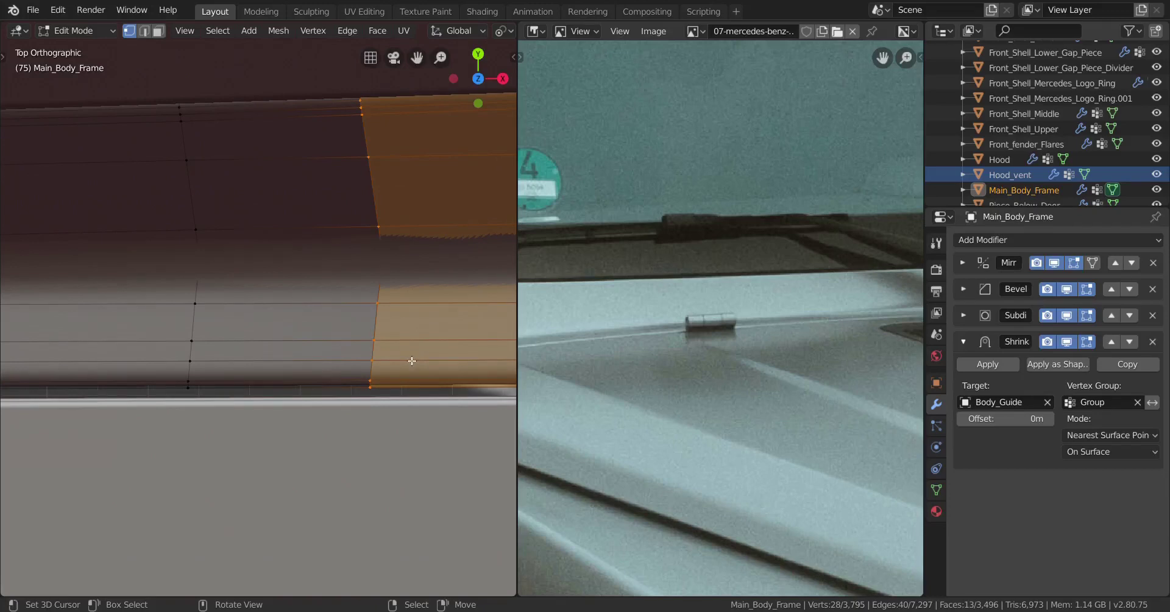
{"action": "scroll", "coordinate": [404, 332], "scroll_direction": "down", "scroll_amount": 2}
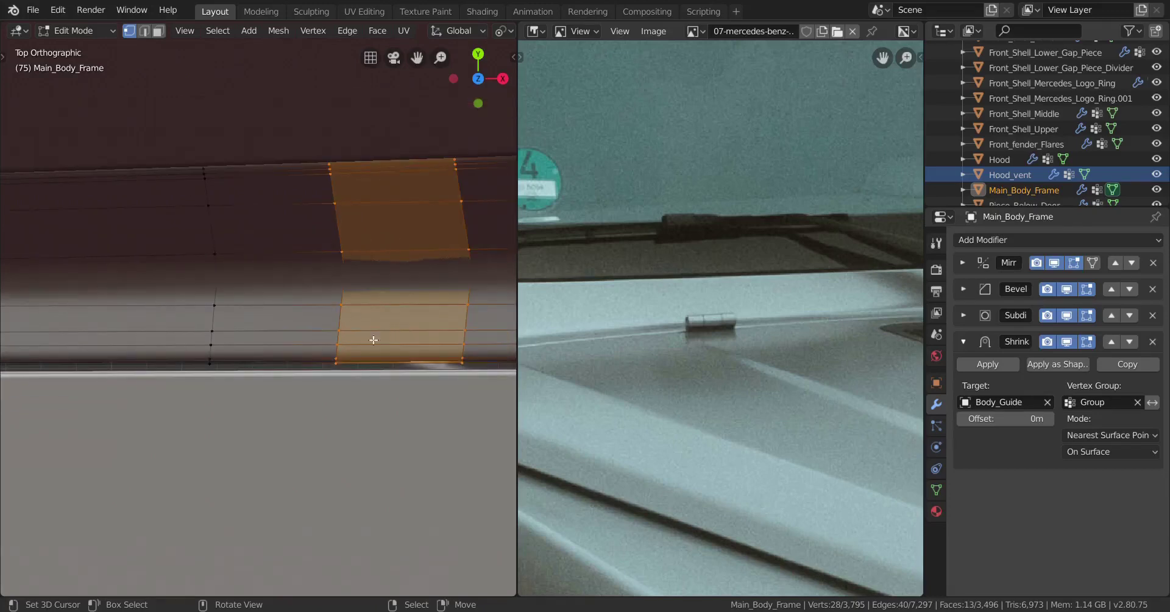
{"action": "scroll", "coordinate": [373, 339], "scroll_direction": "up", "scroll_amount": 1}
{"action": "scroll", "coordinate": [373, 351], "scroll_direction": "up", "scroll_amount": 1}
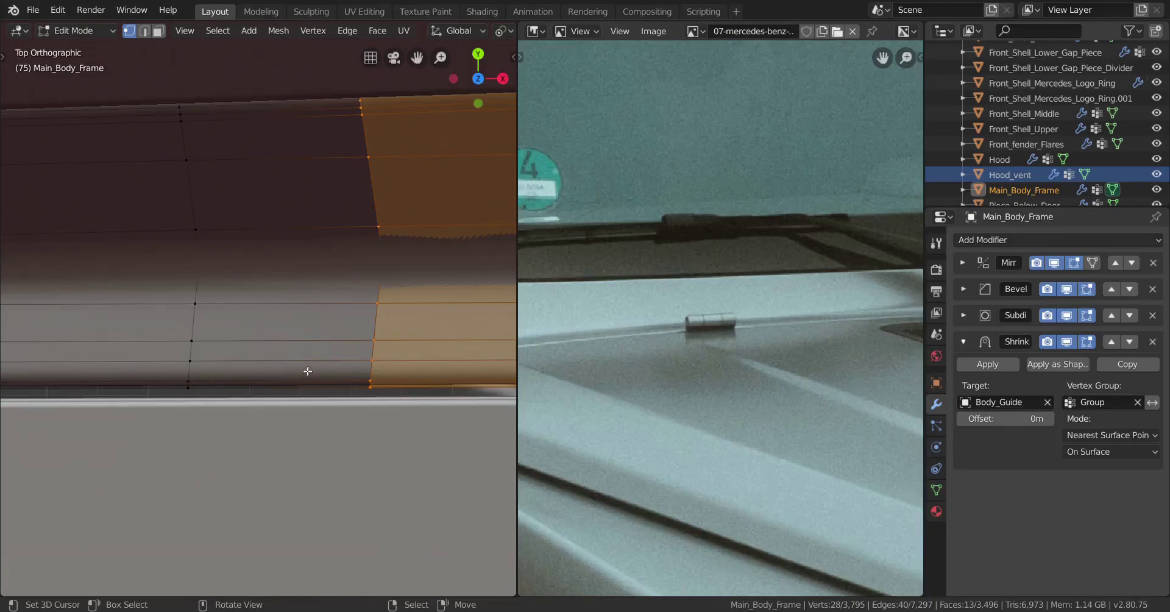
{"action": "key", "text": "k"}
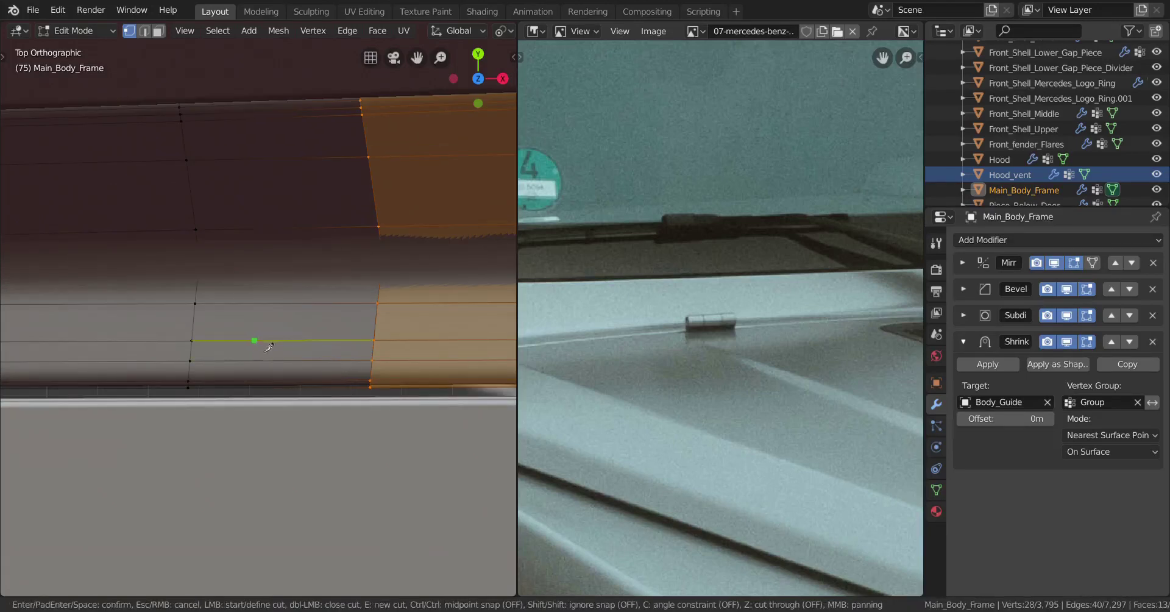
{"action": "scroll", "coordinate": [264, 351], "scroll_direction": "down", "scroll_amount": 3}
{"action": "middle_click_drag", "start_coordinate": [310, 335], "coordinate": [270, 346], "text": "shift"}
{"action": "scroll", "coordinate": [231, 342], "scroll_direction": "up", "scroll_amount": 1}
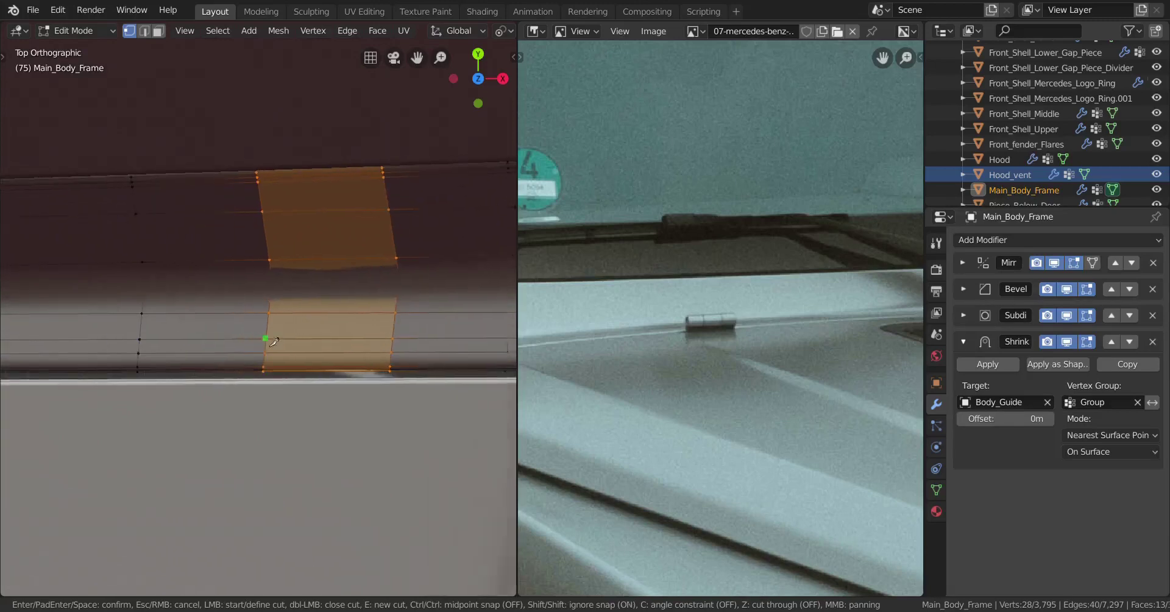
{"action": "scroll", "coordinate": [274, 342], "scroll_direction": "up", "scroll_amount": 1}
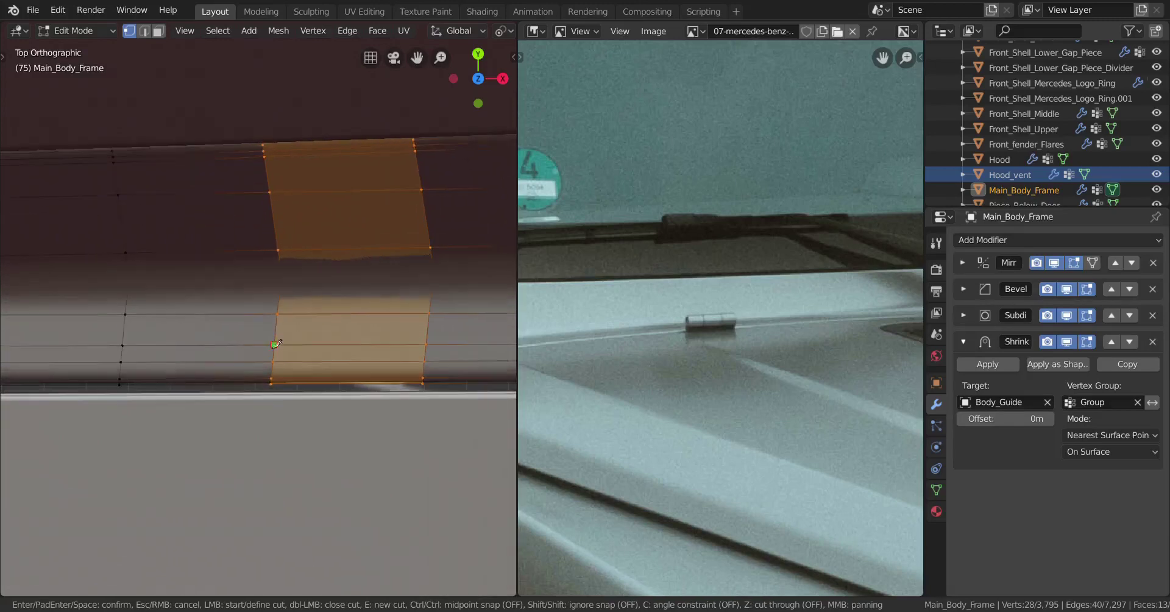
{"action": "left_click", "coordinate": [177, 345]}
{"action": "key", "text": "z"}
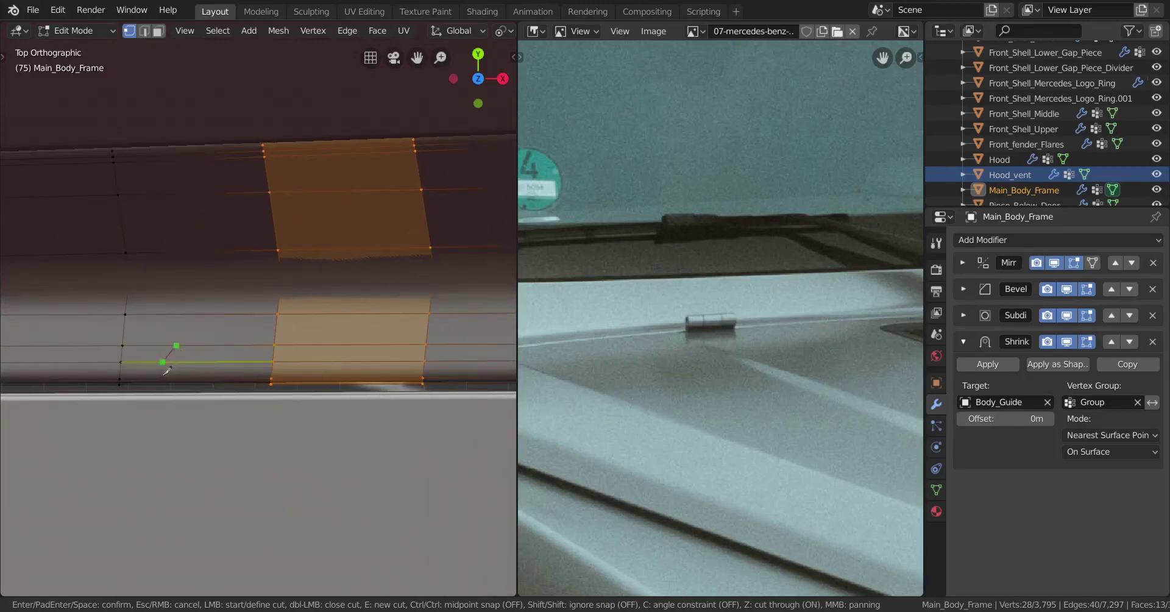
{"action": "left_click", "coordinate": [129, 401]}
Knife an opposing diagonal line across the body frame's lower edge outboard of the two loops and apply both cuts.
{"action": "key", "text": "e"}
{"action": "middle_click_drag", "start_coordinate": [488, 367], "coordinate": [356, 340], "text": "shift"}
{"action": "scroll", "coordinate": [313, 343], "scroll_direction": "down", "scroll_amount": 1}
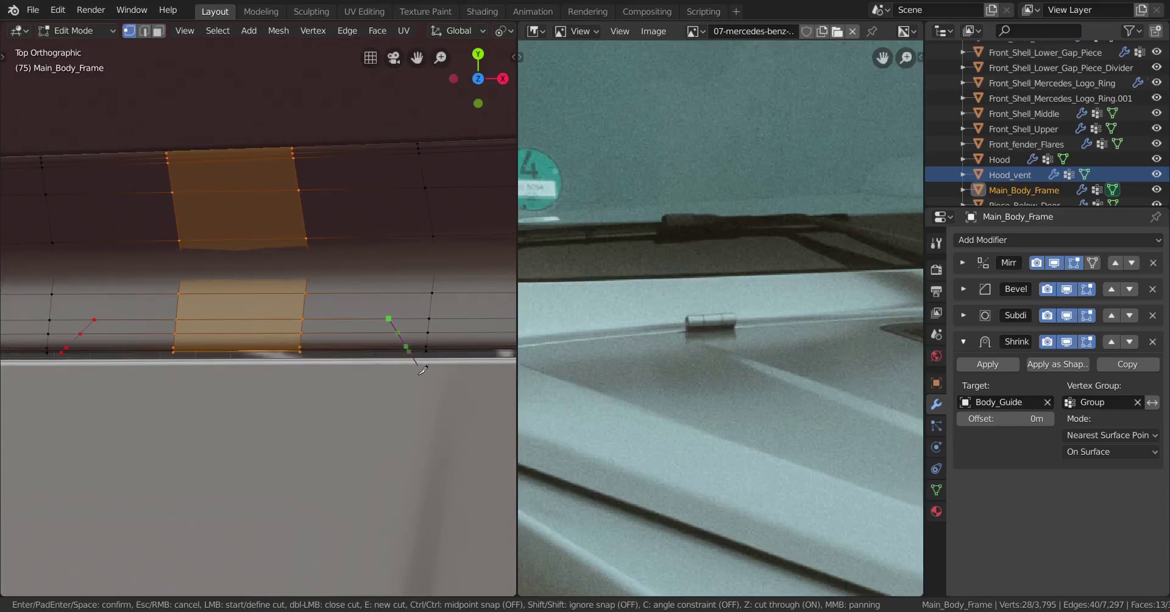
{"action": "key", "text": "Return"}
{"action": "middle_click_drag", "start_coordinate": [223, 330], "coordinate": [243, 363], "text": "shift"}
{"action": "mouse_move", "coordinate": [340, 349]}
{"action": "middle_mouse_down"}
{"action": "mouse_move", "coordinate": [235, 175]}
{"action": "mouse_move", "coordinate": [334, 350]}
{"action": "middle_mouse_up"}
{"action": "key", "text": "KP_7"}
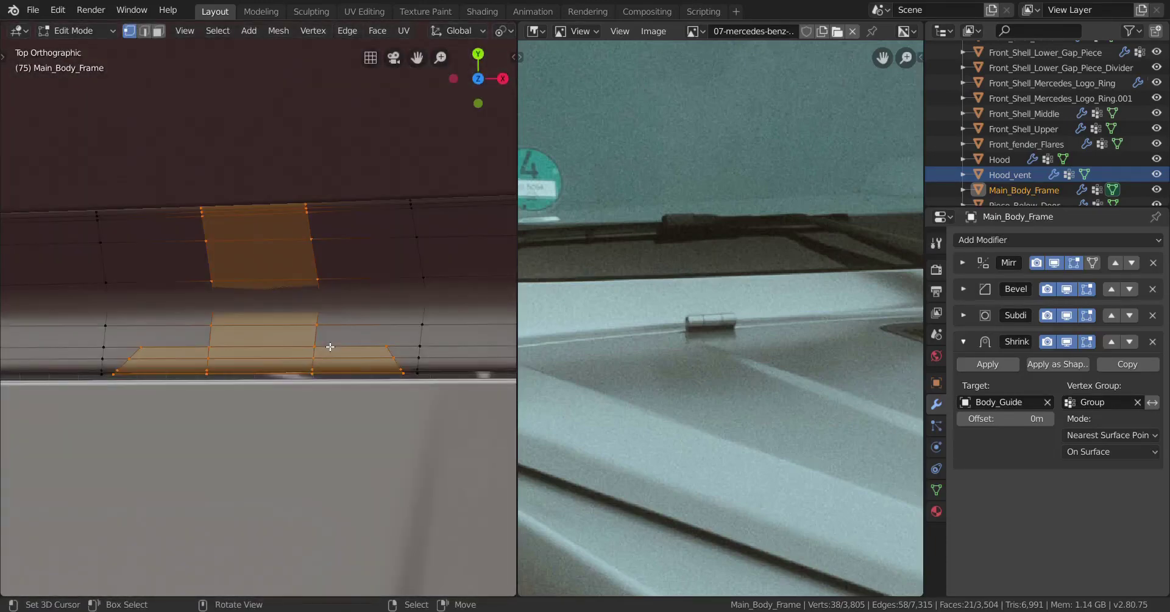
Connect the upper vertex of each diagonal cut to the nearest loop vertex on the edge above.
{"action": "scroll", "coordinate": [330, 347], "scroll_direction": "up", "scroll_amount": 1}
{"action": "right_click", "coordinate": [121, 355]}
{"action": "right_click", "coordinate": [200, 330], "text": "shift"}
{"action": "key", "text": "j"}
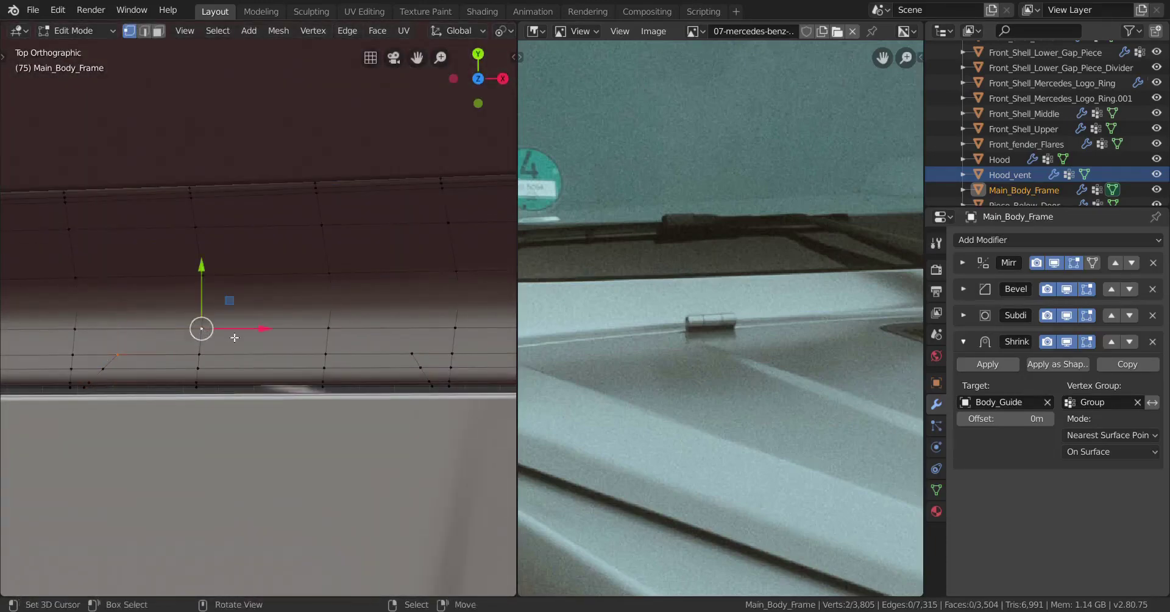
{"action": "left_click", "coordinate": [413, 354]}
{"action": "left_click", "coordinate": [329, 329], "text": "shift"}
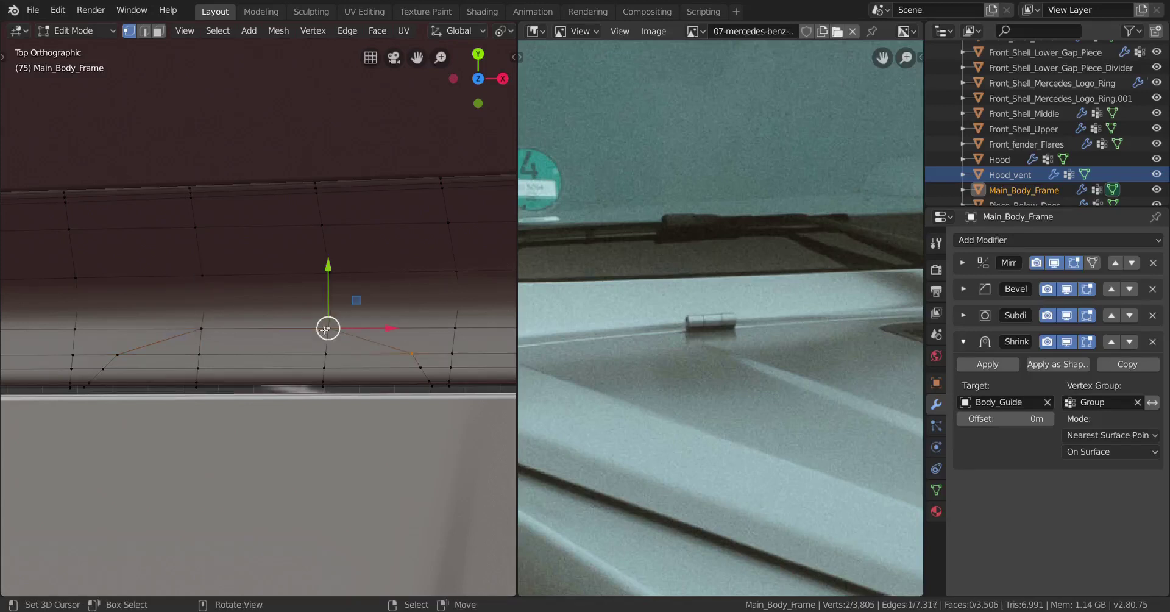
Dissolve the lower edge segments of both inserted loops between the diagonals, below their connected vertices on the body frame.
{"action": "scroll", "coordinate": [247, 360], "scroll_direction": "up", "scroll_amount": 2}
{"action": "middle_click_drag", "start_coordinate": [186, 367], "coordinate": [240, 347], "text": "shift"}
{"action": "right_click", "coordinate": [226, 349], "text": "alt"}
{"action": "key", "text": "x"}
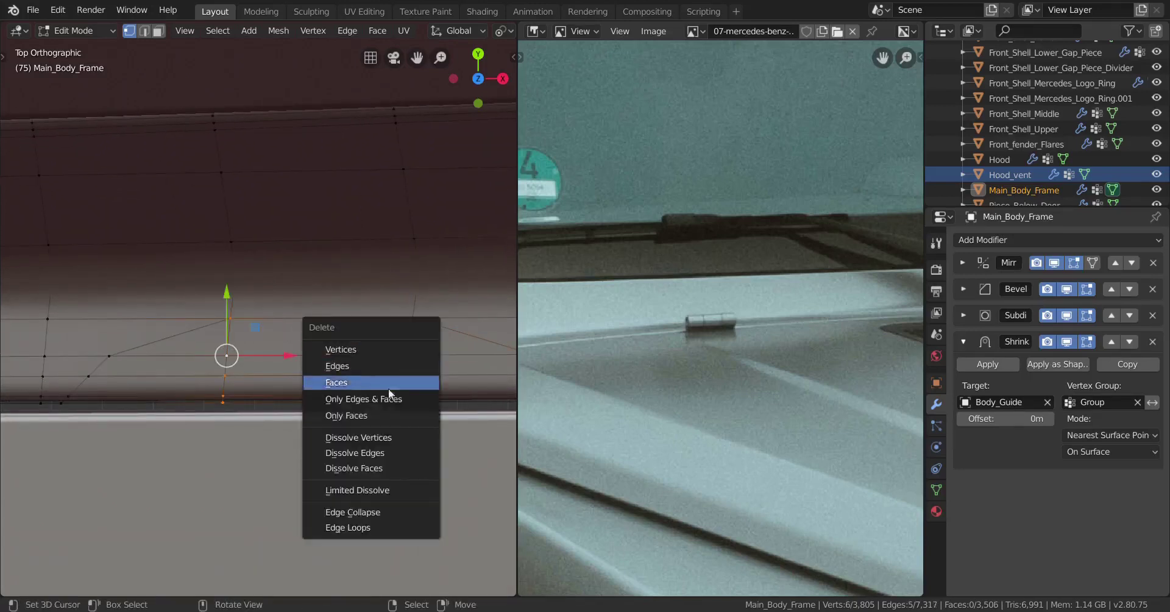
{"action": "left_click", "coordinate": [372, 454]}
{"action": "left_click", "coordinate": [412, 354], "text": "shift"}
{"action": "key", "text": "x"}
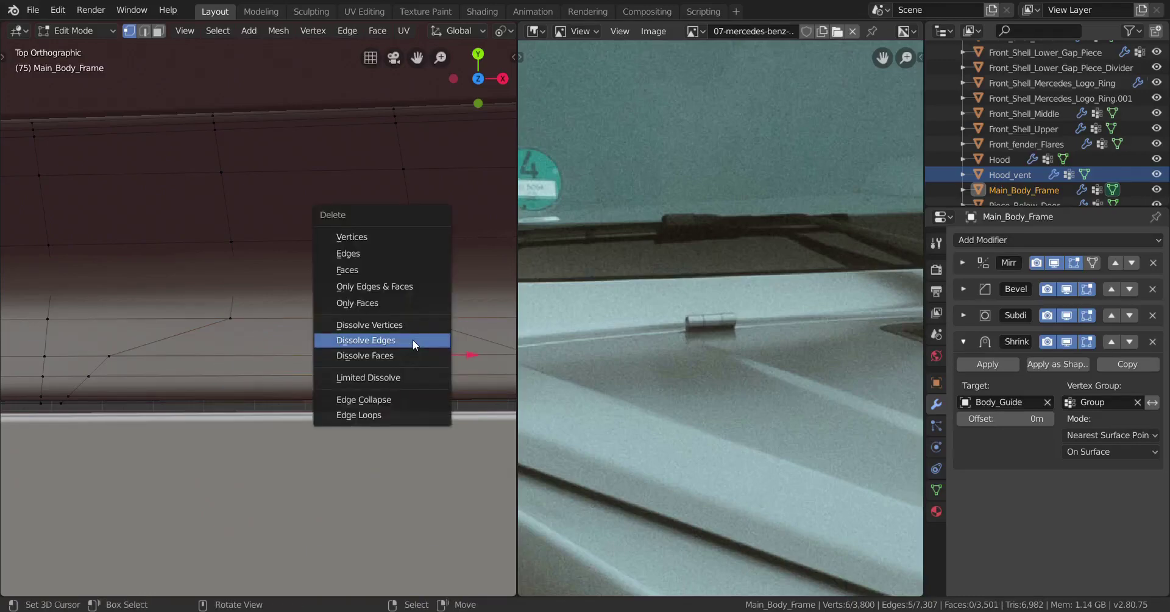
{"action": "left_click", "coordinate": [417, 341]}
{"action": "middle_click_drag", "start_coordinate": [417, 344], "coordinate": [274, 381]}
{"action": "key", "text": "Tab"}
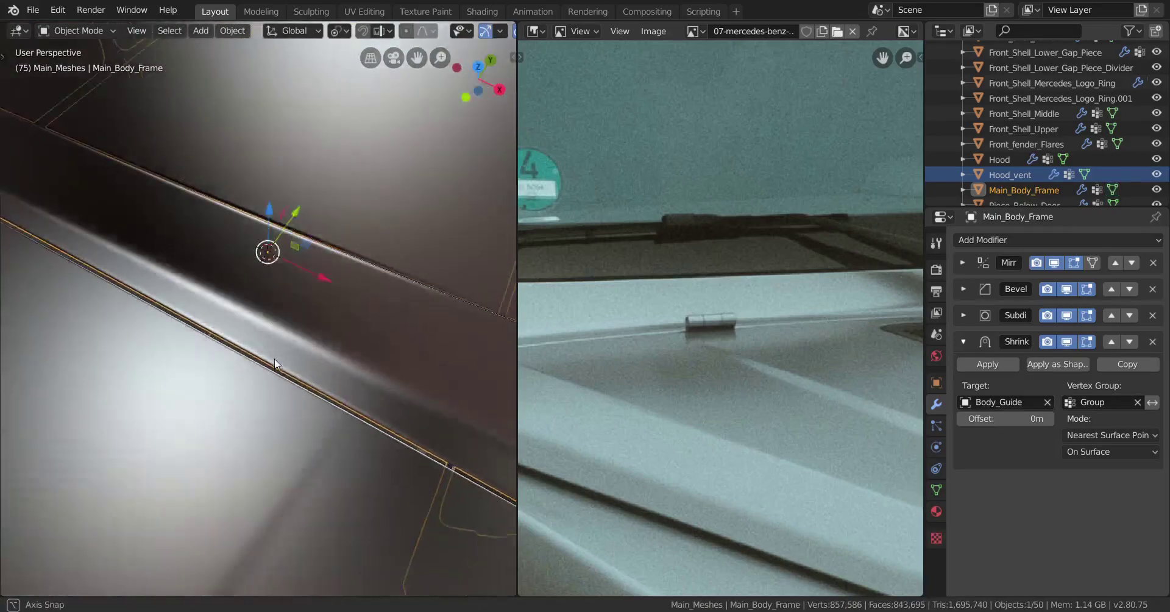
{"action": "scroll", "coordinate": [272, 360], "scroll_direction": "down", "scroll_amount": 4}
{"action": "scroll", "coordinate": [185, 261], "scroll_direction": "down", "scroll_amount": 2}
{"action": "scroll", "coordinate": [310, 357], "scroll_direction": "up", "scroll_amount": 3}
{"action": "key", "text": "Tab"}
Delete the four body frame faces along the lower edge between the two diagonal cuts to open the hinge recess.
{"action": "scroll", "coordinate": [311, 357], "scroll_direction": "up", "scroll_amount": 2}
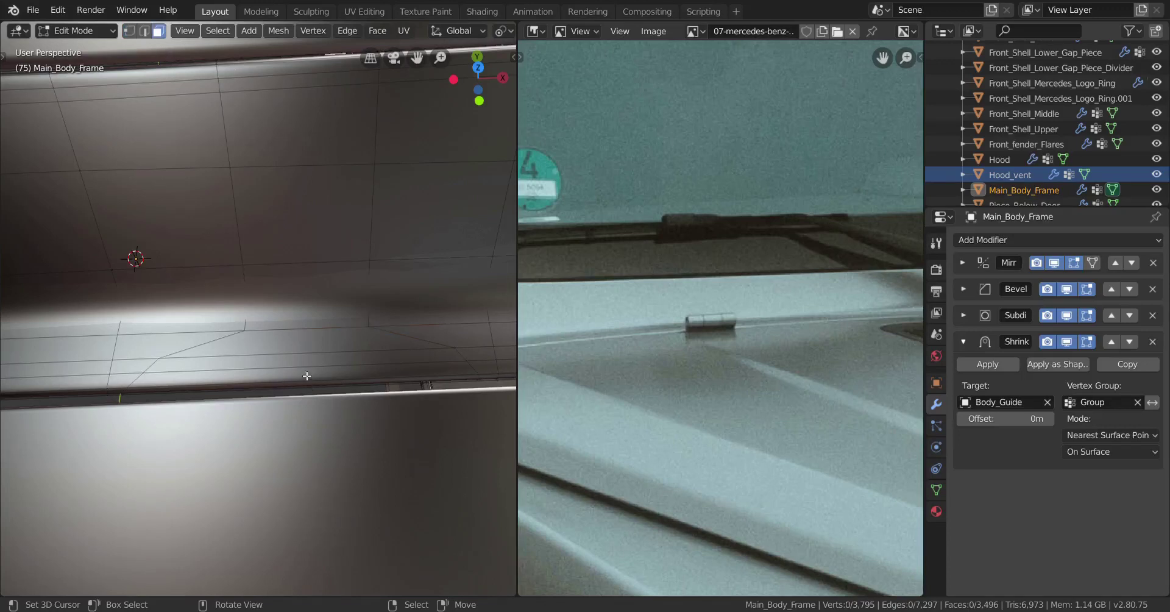
{"action": "left_click", "coordinate": [276, 365]}
{"action": "mouse_move", "coordinate": [275, 365]}
{"action": "middle_mouse_down"}
{"action": "mouse_move", "coordinate": [176, 209]}
{"action": "mouse_move", "coordinate": [307, 375]}
{"action": "mouse_move", "coordinate": [350, 459]}
{"action": "mouse_move", "coordinate": [368, 444]}
{"action": "mouse_move", "coordinate": [356, 436]}
{"action": "middle_mouse_up"}
{"action": "left_click", "coordinate": [265, 290], "text": "ctrl"}
{"action": "key", "text": "z"}
{"action": "left_click", "coordinate": [232, 437]}
{"action": "mouse_move", "coordinate": [232, 437]}
{"action": "middle_mouse_down"}
{"action": "mouse_move", "coordinate": [305, 432]}
{"action": "mouse_move", "coordinate": [218, 458]}
{"action": "middle_mouse_up"}
{"action": "key", "text": "z"}
{"action": "left_click", "coordinate": [440, 416]}
{"action": "middle_click_drag", "start_coordinate": [441, 415], "coordinate": [385, 441]}
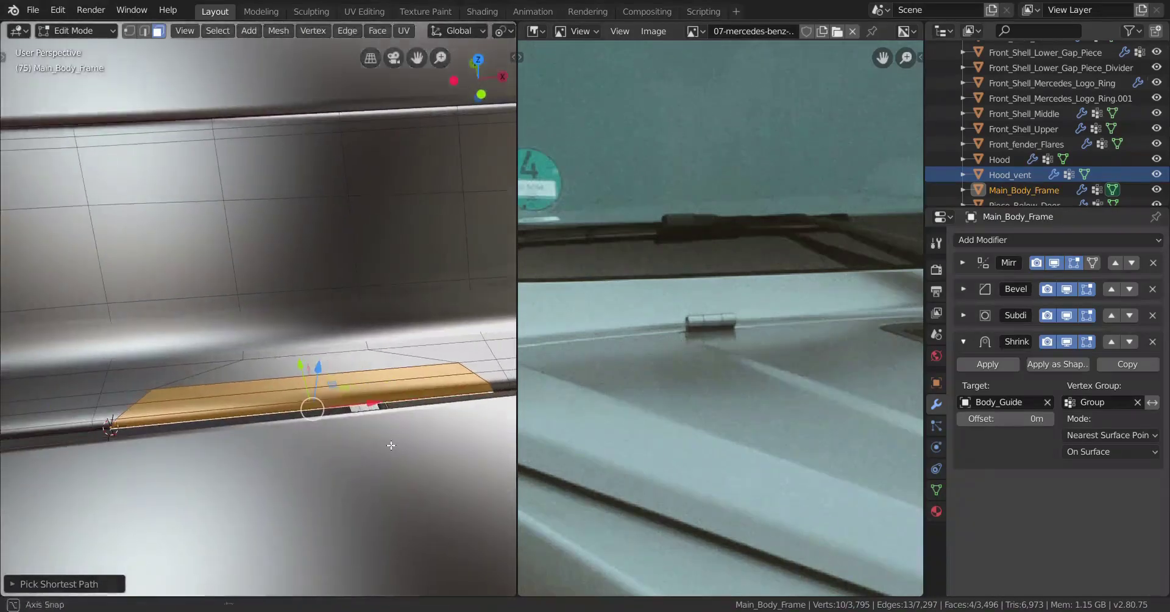
{"action": "key", "text": "x"}
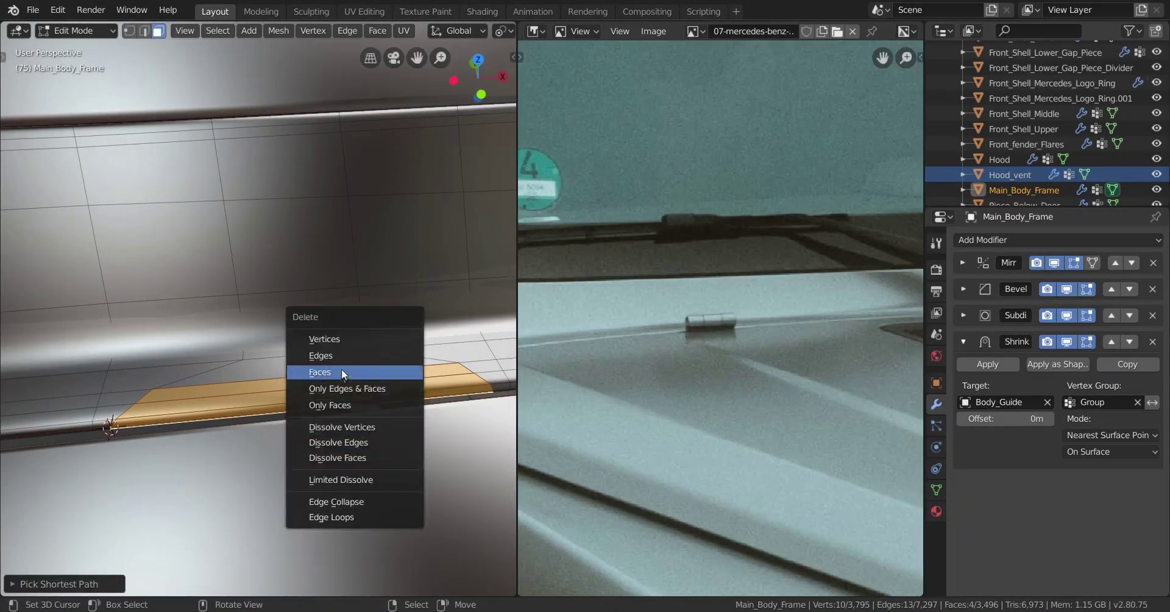
{"action": "left_click", "coordinate": [341, 384]}
{"action": "key", "text": "Tab"}
{"action": "middle_click_drag", "start_coordinate": [327, 415], "coordinate": [400, 482]}
{"action": "middle_click_drag", "start_coordinate": [329, 475], "coordinate": [282, 400], "text": "ctrl"}
{"action": "key", "text": "Tab"}
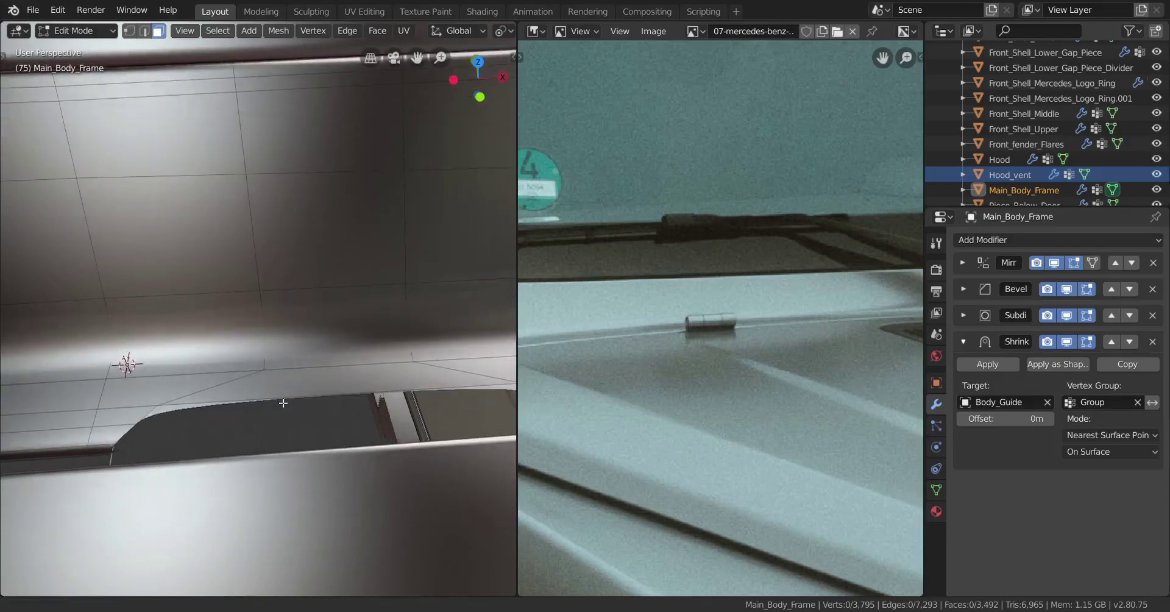
Knife a cut from each loop vertex above the hinge opening to the opening's upper edge.
{"action": "key", "text": "k"}
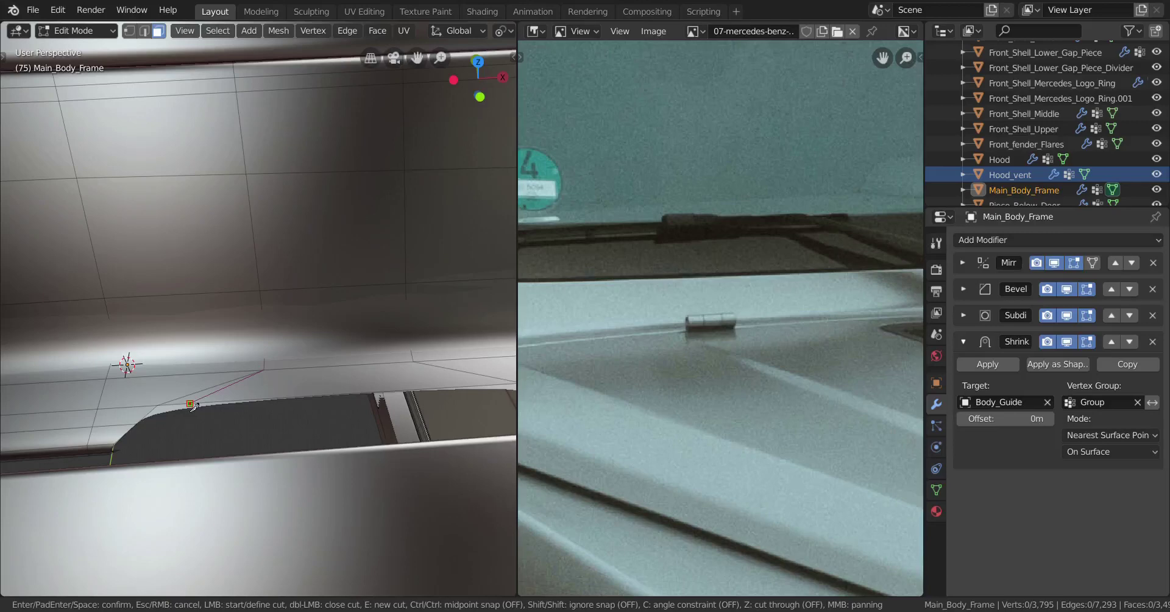
{"action": "left_click", "coordinate": [419, 366]}
{"action": "middle_click_drag", "start_coordinate": [419, 367], "coordinate": [360, 353], "text": "shift"}
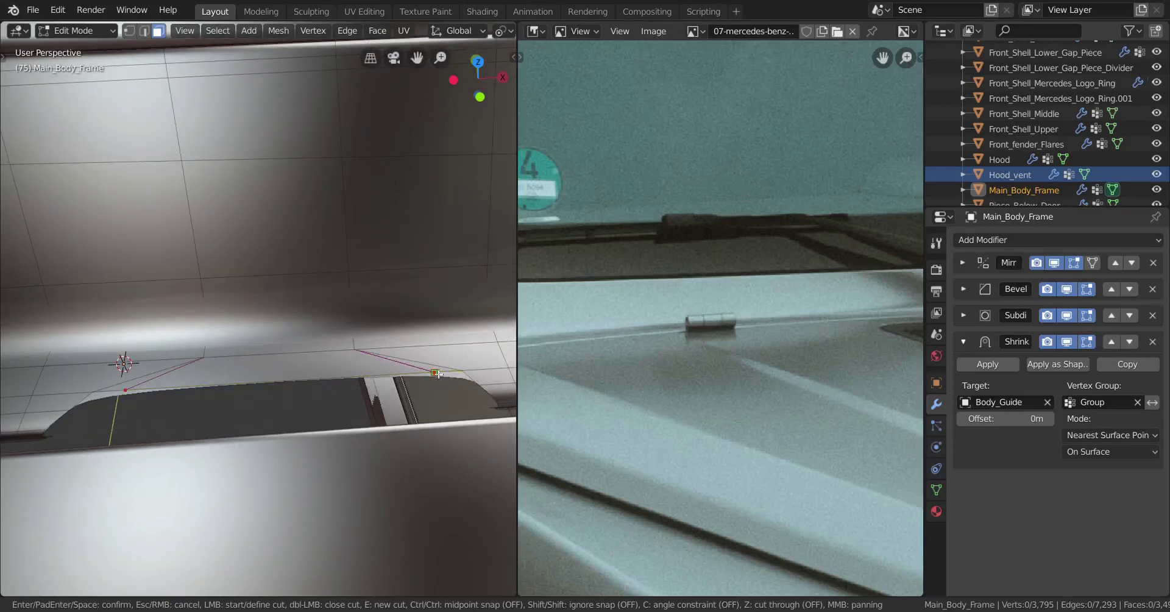
{"action": "key", "text": "Return"}
{"action": "middle_click_drag", "start_coordinate": [369, 391], "coordinate": [367, 404]}
{"action": "key", "text": "Tab"}
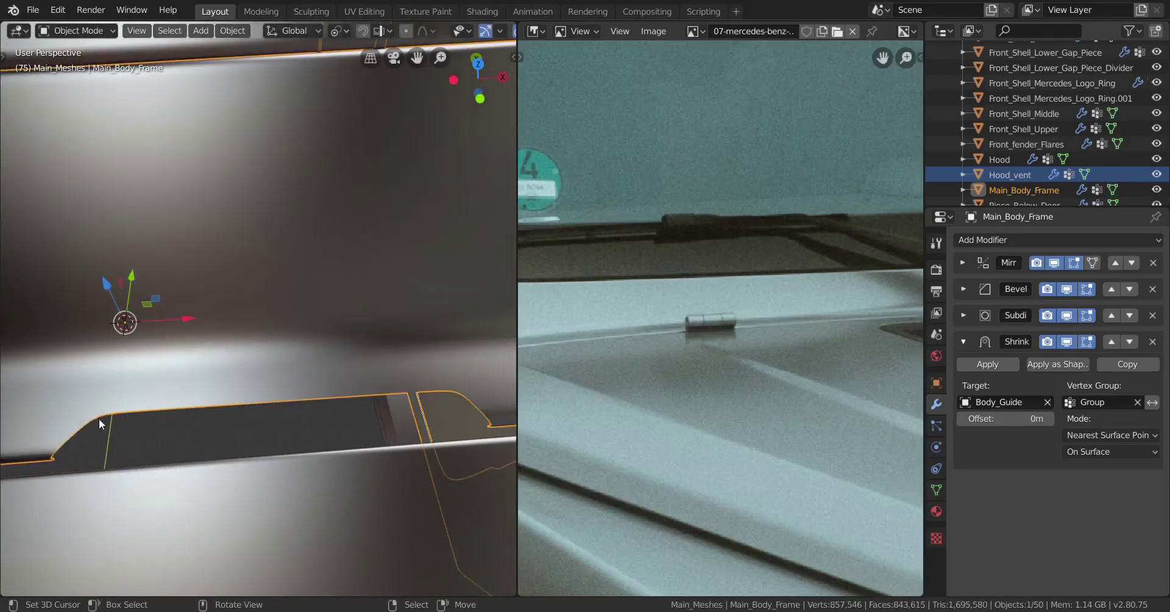
{"action": "middle_click_drag", "start_coordinate": [134, 415], "coordinate": [224, 431]}
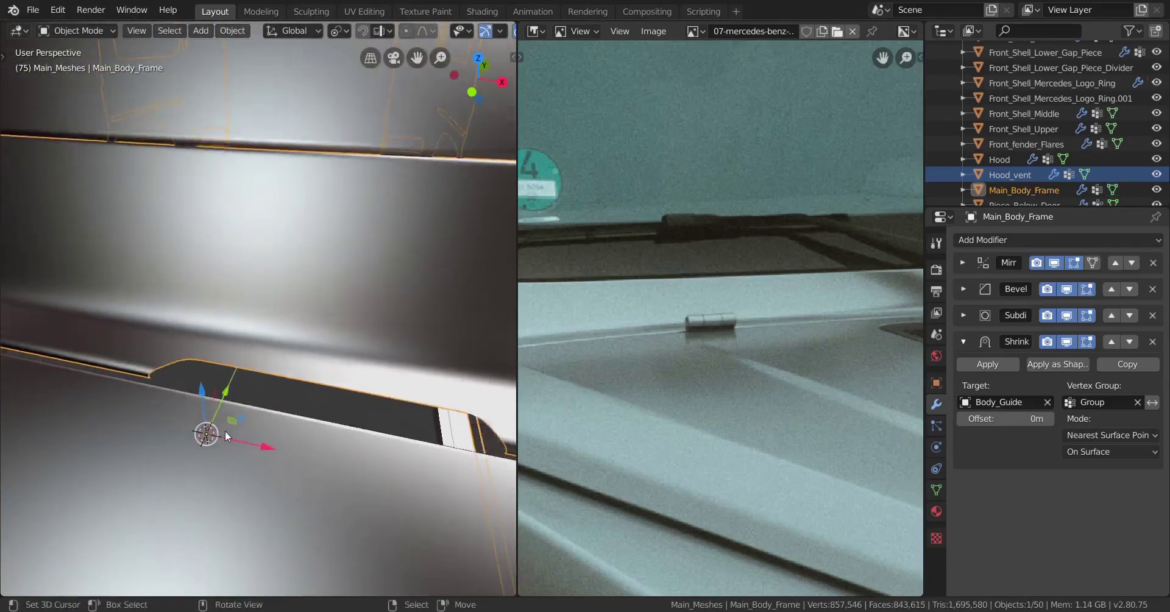
{"action": "scroll", "coordinate": [225, 430], "scroll_direction": "up", "scroll_amount": 1}
{"action": "scroll", "coordinate": [203, 388], "scroll_direction": "up", "scroll_amount": 1}
{"action": "key", "text": "Tab"}
Extrude the border edges of the hinge opening about 0.0015 m downward along global Z.
{"action": "middle_click_drag", "start_coordinate": [196, 390], "coordinate": [203, 366]}
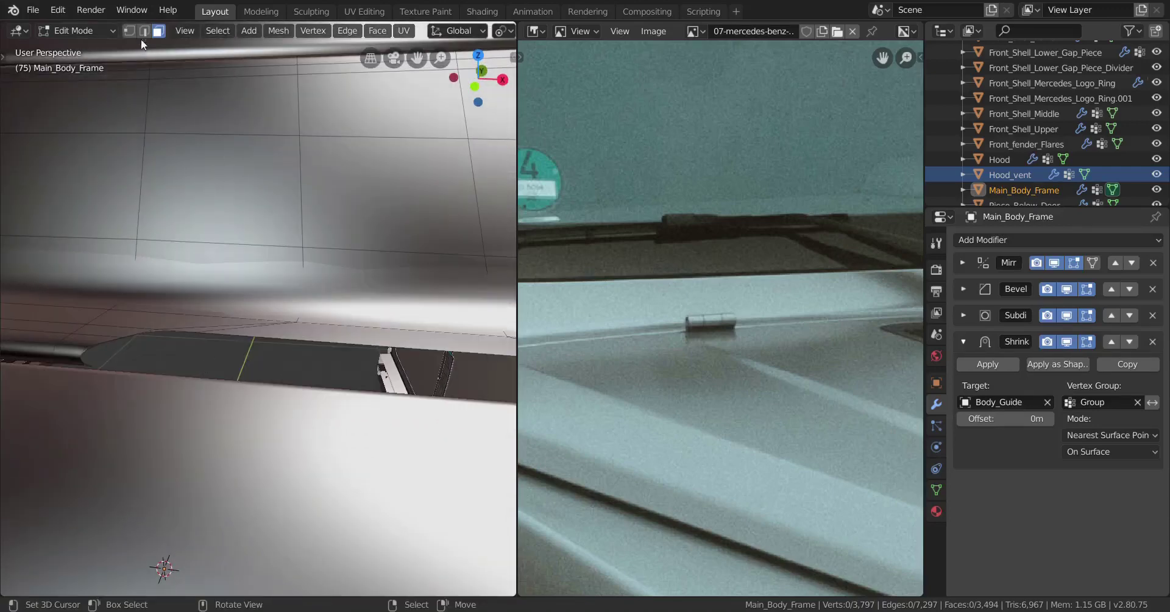
{"action": "left_click", "coordinate": [144, 31]}
{"action": "middle_click_drag", "start_coordinate": [176, 311], "coordinate": [195, 336]}
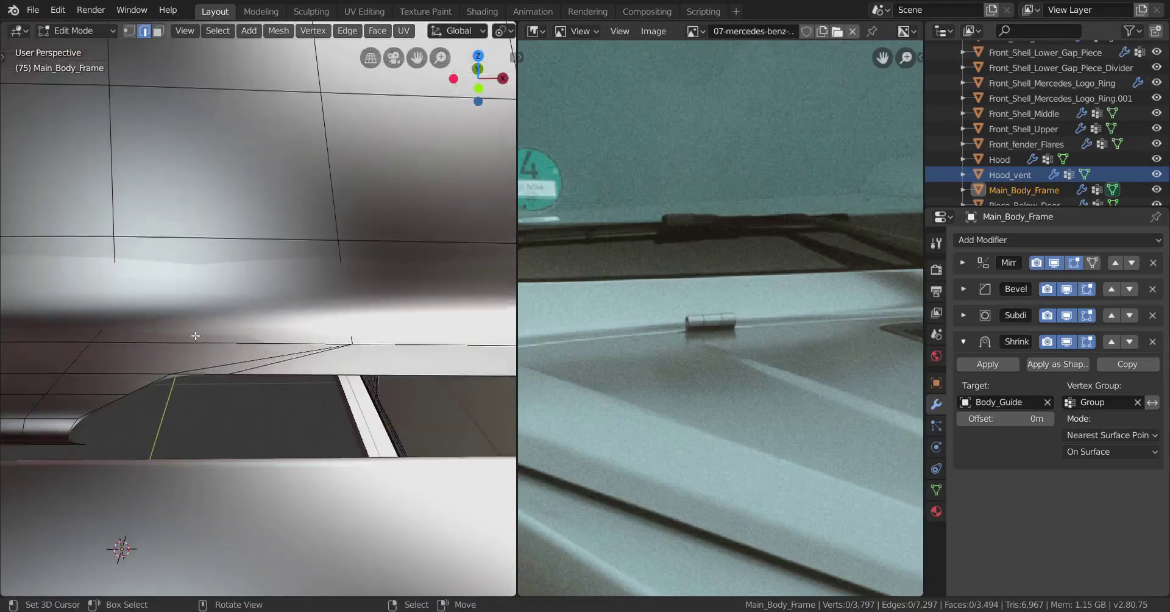
{"action": "right_click", "coordinate": [99, 417]}
{"action": "scroll", "coordinate": [99, 418], "scroll_direction": "down", "scroll_amount": 1}
{"action": "middle_click_drag", "start_coordinate": [285, 370], "coordinate": [289, 345], "text": "shift"}
{"action": "right_click", "coordinate": [248, 352], "text": "ctrl"}
{"action": "key", "text": "e"}
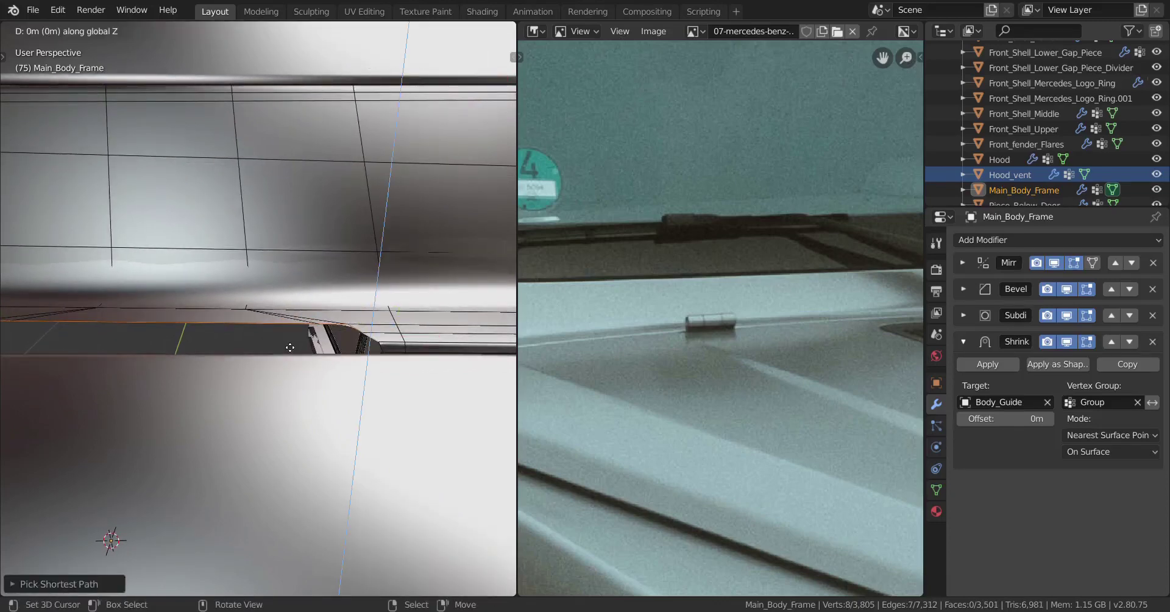
{"action": "key", "text": "z"}
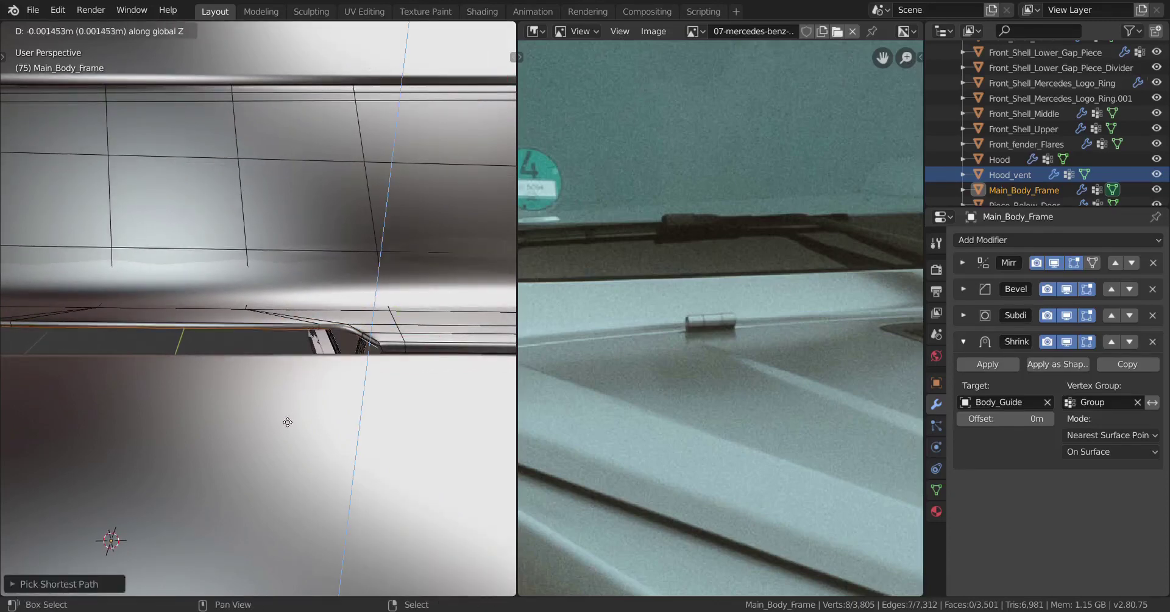
{"action": "left_click", "coordinate": [287, 426]}
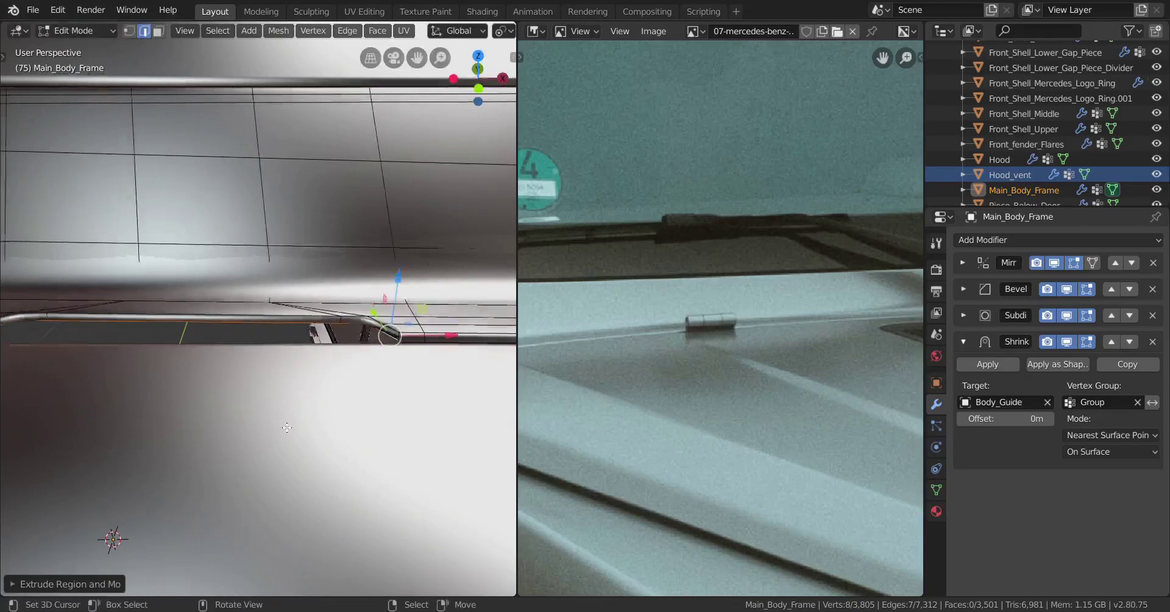
Raise the extruded border edges of the hinge opening slightly along Z.
{"action": "middle_click_drag", "start_coordinate": [288, 427], "coordinate": [429, 427]}
{"action": "middle_click_drag", "start_coordinate": [292, 429], "coordinate": [235, 330]}
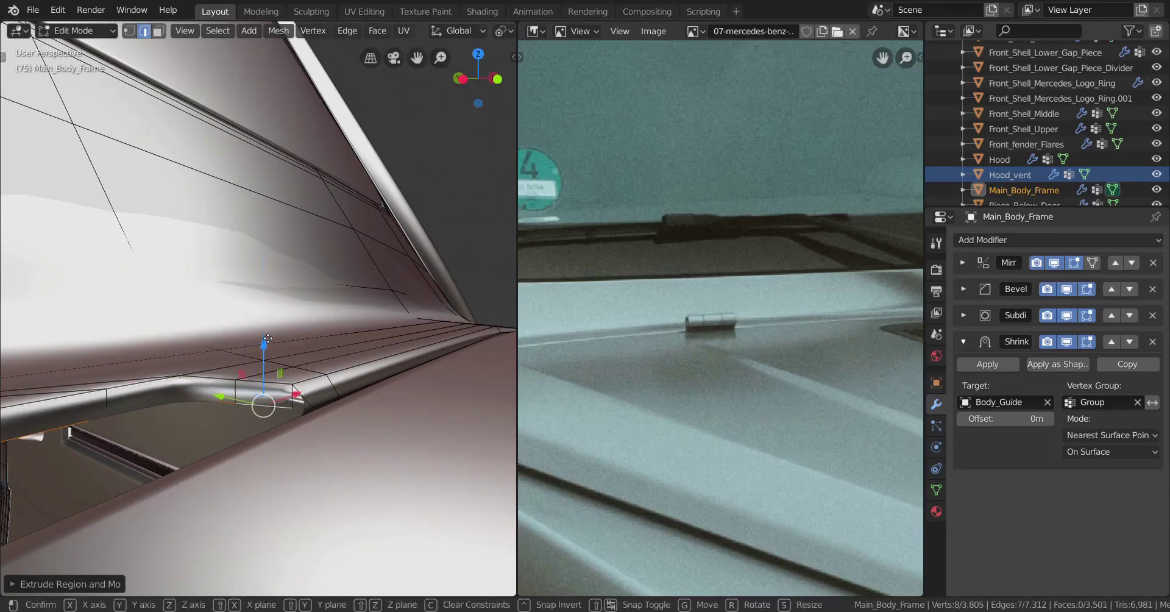
{"action": "left_click_drag", "start_coordinate": [264, 346], "coordinate": [270, 321]}
Extrude the opening's border edges about 0.0013 m farther down along Z and lower the new edges slightly.
{"action": "key", "text": "e"}
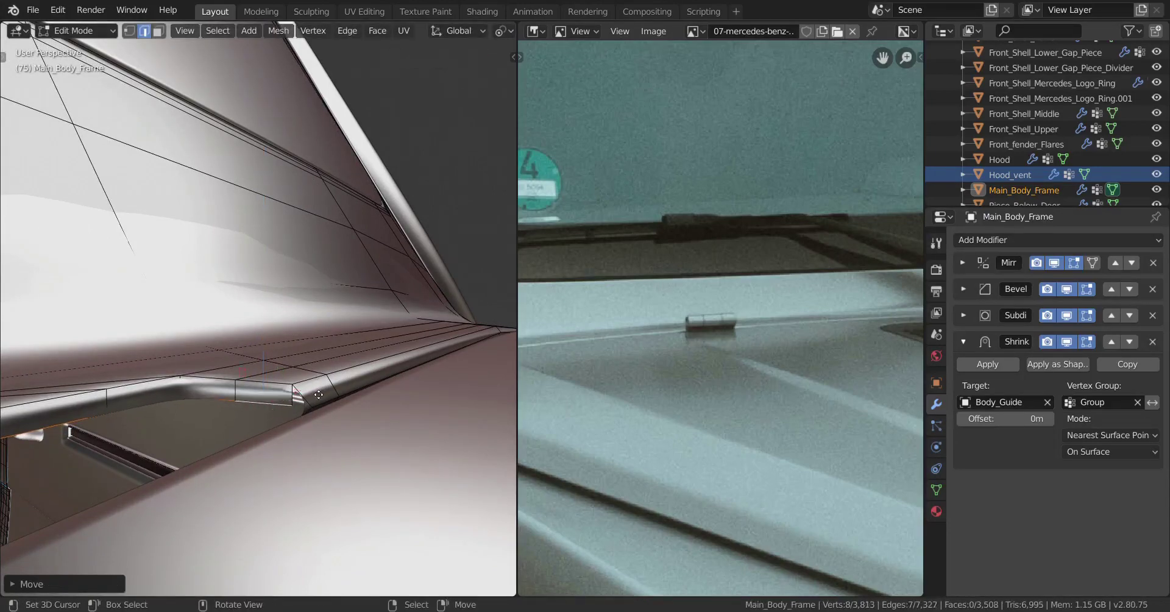
{"action": "key", "text": "z"}
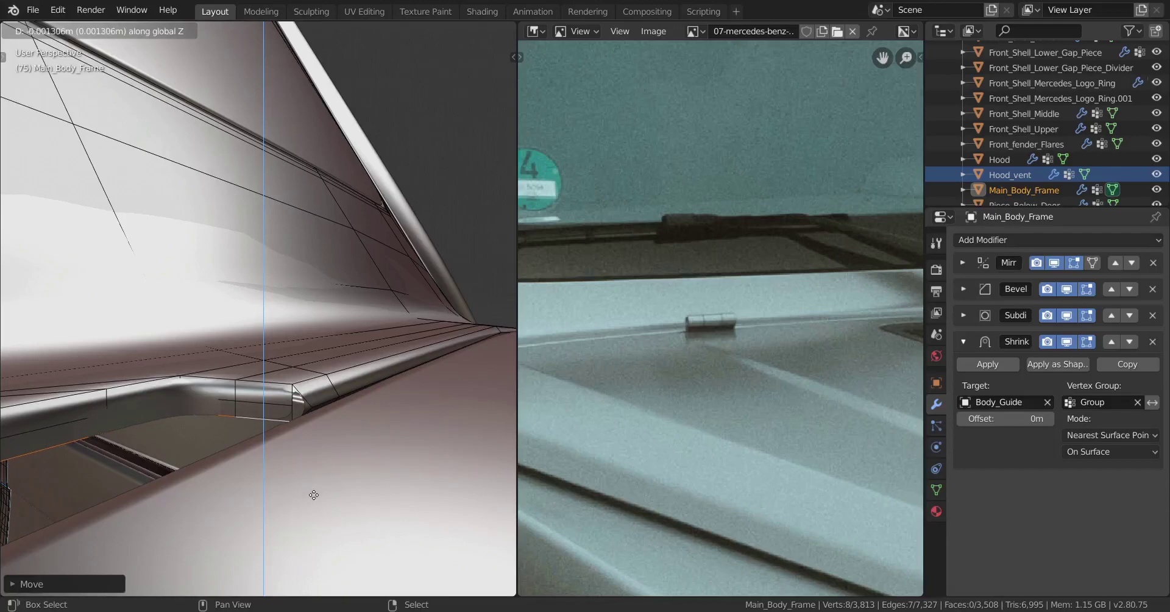
{"action": "left_click", "coordinate": [314, 495]}
{"action": "middle_click_drag", "start_coordinate": [314, 494], "coordinate": [277, 460]}
{"action": "key", "text": "g"}
{"action": "key", "text": "z"}
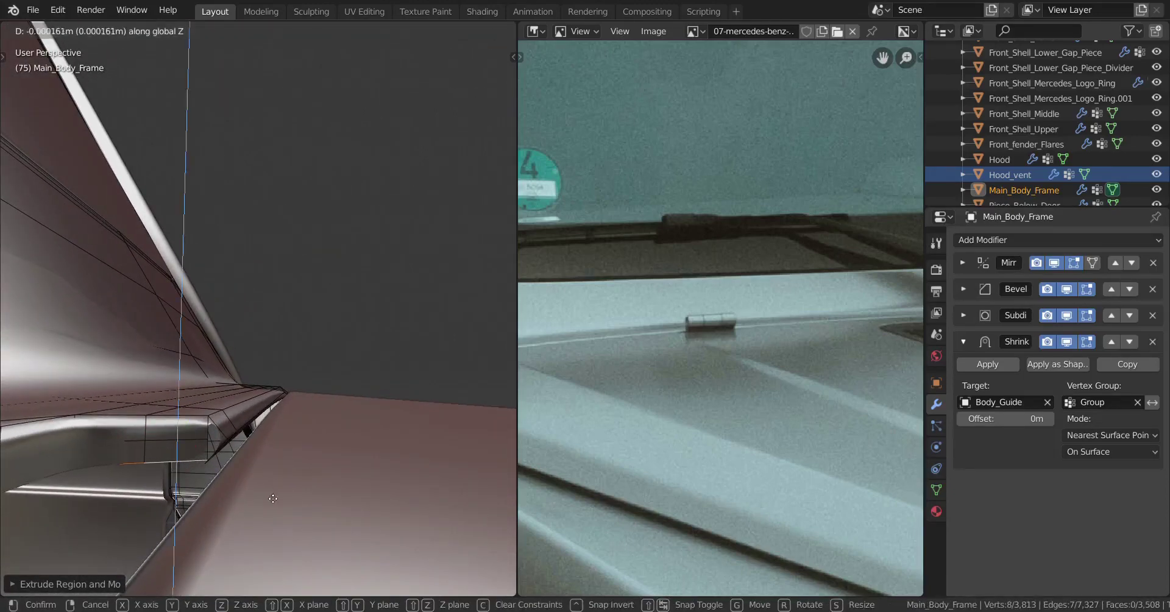
{"action": "left_click", "coordinate": [273, 509]}
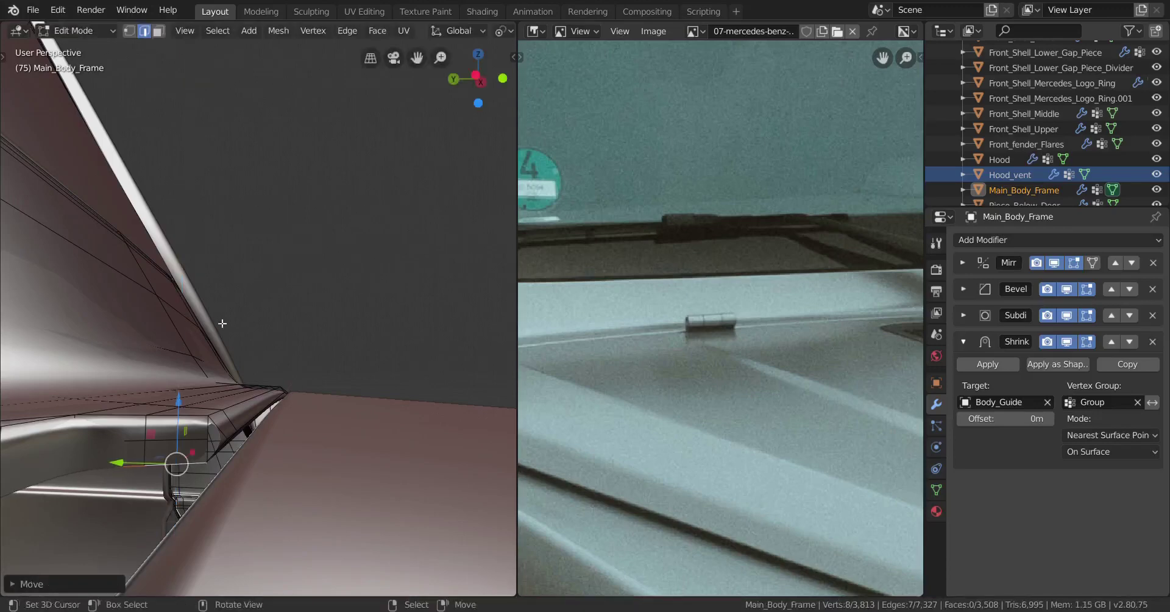
Merge the upper and lower pairs of unconnected vertices at the hinge opening's outboard corner.
{"action": "left_click", "coordinate": [128, 31]}
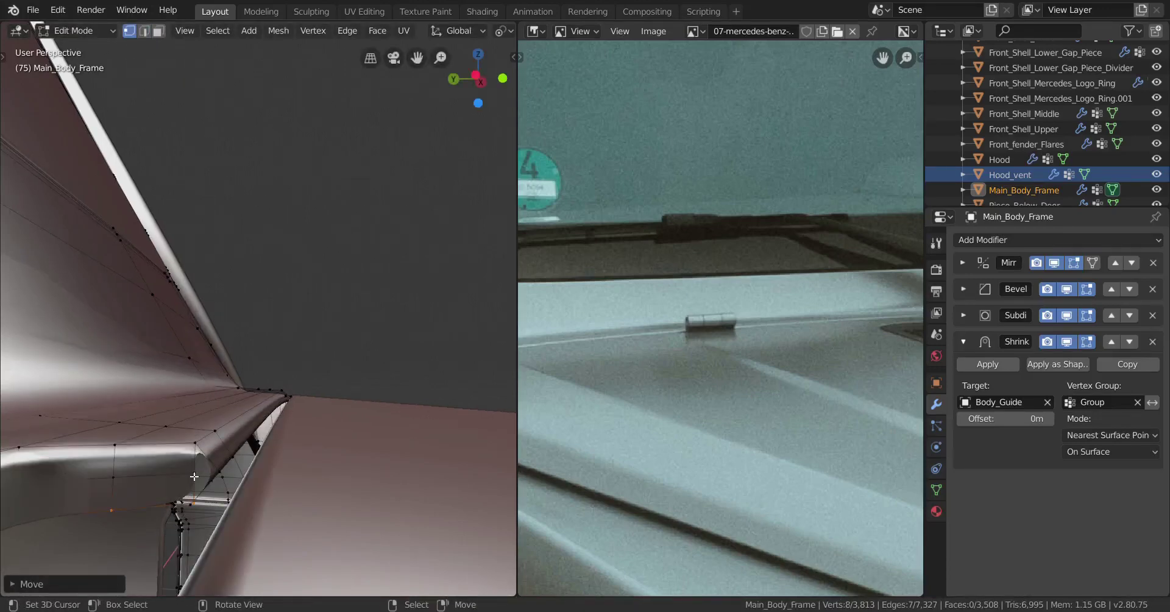
{"action": "right_click", "coordinate": [194, 477]}
{"action": "middle_click_drag", "start_coordinate": [194, 477], "coordinate": [158, 506]}
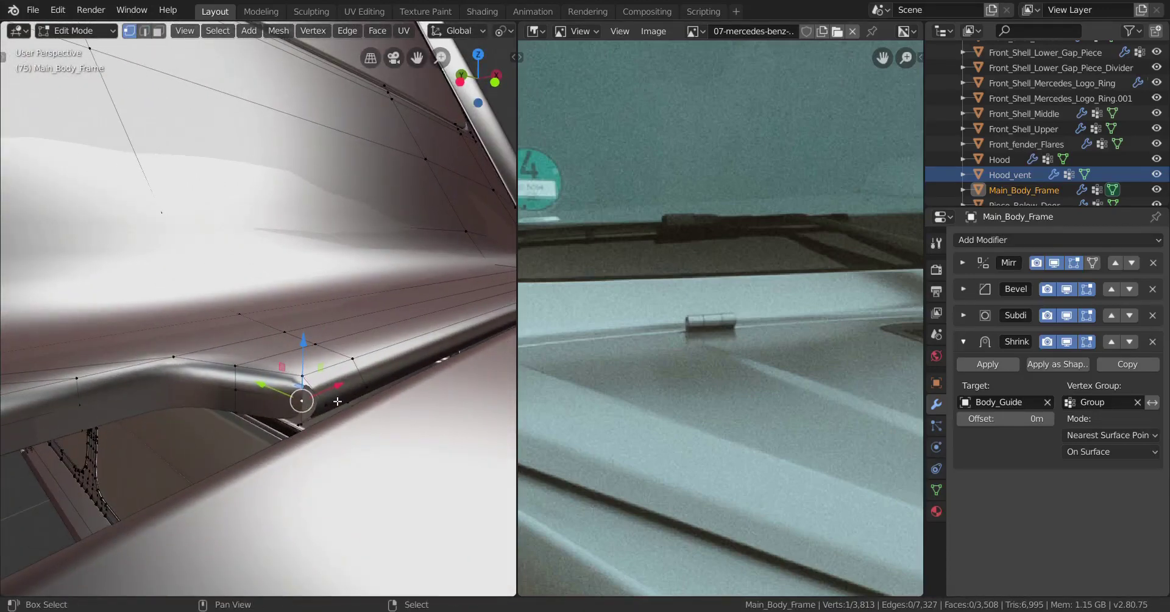
{"action": "key", "text": "m"}
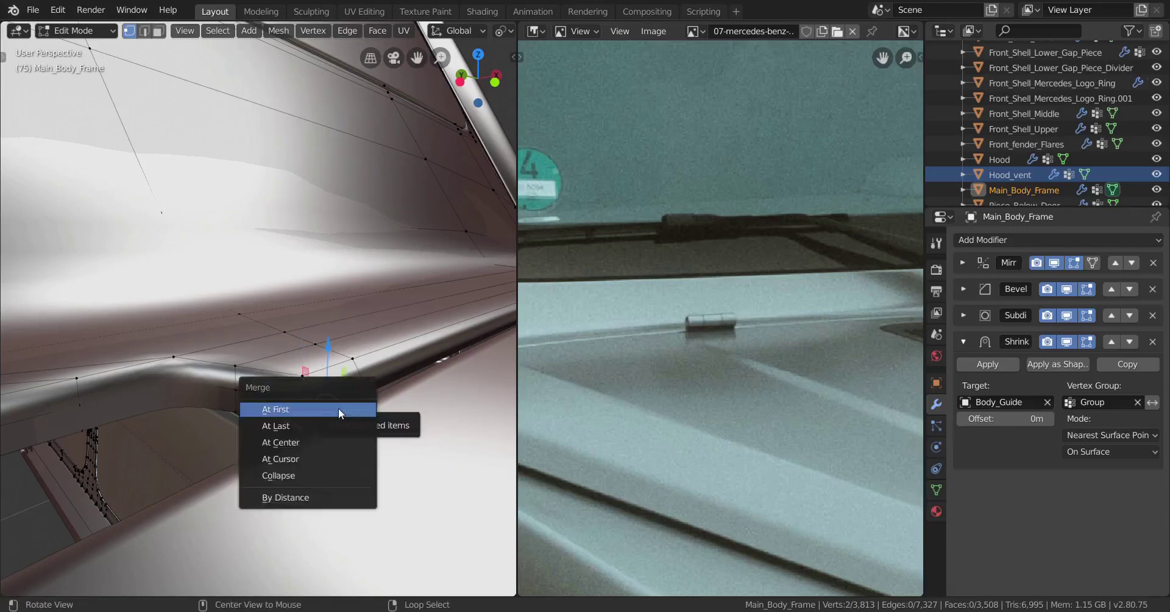
{"action": "left_click", "coordinate": [309, 438]}
{"action": "middle_click_drag", "start_coordinate": [309, 437], "coordinate": [287, 437]}
{"action": "right_click", "coordinate": [245, 436]}
{"action": "right_click", "coordinate": [245, 435], "text": "shift"}
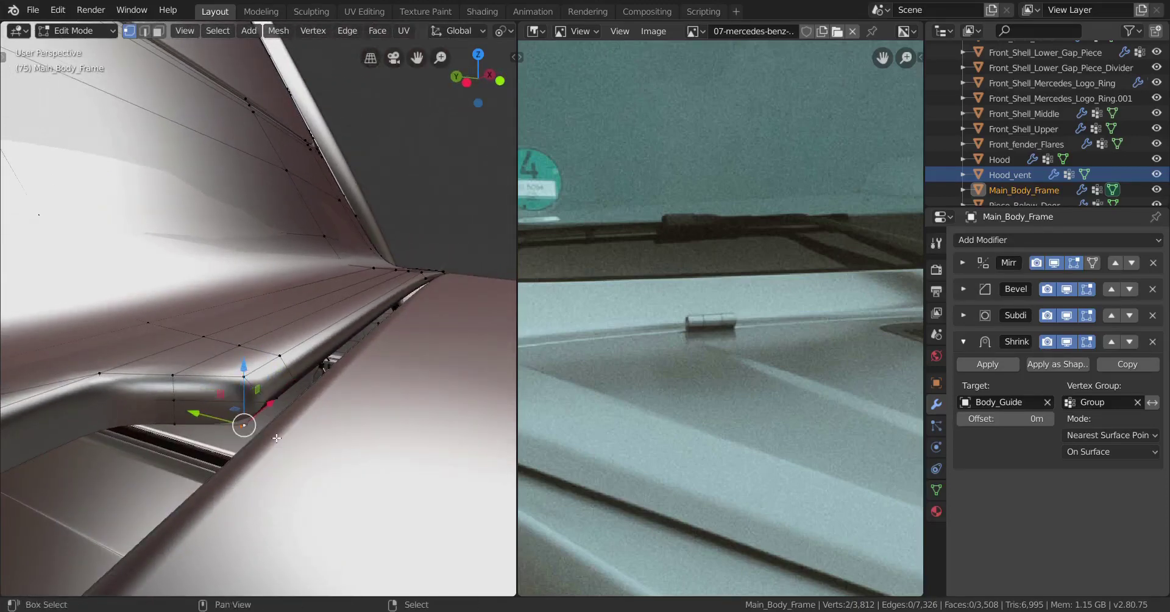
{"action": "key", "text": "m"}
{"action": "left_click", "coordinate": [273, 433]}
{"action": "middle_click_drag", "start_coordinate": [272, 432], "coordinate": [201, 321]}
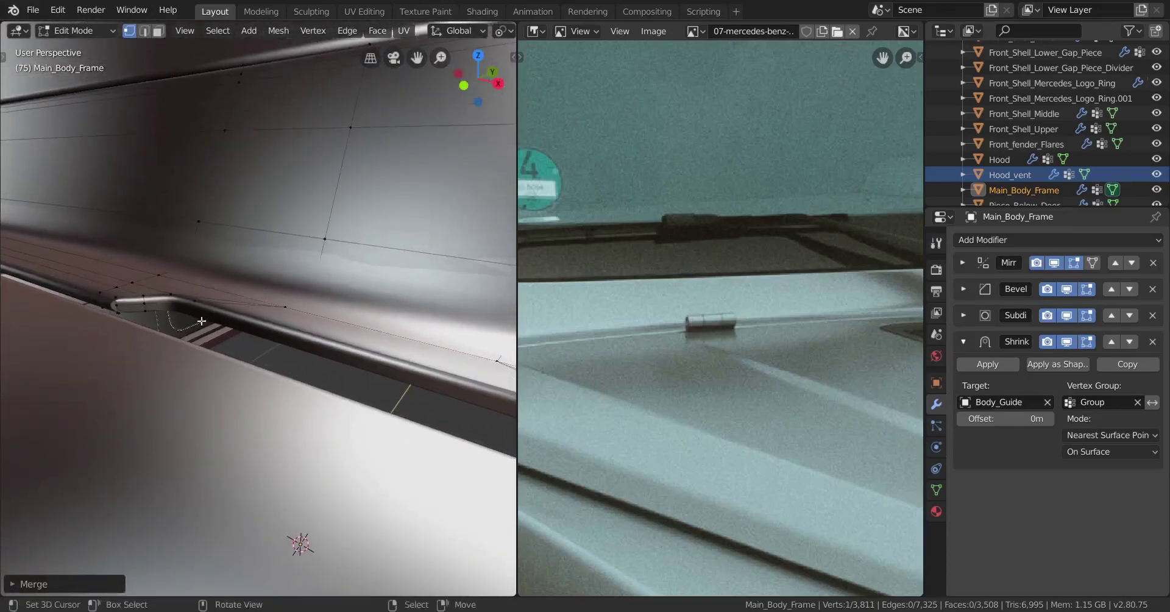
Merge the upper and lower pairs of unconnected vertices at the hinge opening's inboard corner, each at the last selected vertex.
{"action": "right_click", "coordinate": [120, 307]}
{"action": "key", "text": "KP_Decimal"}
{"action": "scroll", "coordinate": [140, 309], "scroll_direction": "down", "scroll_amount": 5}
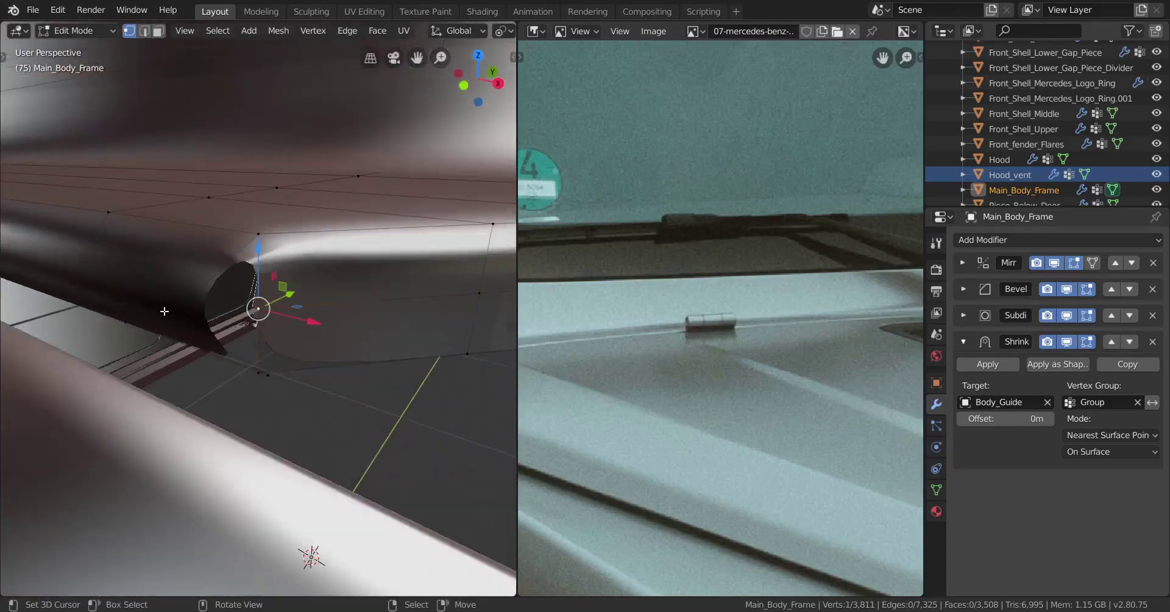
{"action": "left_click", "coordinate": [178, 318], "text": "shift"}
{"action": "key", "text": "m"}
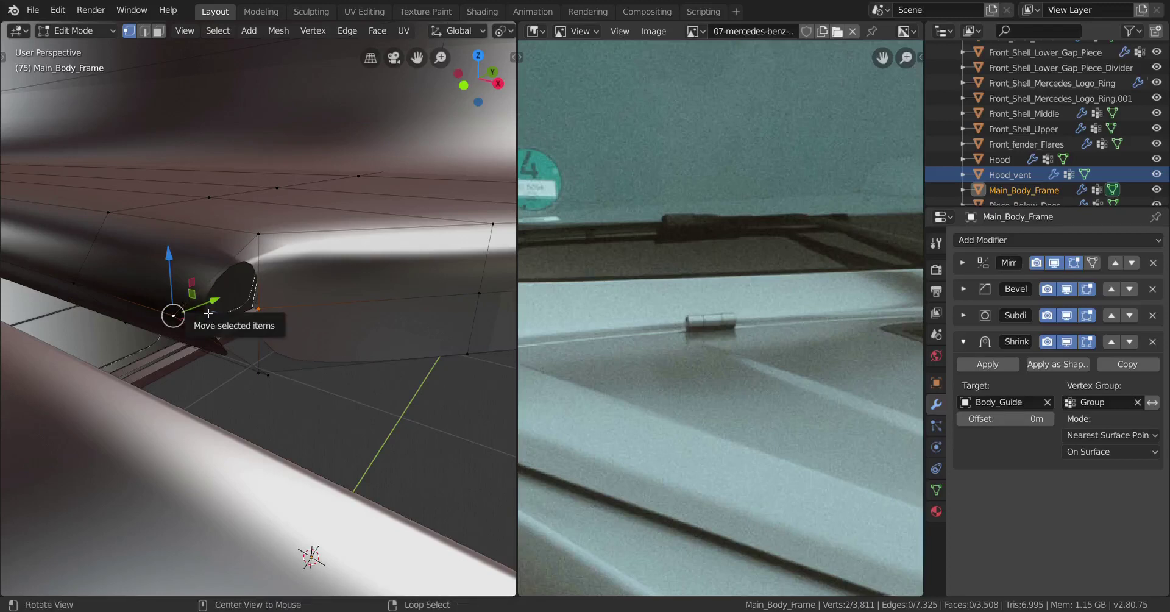
{"action": "left_click", "coordinate": [198, 308]}
{"action": "left_click", "coordinate": [259, 375]}
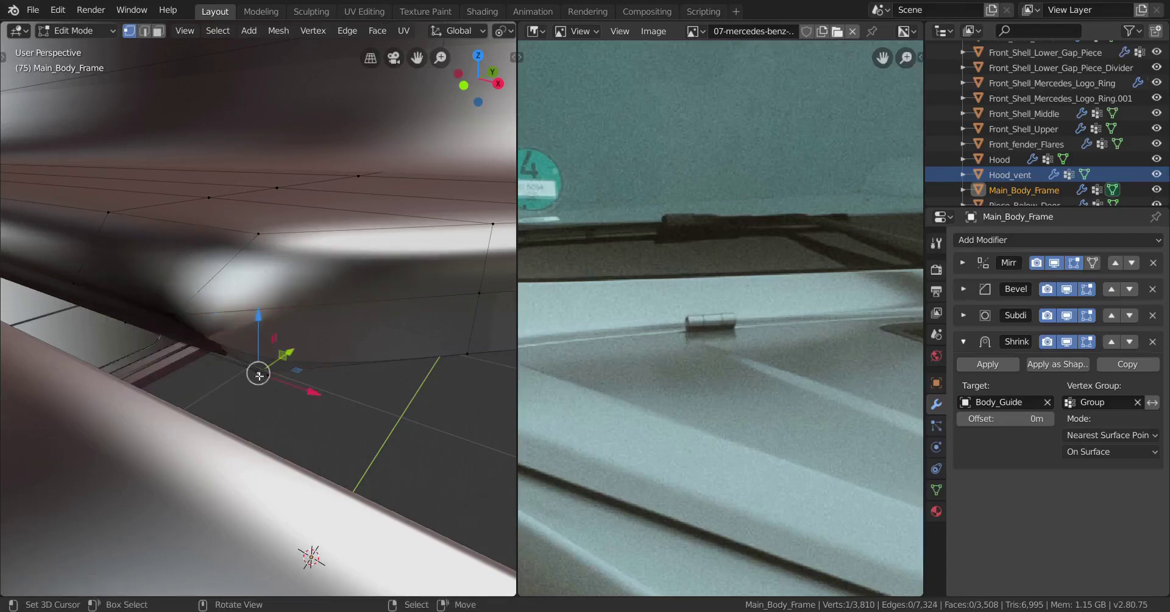
{"action": "left_click", "coordinate": [281, 387], "text": "shift"}
{"action": "key", "text": "m"}
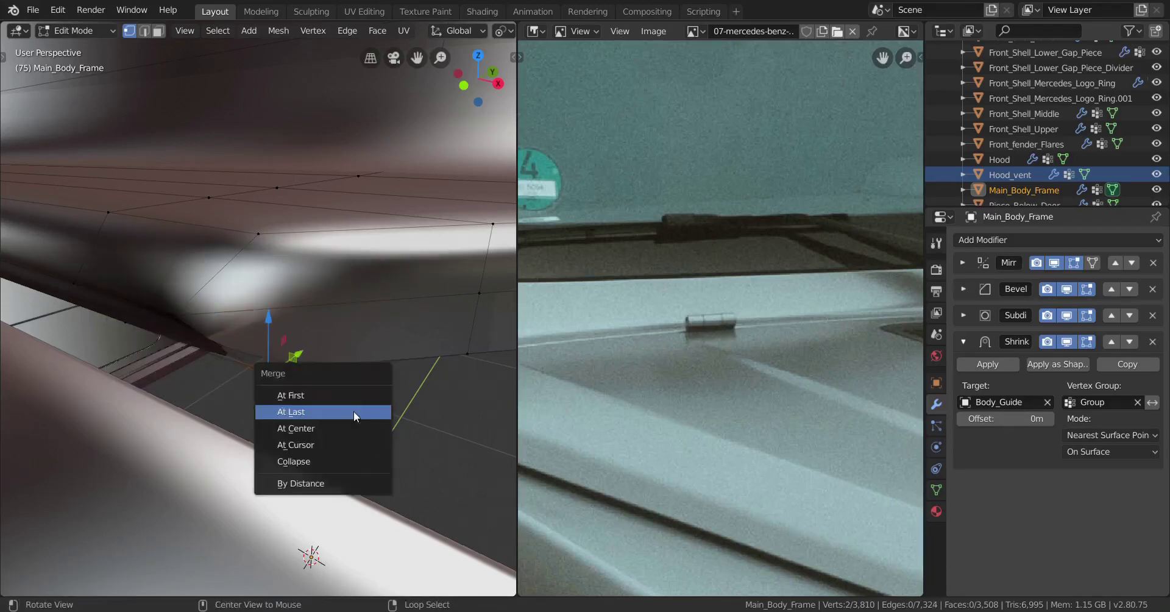
{"action": "left_click", "coordinate": [354, 411]}
Return to Object Mode and save the file g_wagon.blend.
{"action": "middle_click_drag", "start_coordinate": [354, 411], "coordinate": [222, 354]}
{"action": "key", "text": "Tab"}
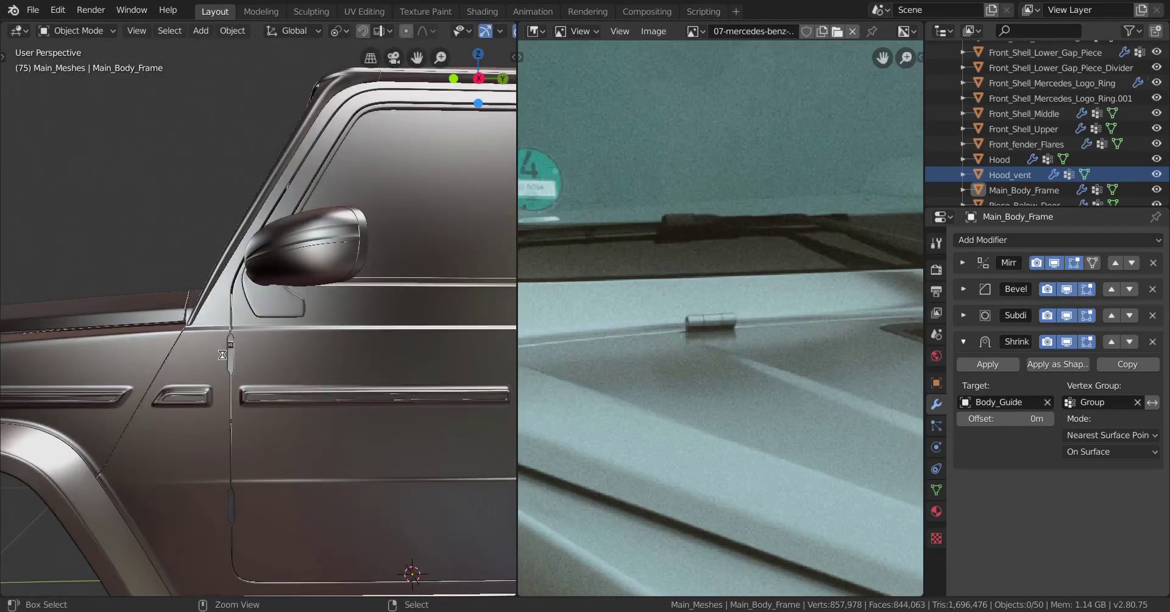
{"action": "key", "text": "ctrl+s"}
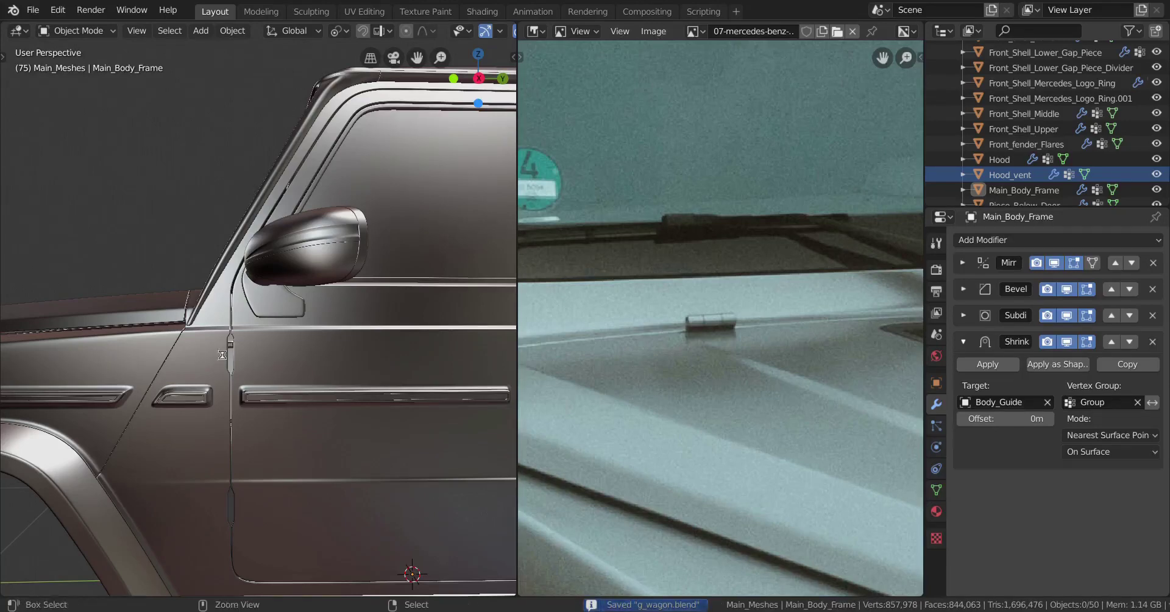
Examine the hinge recess in the front door seam and the whole car in right orthographic view.
{"action": "scroll", "coordinate": [219, 351], "scroll_direction": "down", "scroll_amount": 4}
{"action": "middle_click_drag", "start_coordinate": [247, 382], "coordinate": [240, 387]}
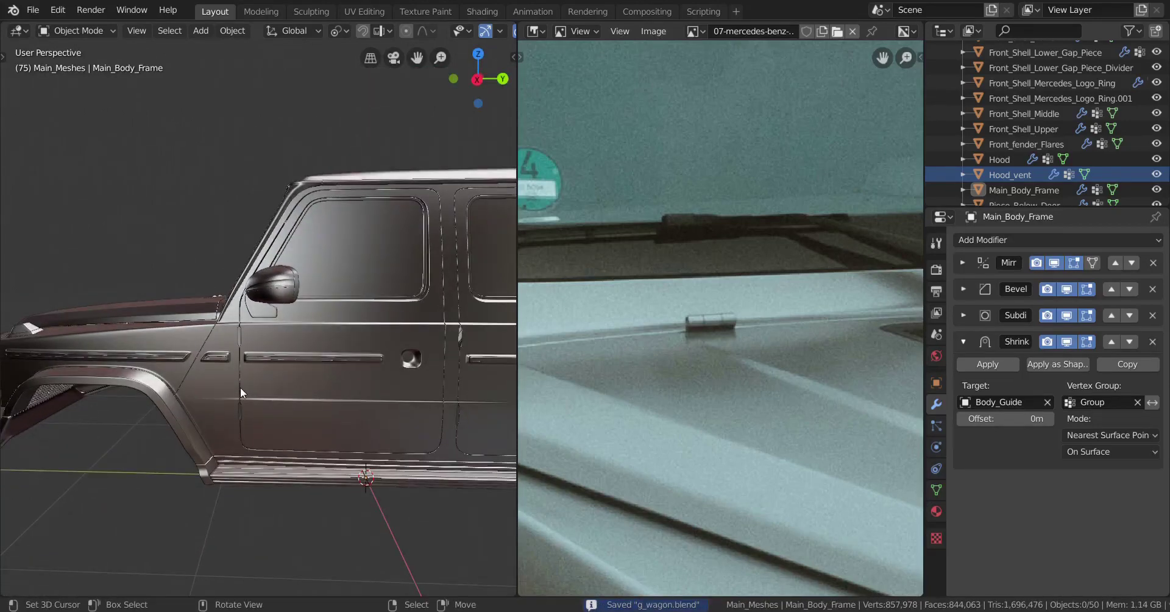
{"action": "key", "text": "KP_3"}
{"action": "scroll", "coordinate": [240, 389], "scroll_direction": "up", "scroll_amount": 10}
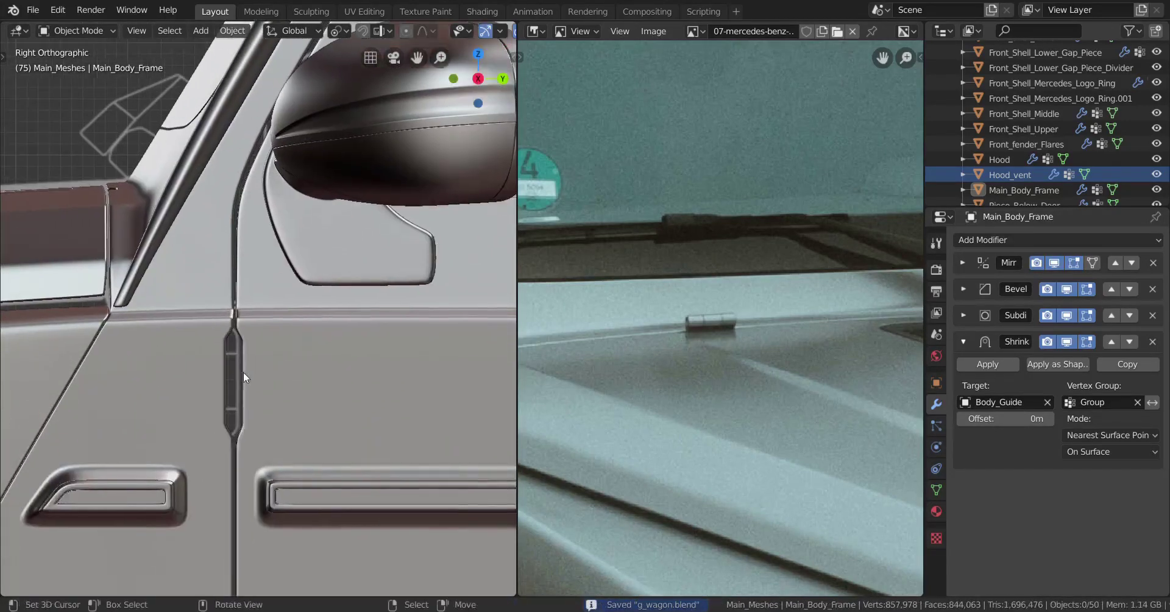
{"action": "scroll", "coordinate": [234, 379], "scroll_direction": "down", "scroll_amount": 8}
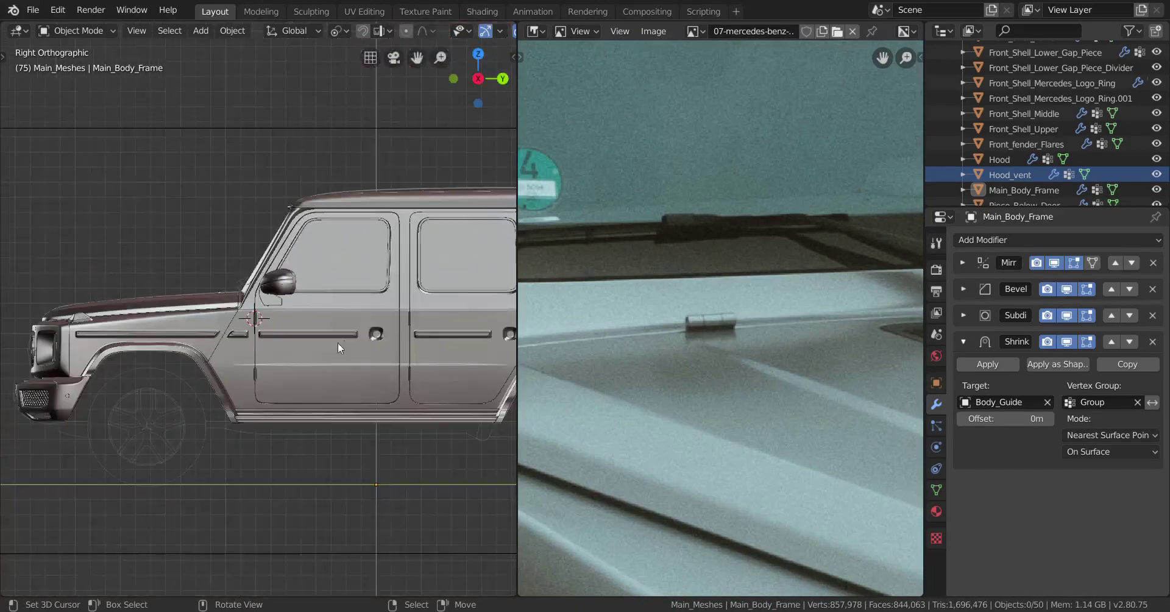
Snap the 3D cursor to the world origin and add a mesh circle there.
{"action": "key", "text": "shift+s"}
{"action": "left_click", "coordinate": [260, 385]}
{"action": "scroll", "coordinate": [319, 364], "scroll_direction": "down", "scroll_amount": 4}
{"action": "key", "text": "shift+a"}
{"action": "mouse_move", "coordinate": [370, 316]}
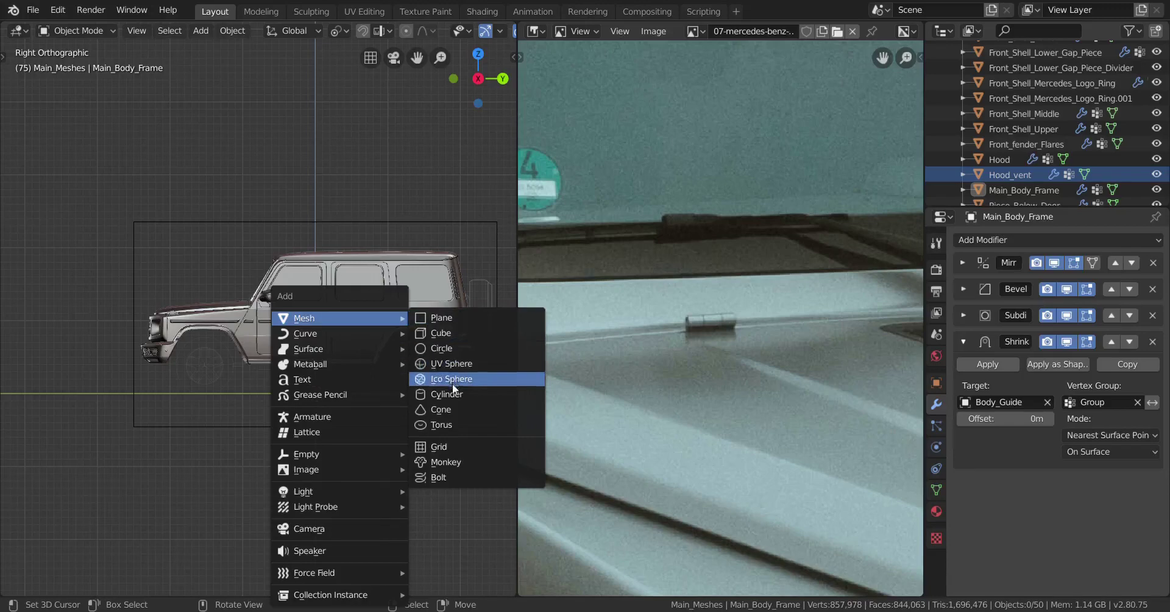
{"action": "left_click", "coordinate": [453, 350]}
{"action": "scroll", "coordinate": [346, 378], "scroll_direction": "up", "scroll_amount": 2}
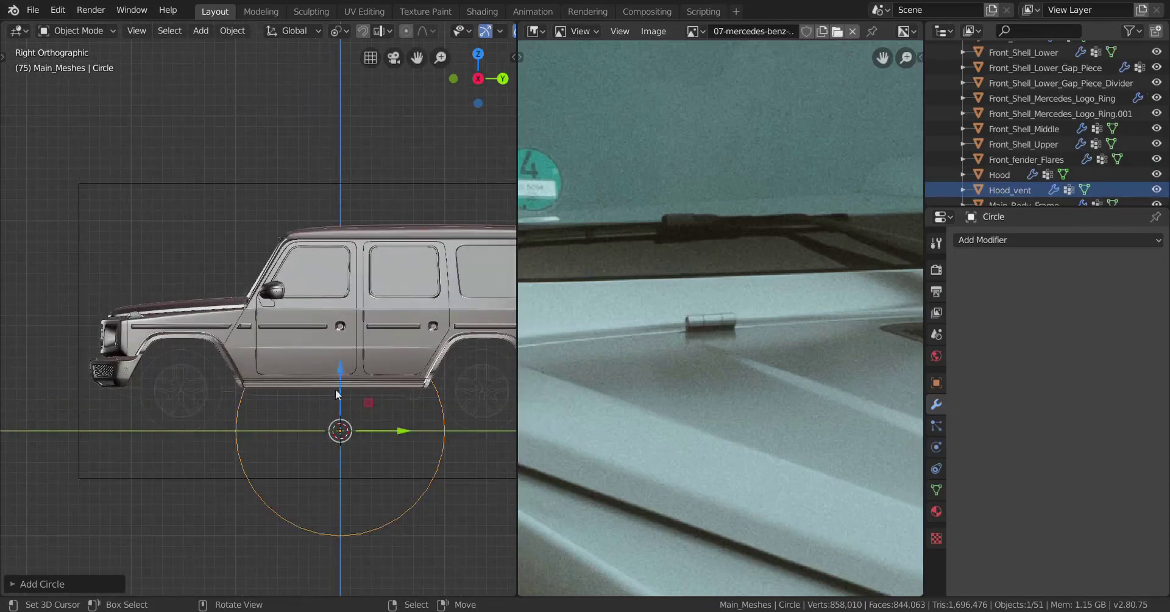
Set the new circle's vertex count to 12.
{"action": "key", "text": "t"}
{"action": "key", "text": "t"}
{"action": "left_click", "coordinate": [12, 582]}
{"action": "left_click", "coordinate": [169, 419]}
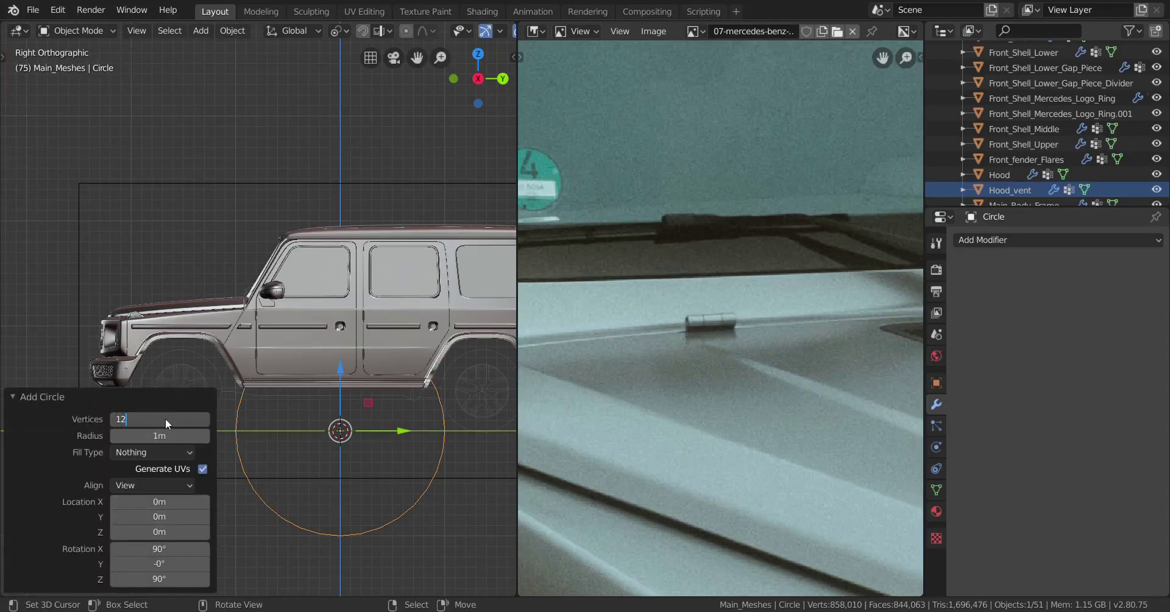
{"action": "type", "text": "12"}
{"action": "key", "text": "Return"}
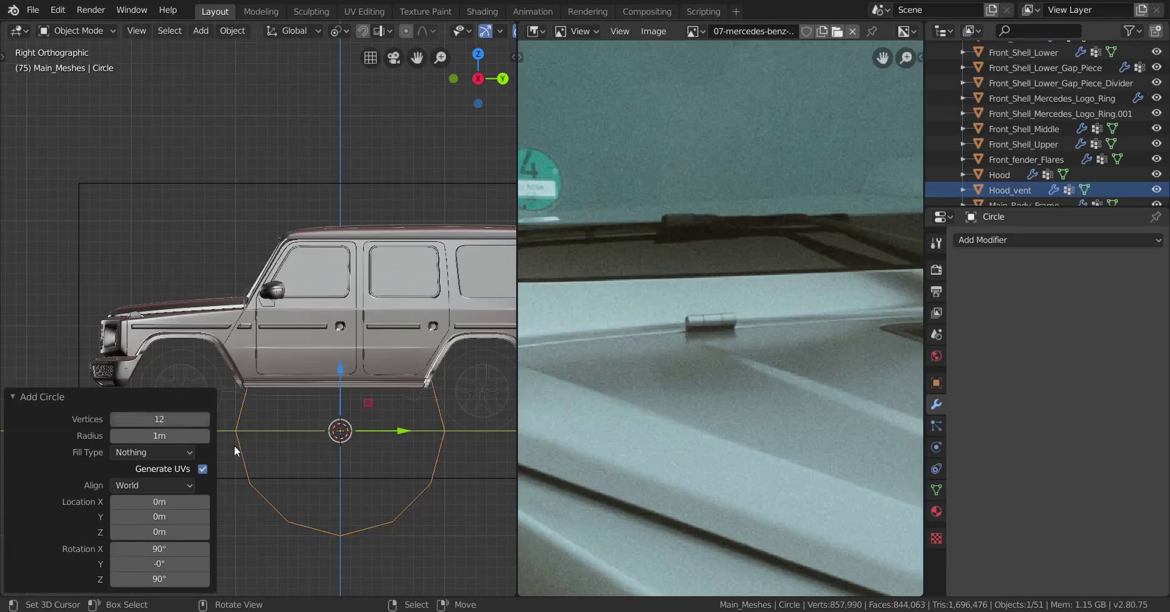
{"action": "left_click", "coordinate": [16, 400]}
Rotate the circle 90 degrees about the global Y axis so that it lies flat.
{"action": "middle_click_drag", "start_coordinate": [314, 438], "coordinate": [396, 471]}
{"action": "type", "text": "rx90"}
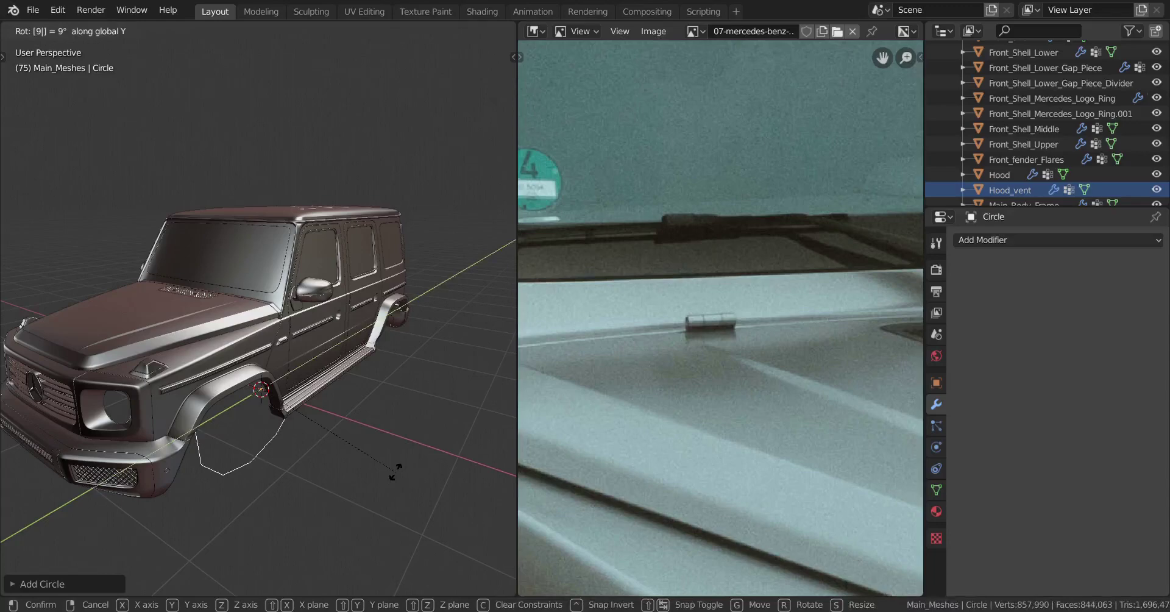
{"action": "key", "text": "Return"}
Scale the circle down to a fraction of its size in right orthographic view and enter Edit Mode.
{"action": "key", "text": "KP_3"}
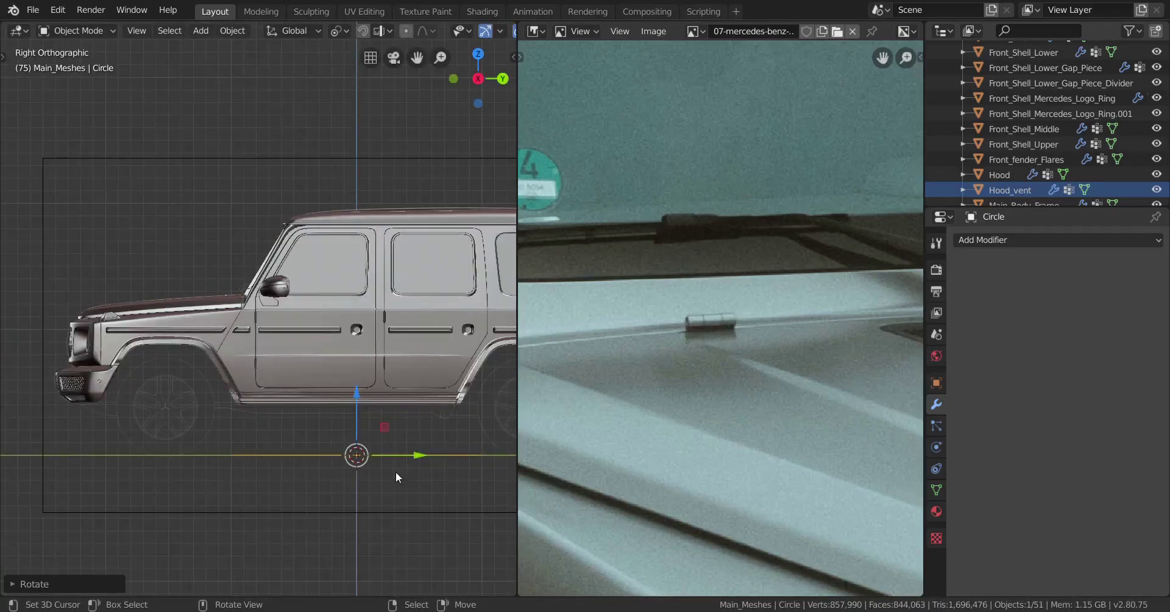
{"action": "scroll", "coordinate": [396, 472], "scroll_direction": "up", "scroll_amount": 1}
{"action": "key", "text": "s"}
{"action": "left_click", "coordinate": [387, 504]}
{"action": "key", "text": "g"}
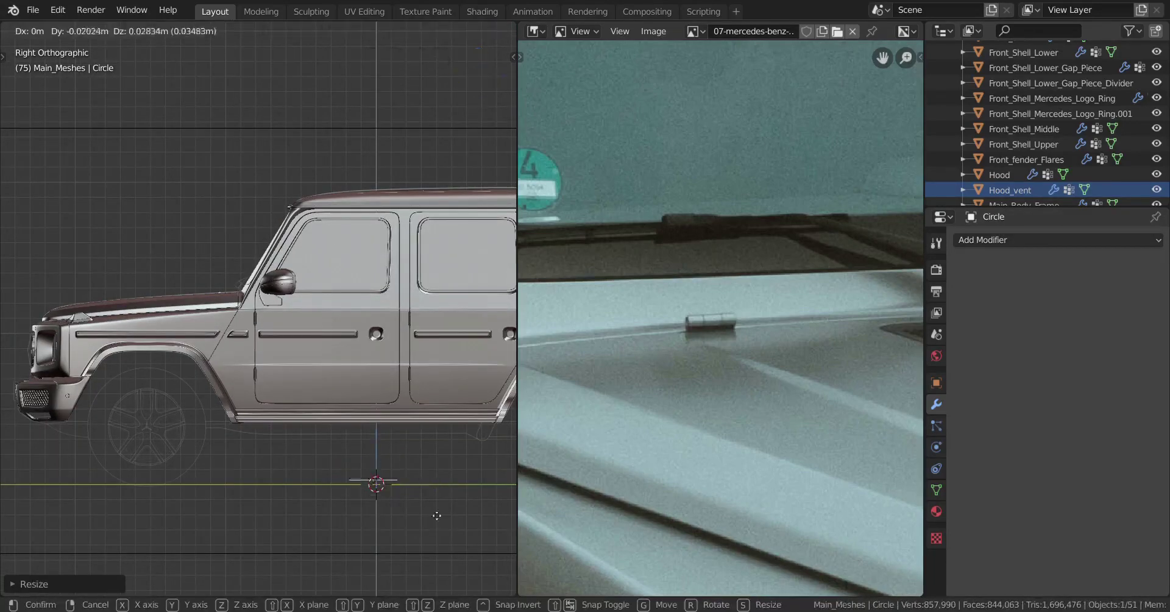
{"action": "right_click", "coordinate": [330, 372]}
{"action": "key", "text": "Tab"}
Move all the circle's vertices up near the front door seam and out along X beside the car's body.
{"action": "scroll", "coordinate": [403, 493], "scroll_direction": "down", "scroll_amount": 2}
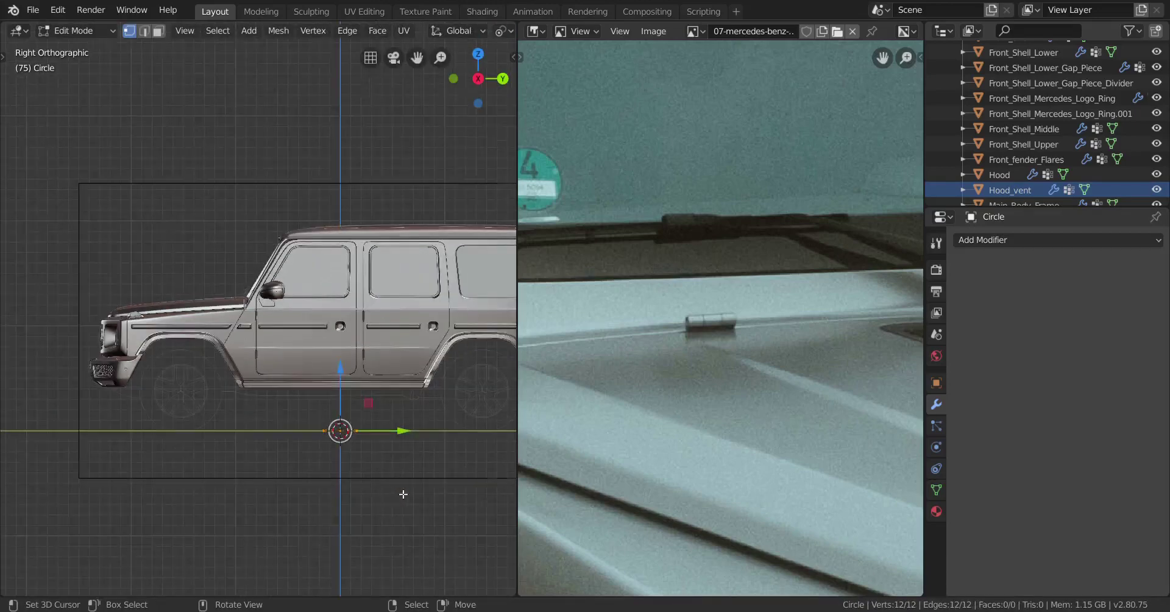
{"action": "scroll", "coordinate": [405, 502], "scroll_direction": "up", "scroll_amount": 2}
{"action": "middle_click_drag", "start_coordinate": [410, 513], "coordinate": [360, 463], "text": "shift"}
{"action": "key", "text": "g"}
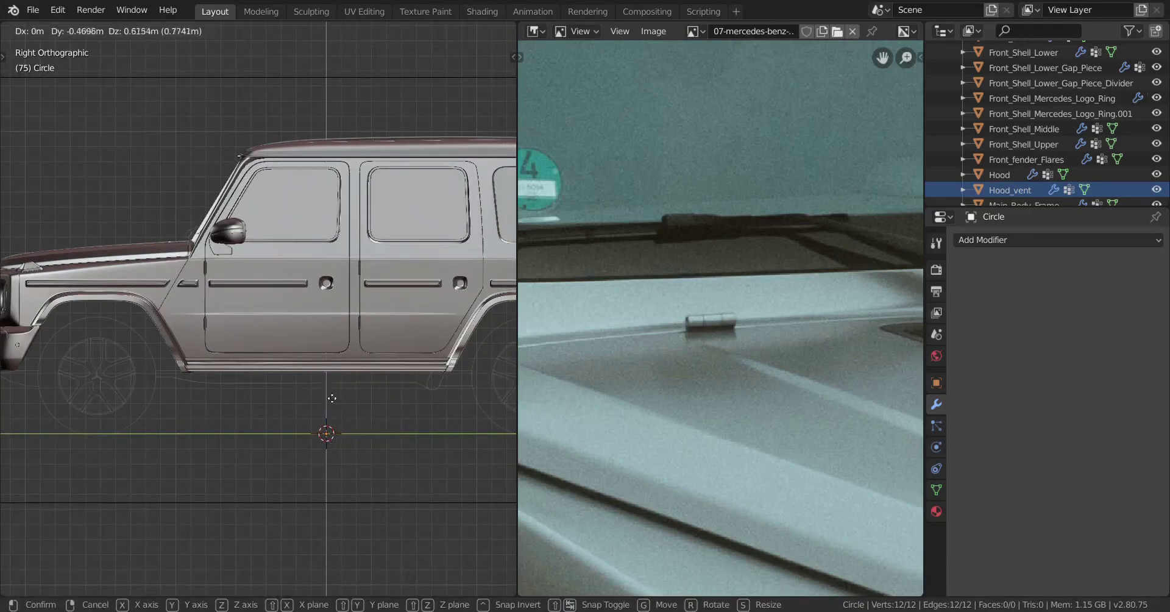
{"action": "left_click", "coordinate": [277, 332]}
{"action": "middle_click_drag", "start_coordinate": [278, 332], "coordinate": [393, 383]}
{"action": "left_click_drag", "start_coordinate": [218, 309], "coordinate": [380, 329]}
{"action": "left_click", "coordinate": [431, 331]}
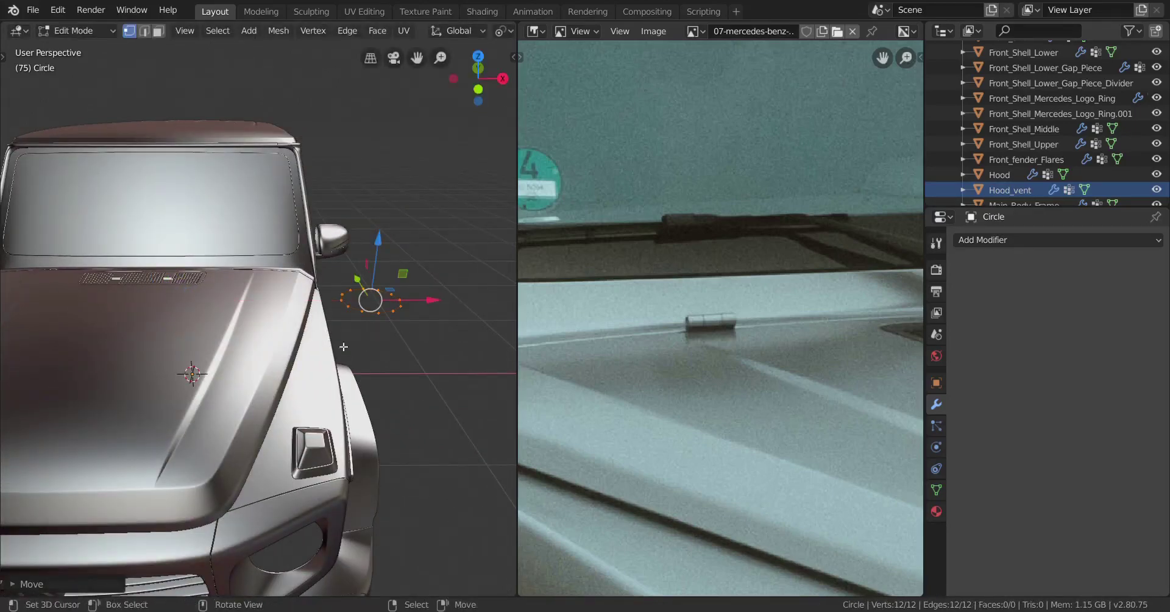
Shrink the circle in right orthographic view and place it over the upper end of the front door's upper hinge recess.
{"action": "key", "text": "KP_3"}
{"action": "scroll", "coordinate": [242, 345], "scroll_direction": "up", "scroll_amount": 6}
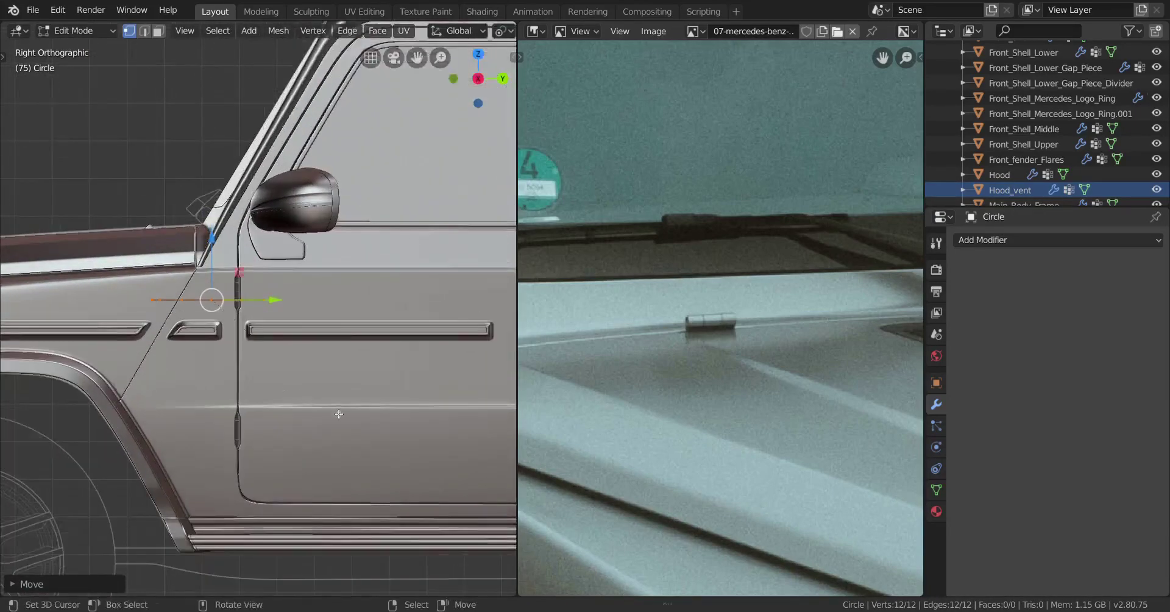
{"action": "key", "text": "s"}
{"action": "left_click", "coordinate": [216, 316]}
{"action": "scroll", "coordinate": [244, 342], "scroll_direction": "up", "scroll_amount": 6}
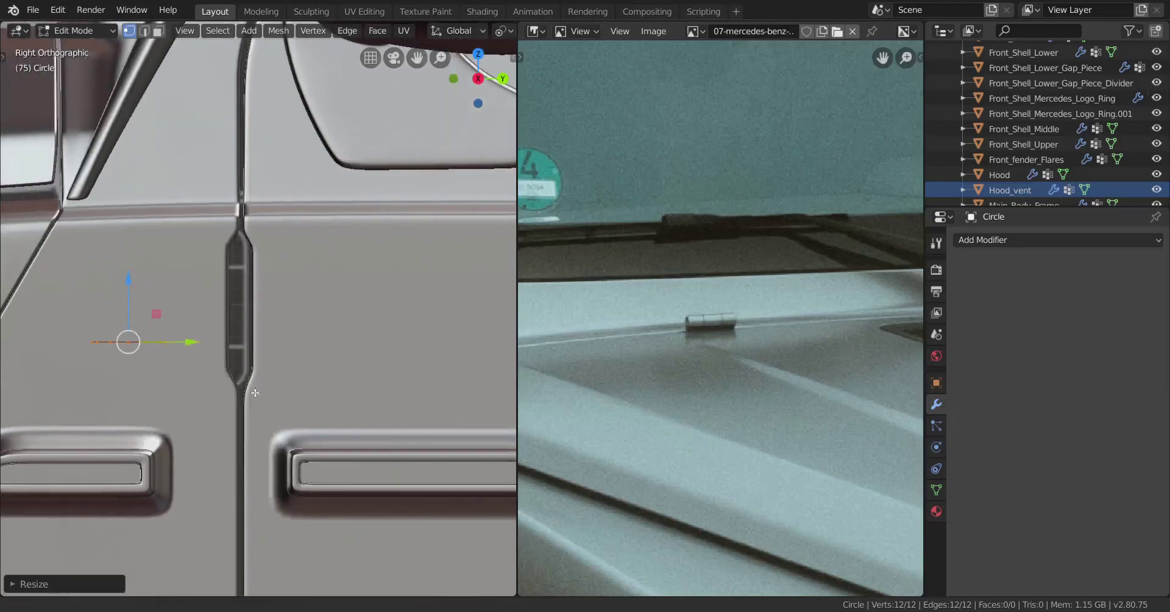
{"action": "key", "text": "g"}
{"action": "left_click", "coordinate": [335, 309]}
{"action": "scroll", "coordinate": [341, 329], "scroll_direction": "up", "scroll_amount": 2}
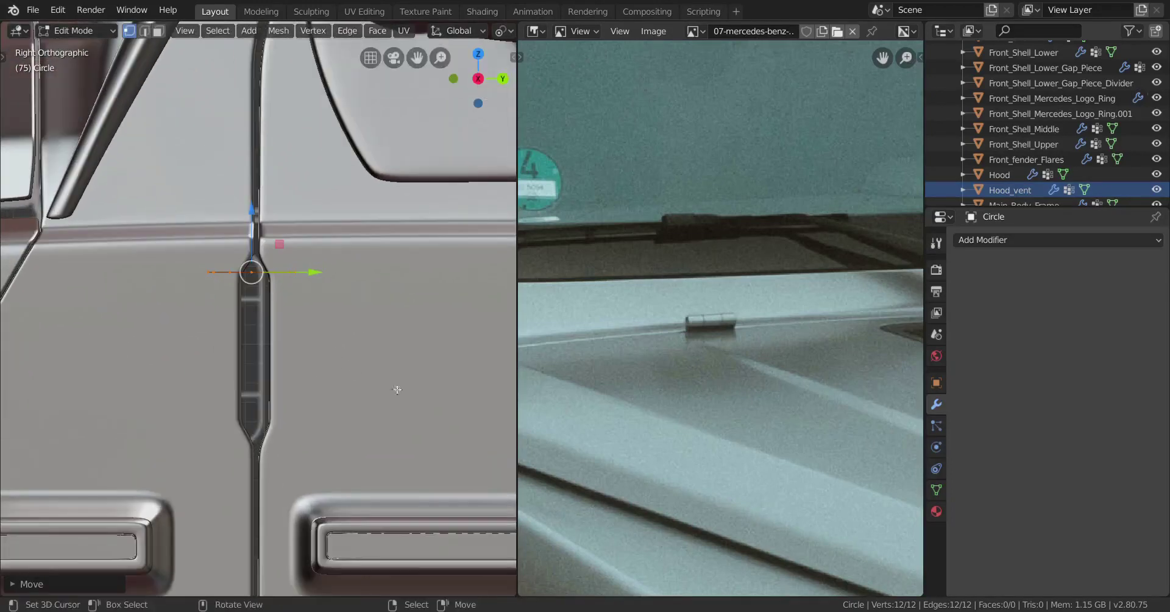
{"action": "key", "text": "s"}
{"action": "left_click", "coordinate": [303, 324]}
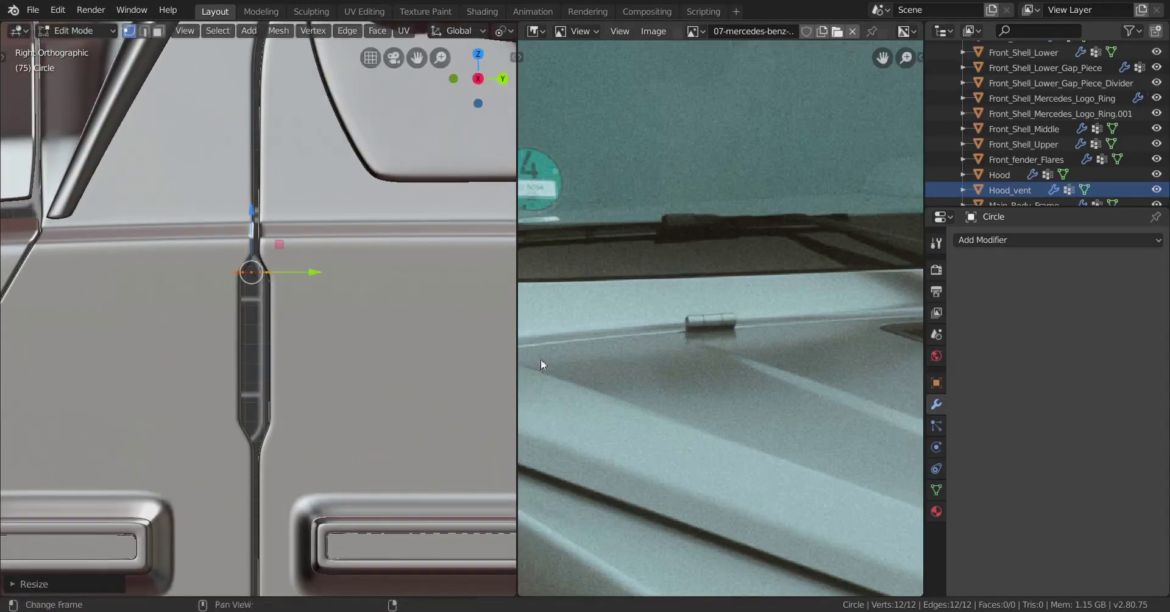
Bring the door hinge into view in the reference photo and scale the circle down slightly against the recess in wireframe shading.
{"action": "middle_click_drag", "start_coordinate": [541, 361], "coordinate": [839, 360]}
{"action": "scroll", "coordinate": [744, 390], "scroll_direction": "up", "scroll_amount": 3}
{"action": "middle_click_drag", "start_coordinate": [747, 397], "coordinate": [805, 343]}
{"action": "scroll", "coordinate": [273, 426], "scroll_direction": "up", "scroll_amount": 8}
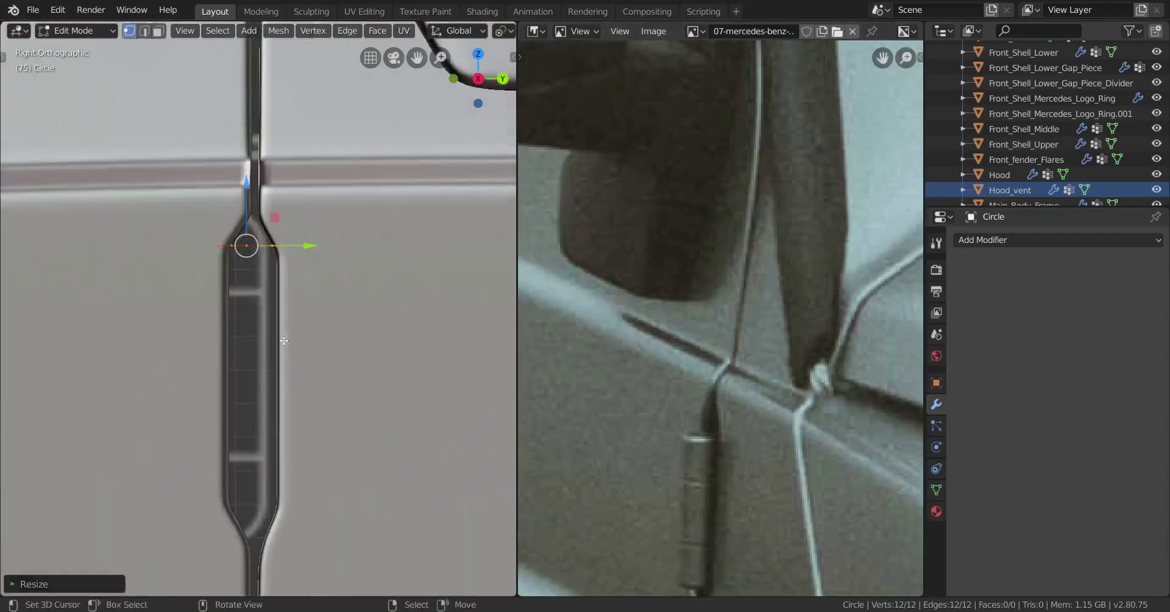
{"action": "key", "text": "z"}
{"action": "left_click", "coordinate": [90, 447]}
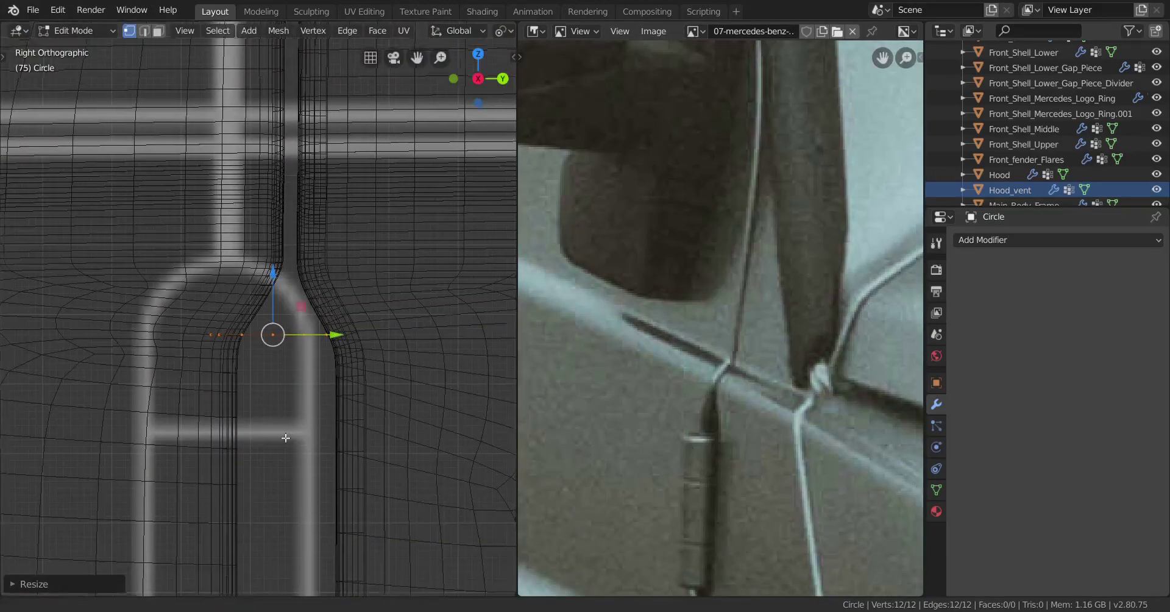
{"action": "scroll", "coordinate": [281, 433], "scroll_direction": "down", "scroll_amount": 3}
{"action": "key", "text": "s"}
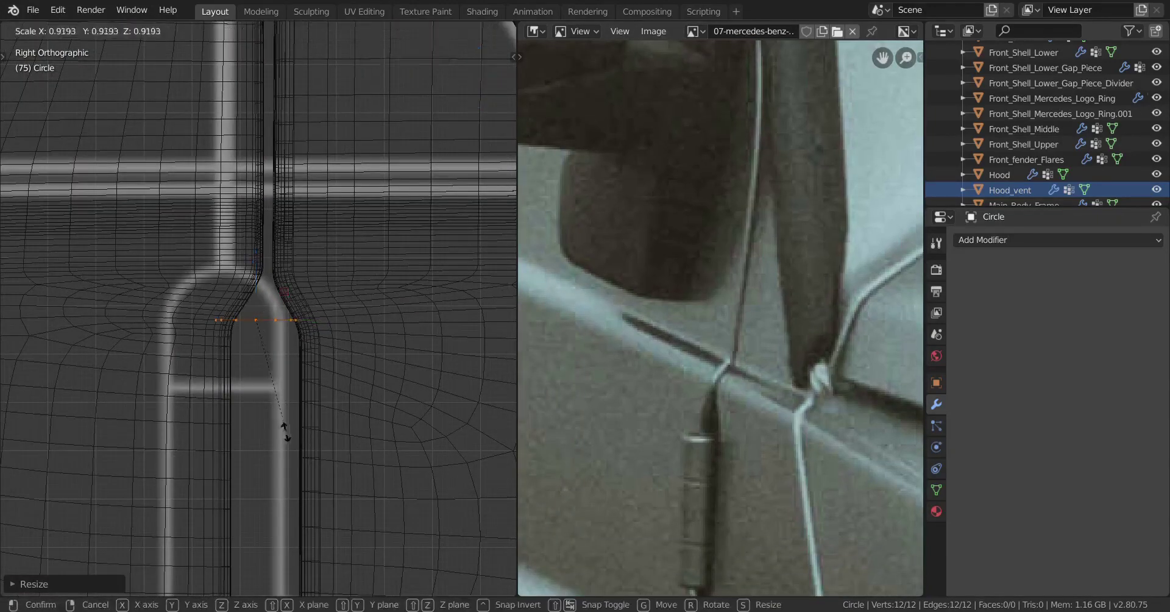
{"action": "left_click", "coordinate": [283, 434]}
{"action": "scroll", "coordinate": [286, 432], "scroll_direction": "down", "scroll_amount": 3}
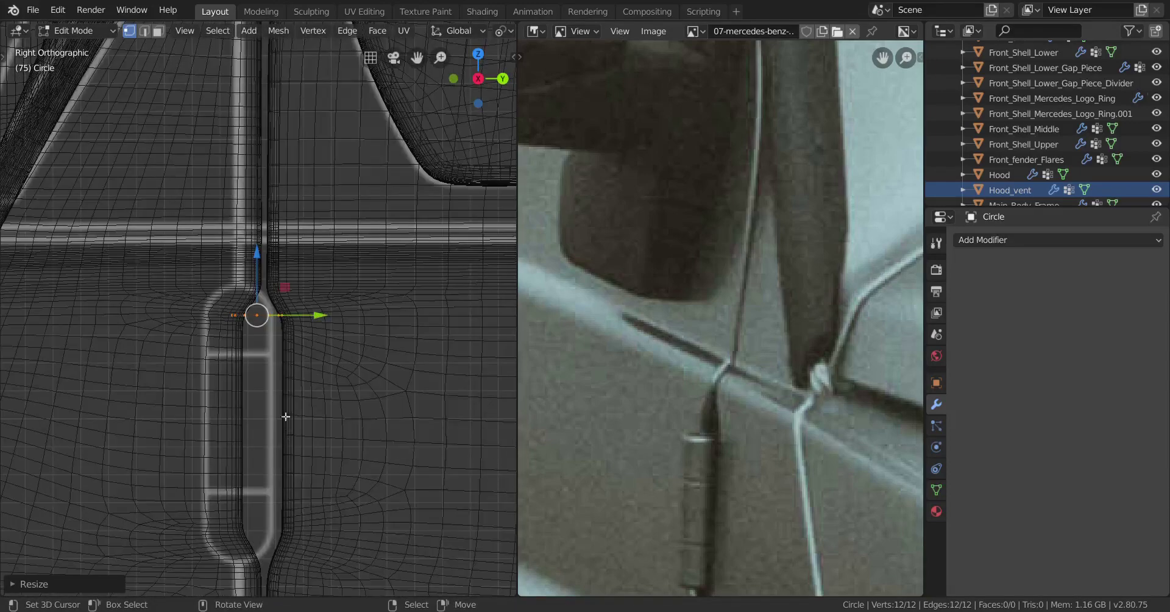
Enlarge the circle and shift it along Y to line up with the hinge recess.
{"action": "key", "text": "g"}
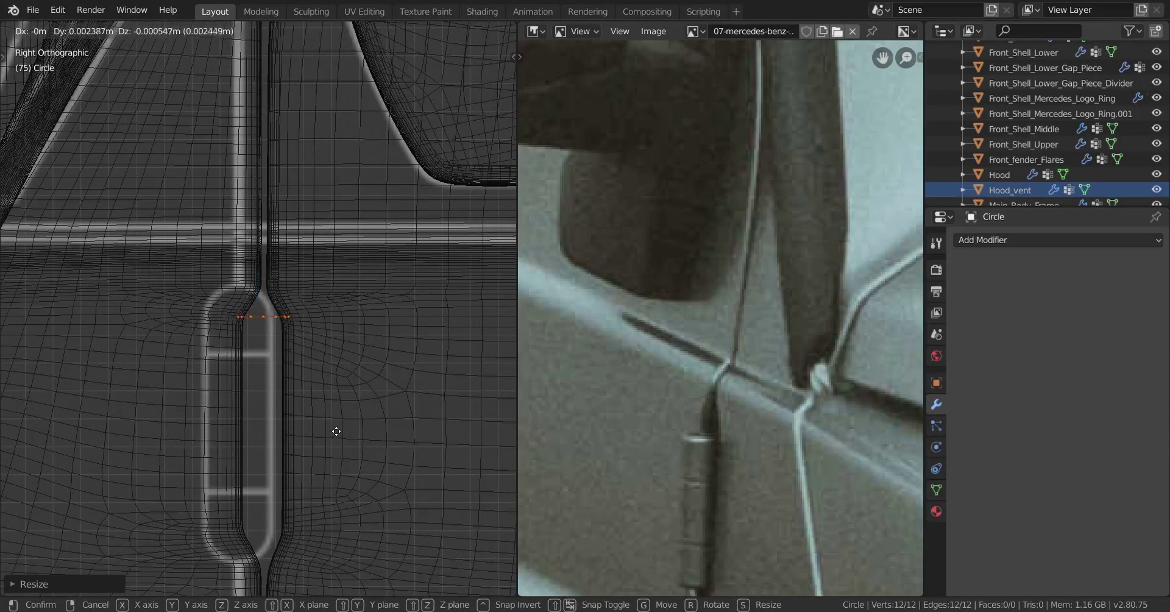
{"action": "left_click", "coordinate": [303, 449]}
{"action": "key", "text": "s"}
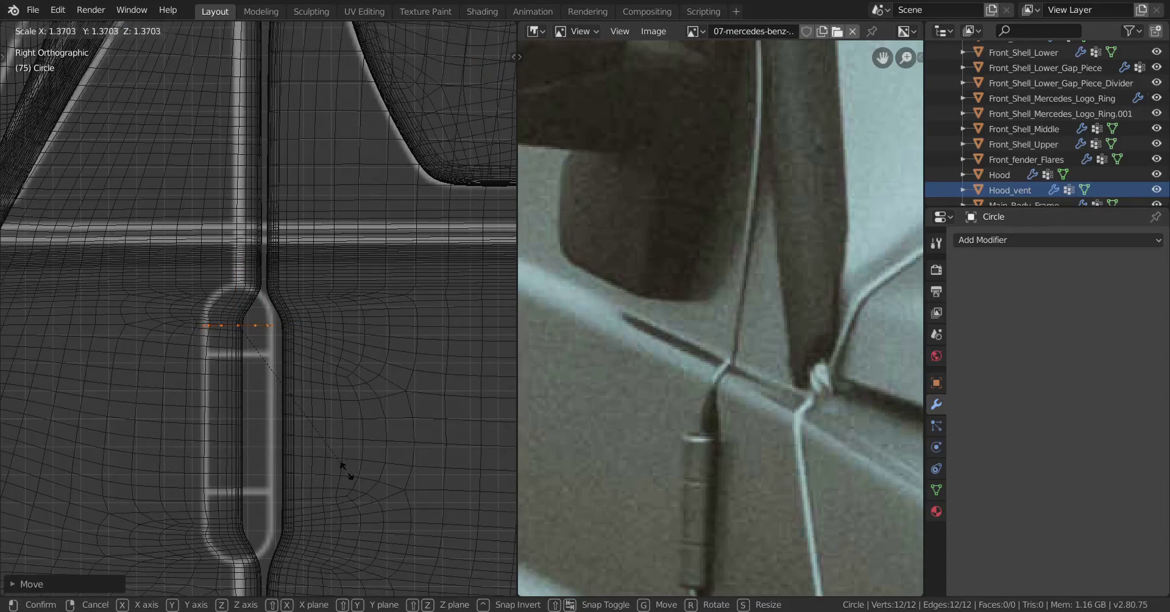
{"action": "left_click", "coordinate": [352, 477]}
{"action": "scroll", "coordinate": [315, 442], "scroll_direction": "up", "scroll_amount": 1}
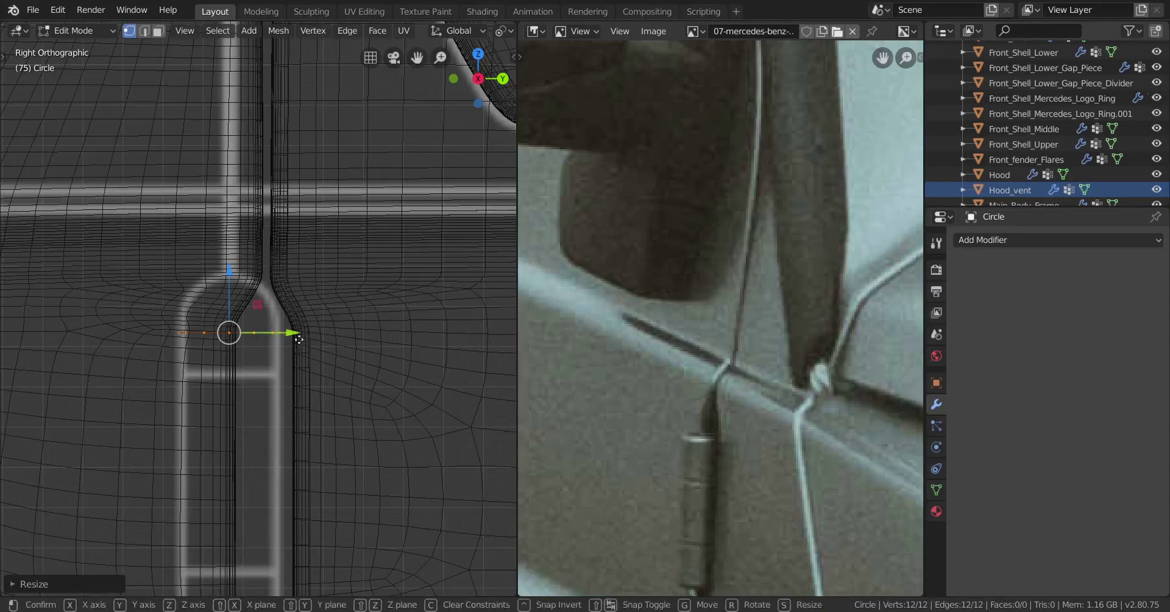
{"action": "left_click_drag", "start_coordinate": [296, 334], "coordinate": [327, 336]}
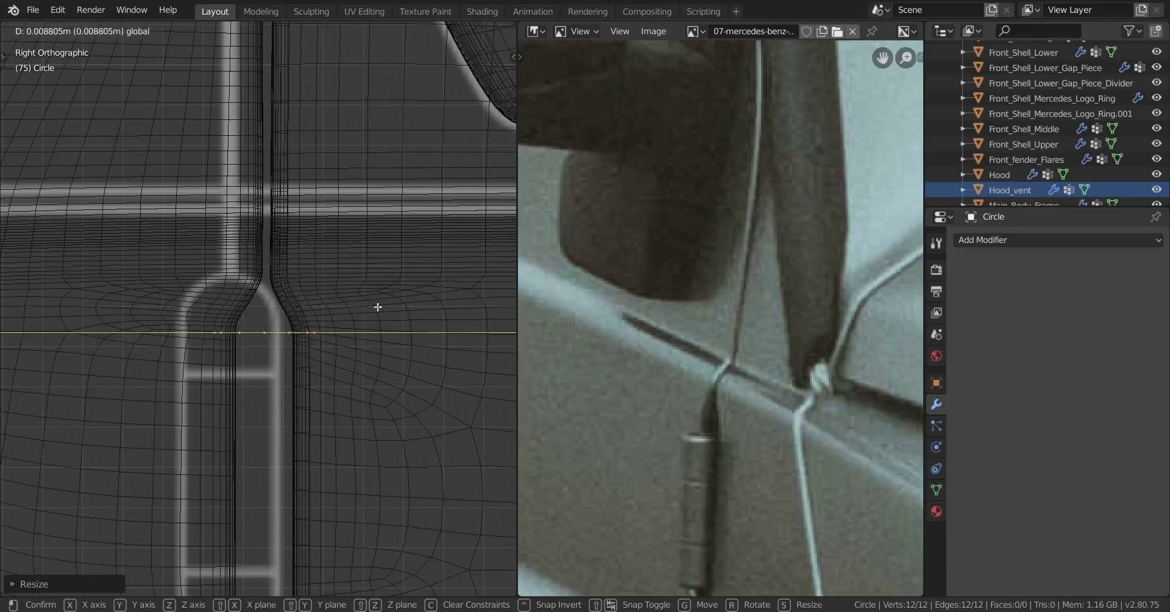
{"action": "left_click_drag", "start_coordinate": [378, 307], "coordinate": [378, 307]}
Restore solid shading and move the circle inward along X to the door surface at the hinge recess.
{"action": "mouse_move", "coordinate": [317, 381]}
{"action": "middle_mouse_down"}
{"action": "mouse_move", "coordinate": [337, 415]}
{"action": "mouse_move", "coordinate": [319, 428]}
{"action": "mouse_move", "coordinate": [293, 402]}
{"action": "mouse_move", "coordinate": [339, 458]}
{"action": "mouse_move", "coordinate": [392, 392]}
{"action": "mouse_move", "coordinate": [430, 396]}
{"action": "middle_mouse_up"}
{"action": "scroll", "coordinate": [336, 413], "scroll_direction": "down", "scroll_amount": 4}
{"action": "key", "text": "KP_Decimal"}
{"action": "scroll", "coordinate": [335, 414], "scroll_direction": "down", "scroll_amount": 4}
{"action": "key", "text": "shift+z"}
{"action": "key", "text": "g"}
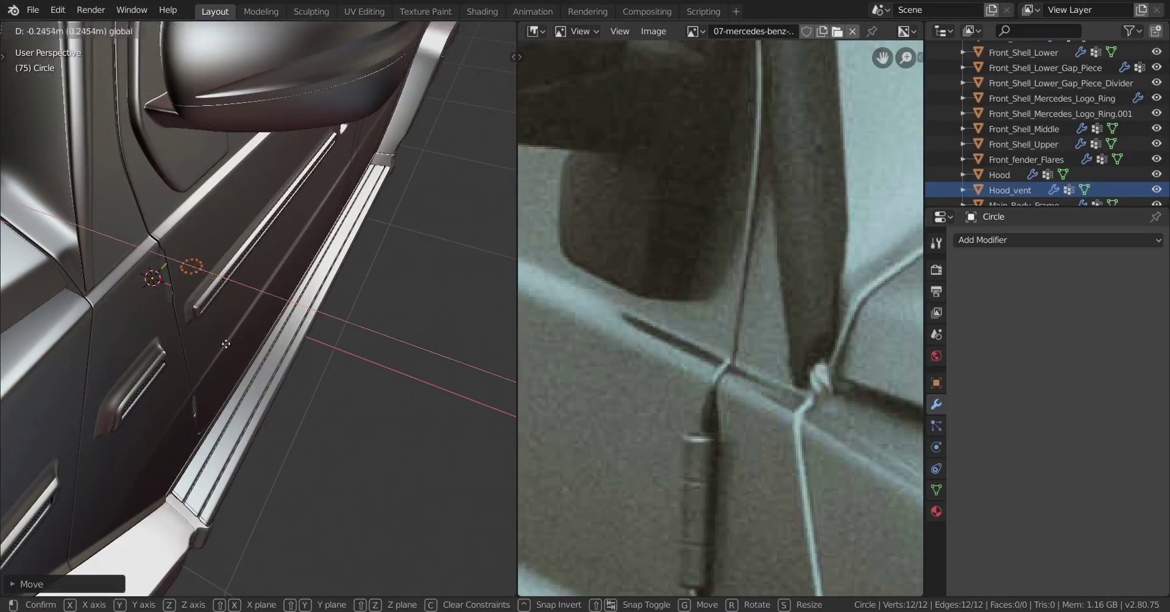
{"action": "left_click", "coordinate": [203, 338]}
{"action": "key", "text": "KP_Decimal"}
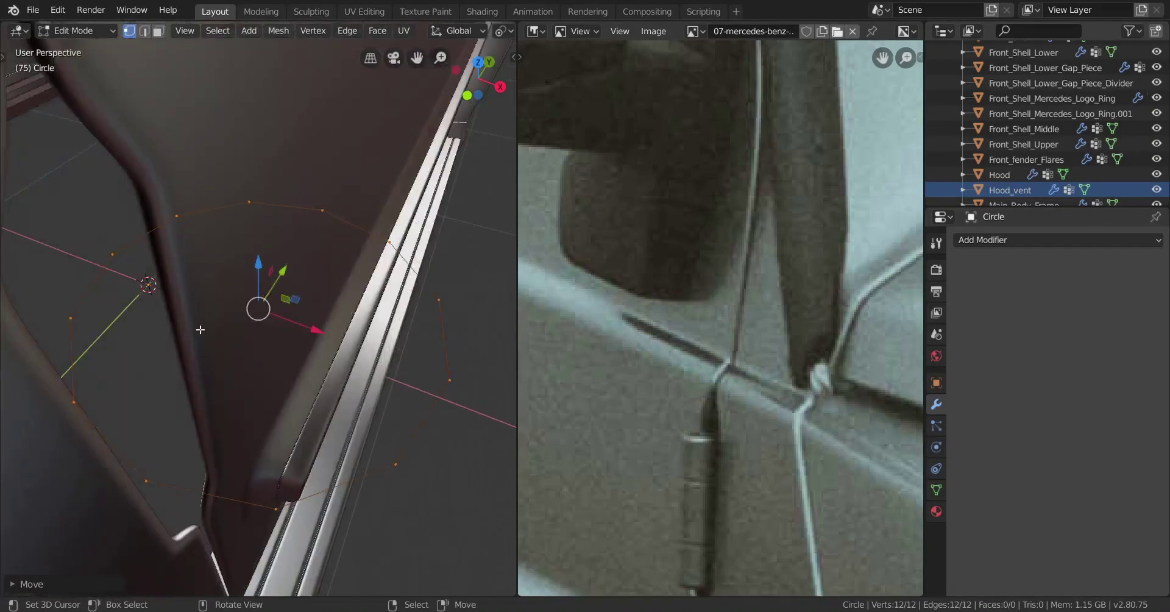
{"action": "scroll", "coordinate": [200, 331], "scroll_direction": "down", "scroll_amount": 4}
{"action": "middle_click_drag", "start_coordinate": [199, 331], "coordinate": [329, 373]}
Check the circle against the door seam in Object Mode and scale its vertices down slightly in Edit Mode.
{"action": "key", "text": "Tab"}
{"action": "scroll", "coordinate": [232, 372], "scroll_direction": "down", "scroll_amount": 4}
{"action": "middle_click_drag", "start_coordinate": [225, 375], "coordinate": [350, 399]}
{"action": "scroll", "coordinate": [284, 347], "scroll_direction": "up", "scroll_amount": 3}
{"action": "key", "text": "Tab"}
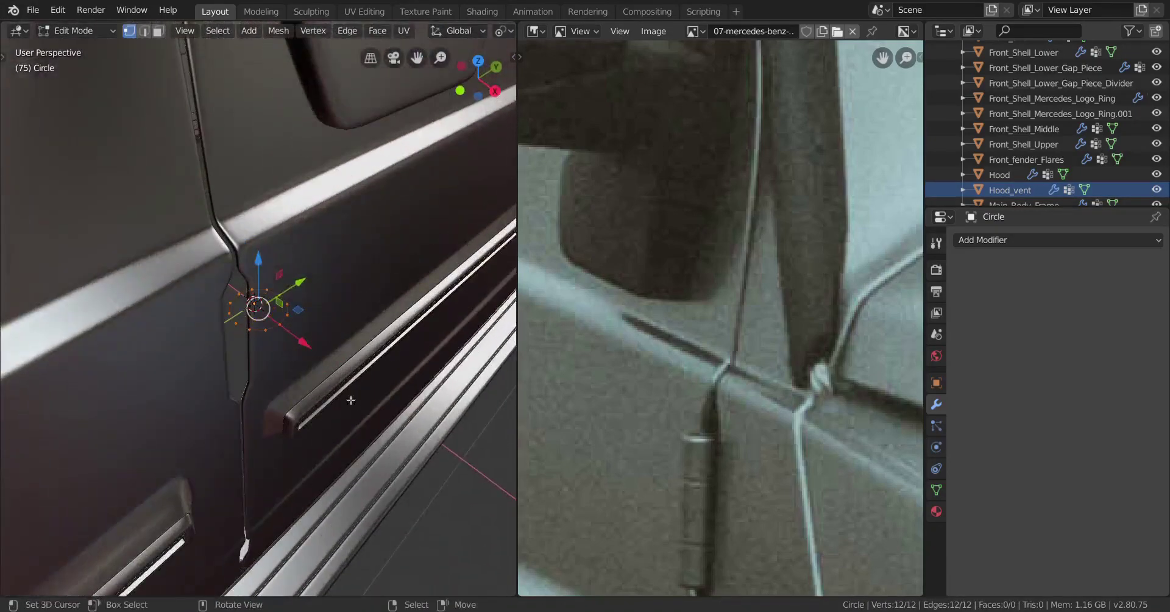
{"action": "key", "text": "s"}
{"action": "left_click", "coordinate": [345, 380]}
Scale the circle to about 0.83 in wireframe right view so that it matches the recess opening's width.
{"action": "key", "text": "KP_3"}
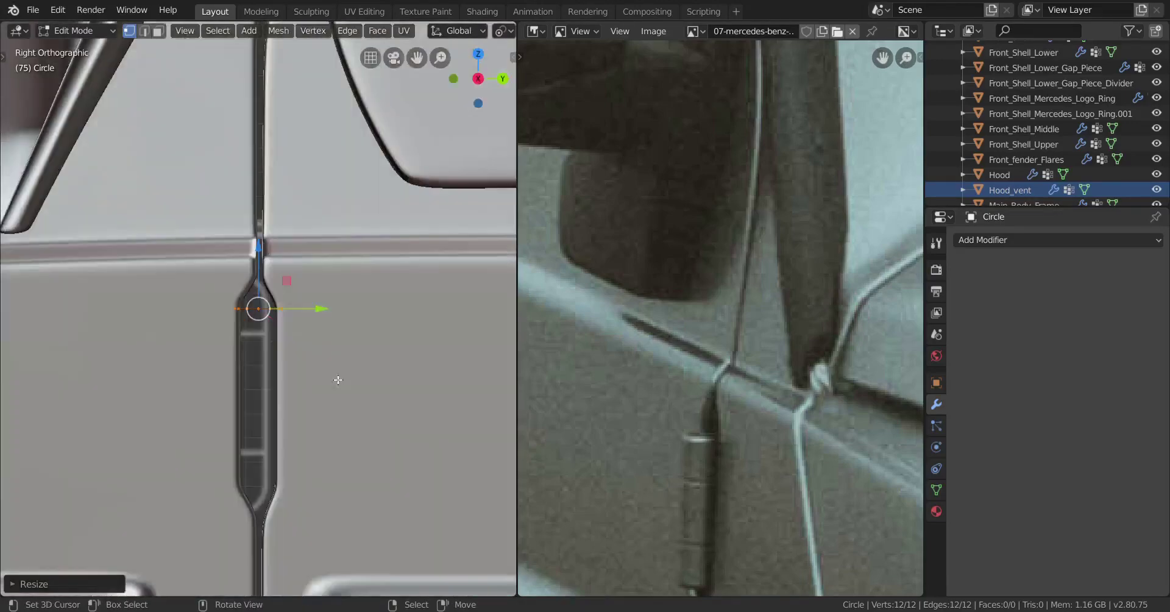
{"action": "scroll", "coordinate": [339, 379], "scroll_direction": "up", "scroll_amount": 4}
{"action": "key", "text": "z"}
{"action": "left_click", "coordinate": [111, 379]}
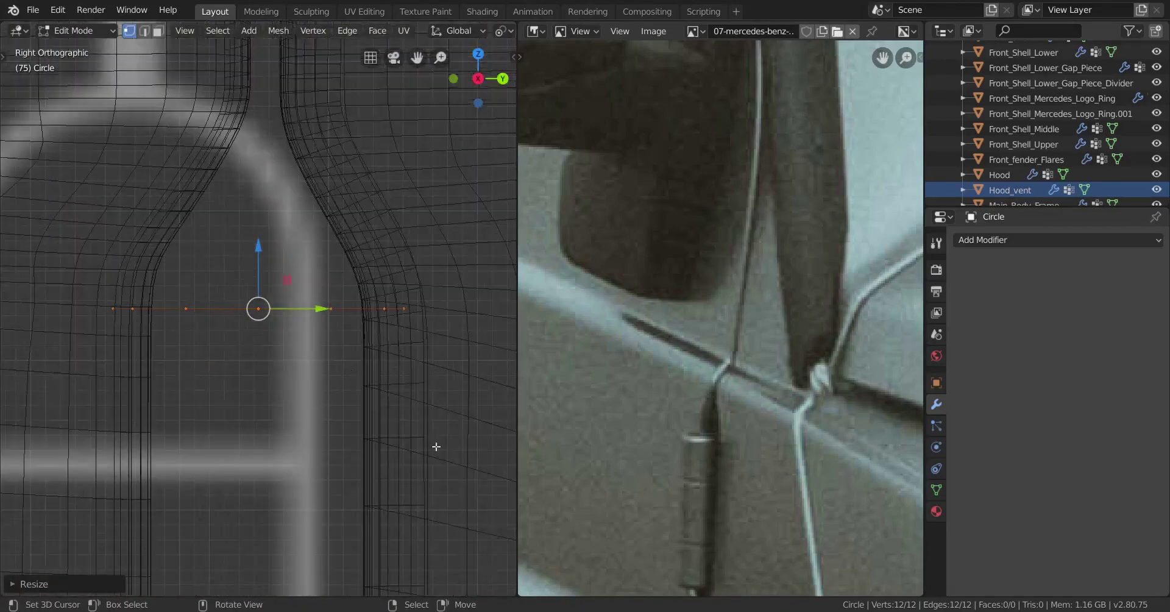
{"action": "scroll", "coordinate": [419, 434], "scroll_direction": "up", "scroll_amount": 2}
{"action": "key", "text": "s"}
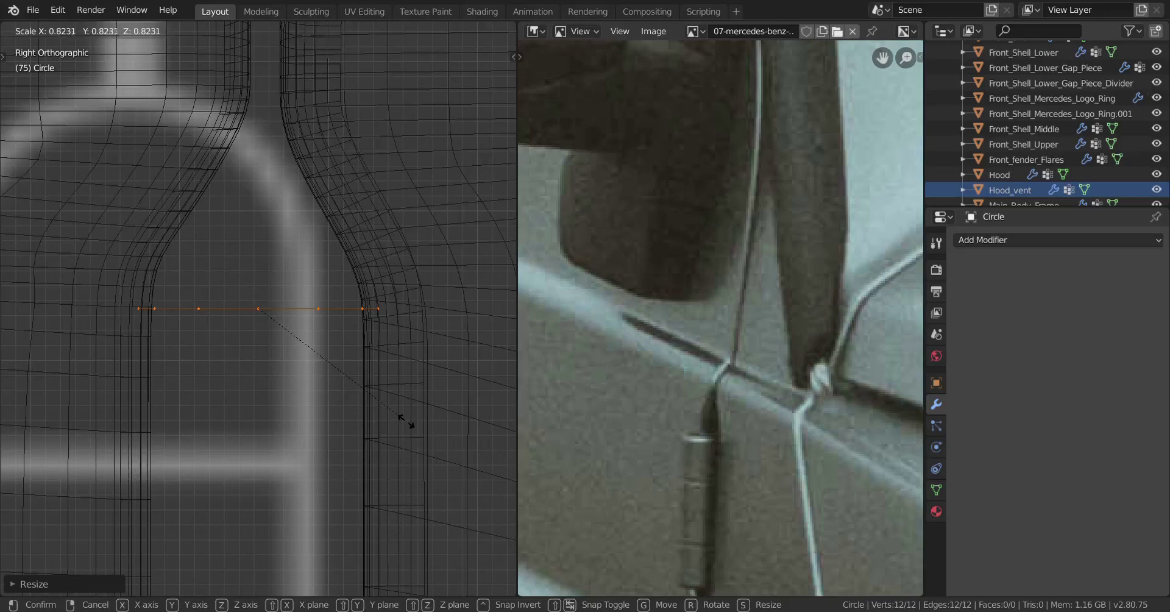
{"action": "left_click", "coordinate": [412, 423]}
{"action": "scroll", "coordinate": [342, 410], "scroll_direction": "down", "scroll_amount": 4}
Return to solid shading and move the circle inward along X by about 0.008 m.
{"action": "middle_click_drag", "start_coordinate": [335, 410], "coordinate": [405, 460]}
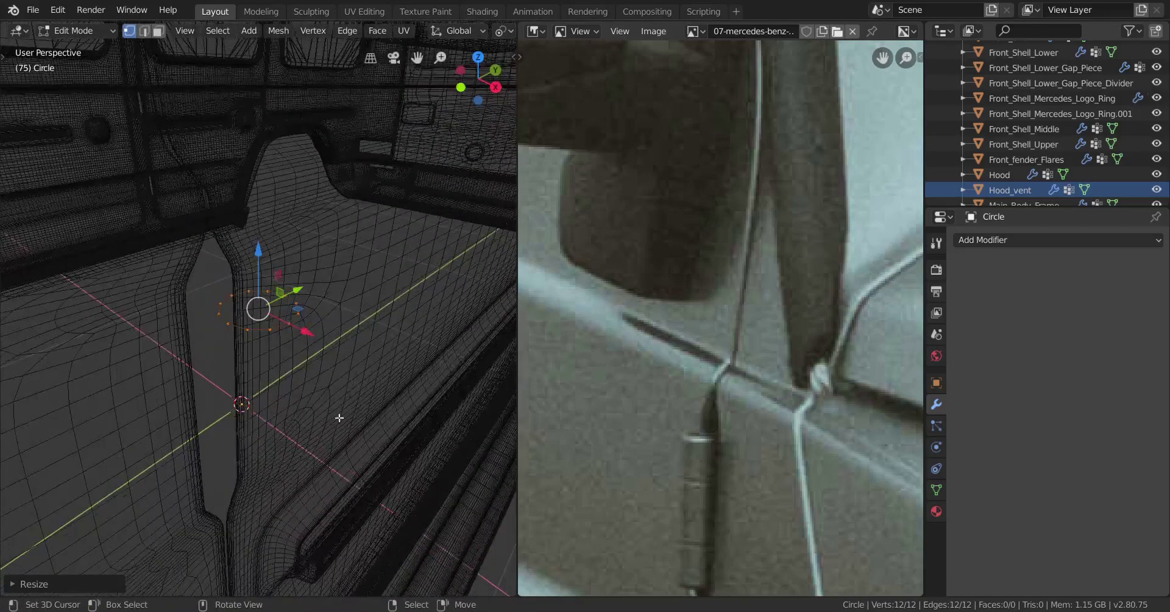
{"action": "key", "text": "z"}
{"action": "left_click", "coordinate": [327, 451]}
{"action": "mouse_move", "coordinate": [313, 420]}
{"action": "middle_mouse_down"}
{"action": "mouse_move", "coordinate": [295, 384]}
{"action": "mouse_move", "coordinate": [331, 335]}
{"action": "middle_mouse_up"}
{"action": "key", "text": "g"}
{"action": "key", "text": "x"}
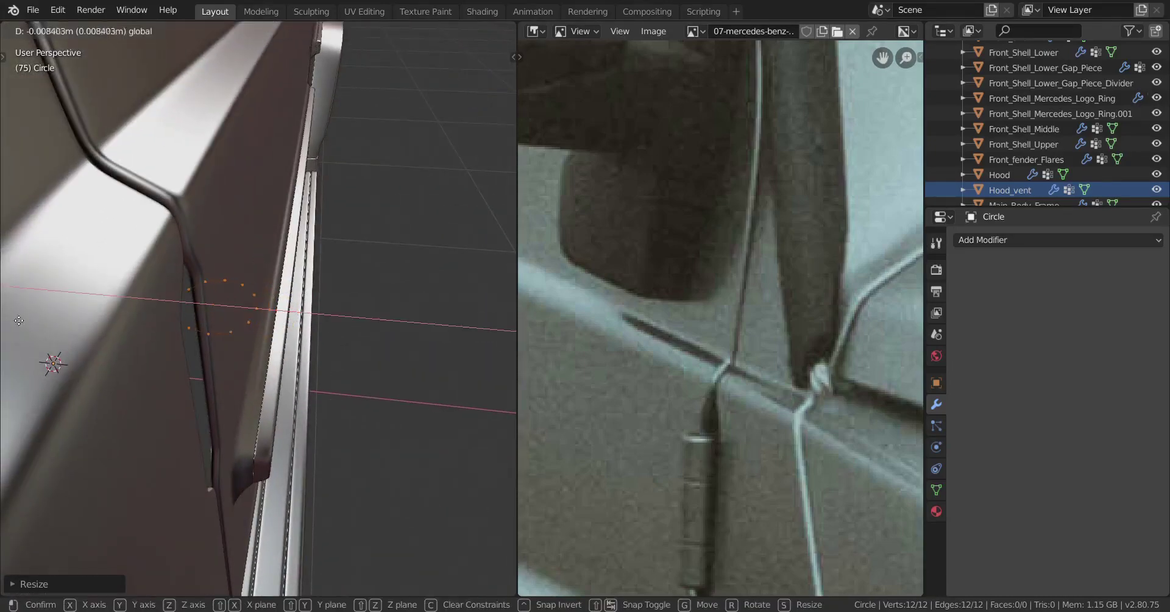
{"action": "left_click", "coordinate": [33, 321]}
Fine-tune the circle's depth in the hinge recess with two small moves along X, viewed from different angles.
{"action": "middle_click_drag", "start_coordinate": [33, 321], "coordinate": [346, 315]}
{"action": "key", "text": "g"}
{"action": "key", "text": "x"}
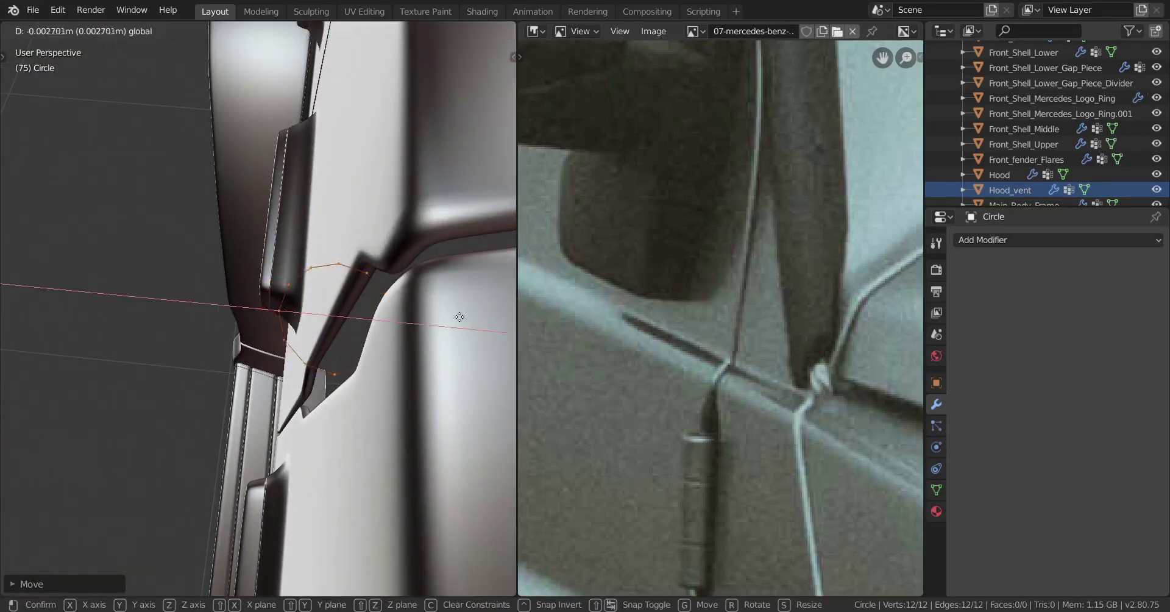
{"action": "left_click", "coordinate": [395, 303]}
{"action": "middle_click_drag", "start_coordinate": [395, 303], "coordinate": [233, 421]}
{"action": "key", "text": "g"}
{"action": "key", "text": "x"}
{"action": "left_click", "coordinate": [196, 322]}
Check the circle's fit in Object Mode and enlarge it slightly in Edit Mode to fill the recess width.
{"action": "key", "text": "Tab"}
{"action": "scroll", "coordinate": [290, 384], "scroll_direction": "down", "scroll_amount": 5}
{"action": "scroll", "coordinate": [232, 422], "scroll_direction": "up", "scroll_amount": 6}
{"action": "key", "text": "Tab"}
{"action": "key", "text": "s"}
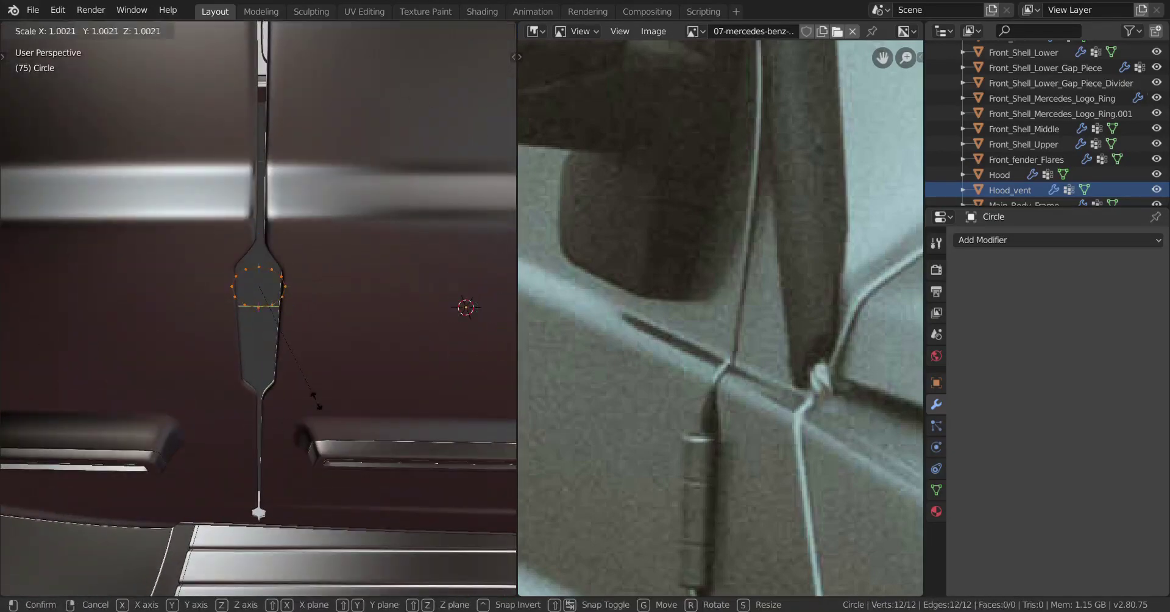
{"action": "left_click", "coordinate": [333, 422]}
In right orthographic view, move the circle along Z by about 0.0023 m to align with the hinge recess's upper corners.
{"action": "middle_click_drag", "start_coordinate": [333, 422], "coordinate": [295, 401]}
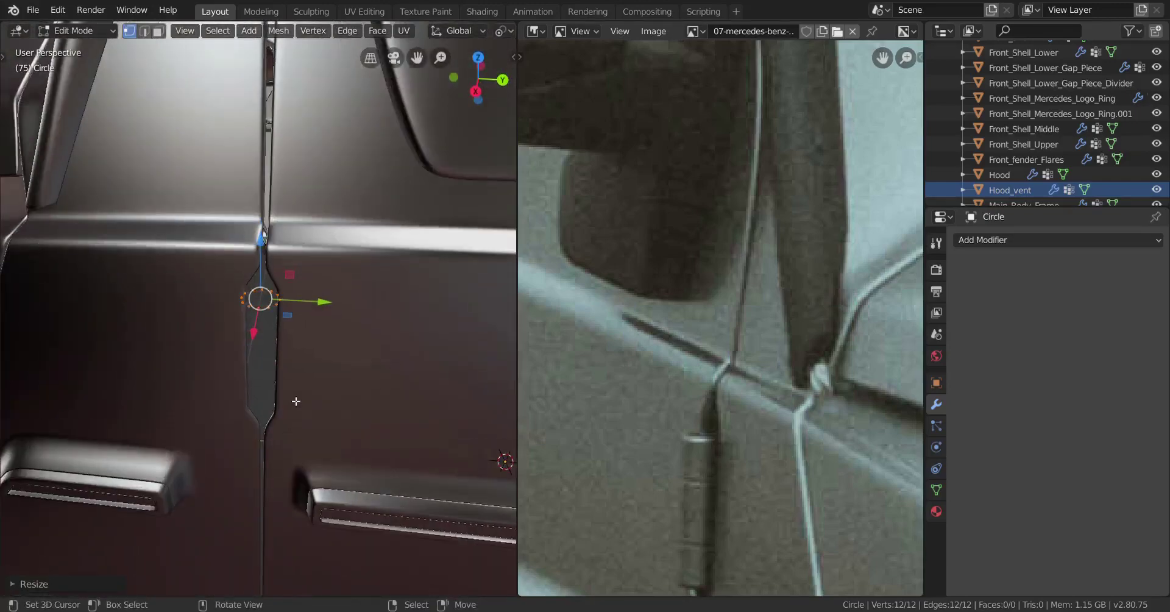
{"action": "key", "text": "KP_5"}
{"action": "key", "text": "KP_3"}
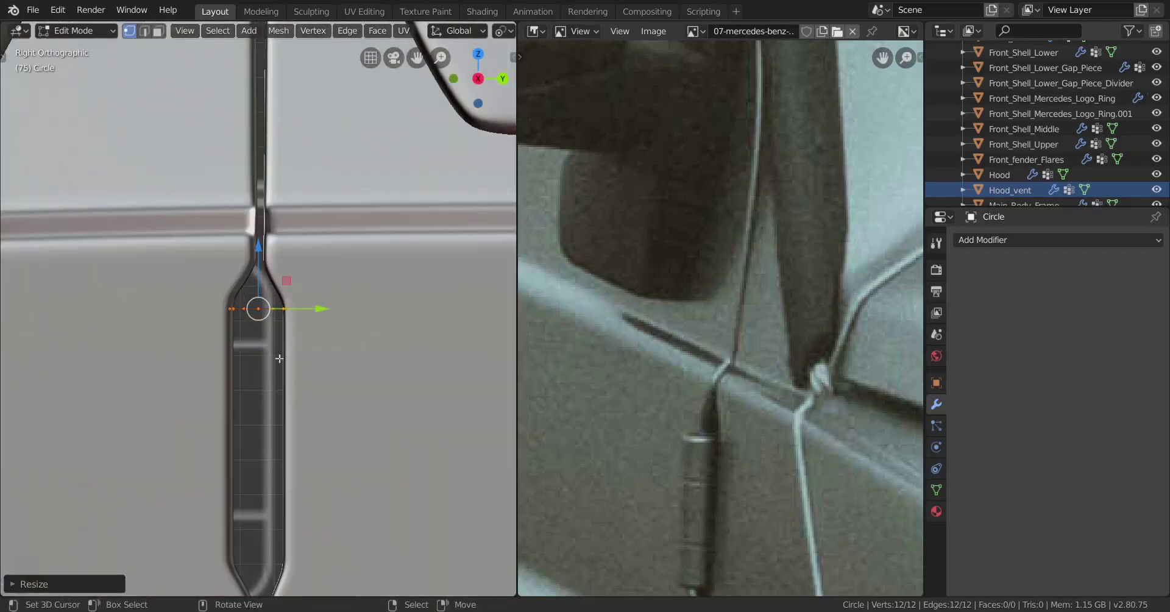
{"action": "scroll", "coordinate": [279, 358], "scroll_direction": "up", "scroll_amount": 3}
{"action": "key", "text": "g"}
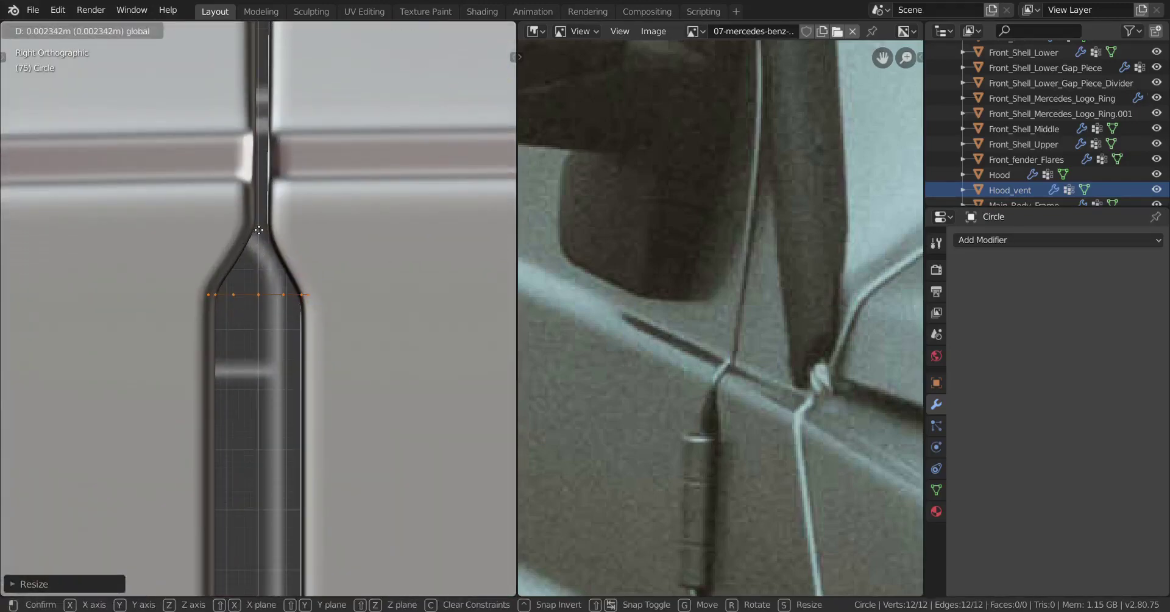
{"action": "left_click", "coordinate": [259, 230]}
Extrude the circle downward along Z by about 0.075 m to reach the hinge recess's lower corners.
{"action": "scroll", "coordinate": [272, 274], "scroll_direction": "down", "scroll_amount": 8}
{"action": "middle_click_drag", "start_coordinate": [286, 336], "coordinate": [287, 309], "text": "shift"}
{"action": "scroll", "coordinate": [286, 309], "scroll_direction": "up", "scroll_amount": 2}
{"action": "key", "text": "e"}
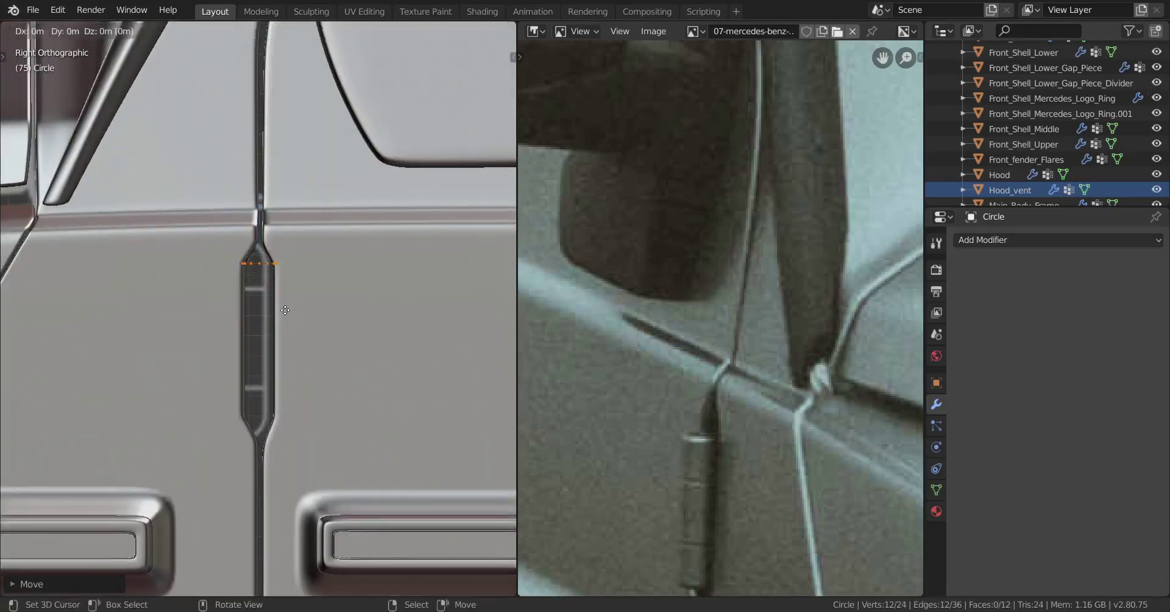
{"action": "key", "text": "z"}
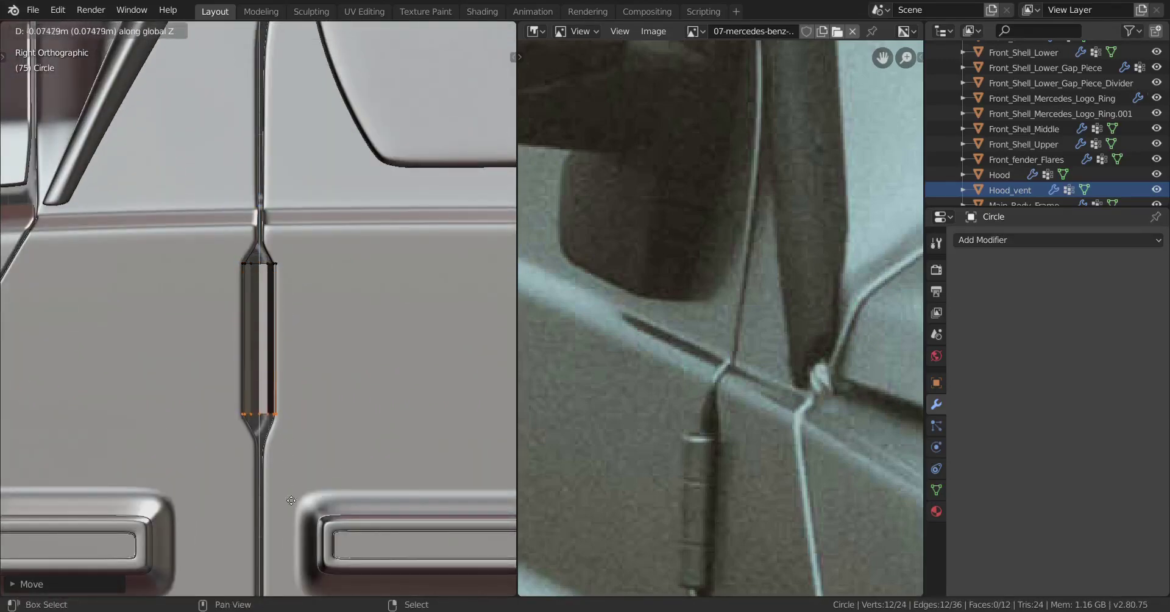
{"action": "left_click", "coordinate": [295, 519]}
Return to Object Mode and add a Subdivision Surface modifier to the hinge cylinder.
{"action": "middle_click_drag", "start_coordinate": [294, 518], "coordinate": [340, 423]}
{"action": "key", "text": "Tab"}
{"action": "key", "text": "Tab"}
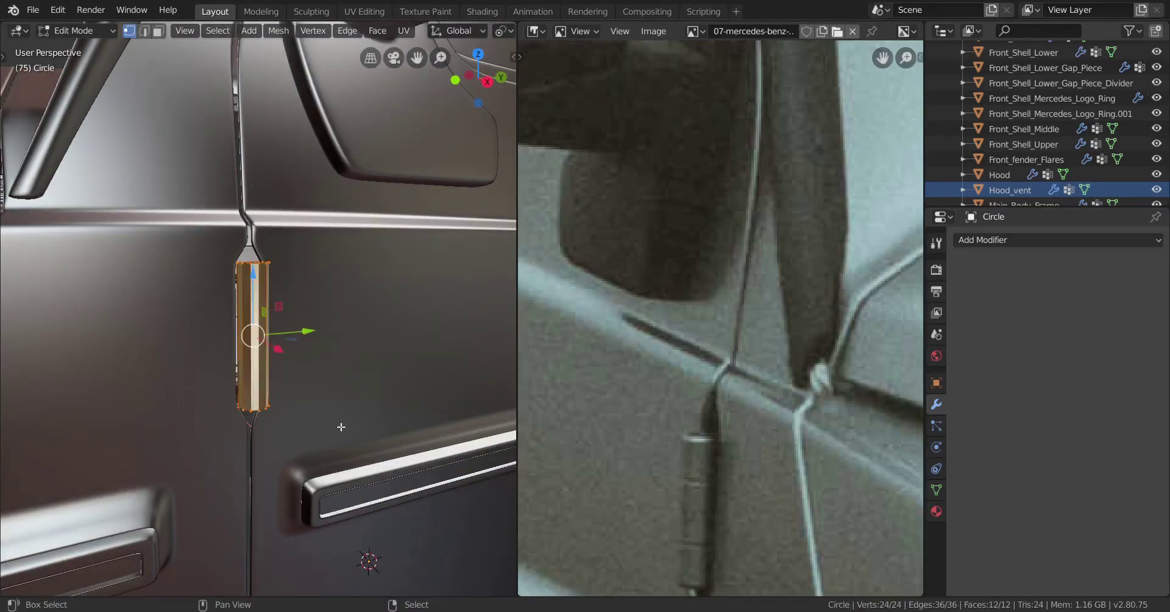
{"action": "key", "text": "Tab"}
{"action": "scroll", "coordinate": [336, 427], "scroll_direction": "up", "scroll_amount": 4}
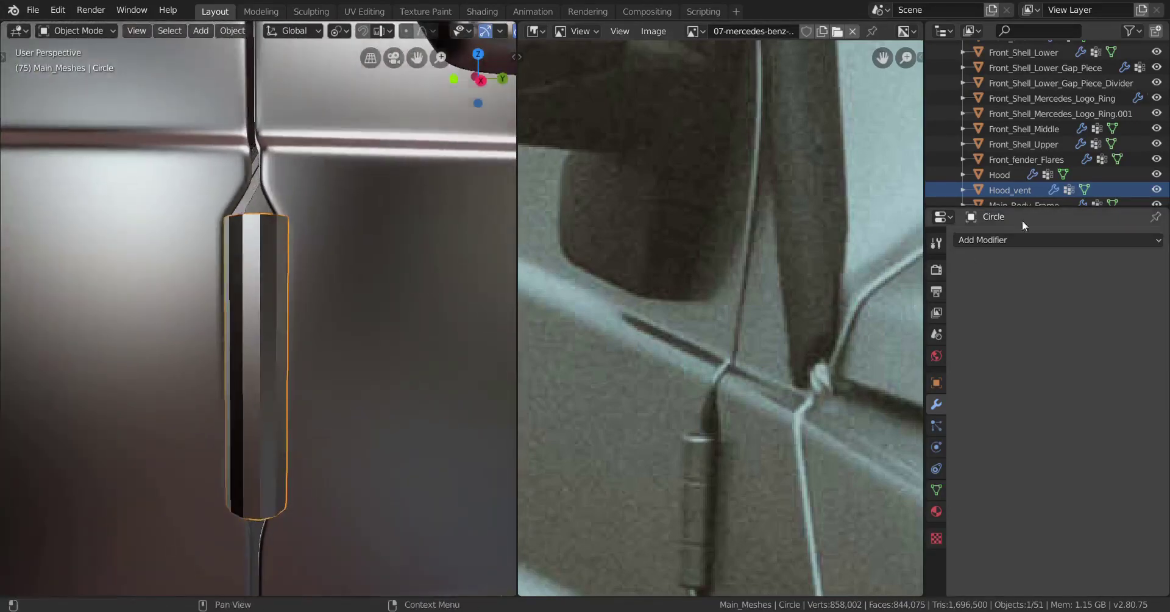
{"action": "left_click", "coordinate": [1022, 240]}
{"action": "left_click", "coordinate": [894, 491]}
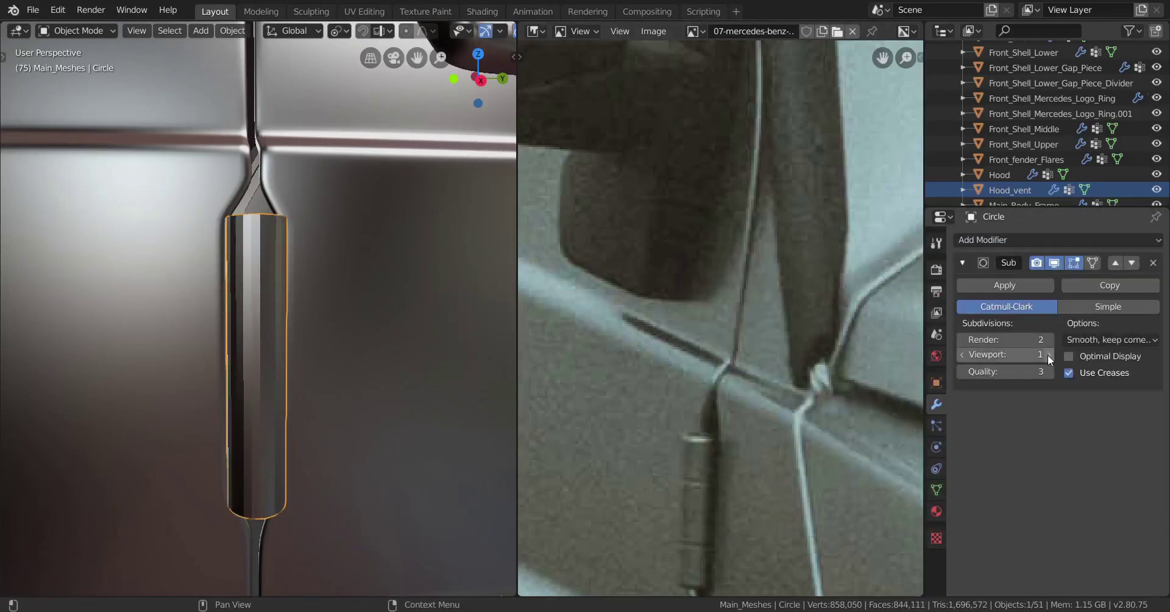
{"action": "middle_click_drag", "start_coordinate": [415, 385], "coordinate": [298, 399]}
{"action": "scroll", "coordinate": [297, 400], "scroll_direction": "up", "scroll_amount": 2}
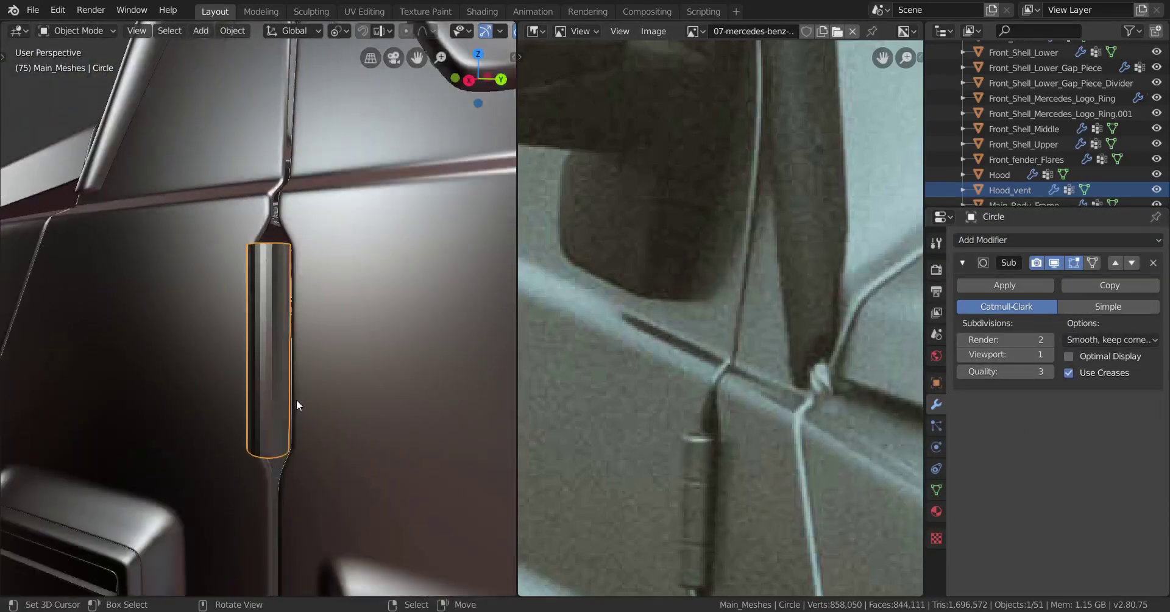
Apply smooth shading to the hinge cylinder and check its surface from above.
{"action": "left_click", "coordinate": [233, 30]}
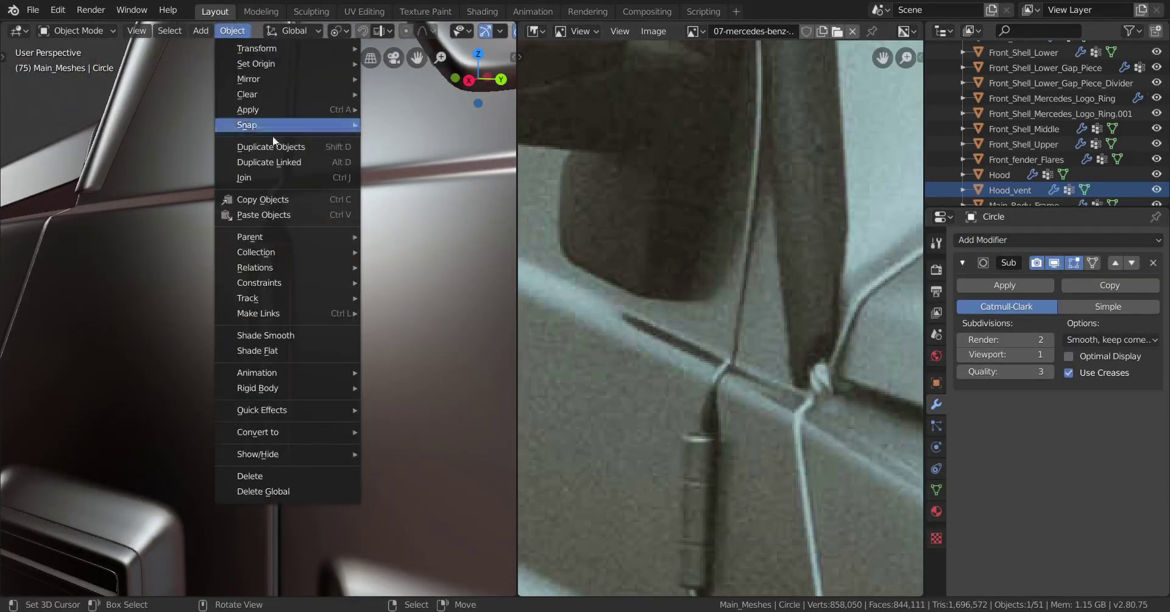
{"action": "left_click", "coordinate": [301, 335]}
{"action": "middle_click_drag", "start_coordinate": [331, 302], "coordinate": [284, 279]}
{"action": "scroll", "coordinate": [359, 338], "scroll_direction": "up", "scroll_amount": 2}
{"action": "scroll", "coordinate": [279, 282], "scroll_direction": "up", "scroll_amount": 2}
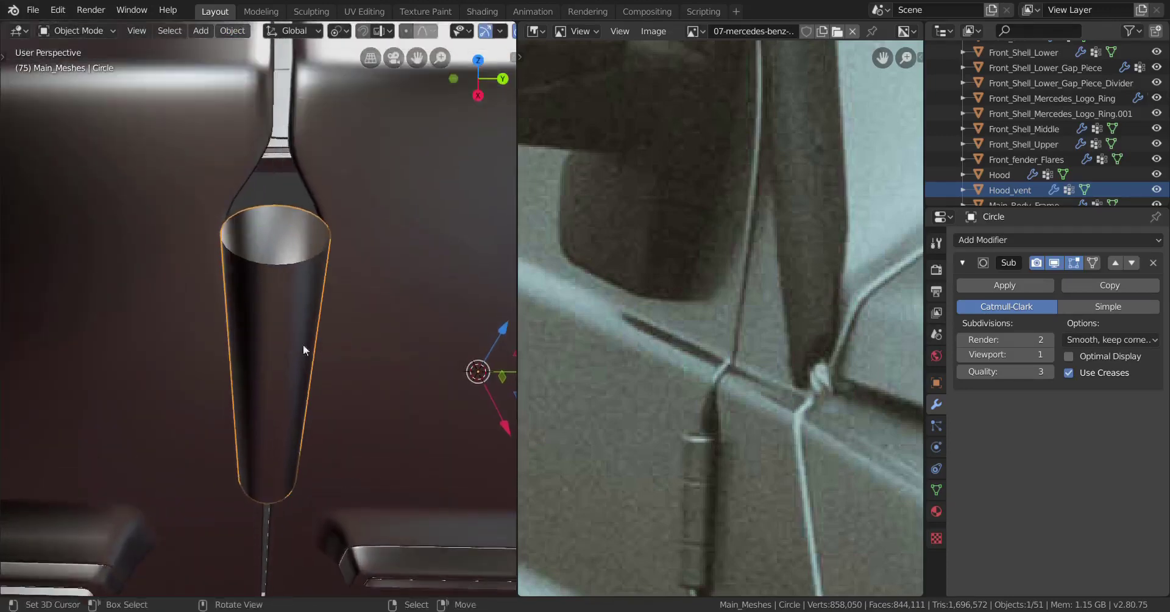
Align to the right orthographic view and enter Edit Mode on the hinge cylinder.
{"action": "mouse_move", "coordinate": [303, 345]}
{"action": "middle_mouse_down"}
{"action": "mouse_move", "coordinate": [299, 328]}
{"action": "mouse_move", "coordinate": [297, 352]}
{"action": "middle_mouse_up"}
{"action": "key", "text": "KP_3"}
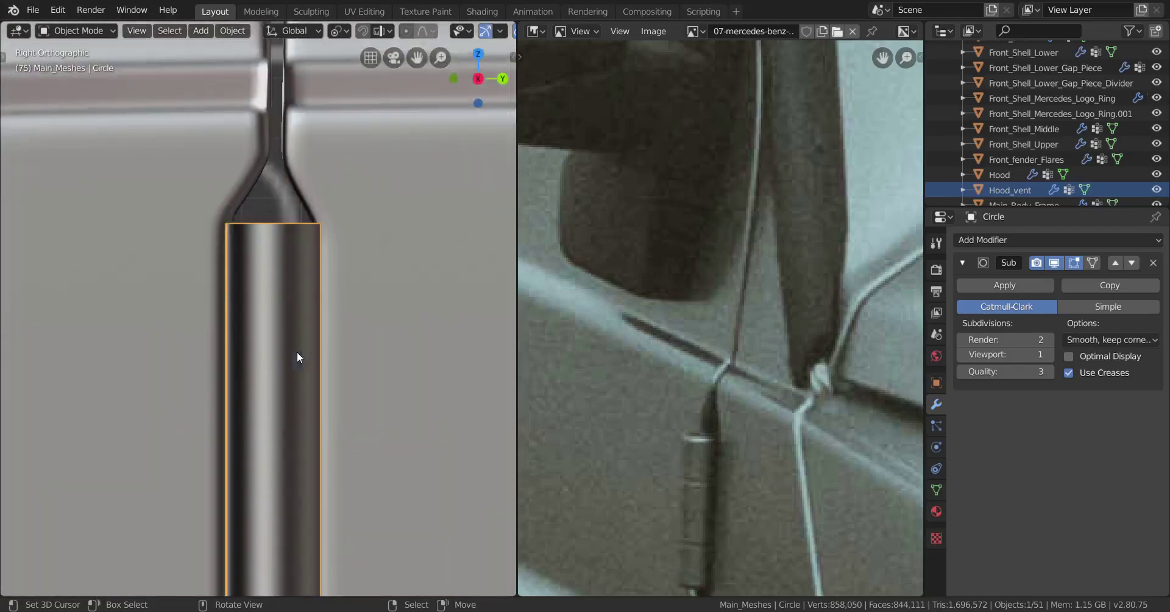
{"action": "key", "text": "Tab"}
{"action": "scroll", "coordinate": [301, 360], "scroll_direction": "down", "scroll_amount": 3}
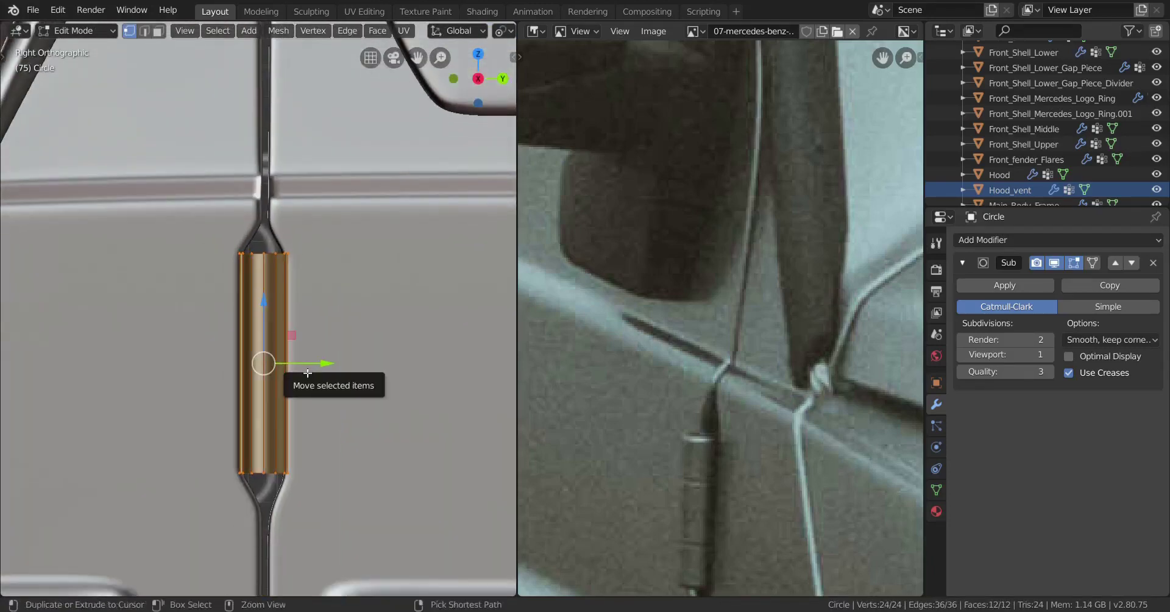
{"action": "key", "text": "ctrl+r"}
{"action": "scroll", "coordinate": [307, 372], "scroll_direction": "up", "scroll_amount": 2}
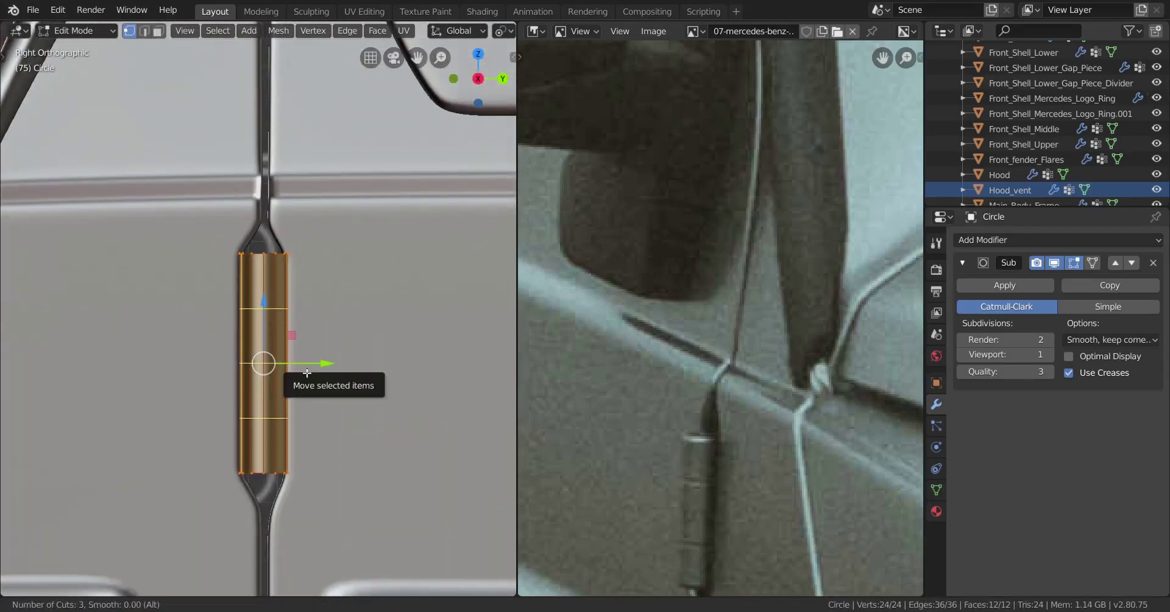
{"action": "key", "text": "Escape"}
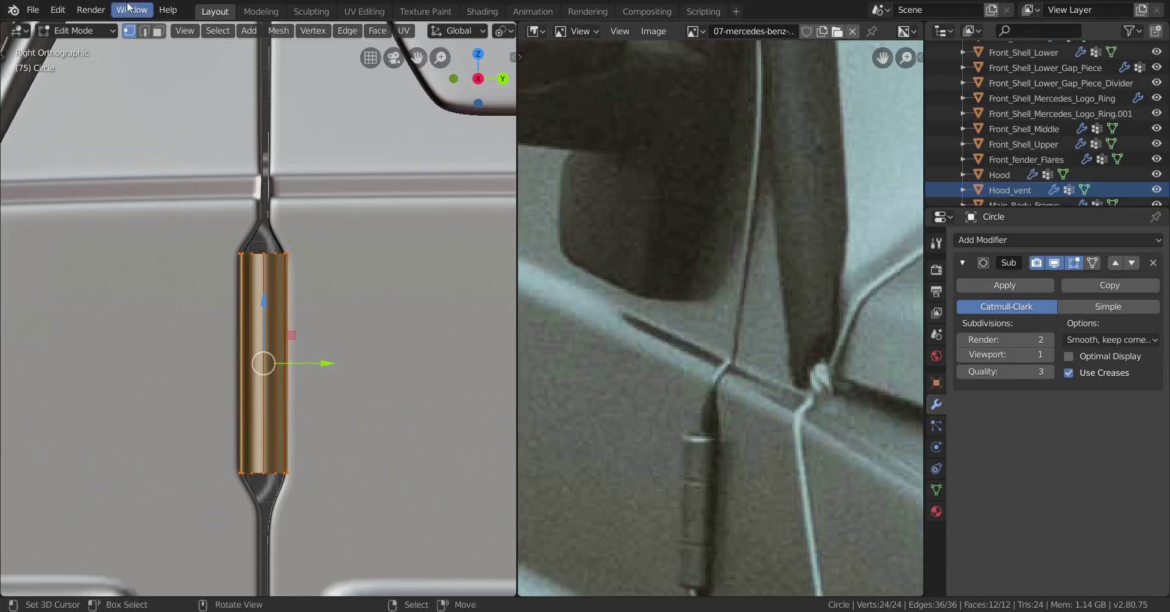
In edge select mode, add three evenly spaced horizontal loop cuts around the hinge cylinder.
{"action": "left_click", "coordinate": [145, 31]}
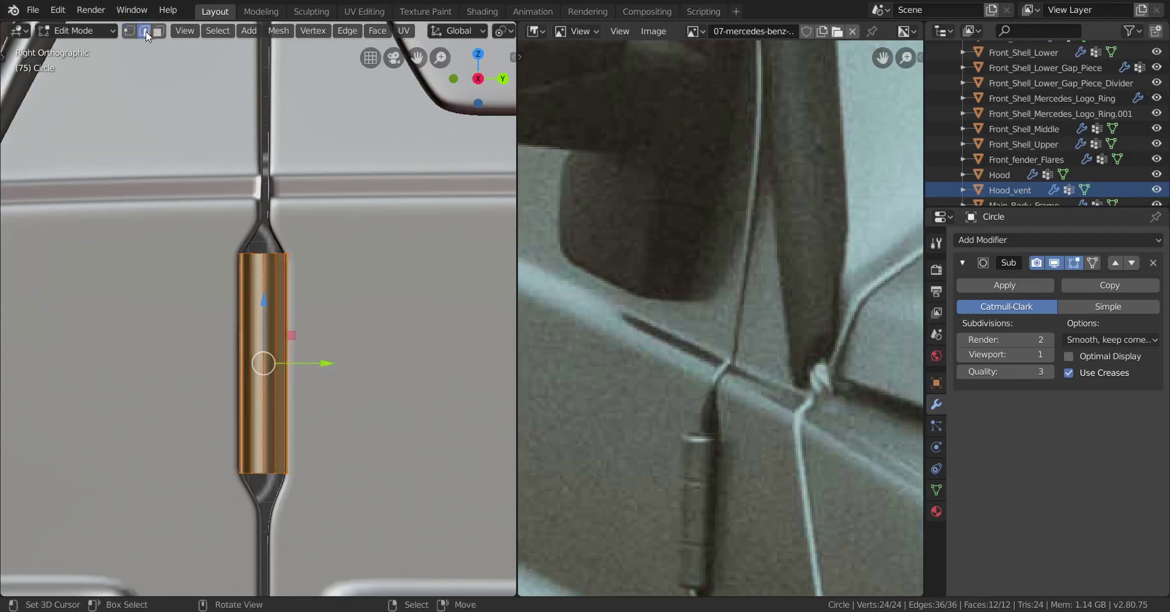
{"action": "key", "text": "ctrl+r"}
{"action": "left_click", "coordinate": [298, 364]}
{"action": "right_click", "coordinate": [297, 364]}
{"action": "scroll", "coordinate": [262, 363], "scroll_direction": "up", "scroll_amount": 2}
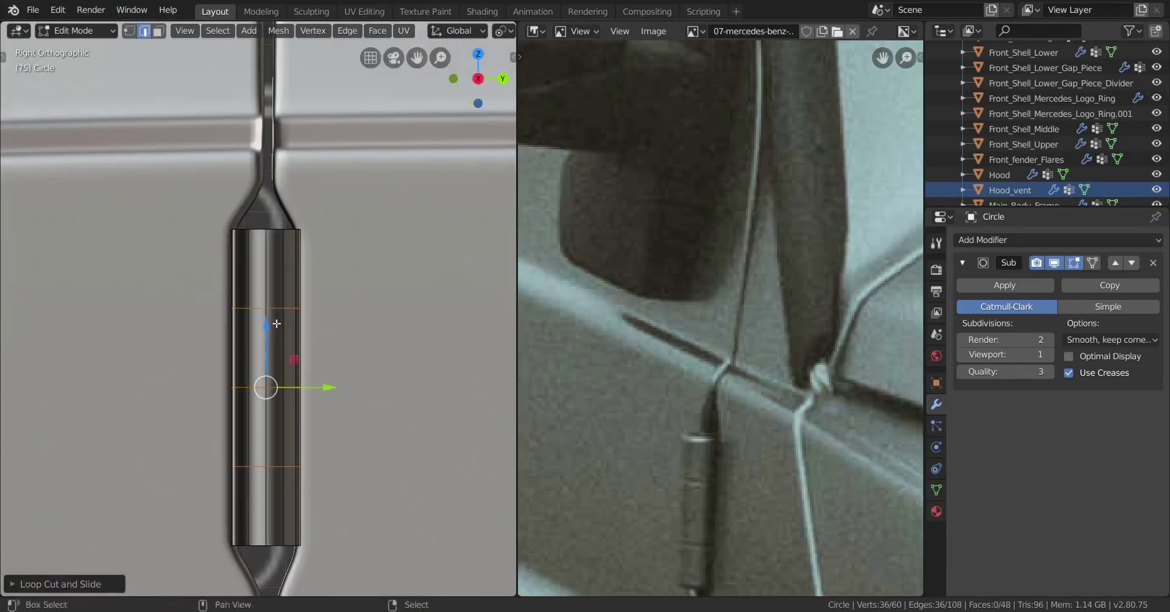
Dissolve the middle of the three edge loops on the hinge cylinder.
{"action": "key", "text": "x"}
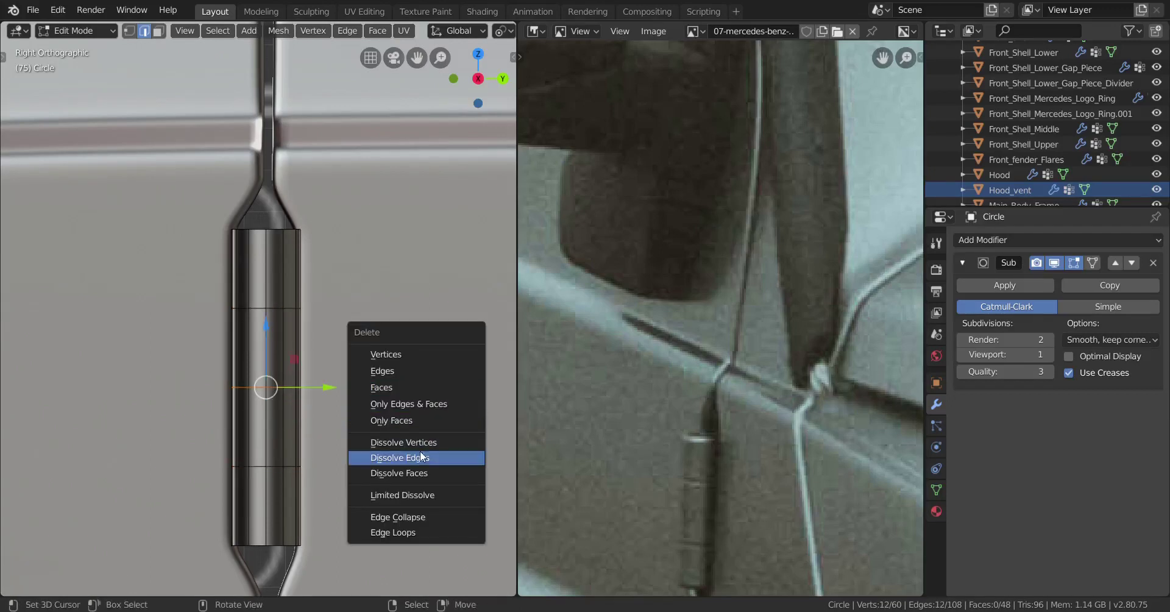
{"action": "left_click", "coordinate": [421, 457]}
{"action": "scroll", "coordinate": [365, 425], "scroll_direction": "down", "scroll_amount": 3}
{"action": "scroll", "coordinate": [365, 426], "scroll_direction": "up", "scroll_amount": 1}
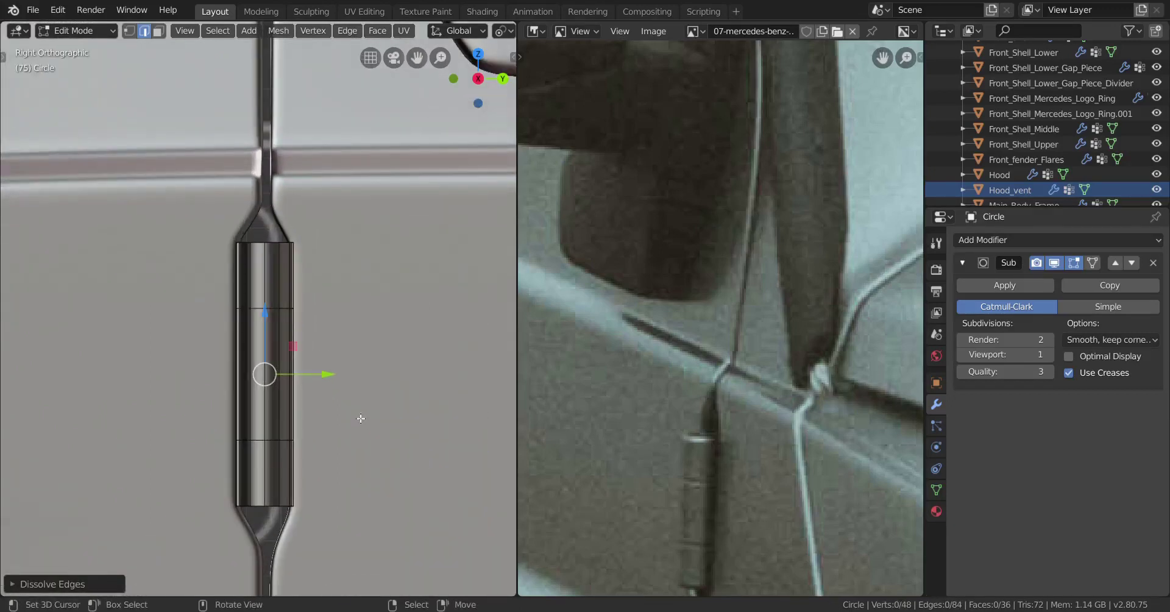
Select the cylinder's open top and bottom edge loops and fill each with a cap face.
{"action": "scroll", "coordinate": [344, 403], "scroll_direction": "up", "scroll_amount": 1}
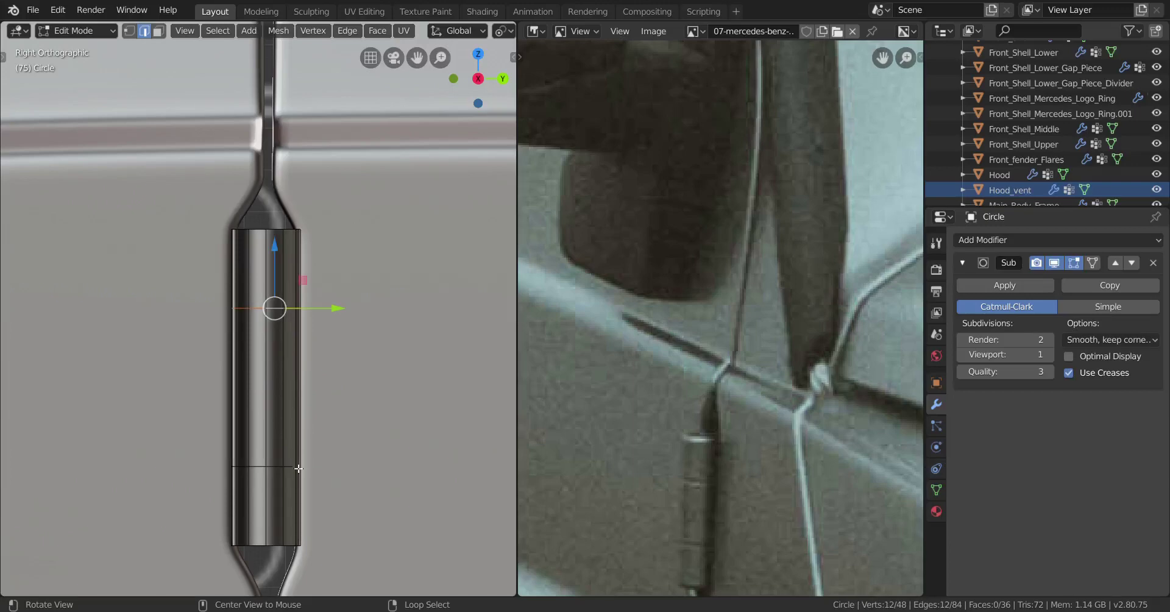
{"action": "mouse_move", "coordinate": [338, 394]}
{"action": "middle_mouse_down"}
{"action": "mouse_move", "coordinate": [329, 390]}
{"action": "mouse_move", "coordinate": [342, 363]}
{"action": "mouse_move", "coordinate": [344, 388]}
{"action": "mouse_move", "coordinate": [360, 399]}
{"action": "middle_mouse_up"}
{"action": "right_click", "coordinate": [300, 319], "text": "alt"}
{"action": "scroll", "coordinate": [303, 323], "scroll_direction": "up", "scroll_amount": 1}
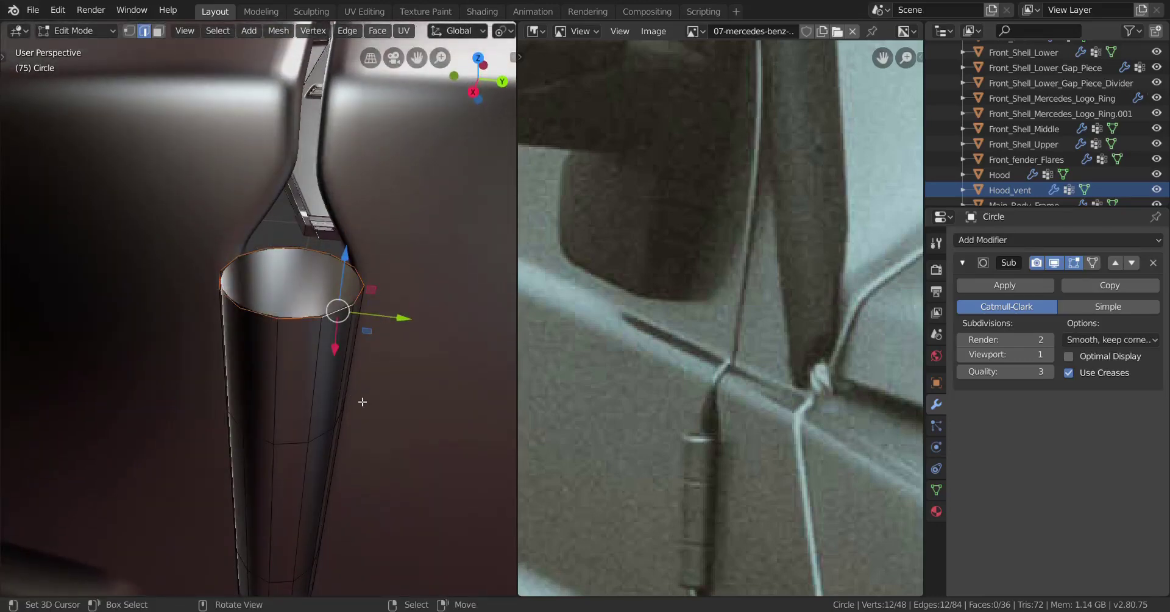
{"action": "key", "text": "f"}
{"action": "scroll", "coordinate": [315, 458], "scroll_direction": "down", "scroll_amount": 3}
{"action": "left_click", "coordinate": [285, 475], "text": "alt+shift"}
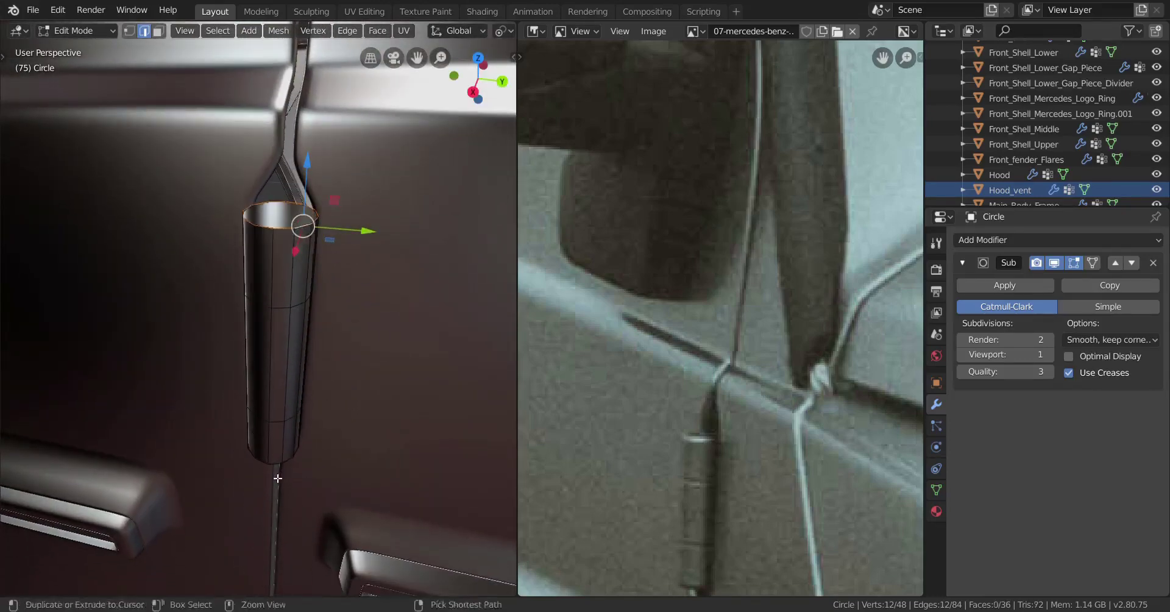
{"action": "key", "text": "f"}
{"action": "middle_click_drag", "start_coordinate": [369, 345], "coordinate": [353, 415], "text": "shift"}
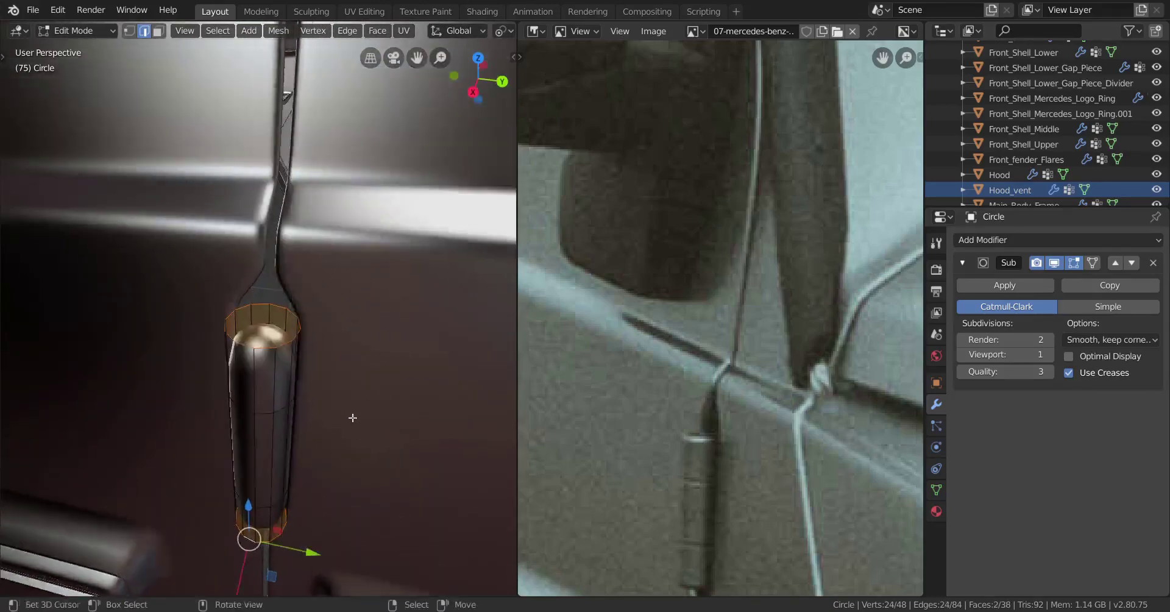
Inset both cap faces of the hinge cylinder by about 0.012.
{"action": "scroll", "coordinate": [386, 430], "scroll_direction": "up", "scroll_amount": 5}
{"action": "key", "text": "i"}
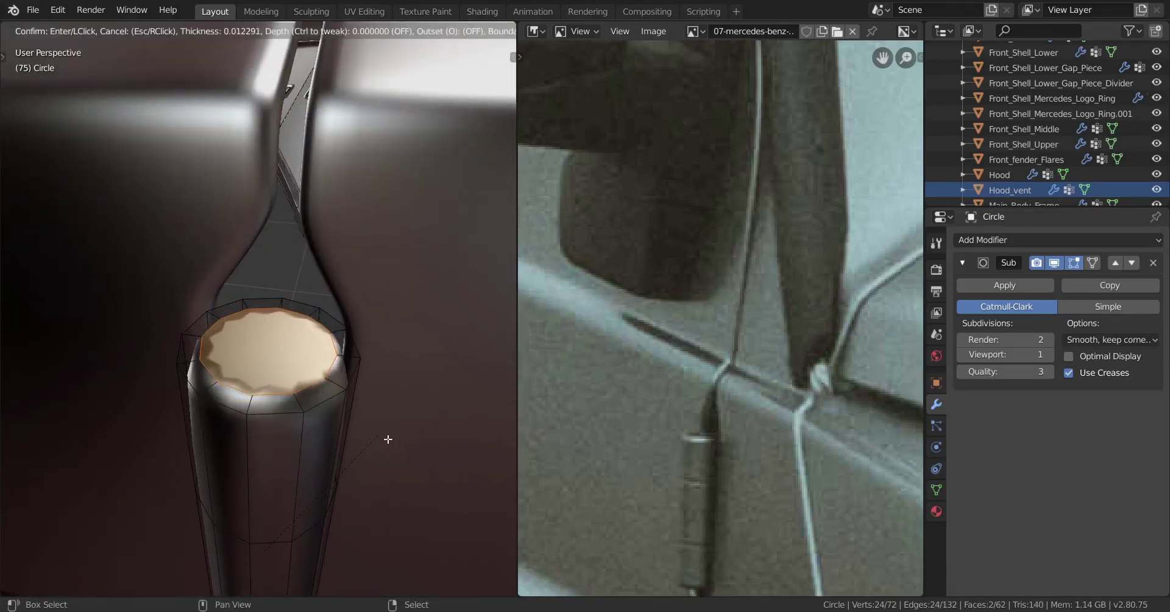
{"action": "left_click", "coordinate": [374, 439]}
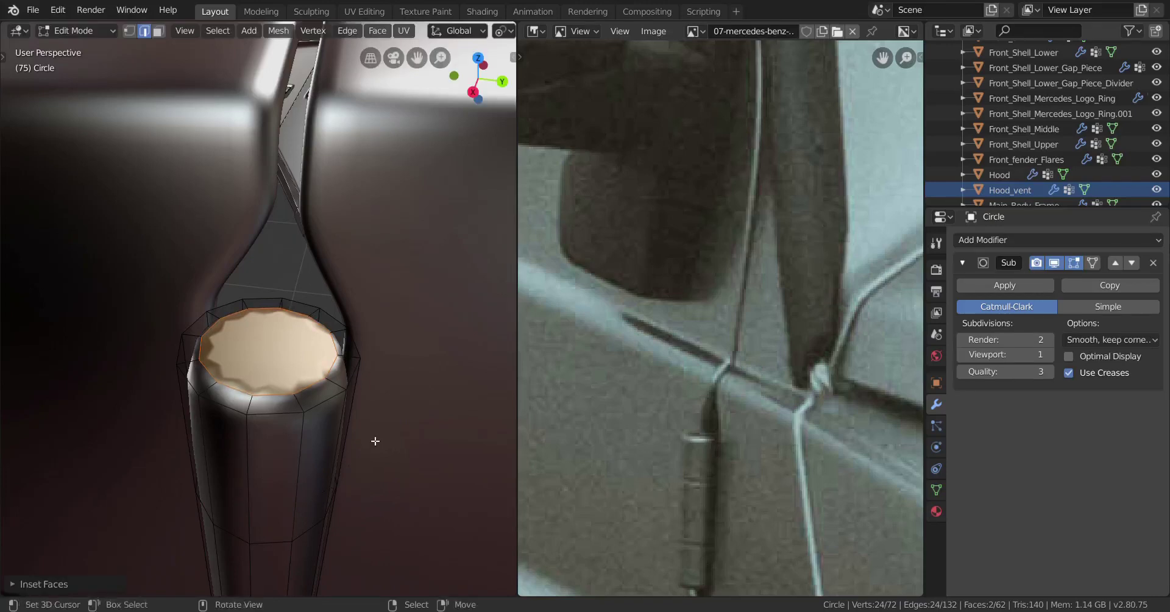
{"action": "middle_click_drag", "start_coordinate": [373, 439], "coordinate": [368, 394]}
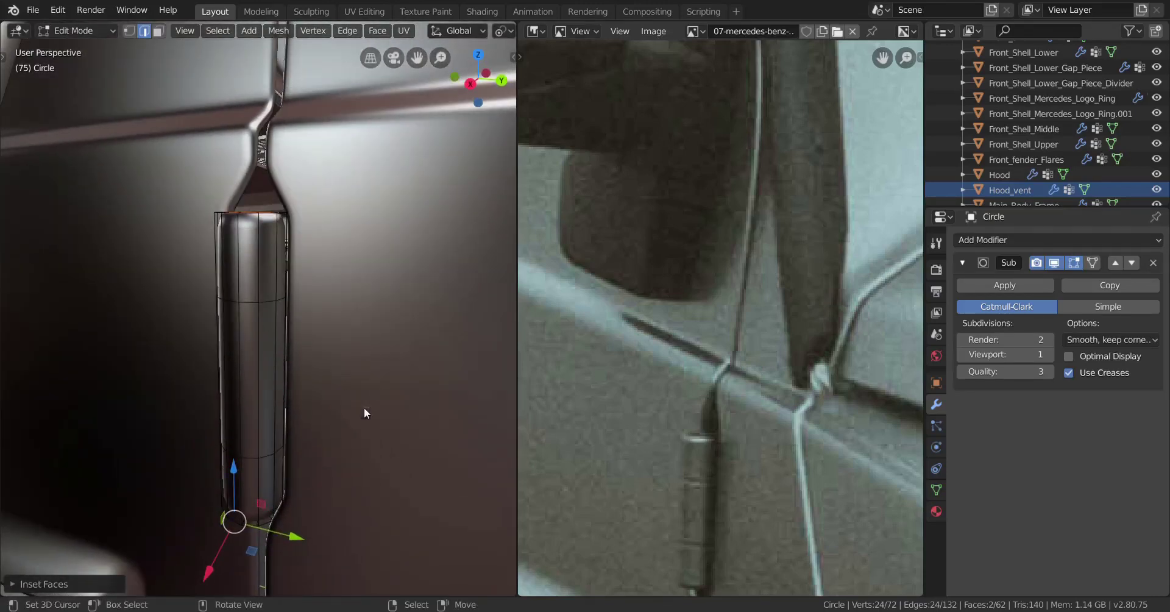
Set the transform pivot to the shared centre of both selected caps and choose Global transform orientation.
{"action": "key", "text": "period"}
{"action": "left_click", "coordinate": [273, 406]}
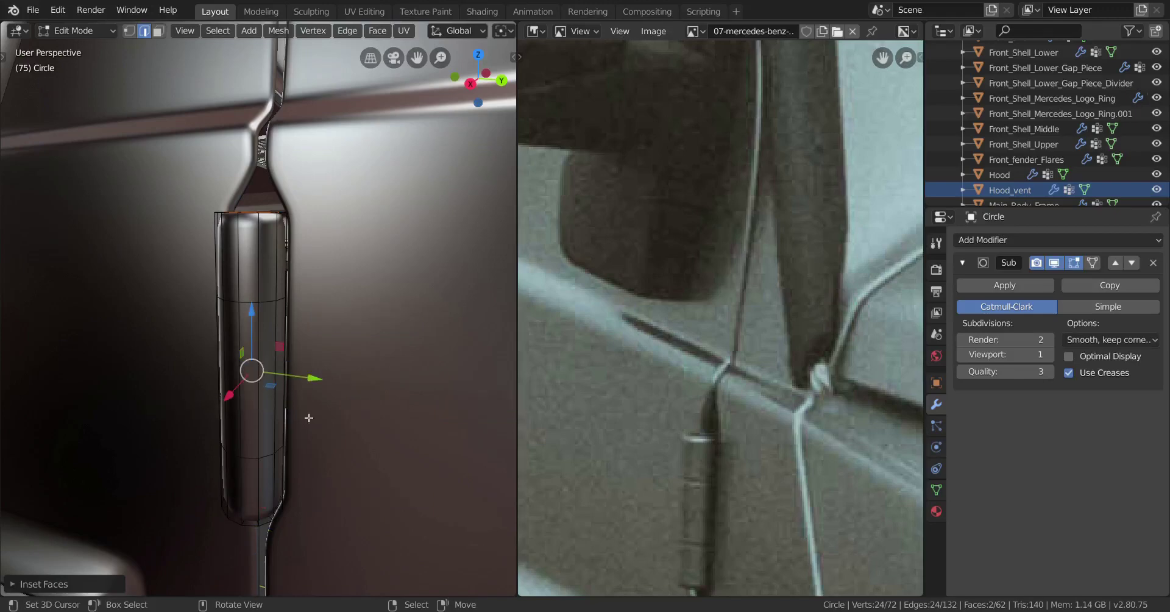
{"action": "middle_click_drag", "start_coordinate": [309, 417], "coordinate": [331, 387]}
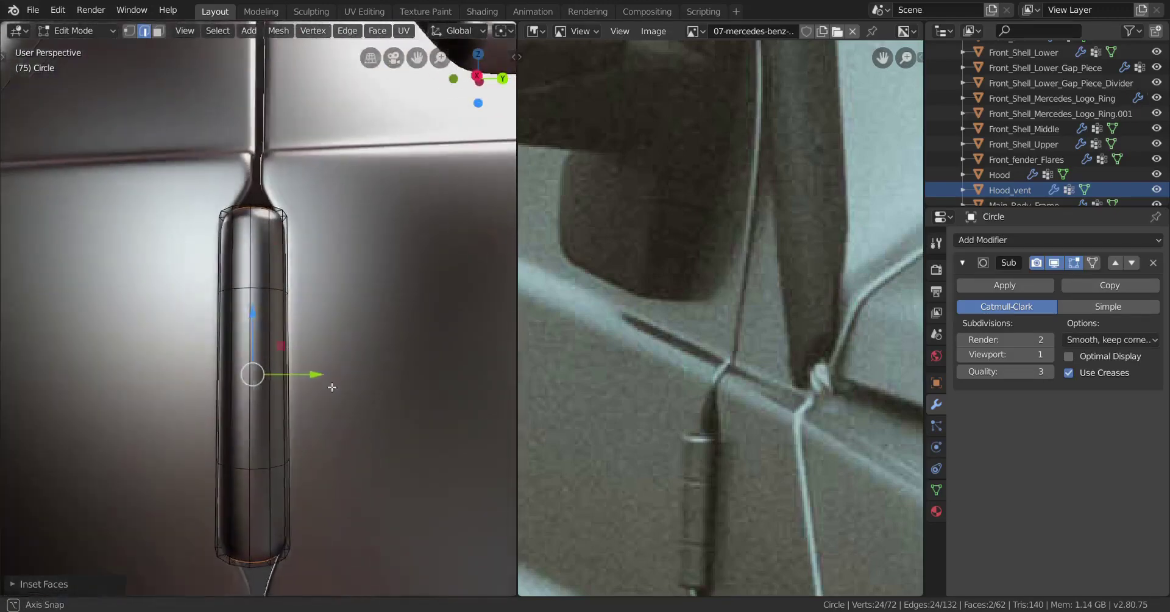
{"action": "key", "text": "comma"}
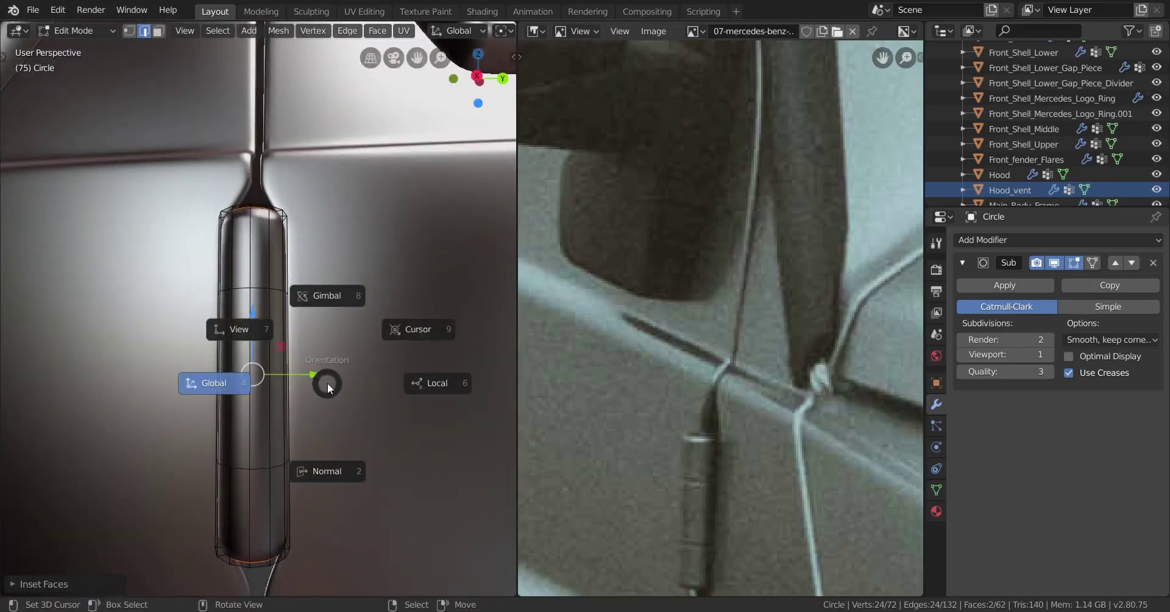
{"action": "left_click", "coordinate": [244, 388]}
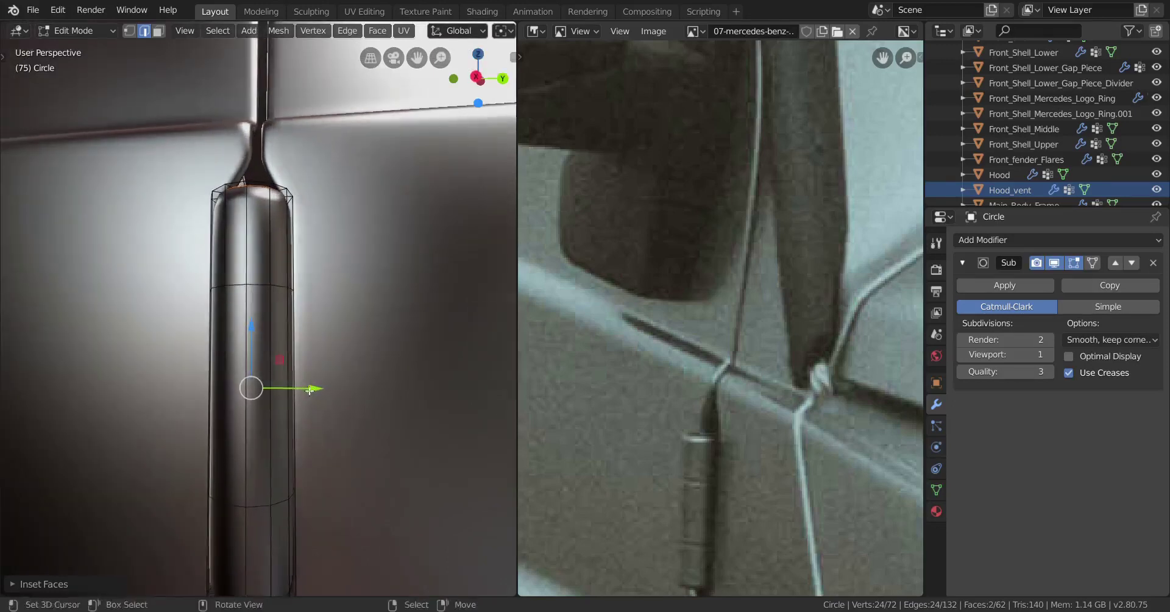
Try to extrude both inset caps and scale them inward along global Z.
{"action": "scroll", "coordinate": [340, 374], "scroll_direction": "up", "scroll_amount": 1}
{"action": "key", "text": "e"}
{"action": "key", "text": "s"}
{"action": "key", "text": "z"}
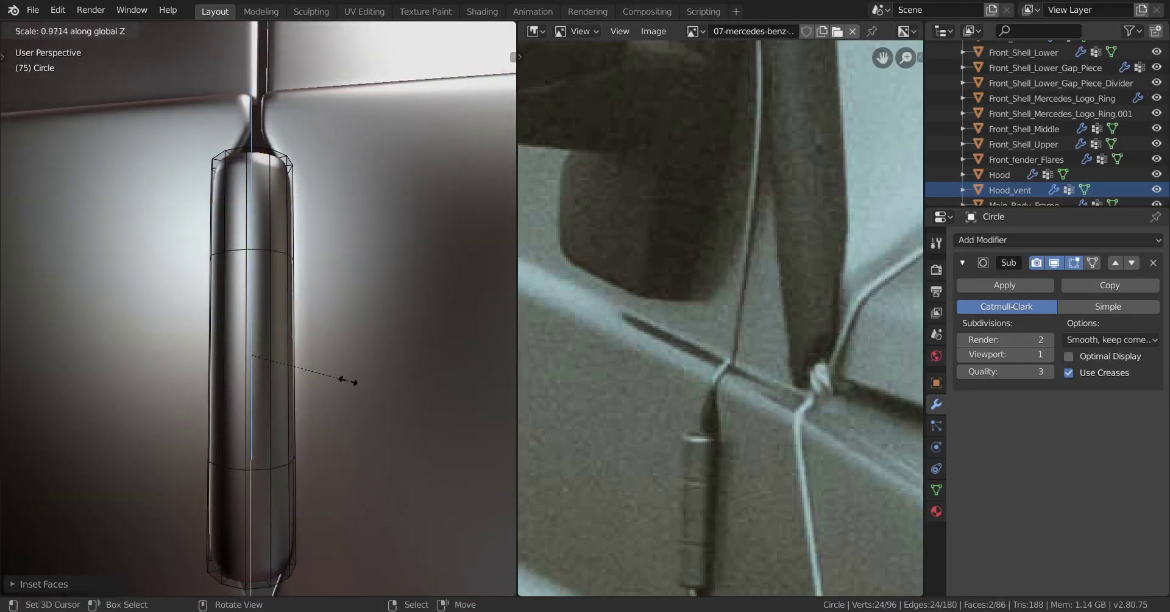
{"action": "left_click", "coordinate": [316, 373]}
Examine the extruded caps in wireframe from above.
{"action": "key", "text": "z"}
{"action": "left_click", "coordinate": [236, 379]}
{"action": "scroll", "coordinate": [237, 391], "scroll_direction": "down", "scroll_amount": 2}
{"action": "middle_click_drag", "start_coordinate": [236, 391], "coordinate": [245, 431]}
{"action": "scroll", "coordinate": [289, 347], "scroll_direction": "up", "scroll_amount": 2}
{"action": "middle_click_drag", "start_coordinate": [289, 345], "coordinate": [268, 430]}
{"action": "scroll", "coordinate": [267, 430], "scroll_direction": "up", "scroll_amount": 3}
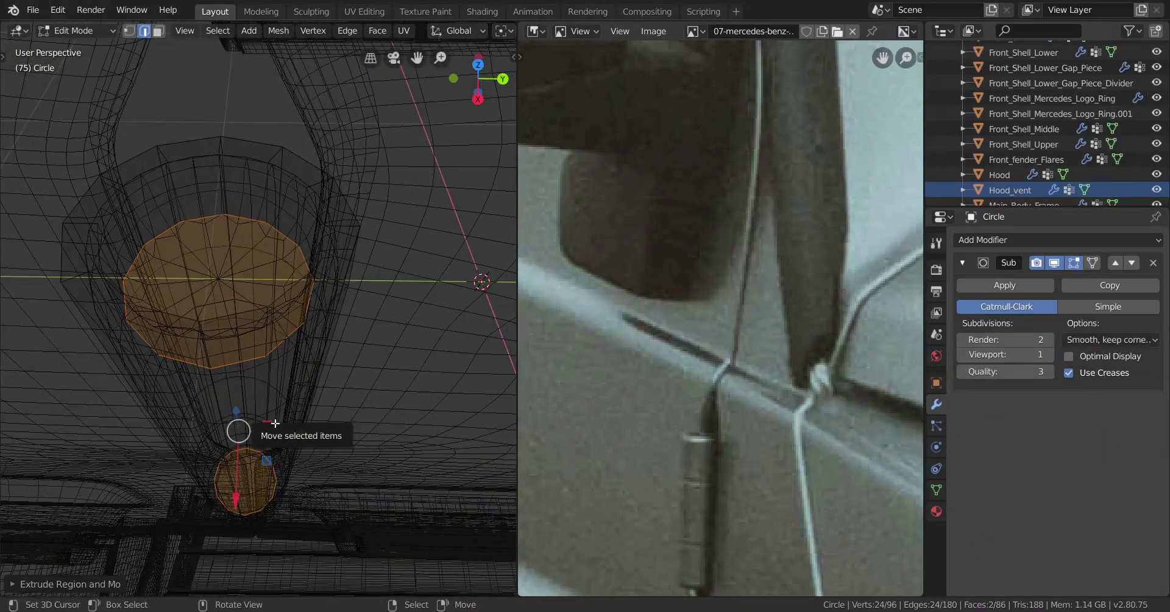
Undo the cap extrusion and return from wireframe to the shaded view of the inset caps.
{"action": "key", "text": "ctrl+z"}
{"action": "key", "text": "z"}
{"action": "left_click", "coordinate": [408, 412]}
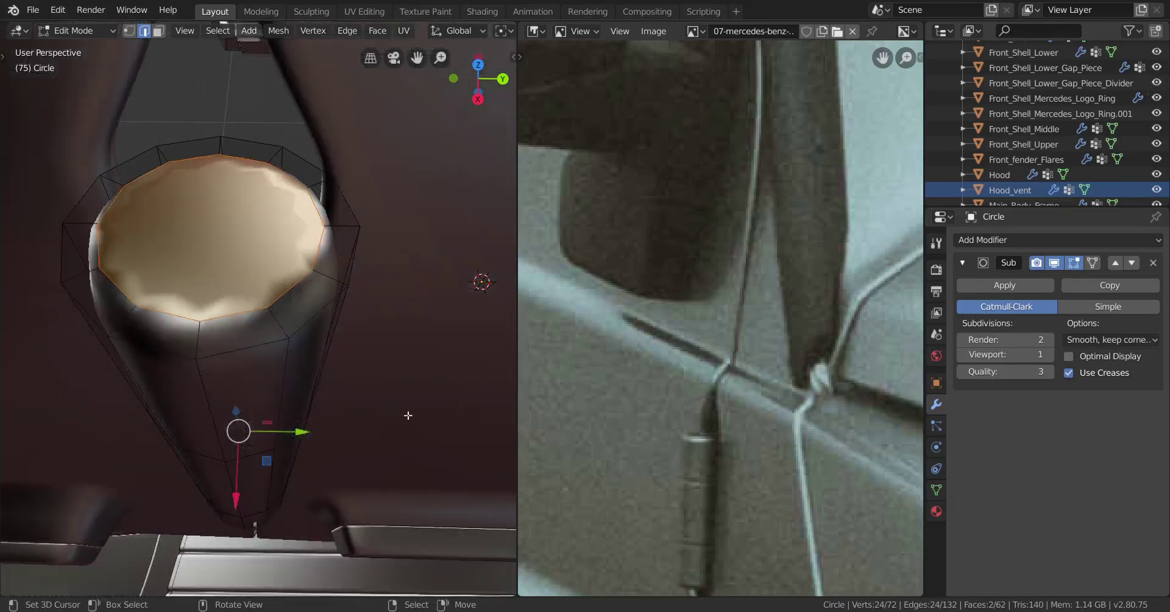
{"action": "mouse_move", "coordinate": [407, 413]}
{"action": "middle_mouse_down"}
{"action": "mouse_move", "coordinate": [355, 409]}
{"action": "mouse_move", "coordinate": [347, 443]}
{"action": "middle_mouse_up"}
{"action": "key", "text": "ctrl+z"}
{"action": "key", "text": "ctrl+shift+z"}
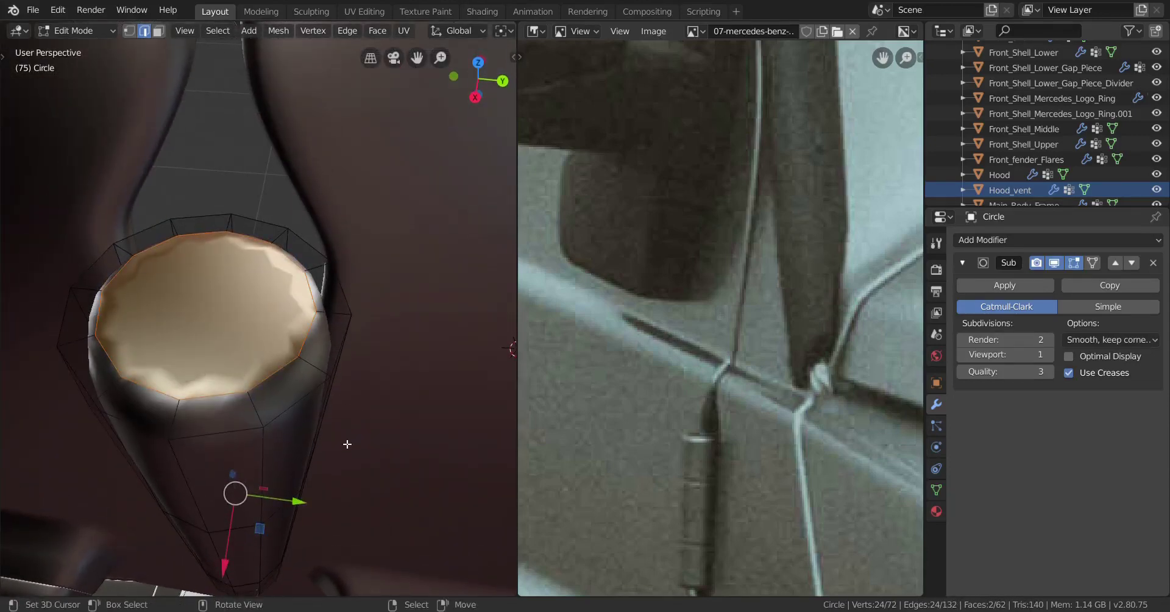
{"action": "scroll", "coordinate": [347, 444], "scroll_direction": "up", "scroll_amount": 2}
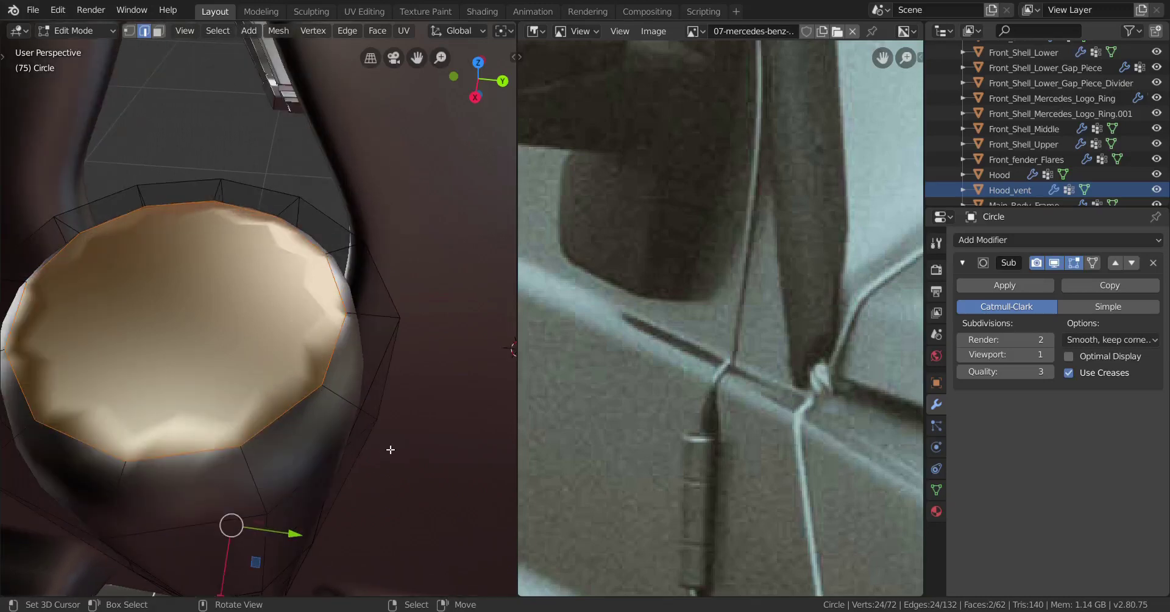
Try a very thin inset of about 0.0004 on both selected end caps and undo it.
{"action": "key", "text": "i"}
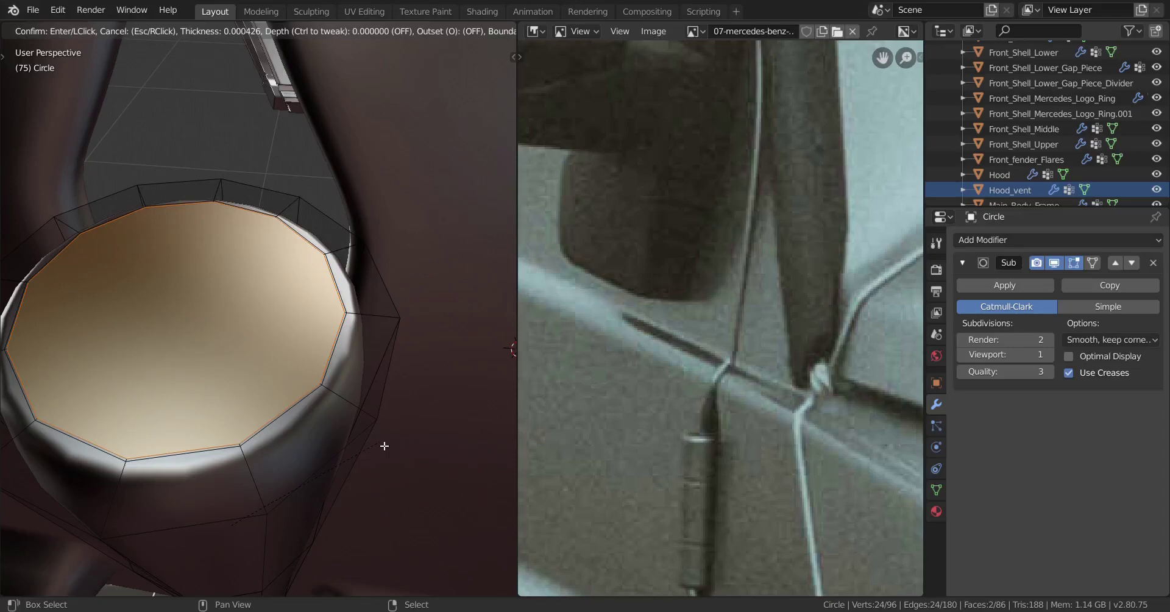
{"action": "left_click", "coordinate": [382, 445]}
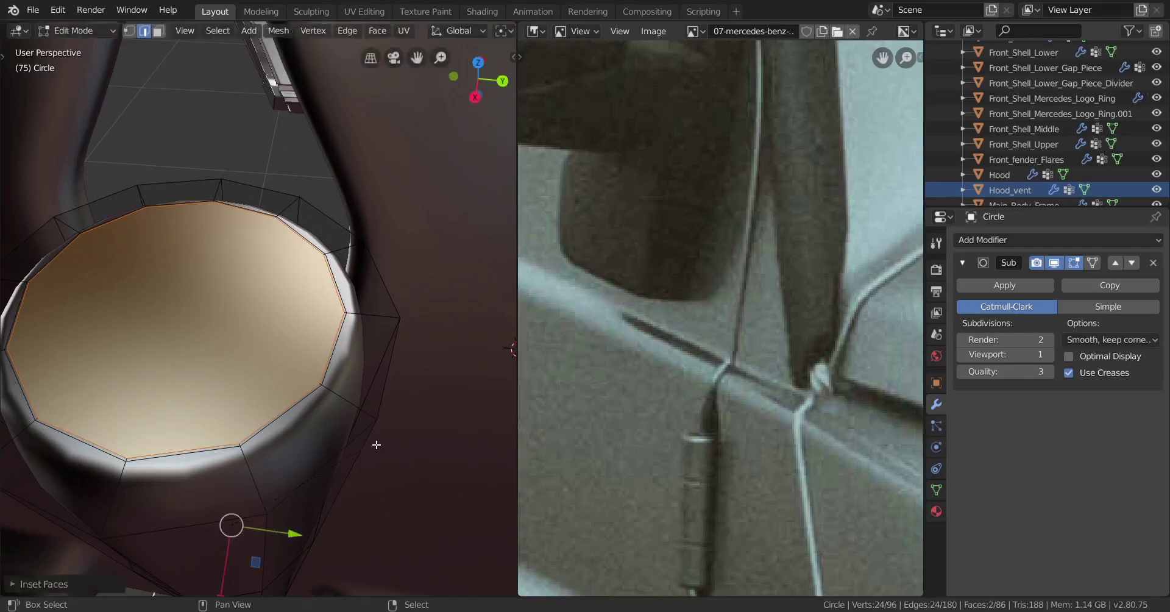
{"action": "mouse_move", "coordinate": [382, 445]}
{"action": "middle_mouse_down"}
{"action": "mouse_move", "coordinate": [386, 434]}
{"action": "mouse_move", "coordinate": [404, 479]}
{"action": "mouse_move", "coordinate": [351, 403]}
{"action": "mouse_move", "coordinate": [342, 444]}
{"action": "mouse_move", "coordinate": [379, 449]}
{"action": "middle_mouse_up"}
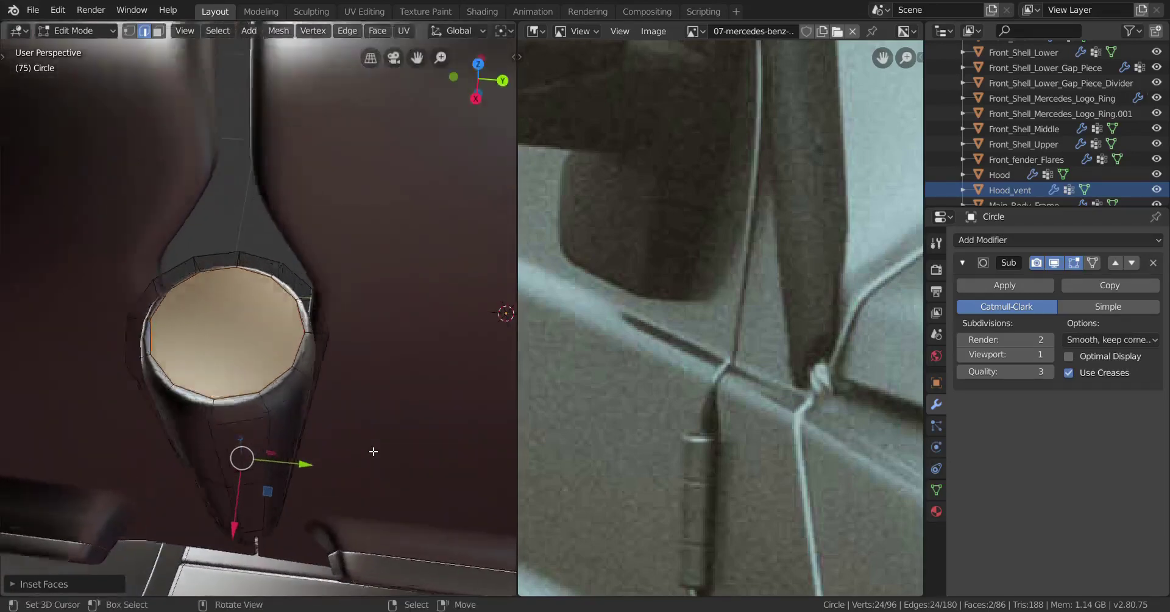
{"action": "scroll", "coordinate": [378, 449], "scroll_direction": "up", "scroll_amount": 5}
{"action": "key", "text": "ctrl+z"}
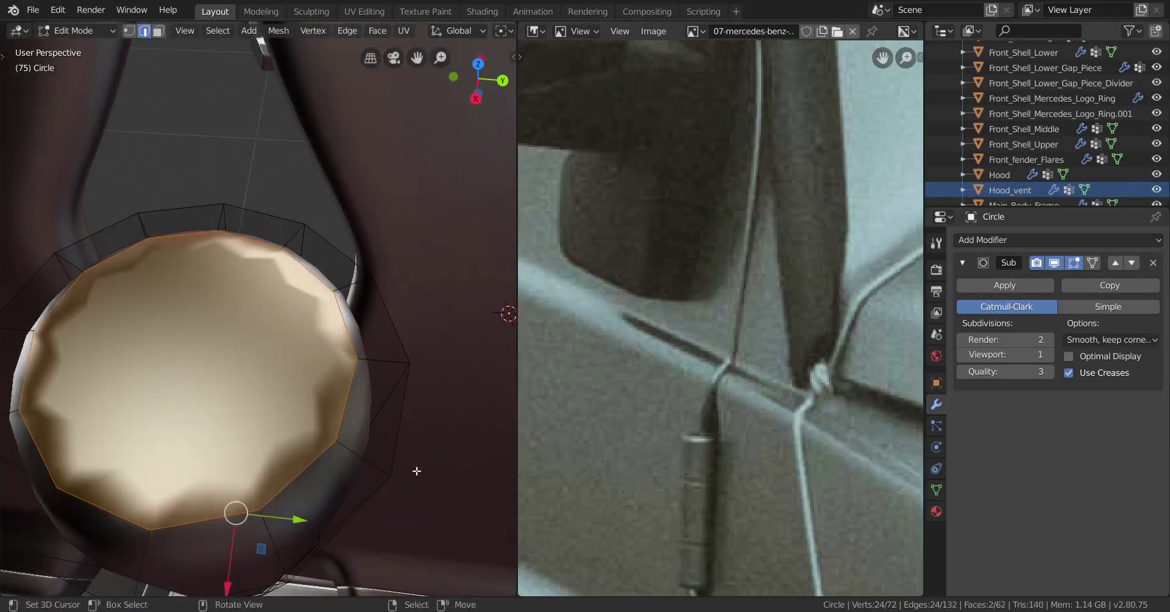
Inset both selected end caps by about 0.0008.
{"action": "key", "text": "i"}
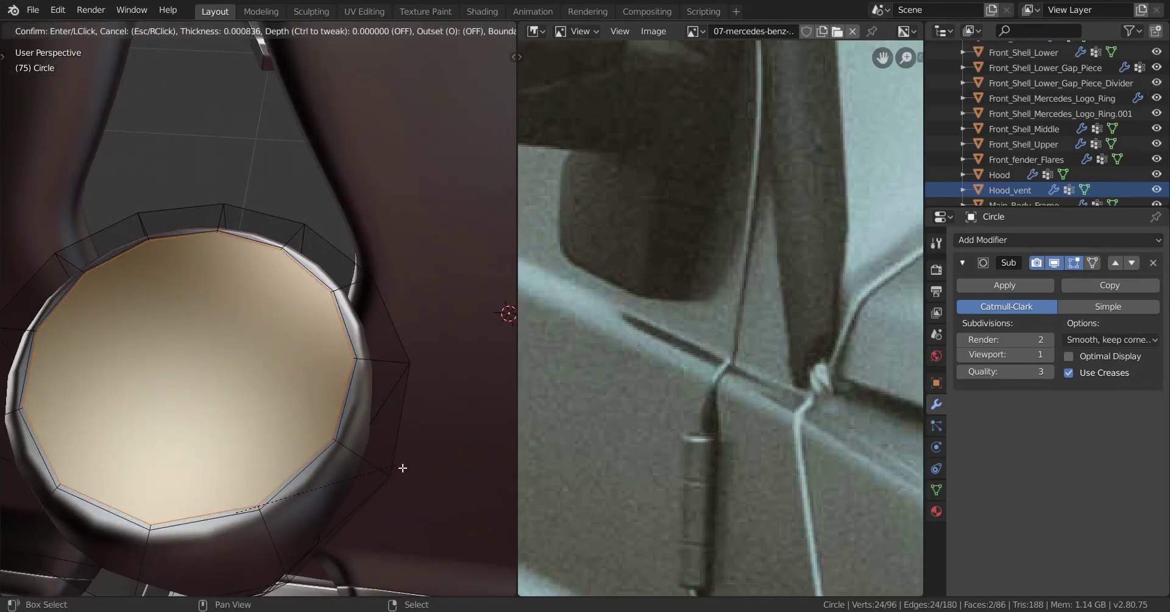
{"action": "left_click", "coordinate": [402, 468]}
Try to cut five edge loops around the hinge cylinder's upper section and undo them.
{"action": "middle_click_drag", "start_coordinate": [400, 465], "coordinate": [372, 411]}
{"action": "scroll", "coordinate": [364, 400], "scroll_direction": "up", "scroll_amount": 3}
{"action": "middle_click_drag", "start_coordinate": [325, 367], "coordinate": [337, 408], "text": "shift"}
{"action": "scroll", "coordinate": [339, 403], "scroll_direction": "up", "scroll_amount": 1}
{"action": "key", "text": "ctrl+r"}
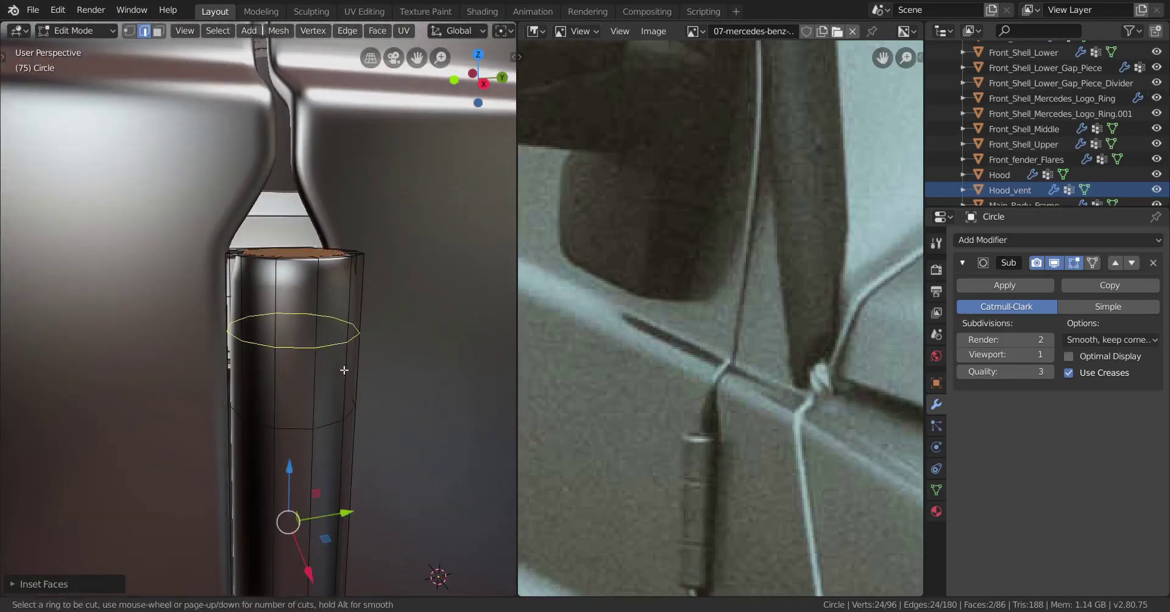
{"action": "scroll", "coordinate": [345, 370], "scroll_direction": "up", "scroll_amount": 4}
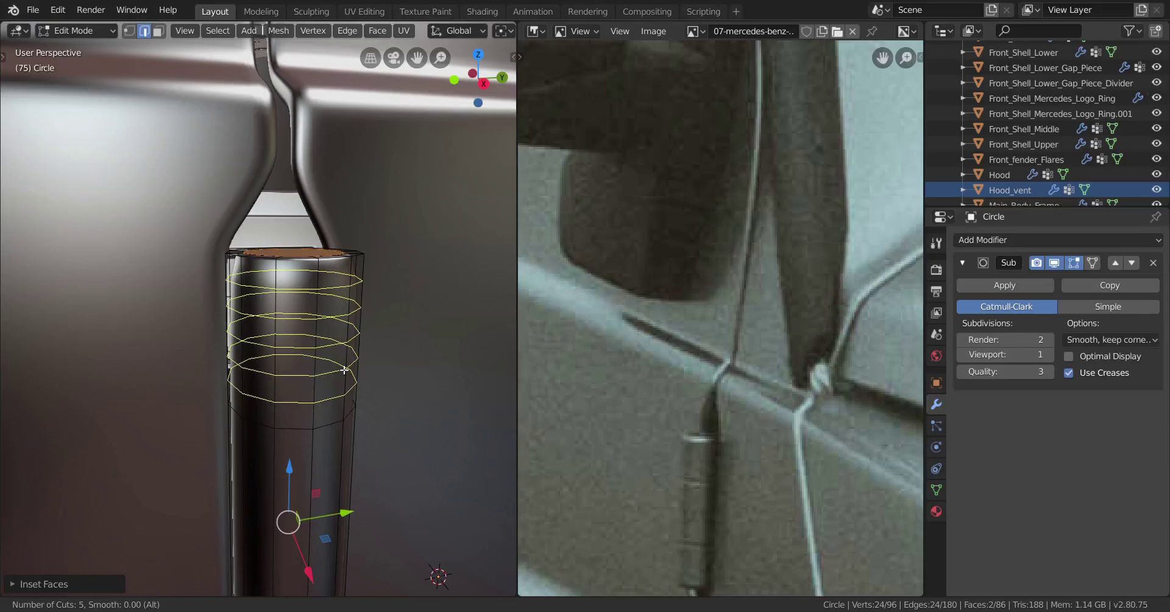
{"action": "left_click", "coordinate": [344, 370]}
{"action": "right_click", "coordinate": [344, 370]}
{"action": "middle_click_drag", "start_coordinate": [344, 370], "coordinate": [321, 392]}
{"action": "right_click", "coordinate": [276, 331], "text": "alt+shift"}
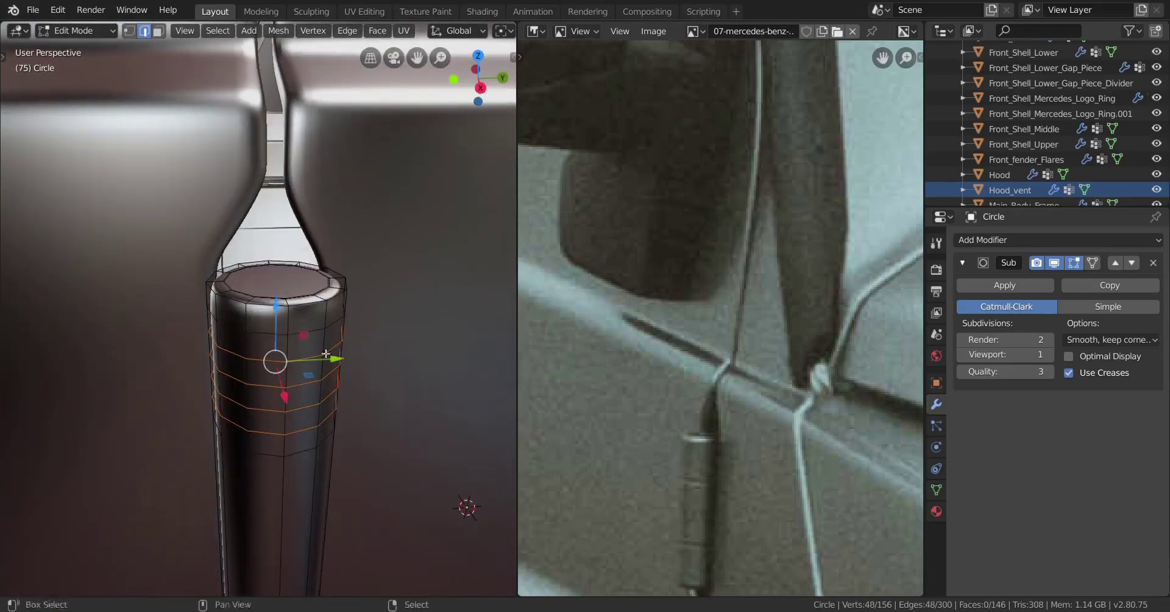
{"action": "scroll", "coordinate": [366, 389], "scroll_direction": "up", "scroll_amount": 1}
{"action": "key", "text": "ctrl+z"}
{"action": "key", "text": "ctrl+z"}
Cut seven edge loops around the cylinder's upper section and dissolve all but the one nearest the top cap.
{"action": "key", "text": "ctrl+r"}
{"action": "scroll", "coordinate": [349, 389], "scroll_direction": "up", "scroll_amount": 3}
{"action": "scroll", "coordinate": [348, 389], "scroll_direction": "up", "scroll_amount": 3}
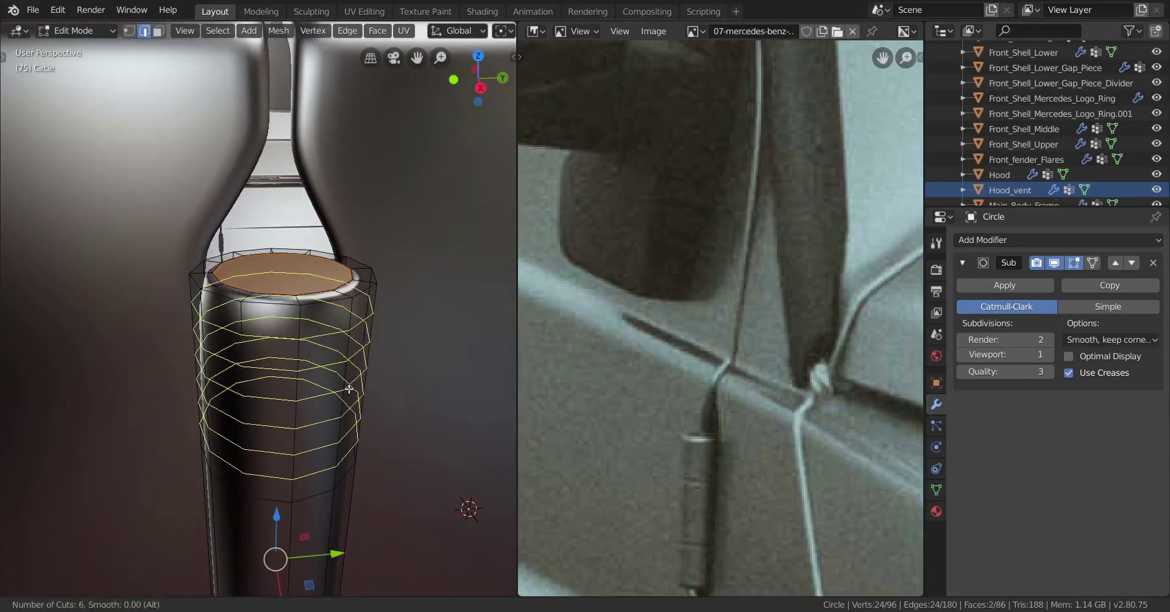
{"action": "left_click", "coordinate": [349, 389]}
{"action": "right_click", "coordinate": [349, 388]}
{"action": "key", "text": "x"}
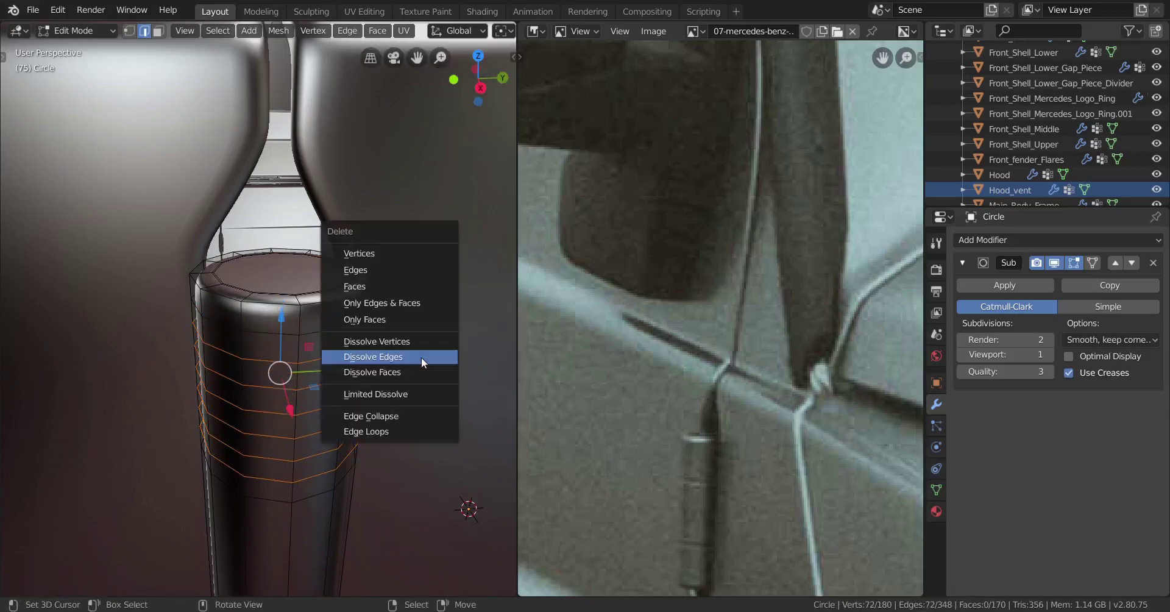
{"action": "left_click", "coordinate": [422, 357]}
Cut seven edge loops around the cylinder's lower section and dissolve all but the one nearest the bottom cap.
{"action": "middle_click_drag", "start_coordinate": [421, 357], "coordinate": [308, 376]}
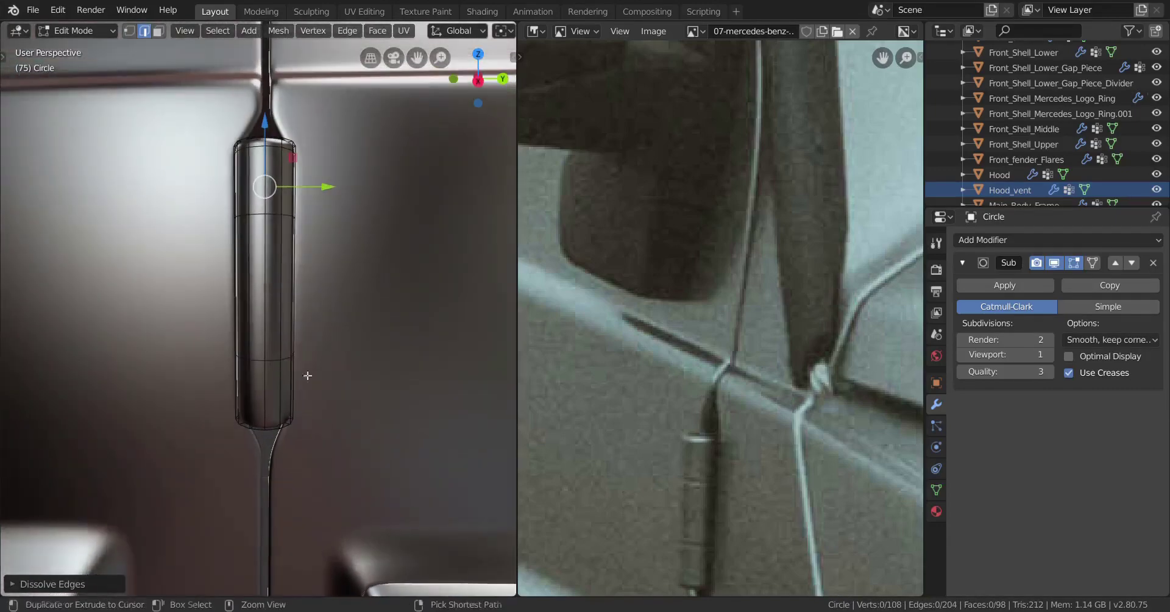
{"action": "key", "text": "ctrl+r"}
{"action": "scroll", "coordinate": [306, 378], "scroll_direction": "up", "scroll_amount": 3}
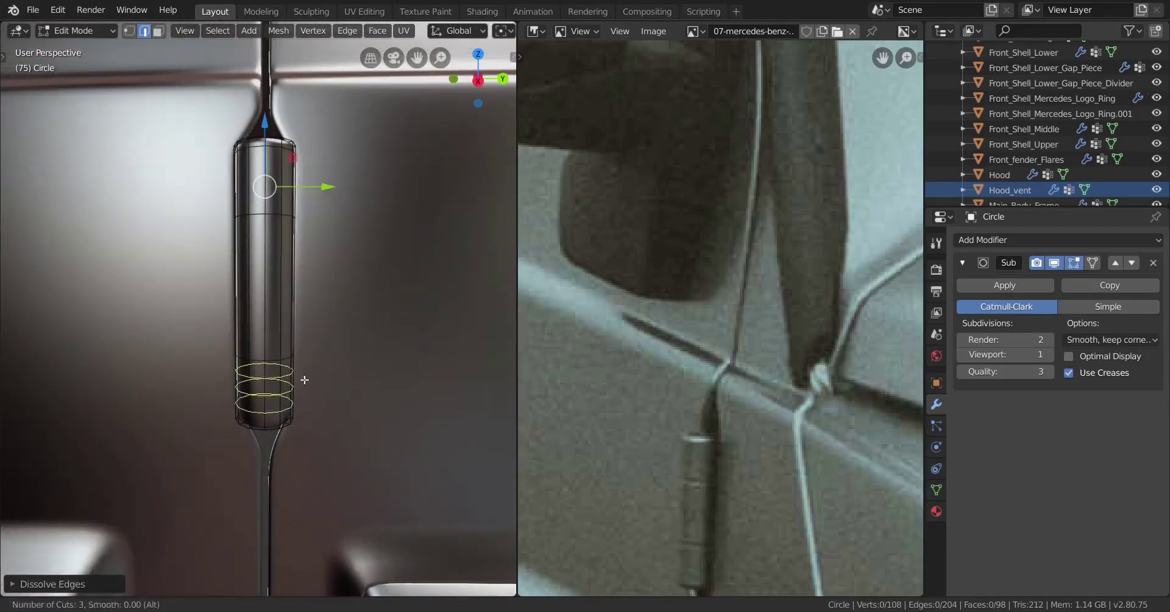
{"action": "left_click", "coordinate": [305, 380]}
{"action": "right_click", "coordinate": [304, 380]}
{"action": "key", "text": "KP_Decimal"}
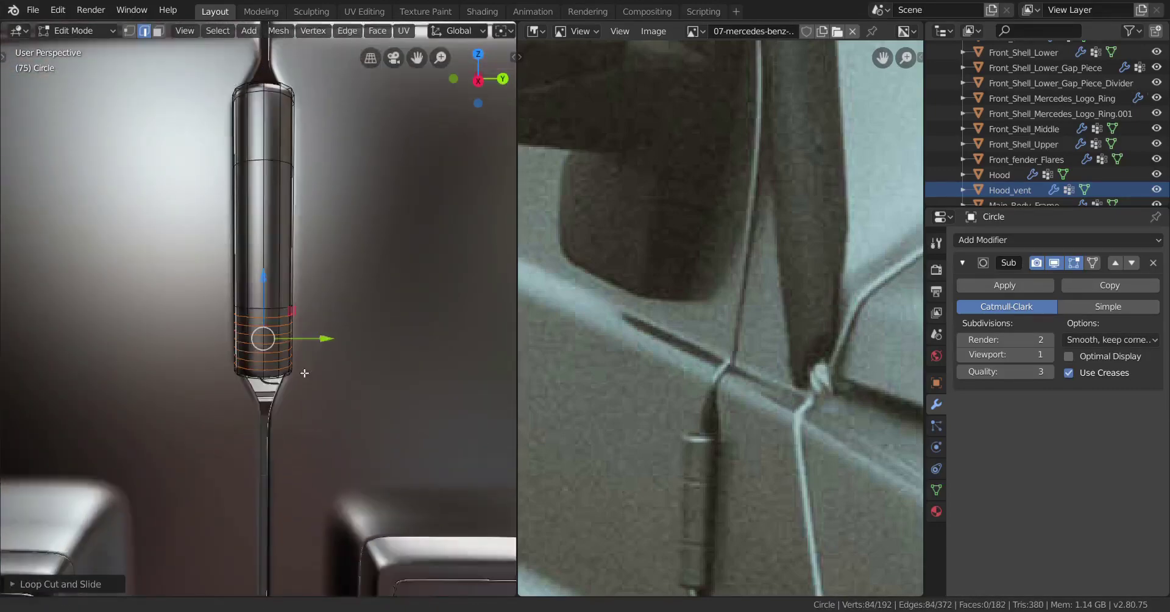
{"action": "key", "text": "x"}
{"action": "left_click", "coordinate": [438, 400]}
Add one more supporting edge loop near each end of the hinge cylinder's side wall.
{"action": "scroll", "coordinate": [427, 390], "scroll_direction": "down", "scroll_amount": 4}
{"action": "middle_click_drag", "start_coordinate": [386, 341], "coordinate": [335, 469], "text": "shift"}
{"action": "scroll", "coordinate": [362, 461], "scroll_direction": "up", "scroll_amount": 2}
{"action": "key", "text": "Tab"}
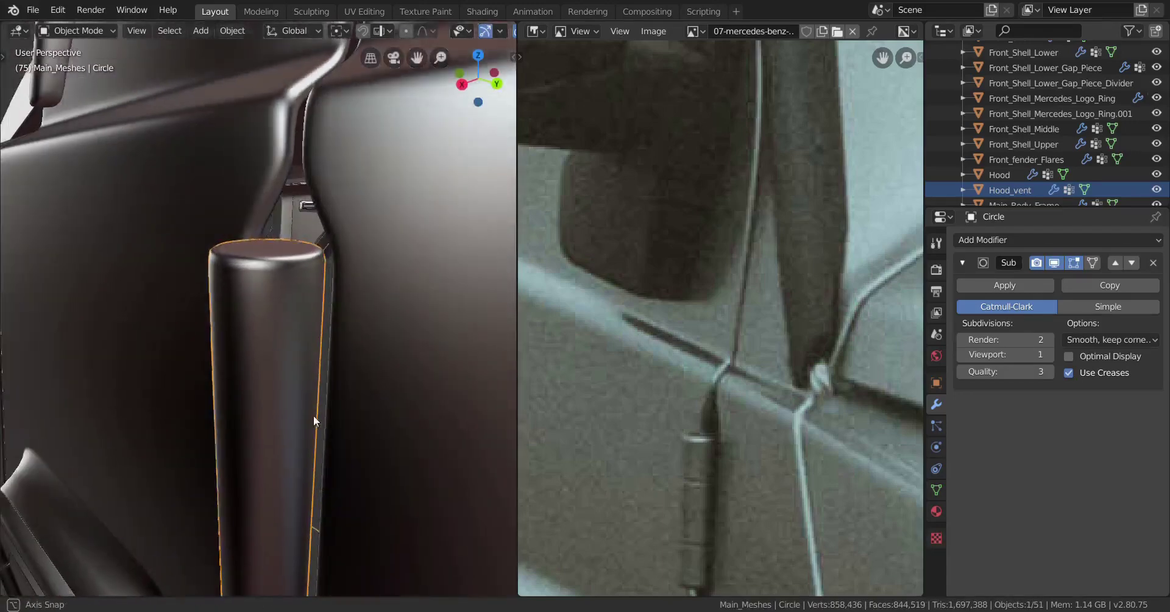
{"action": "key", "text": "Tab"}
{"action": "scroll", "coordinate": [337, 467], "scroll_direction": "up", "scroll_amount": 1}
{"action": "key", "text": "ctrl+r"}
{"action": "left_click", "coordinate": [342, 353]}
{"action": "left_click", "coordinate": [339, 351]}
{"action": "scroll", "coordinate": [334, 393], "scroll_direction": "down", "scroll_amount": 8}
{"action": "scroll", "coordinate": [329, 341], "scroll_direction": "up", "scroll_amount": 5}
{"action": "left_click", "coordinate": [335, 365]}
{"action": "left_click", "coordinate": [335, 365]}
Add an edge loop around the rim of the top cap and another around the rim of the bottom cap.
{"action": "scroll", "coordinate": [335, 363], "scroll_direction": "down", "scroll_amount": 4}
{"action": "middle_click_drag", "start_coordinate": [328, 387], "coordinate": [340, 449]}
{"action": "scroll", "coordinate": [340, 449], "scroll_direction": "up", "scroll_amount": 4}
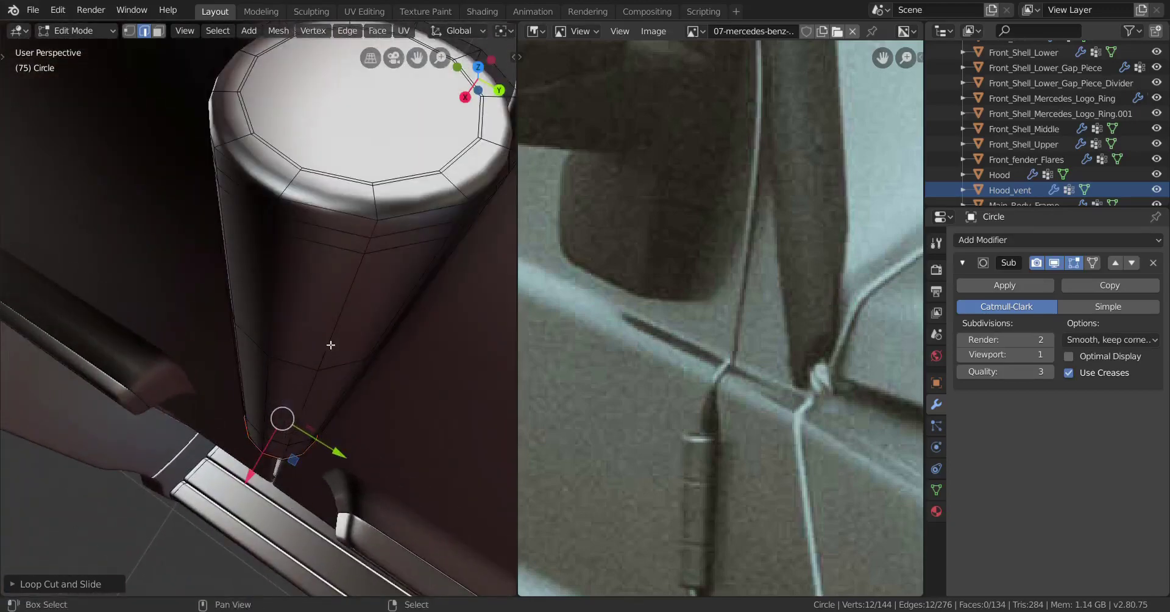
{"action": "middle_click_drag", "start_coordinate": [331, 345], "coordinate": [305, 408], "text": "shift"}
{"action": "scroll", "coordinate": [307, 410], "scroll_direction": "up", "scroll_amount": 3}
{"action": "key", "text": "ctrl+r"}
{"action": "left_click", "coordinate": [350, 420]}
{"action": "left_click", "coordinate": [347, 427]}
{"action": "scroll", "coordinate": [334, 461], "scroll_direction": "down", "scroll_amount": 8}
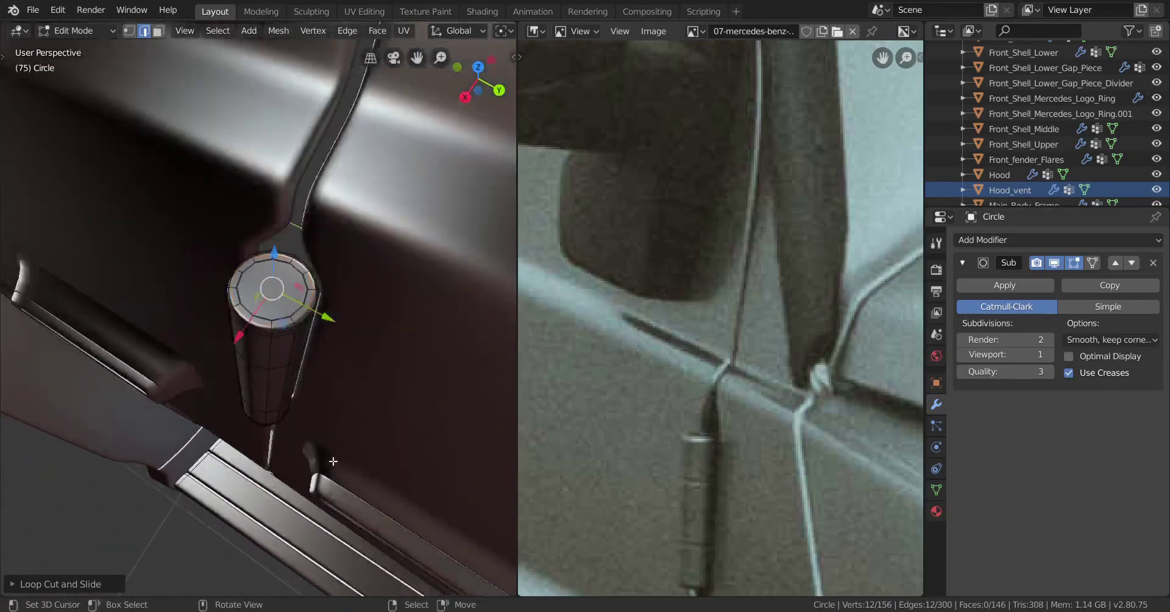
{"action": "middle_click_drag", "start_coordinate": [334, 461], "coordinate": [345, 287]}
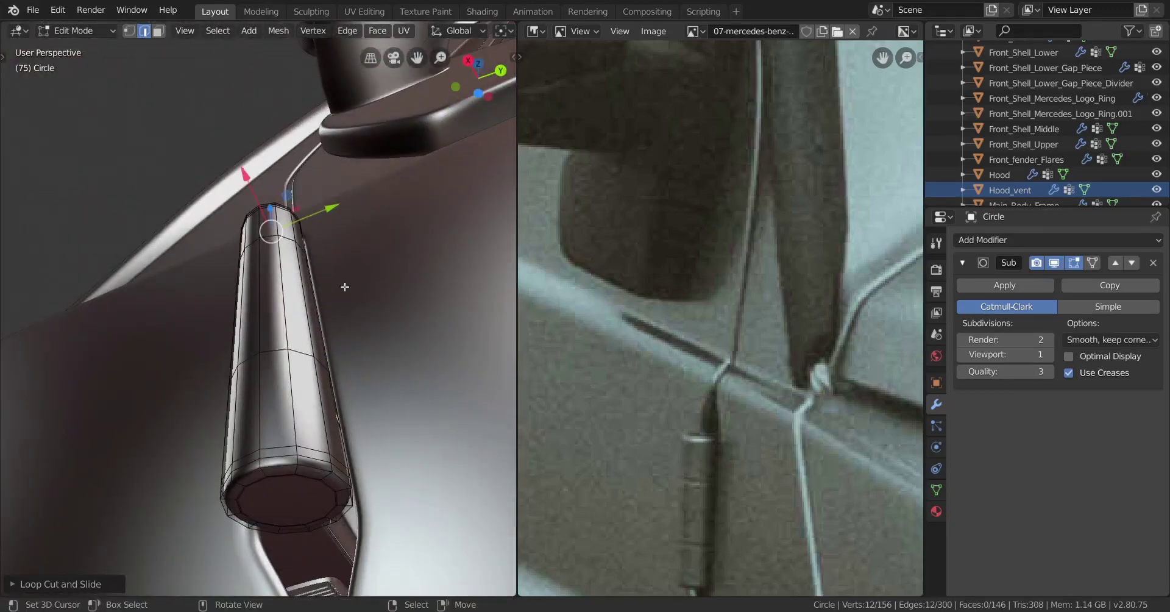
{"action": "left_click", "coordinate": [301, 475]}
{"action": "left_click", "coordinate": [304, 482]}
Add an edge loop inside the narrow inset ring of each end cap.
{"action": "scroll", "coordinate": [326, 372], "scroll_direction": "down", "scroll_amount": 2}
{"action": "middle_click_drag", "start_coordinate": [329, 342], "coordinate": [322, 475]}
{"action": "scroll", "coordinate": [305, 405], "scroll_direction": "up", "scroll_amount": 2}
{"action": "middle_click_drag", "start_coordinate": [303, 399], "coordinate": [318, 466], "text": "shift"}
{"action": "scroll", "coordinate": [302, 487], "scroll_direction": "up", "scroll_amount": 6}
{"action": "middle_click_drag", "start_coordinate": [430, 458], "coordinate": [382, 446], "text": "shift"}
{"action": "scroll", "coordinate": [378, 452], "scroll_direction": "up", "scroll_amount": 5}
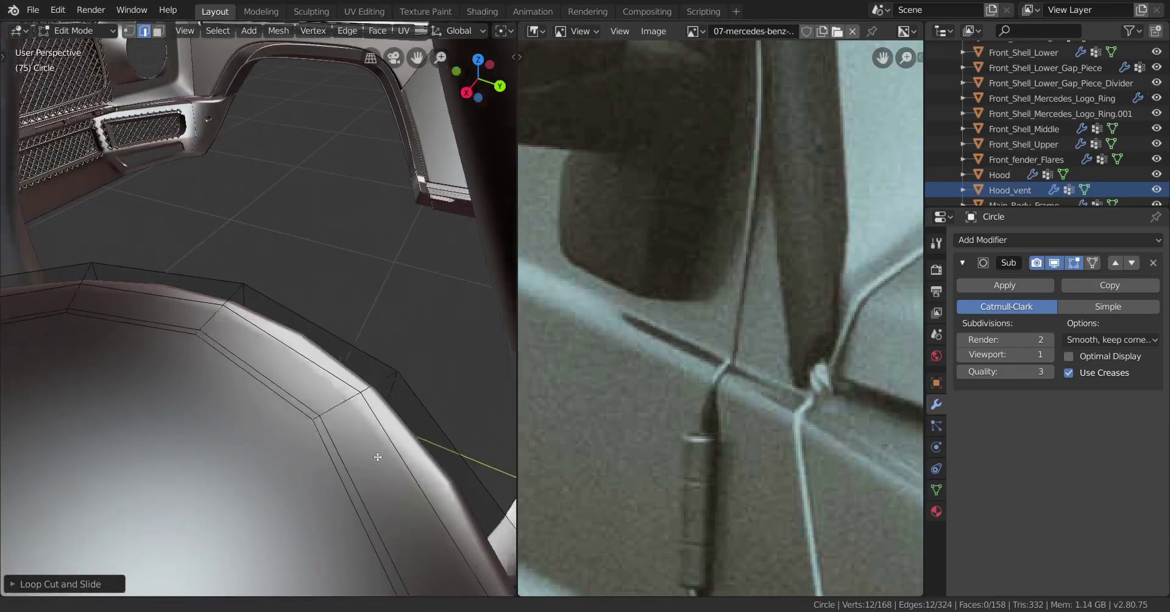
{"action": "scroll", "coordinate": [390, 554], "scroll_direction": "down", "scroll_amount": 7}
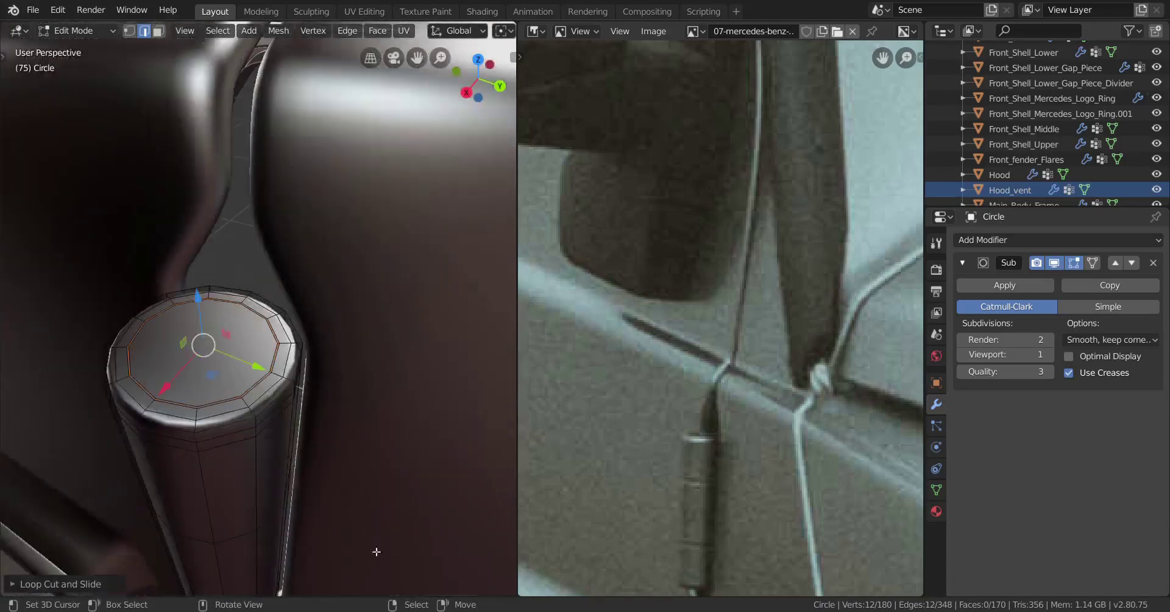
{"action": "middle_click_drag", "start_coordinate": [374, 553], "coordinate": [376, 438]}
{"action": "scroll", "coordinate": [384, 399], "scroll_direction": "down", "scroll_amount": 4}
{"action": "scroll", "coordinate": [375, 438], "scroll_direction": "up", "scroll_amount": 3}
{"action": "scroll", "coordinate": [376, 437], "scroll_direction": "up", "scroll_amount": 5}
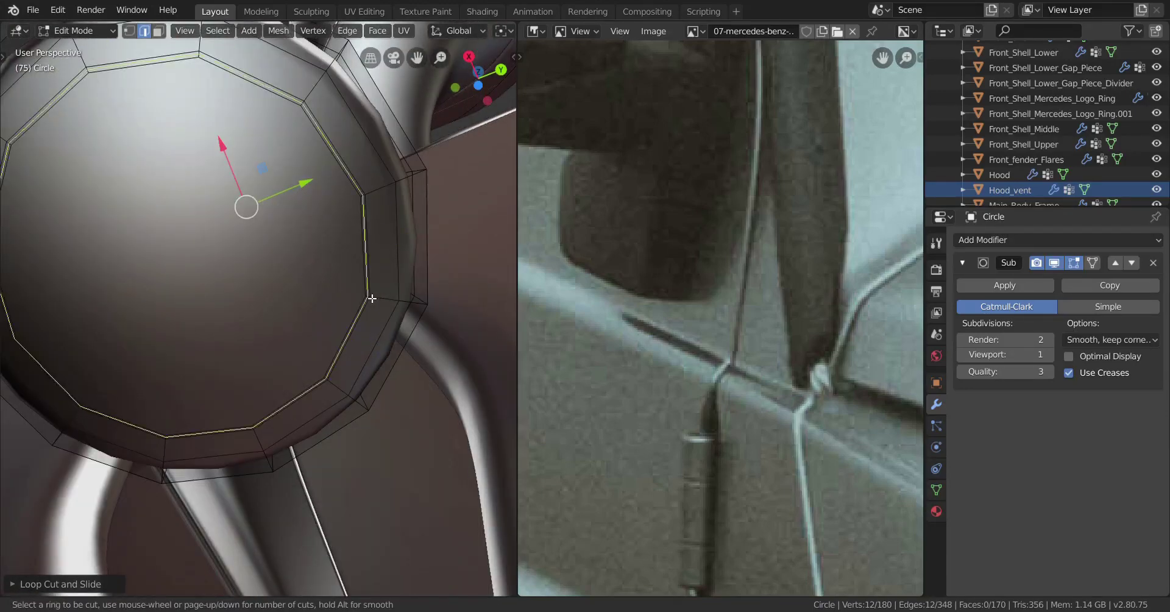
{"action": "left_click", "coordinate": [371, 298]}
{"action": "left_click", "coordinate": [371, 298]}
Select the middle loop of the narrow inset ring on both caps and scale them inward along global Z to sink a groove.
{"action": "scroll", "coordinate": [371, 298], "scroll_direction": "down", "scroll_amount": 9}
{"action": "middle_click_drag", "start_coordinate": [341, 366], "coordinate": [286, 500]}
{"action": "scroll", "coordinate": [307, 420], "scroll_direction": "up", "scroll_amount": 5}
{"action": "middle_click_drag", "start_coordinate": [308, 420], "coordinate": [368, 409]}
{"action": "scroll", "coordinate": [325, 471], "scroll_direction": "up", "scroll_amount": 5}
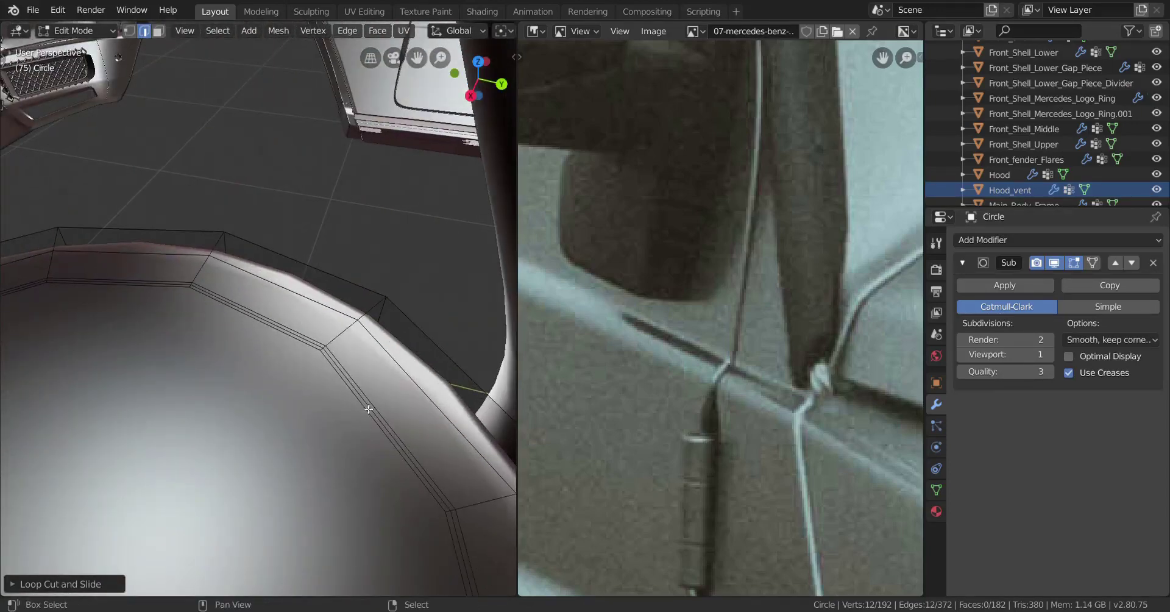
{"action": "right_click", "coordinate": [377, 416], "text": "alt+shift"}
{"action": "scroll", "coordinate": [364, 443], "scroll_direction": "down", "scroll_amount": 8}
{"action": "middle_click_drag", "start_coordinate": [362, 462], "coordinate": [341, 400]}
{"action": "scroll", "coordinate": [365, 454], "scroll_direction": "down", "scroll_amount": 3}
{"action": "middle_click_drag", "start_coordinate": [374, 475], "coordinate": [378, 522]}
{"action": "scroll", "coordinate": [378, 523], "scroll_direction": "up", "scroll_amount": 2}
{"action": "middle_click_drag", "start_coordinate": [335, 387], "coordinate": [348, 457], "text": "shift"}
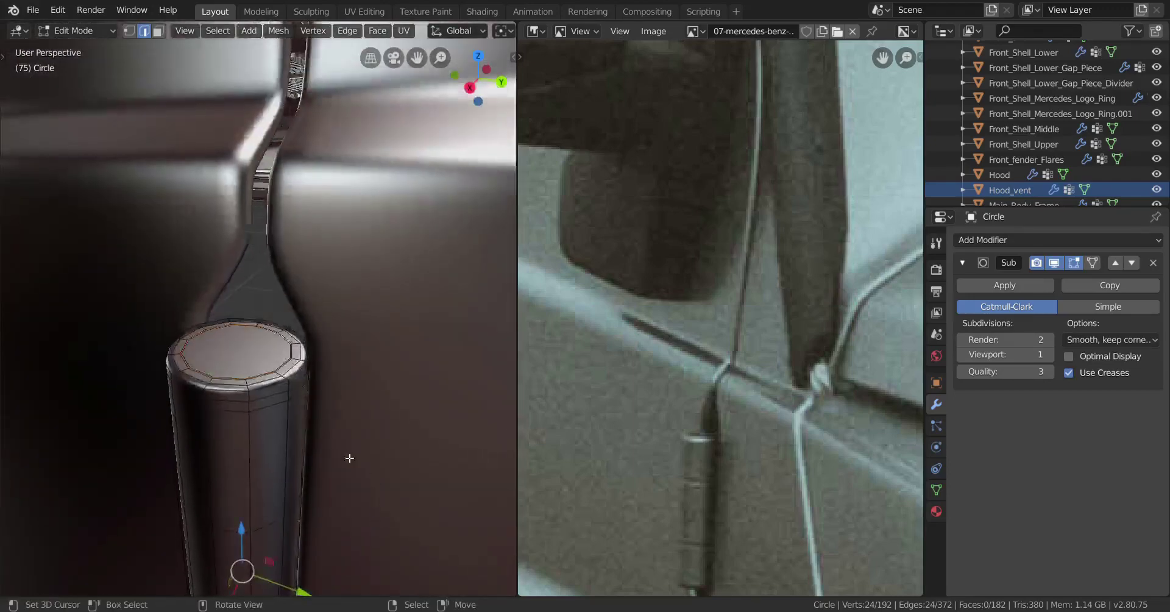
{"action": "scroll", "coordinate": [348, 458], "scroll_direction": "up", "scroll_amount": 6}
{"action": "key", "text": "s"}
{"action": "key", "text": "z"}
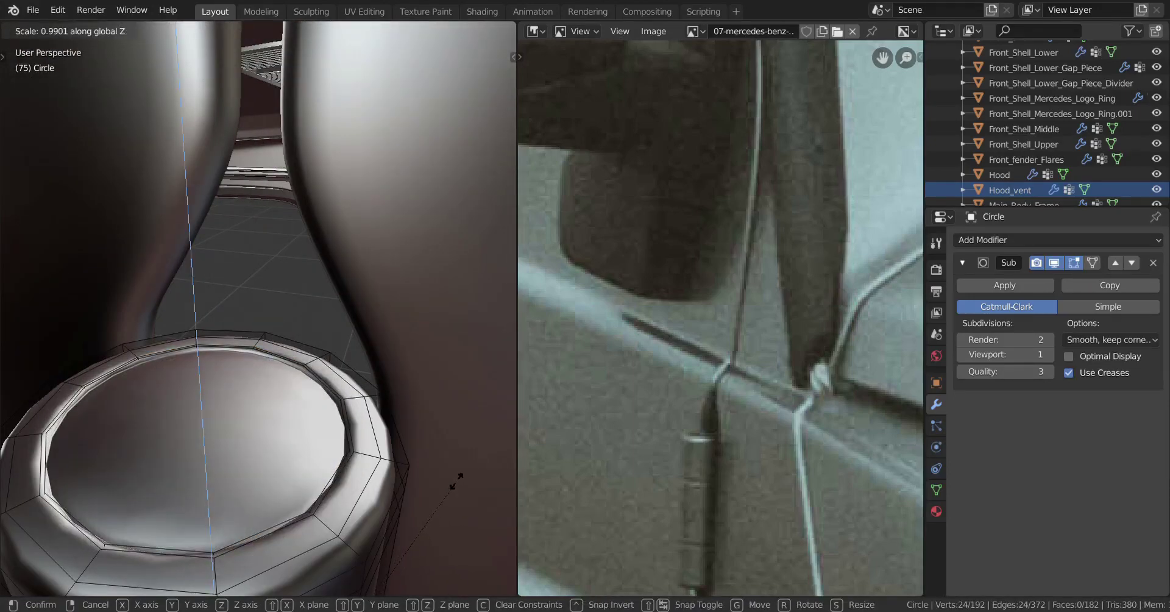
{"action": "left_click", "coordinate": [402, 527]}
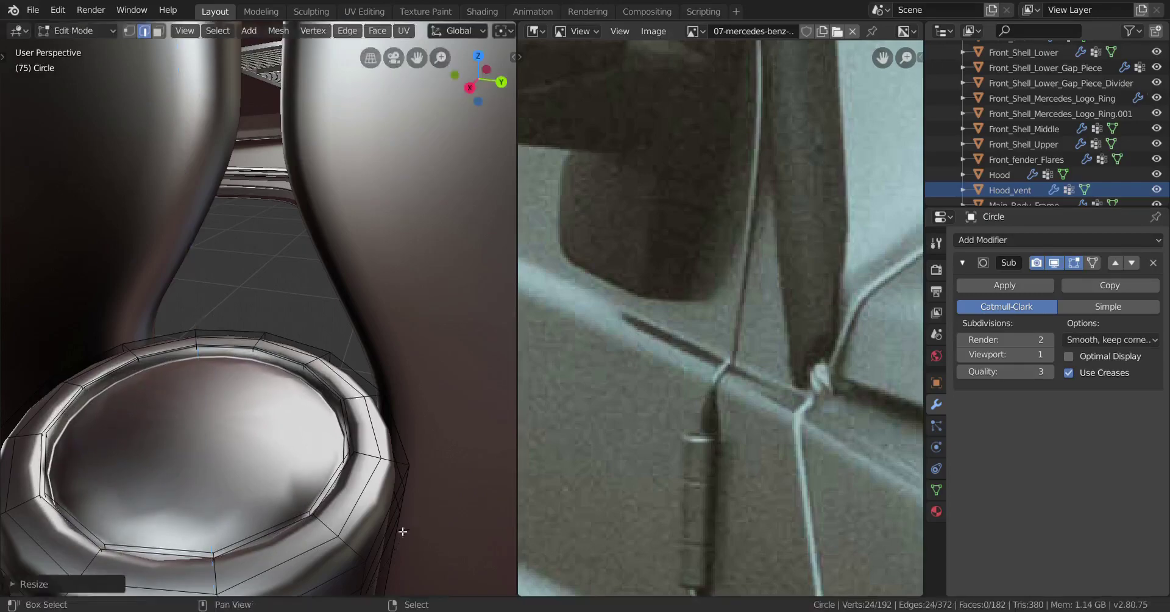
Fine-tune the groove depth in wireframe display by scaling both groove loops along global Z, and restore shaded display.
{"action": "middle_click_drag", "start_coordinate": [400, 531], "coordinate": [381, 481]}
{"action": "key", "text": "z"}
{"action": "key", "text": "s"}
{"action": "key", "text": "z"}
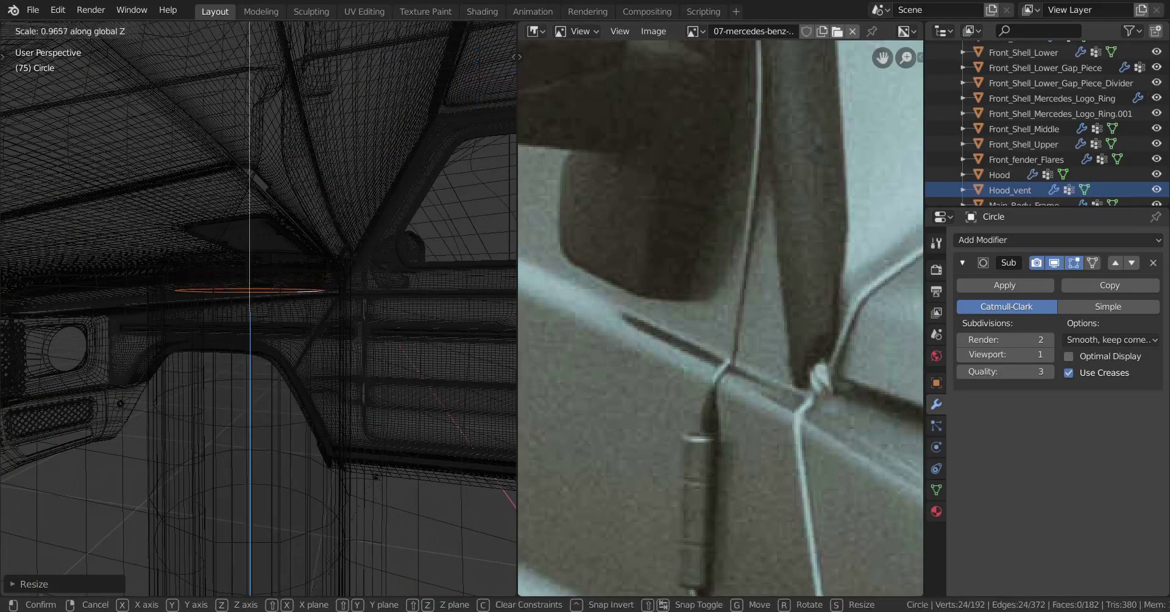
{"action": "left_click", "coordinate": [406, 422]}
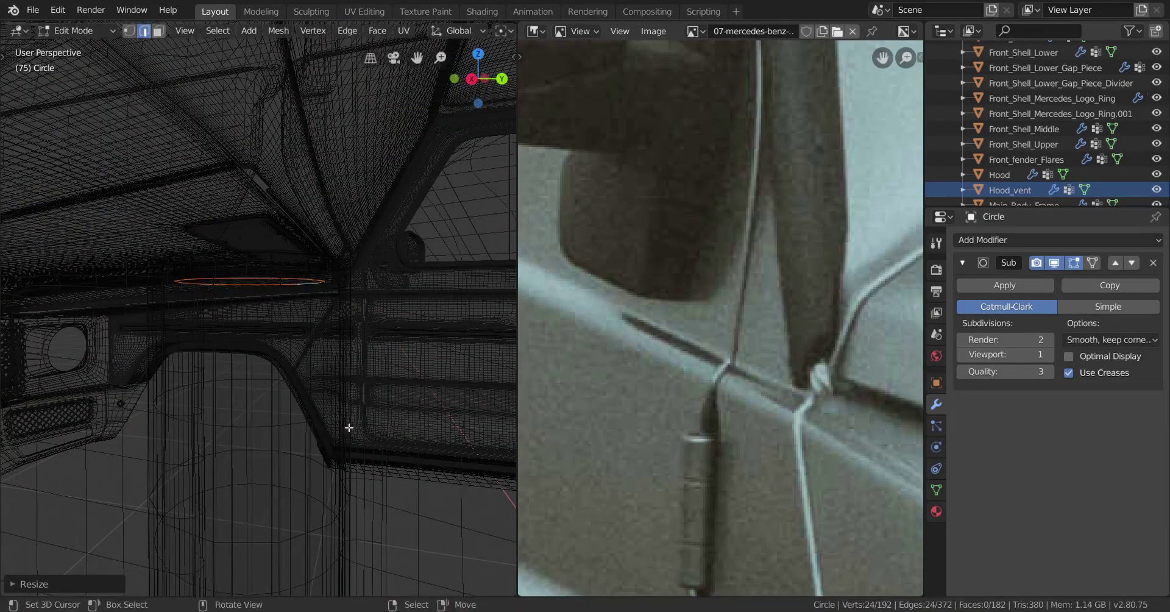
{"action": "middle_click_drag", "start_coordinate": [348, 425], "coordinate": [363, 460]}
{"action": "key", "text": "z"}
{"action": "left_click", "coordinate": [576, 446]}
Select the inner face of both end caps and inset them twice.
{"action": "mouse_move", "coordinate": [427, 426]}
{"action": "middle_mouse_down"}
{"action": "mouse_move", "coordinate": [436, 486]}
{"action": "mouse_move", "coordinate": [368, 470]}
{"action": "middle_mouse_up"}
{"action": "scroll", "coordinate": [430, 481], "scroll_direction": "up", "scroll_amount": 2}
{"action": "scroll", "coordinate": [385, 468], "scroll_direction": "up", "scroll_amount": 2}
{"action": "right_click", "coordinate": [342, 459], "text": "alt"}
{"action": "scroll", "coordinate": [323, 503], "scroll_direction": "down", "scroll_amount": 2}
{"action": "middle_click_drag", "start_coordinate": [320, 507], "coordinate": [325, 455]}
{"action": "left_click", "coordinate": [306, 343], "text": "alt+shift"}
{"action": "scroll", "coordinate": [325, 454], "scroll_direction": "up", "scroll_amount": 3}
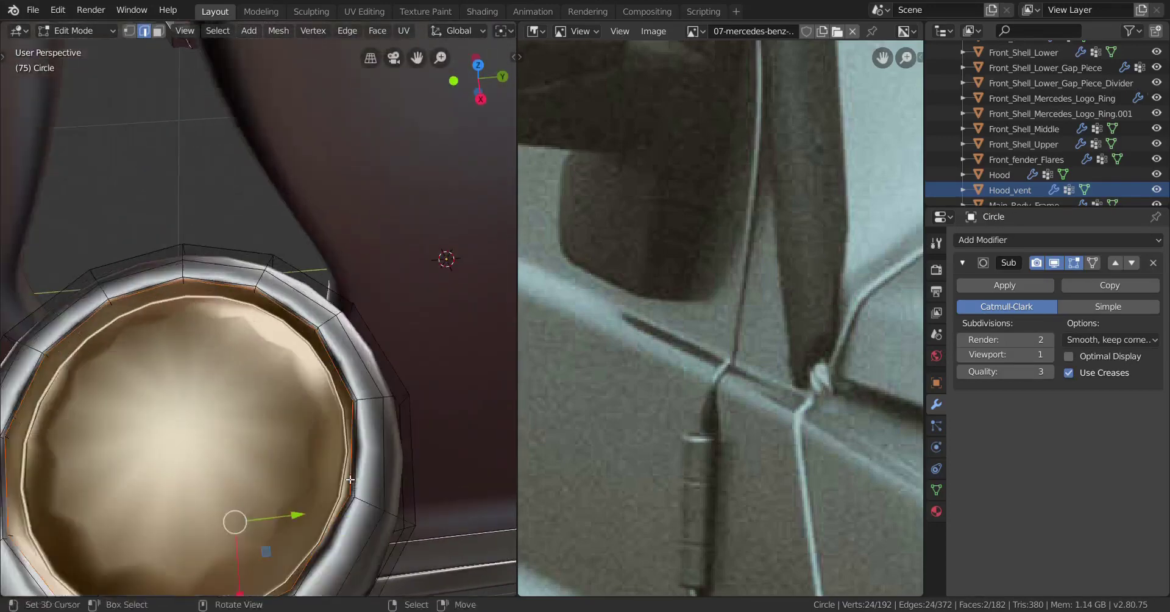
{"action": "key", "text": "i"}
{"action": "key", "text": "shift"}
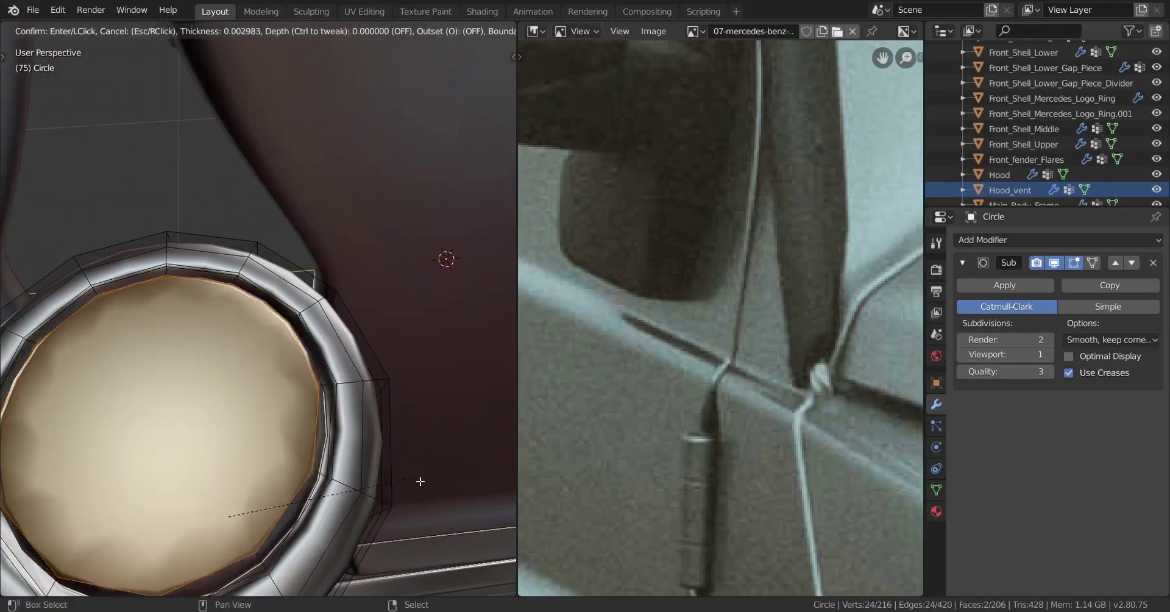
{"action": "left_click", "coordinate": [442, 485]}
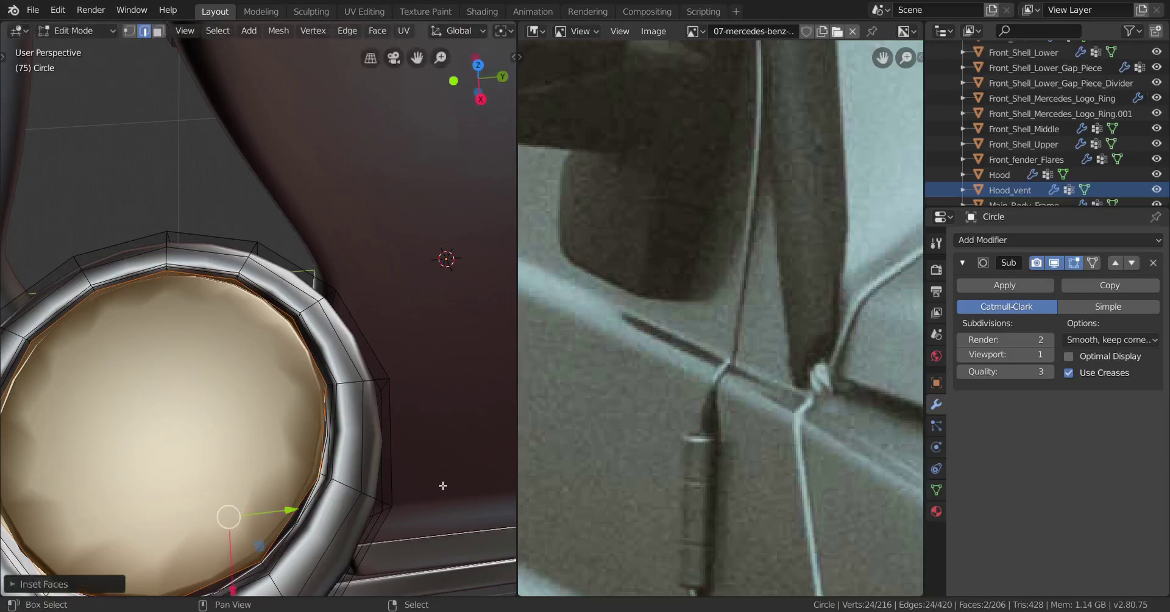
{"action": "key", "text": "i"}
{"action": "left_click", "coordinate": [437, 485]}
Check the caps in Object Mode and add a centred edge loop around the top cap's raised rim.
{"action": "key", "text": "Tab"}
{"action": "scroll", "coordinate": [402, 480], "scroll_direction": "down", "scroll_amount": 5}
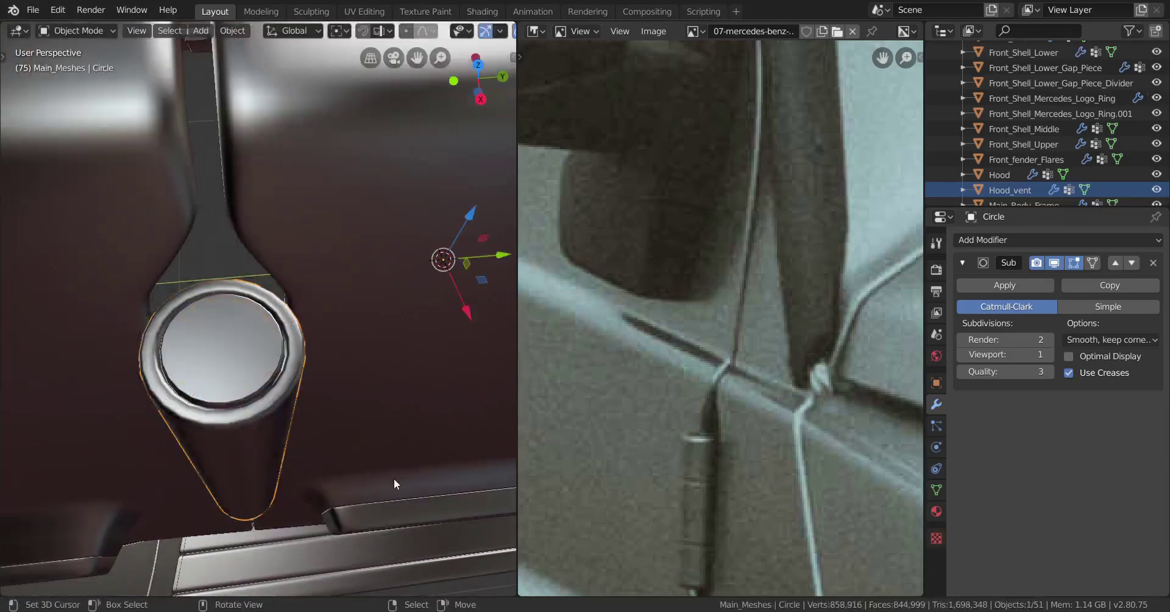
{"action": "middle_click_drag", "start_coordinate": [394, 478], "coordinate": [404, 437]}
{"action": "key", "text": "Tab"}
{"action": "scroll", "coordinate": [404, 437], "scroll_direction": "up", "scroll_amount": 5}
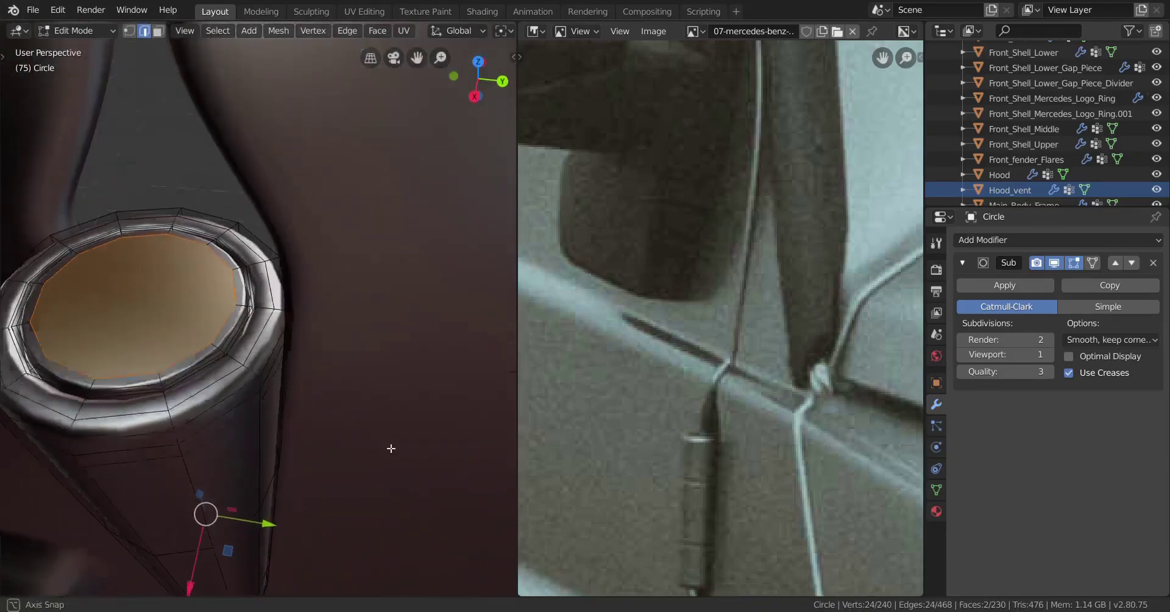
{"action": "key", "text": "ctrl+r"}
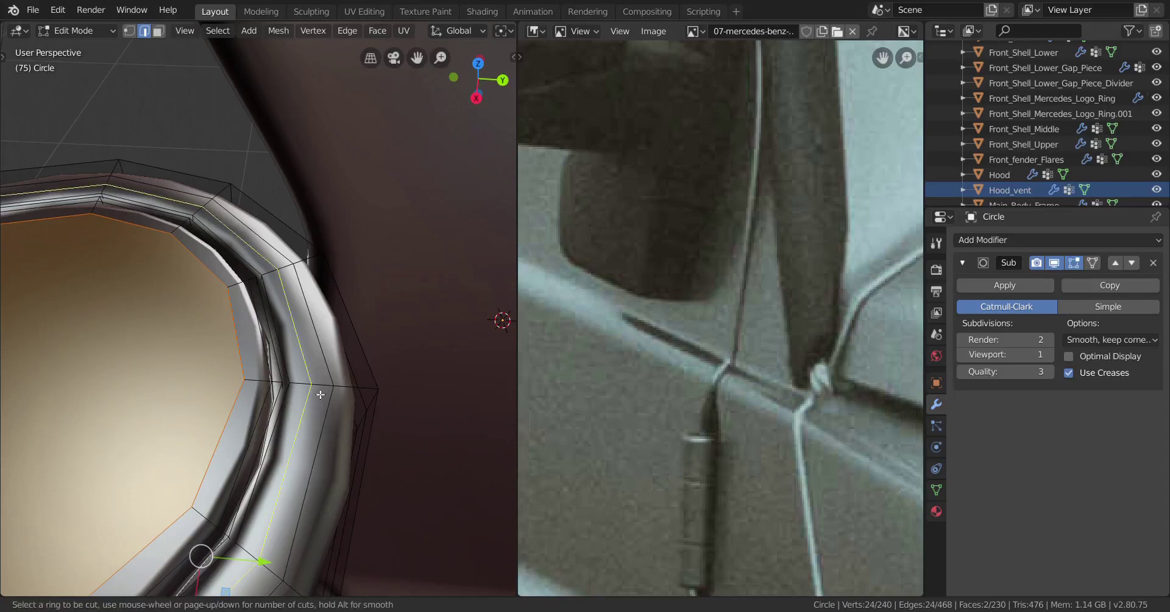
{"action": "left_click", "coordinate": [320, 394]}
{"action": "right_click", "coordinate": [320, 395]}
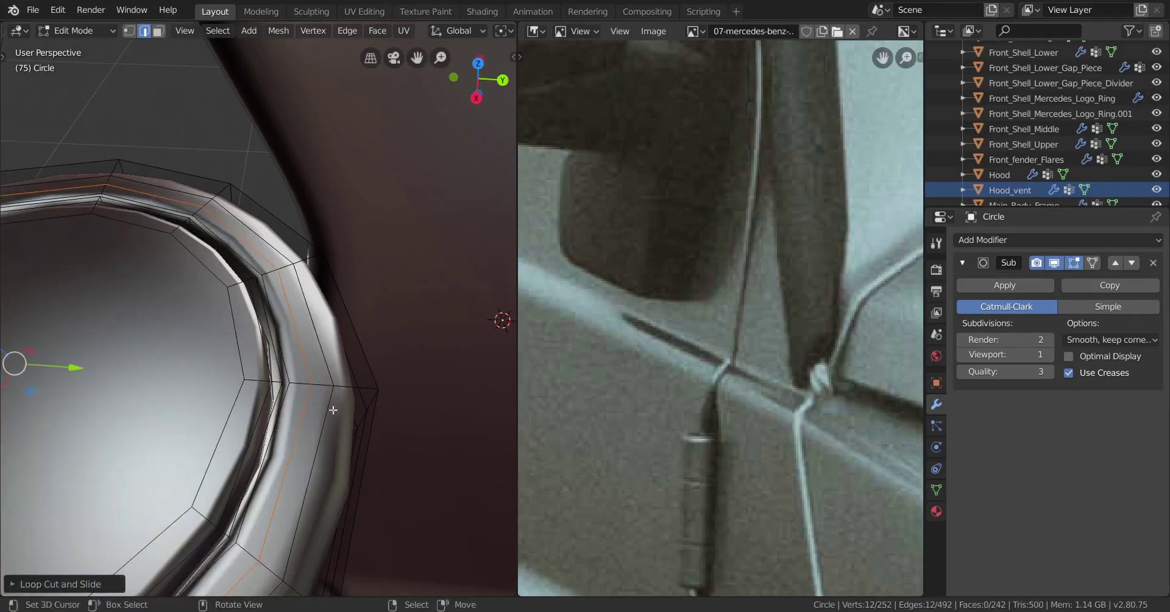
Inspect the hinge from below and add a centred edge loop around the bottom cap's raised rim.
{"action": "key", "text": "Tab"}
{"action": "scroll", "coordinate": [330, 428], "scroll_direction": "down", "scroll_amount": 5}
{"action": "middle_click_drag", "start_coordinate": [326, 426], "coordinate": [273, 255]}
{"action": "key", "text": "Tab"}
{"action": "middle_click_drag", "start_coordinate": [273, 255], "coordinate": [278, 281], "text": "shift"}
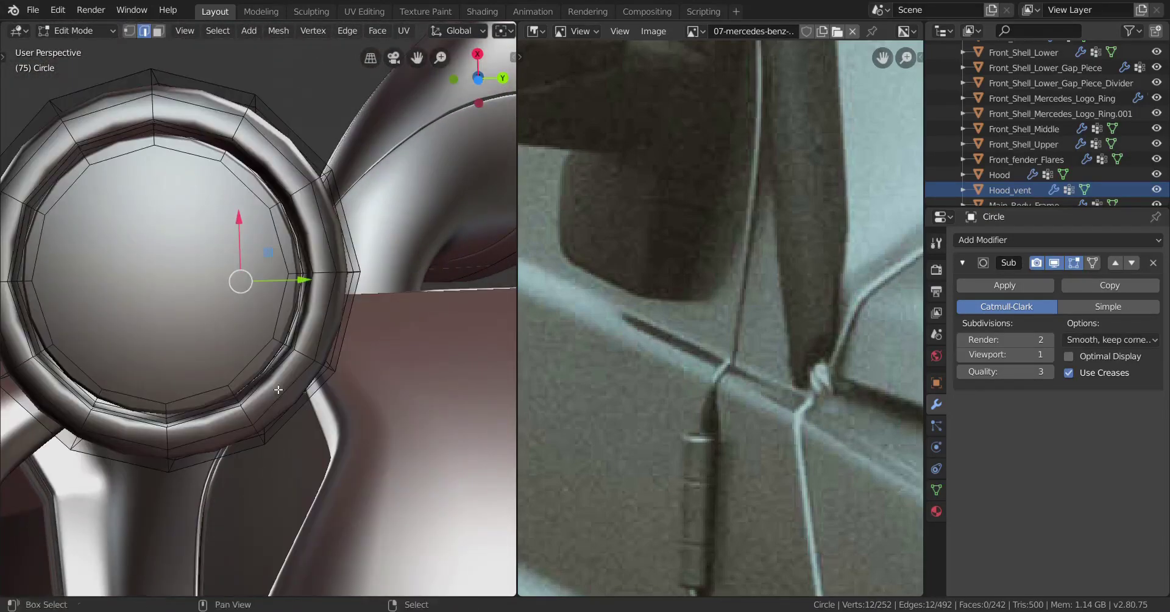
{"action": "key", "text": "ctrl+r"}
{"action": "left_click", "coordinate": [324, 276]}
{"action": "right_click", "coordinate": [324, 277]}
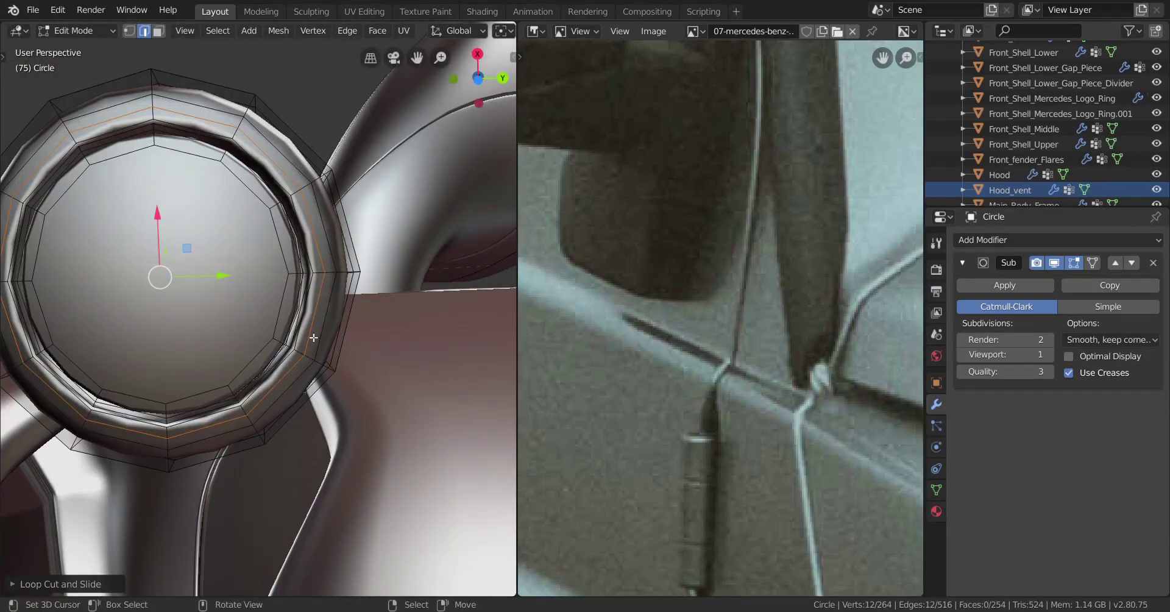
Select the two edge loops that ring the hinge cylinder's body.
{"action": "scroll", "coordinate": [314, 337], "scroll_direction": "down", "scroll_amount": 4}
{"action": "middle_click_drag", "start_coordinate": [306, 332], "coordinate": [262, 406]}
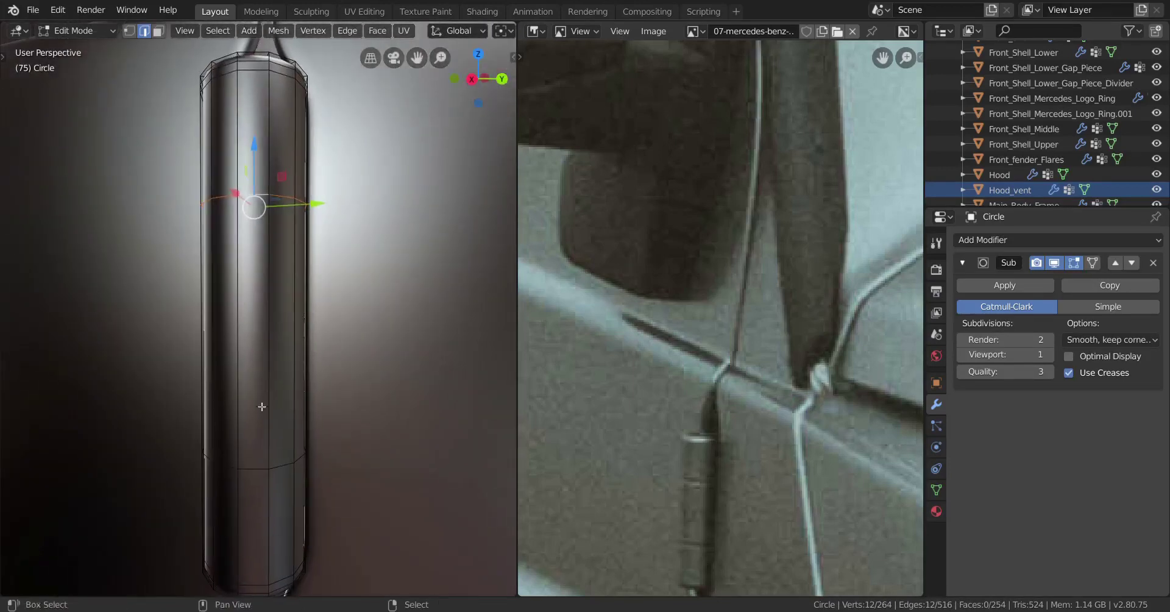
{"action": "middle_click_drag", "start_coordinate": [253, 474], "coordinate": [266, 482], "text": "shift"}
{"action": "left_click", "coordinate": [269, 484], "text": "alt+shift"}
{"action": "key", "text": "KP_3"}
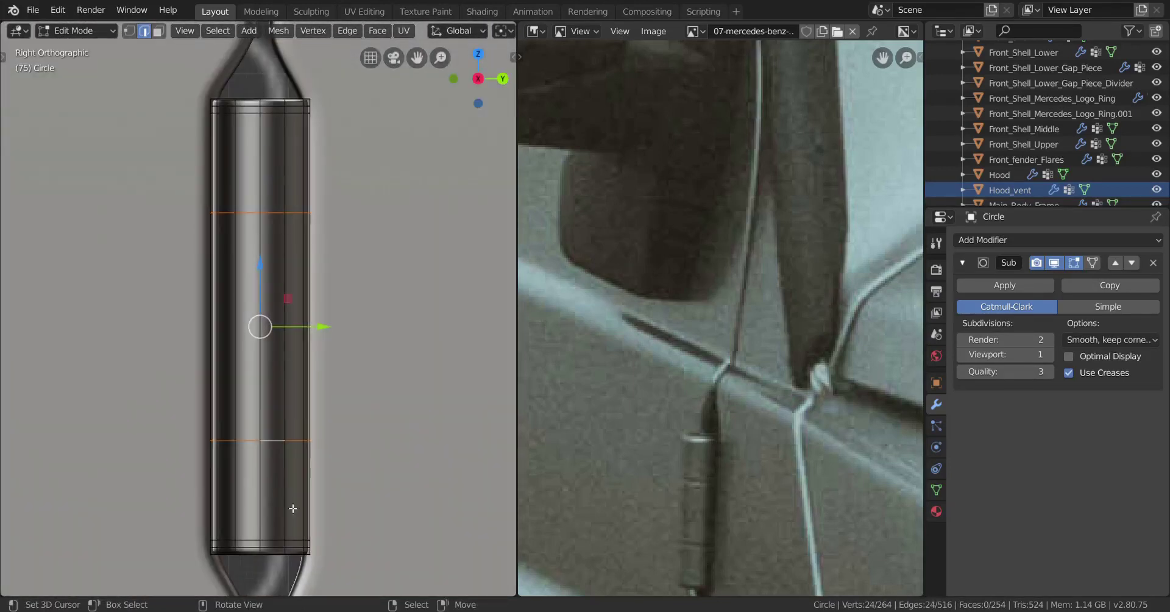
Try a four-segment bevel on both selected body loops, inspect its width up close, and undo it.
{"action": "scroll", "coordinate": [305, 445], "scroll_direction": "up", "scroll_amount": 3}
{"action": "key", "text": "ctrl+b"}
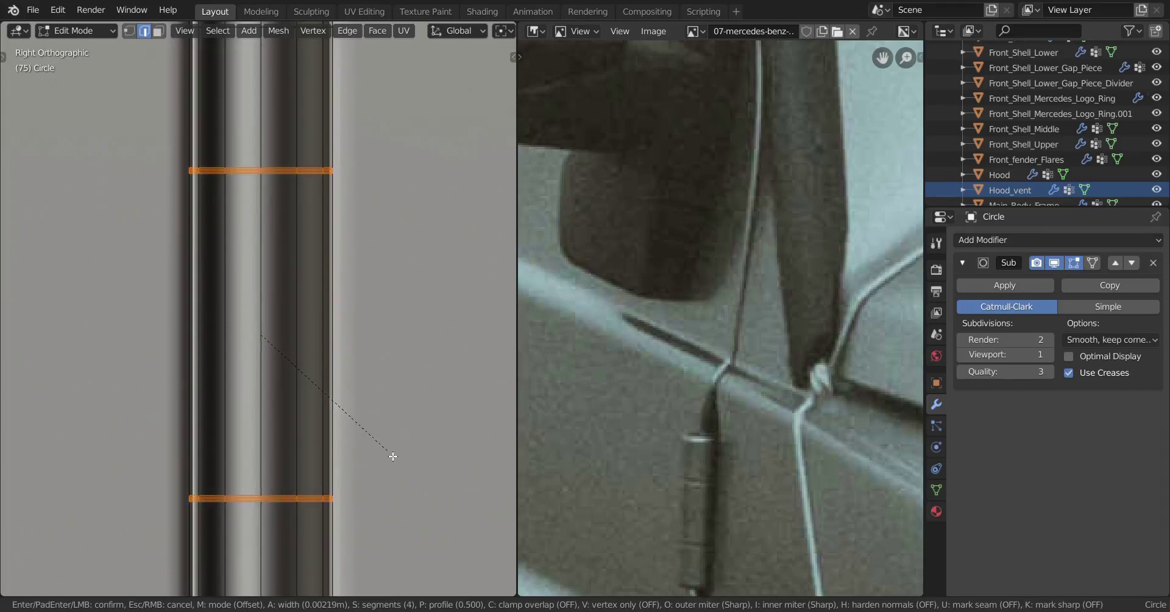
{"action": "left_click", "coordinate": [393, 456]}
{"action": "middle_click_drag", "start_coordinate": [354, 319], "coordinate": [351, 420], "text": "shift"}
{"action": "scroll", "coordinate": [360, 402], "scroll_direction": "up", "scroll_amount": 6}
{"action": "middle_click_drag", "start_coordinate": [376, 353], "coordinate": [290, 454], "text": "shift"}
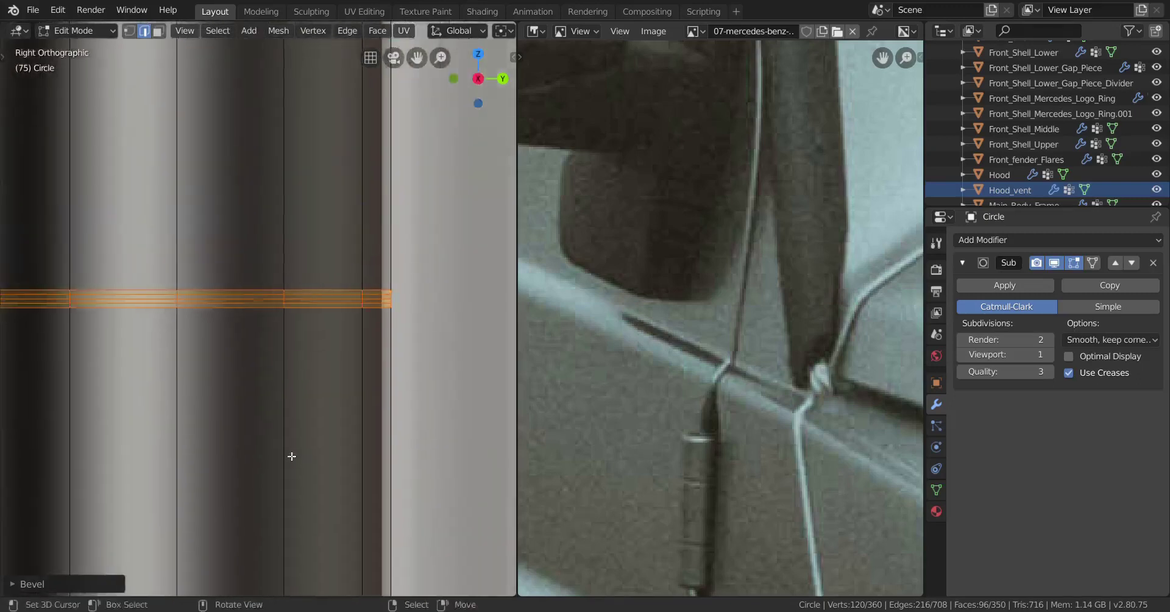
{"action": "scroll", "coordinate": [317, 434], "scroll_direction": "up", "scroll_amount": 3}
{"action": "middle_click_drag", "start_coordinate": [353, 411], "coordinate": [276, 412], "text": "shift"}
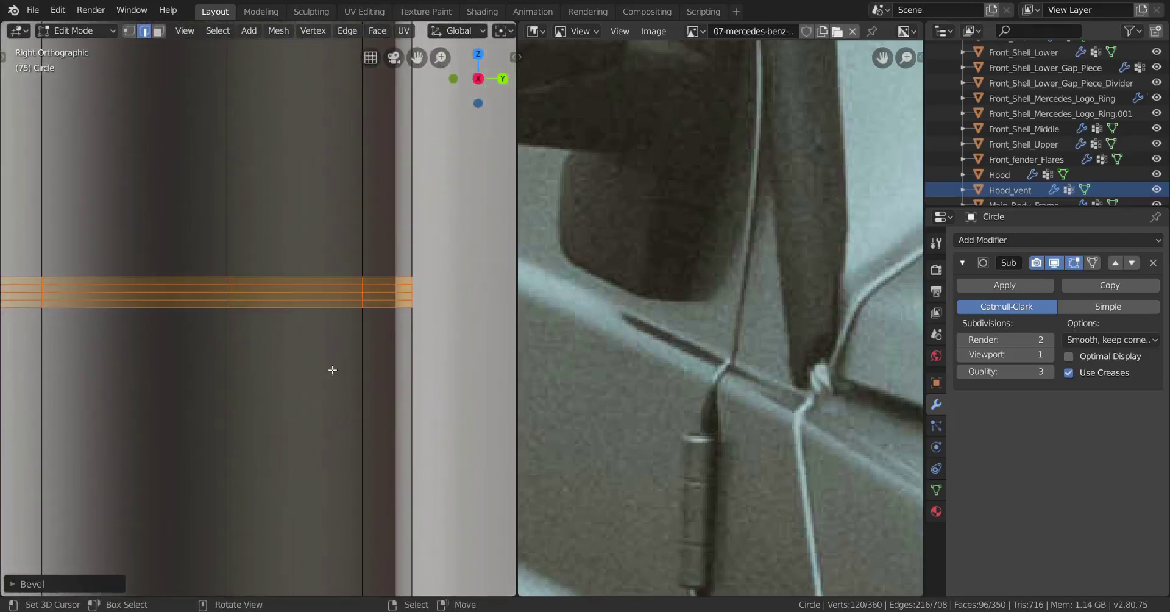
{"action": "scroll", "coordinate": [332, 370], "scroll_direction": "down", "scroll_amount": 1}
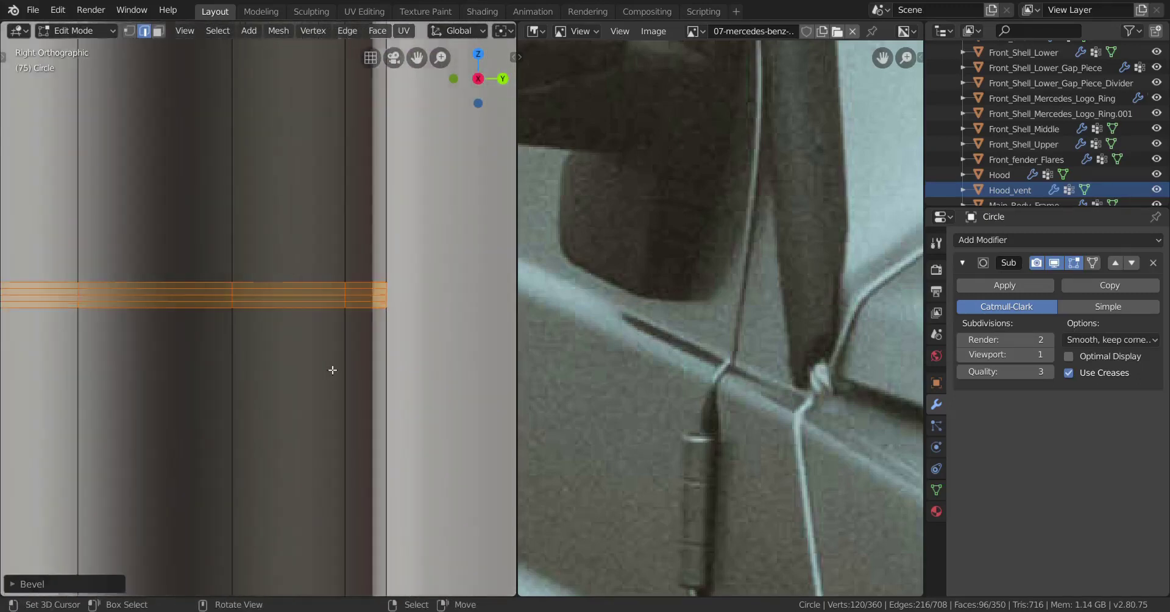
{"action": "key", "text": "ctrl+z"}
{"action": "key", "text": "ctrl+b"}
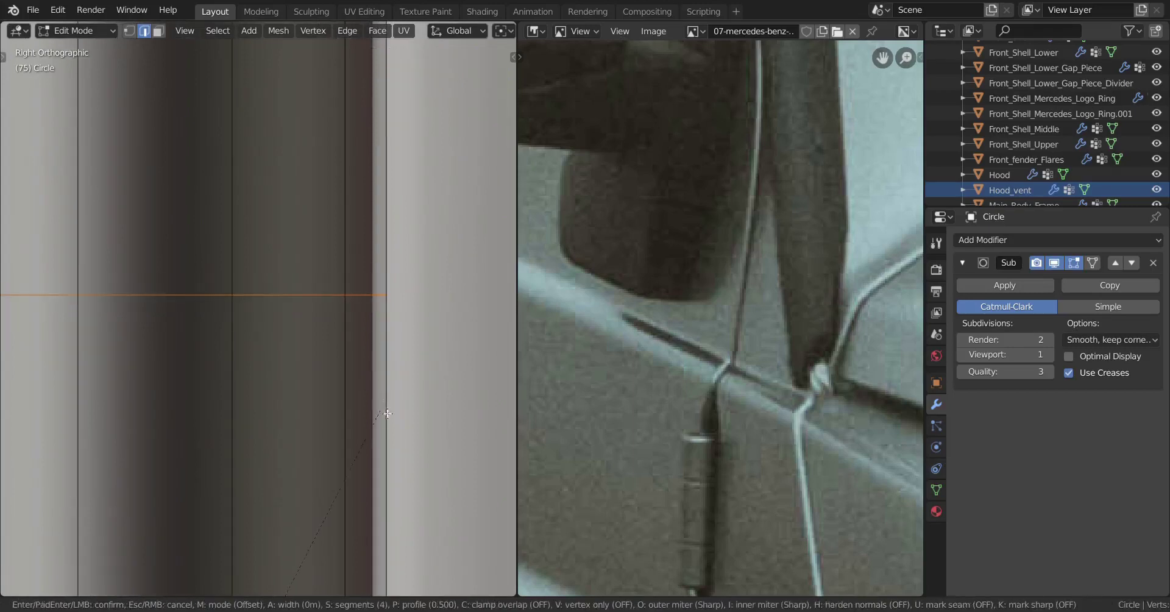
{"action": "scroll", "coordinate": [428, 376], "scroll_direction": "down", "scroll_amount": 2}
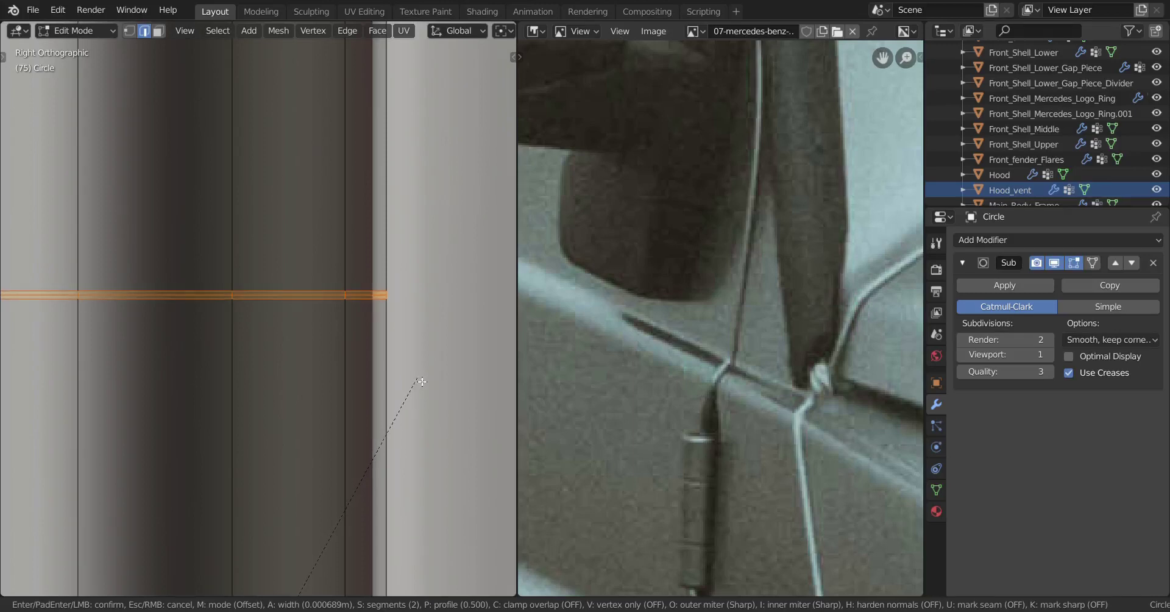
{"action": "key", "text": "Escape"}
Bevel both body edge loops with two segments, about 0.0012 m wide.
{"action": "key", "text": "ctrl+b"}
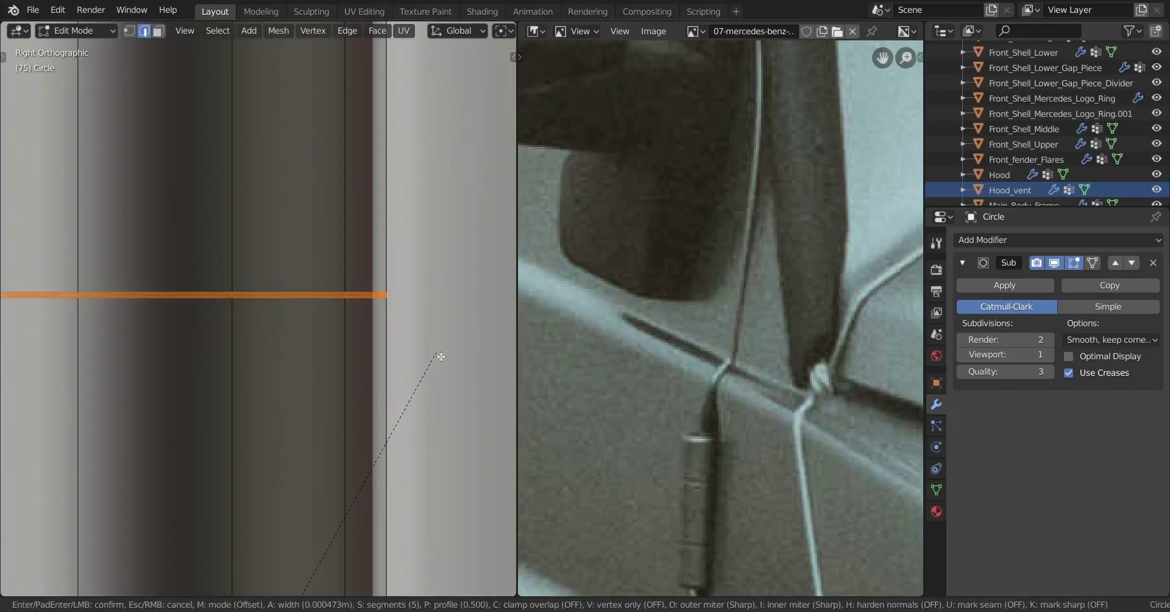
{"action": "scroll", "coordinate": [483, 334], "scroll_direction": "down", "scroll_amount": 1}
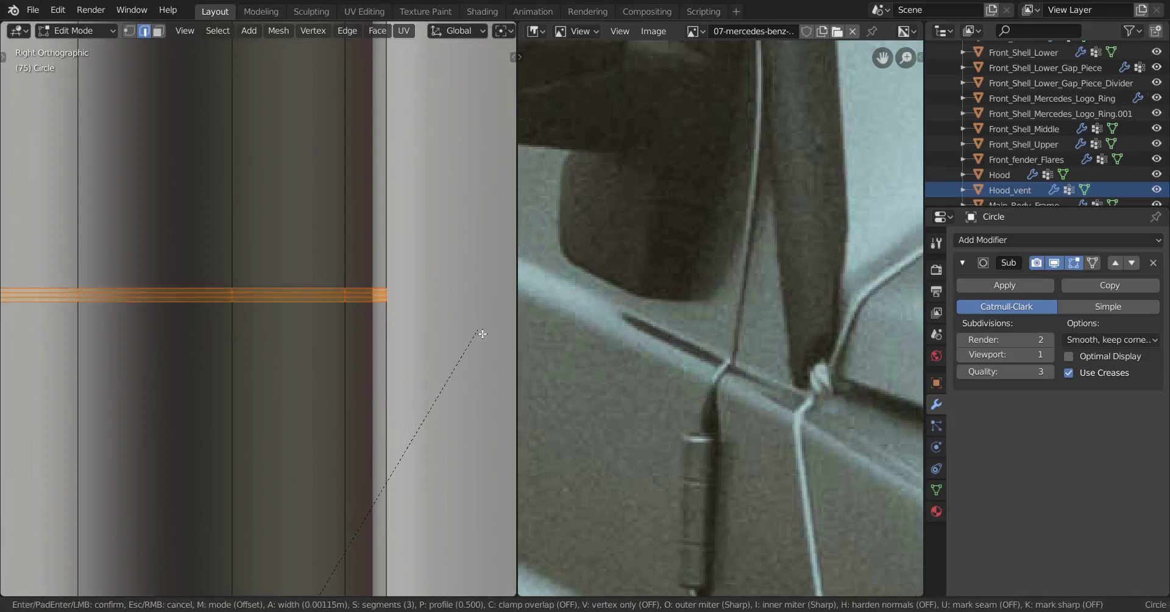
{"action": "scroll", "coordinate": [483, 334], "scroll_direction": "down", "scroll_amount": 1}
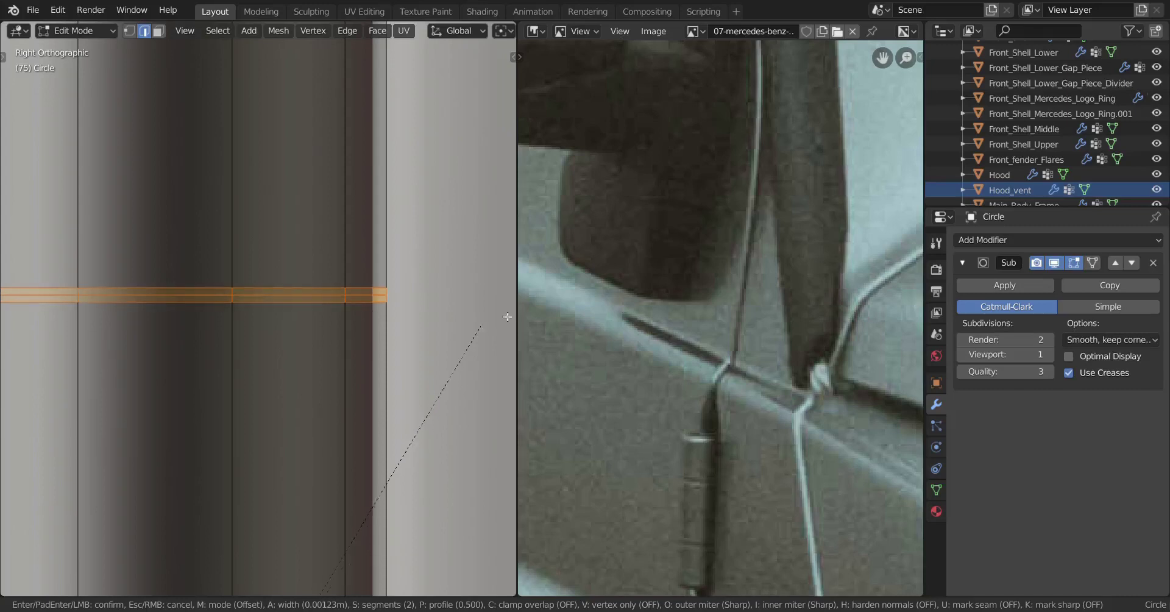
{"action": "left_click", "coordinate": [53, 285]}
{"action": "scroll", "coordinate": [225, 363], "scroll_direction": "down", "scroll_amount": 12}
{"action": "scroll", "coordinate": [277, 379], "scroll_direction": "up", "scroll_amount": 11}
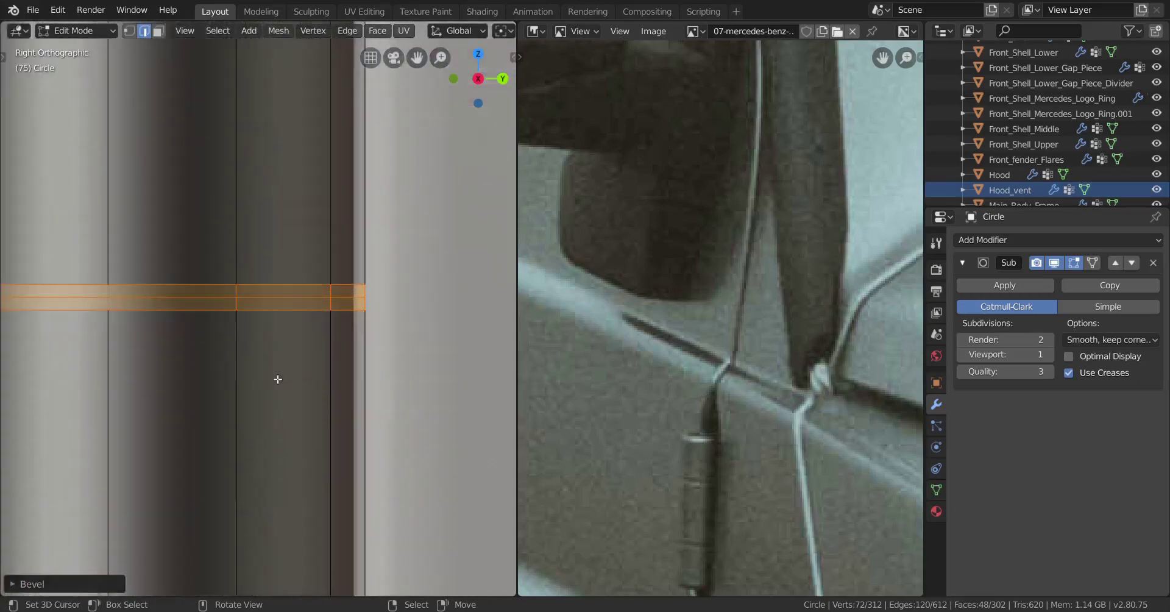
Select the middle loop of both bevels and bevel them again with two segments, about 0.0006 m wide.
{"action": "right_click", "coordinate": [215, 298], "text": "alt"}
{"action": "scroll", "coordinate": [208, 317], "scroll_direction": "down", "scroll_amount": 6}
{"action": "middle_click_drag", "start_coordinate": [207, 515], "coordinate": [226, 225], "text": "shift"}
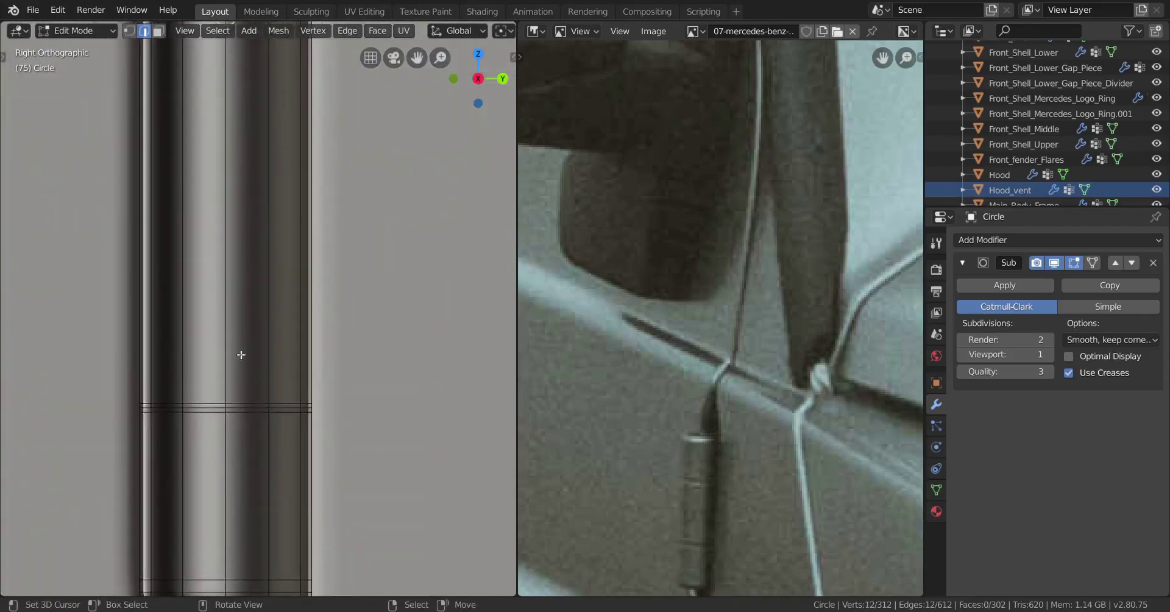
{"action": "scroll", "coordinate": [241, 359], "scroll_direction": "up", "scroll_amount": 4}
{"action": "right_click", "coordinate": [247, 514], "text": "alt+shift"}
{"action": "scroll", "coordinate": [255, 445], "scroll_direction": "down", "scroll_amount": 4}
{"action": "middle_click_drag", "start_coordinate": [266, 329], "coordinate": [266, 557], "text": "shift"}
{"action": "middle_click_drag", "start_coordinate": [262, 384], "coordinate": [222, 486], "text": "shift"}
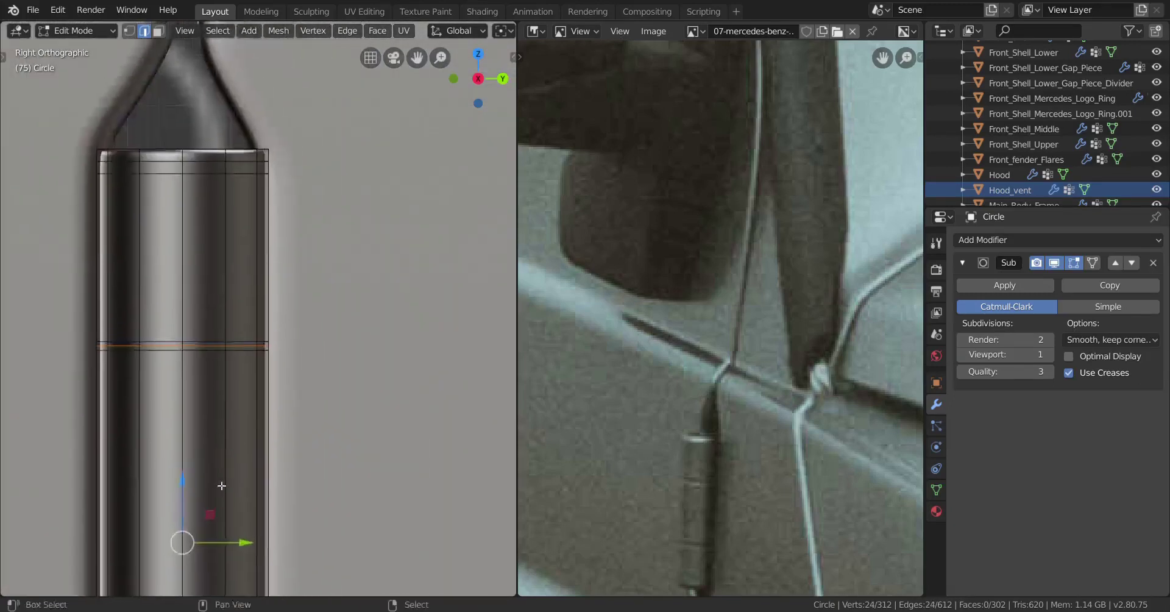
{"action": "scroll", "coordinate": [221, 486], "scroll_direction": "up", "scroll_amount": 6}
{"action": "key", "text": "n"}
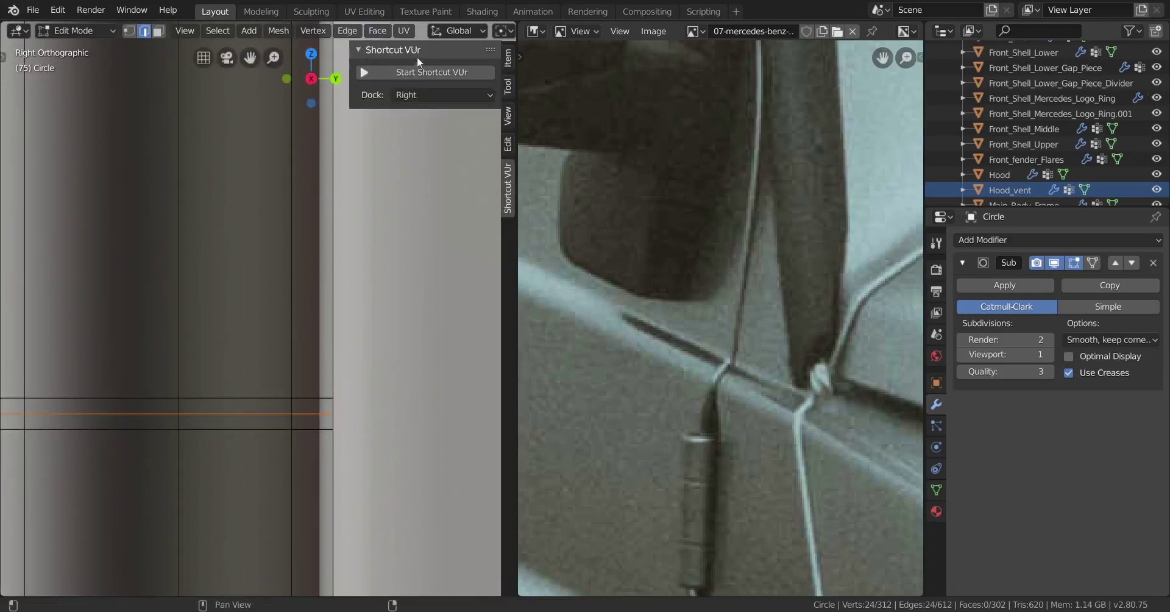
{"action": "key", "text": "n"}
{"action": "key", "text": "ctrl+b"}
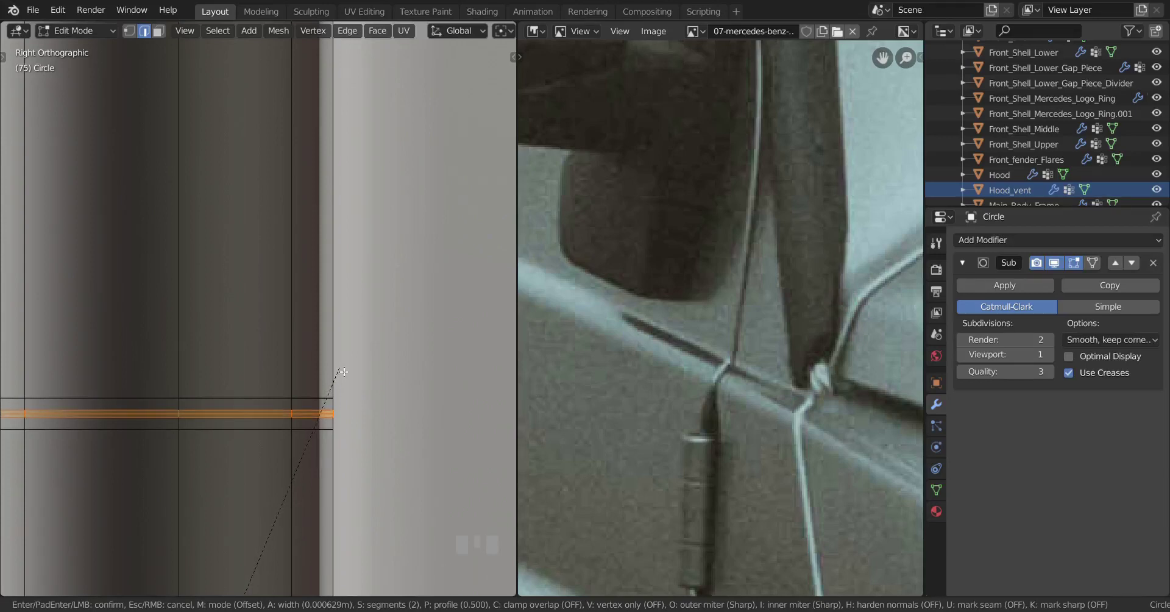
{"action": "left_click", "coordinate": [331, 389], "text": "shift"}
Select the centre loop of each narrow bevel and scale both inward, locking global Z, to form two grooves.
{"action": "right_click", "coordinate": [272, 414], "text": "alt"}
{"action": "middle_click_drag", "start_coordinate": [272, 413], "coordinate": [275, 464], "text": "shift"}
{"action": "scroll", "coordinate": [243, 368], "scroll_direction": "up", "scroll_amount": 1}
{"action": "scroll", "coordinate": [244, 369], "scroll_direction": "up", "scroll_amount": 2}
{"action": "scroll", "coordinate": [249, 380], "scroll_direction": "down", "scroll_amount": 2}
{"action": "scroll", "coordinate": [264, 413], "scroll_direction": "down", "scroll_amount": 1}
{"action": "scroll", "coordinate": [340, 458], "scroll_direction": "up", "scroll_amount": 1}
{"action": "key", "text": "s"}
{"action": "key", "text": "shift+z"}
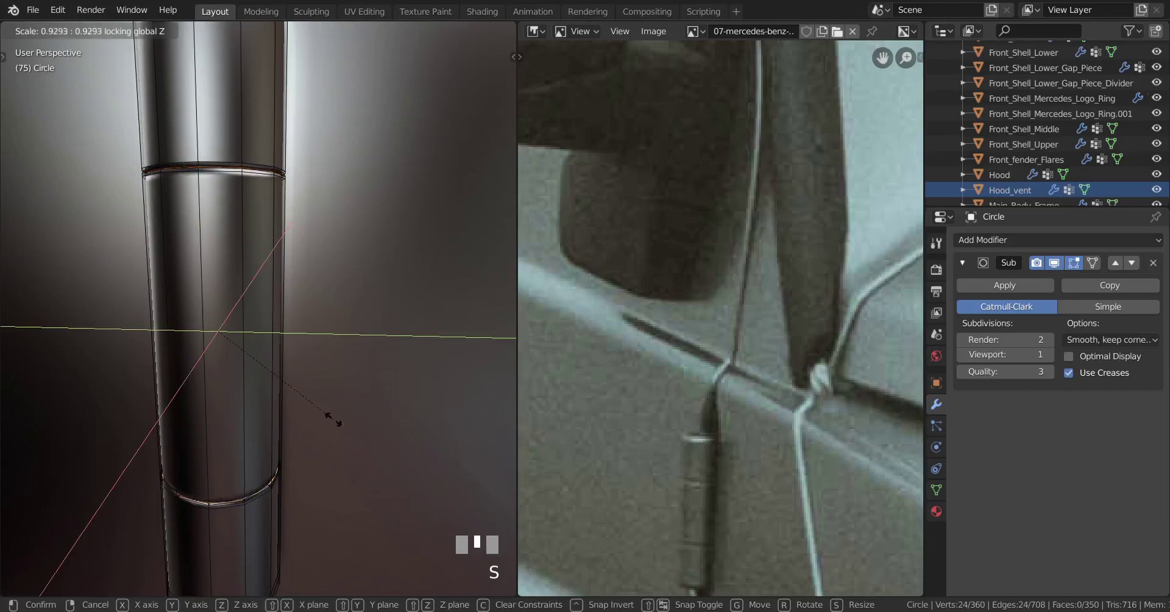
{"action": "left_click", "coordinate": [291, 384]}
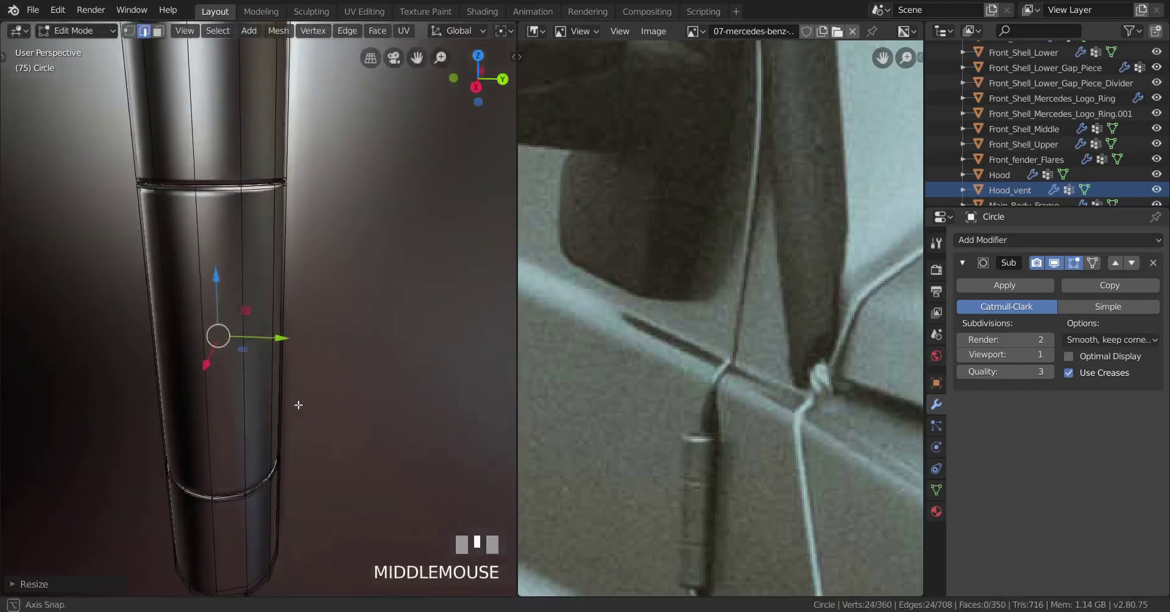
Deepen both grooves in wireframe display by scaling their centre loops to about 0.91, locking global Z.
{"action": "middle_click_drag", "start_coordinate": [295, 404], "coordinate": [392, 447]}
{"action": "scroll", "coordinate": [391, 447], "scroll_direction": "up", "scroll_amount": 2}
{"action": "key", "text": "s"}
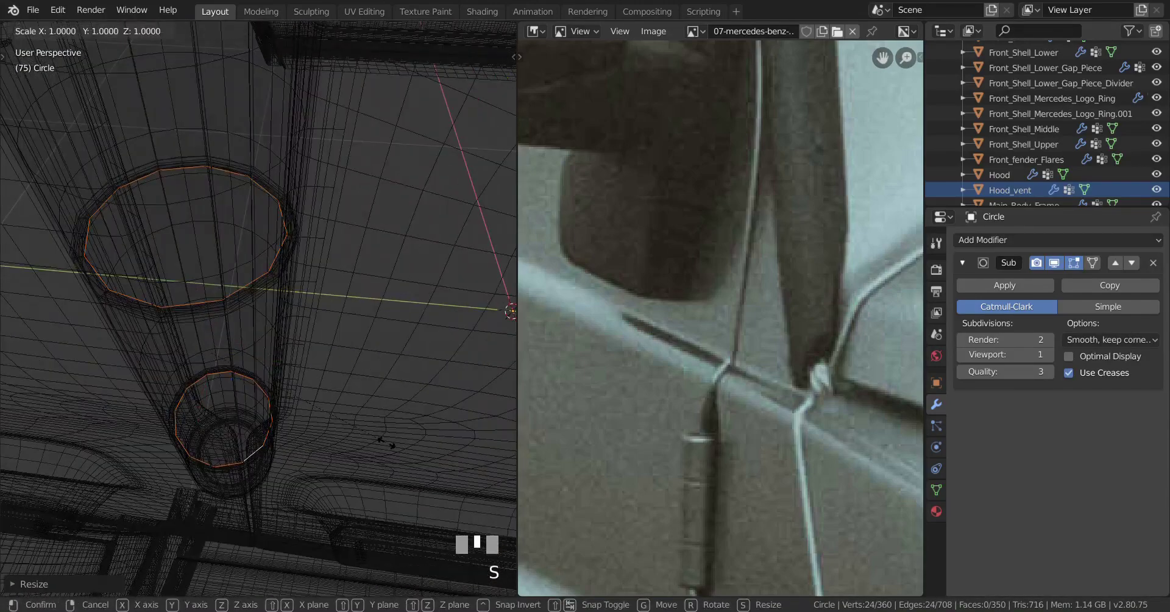
{"action": "key", "text": "shift+z"}
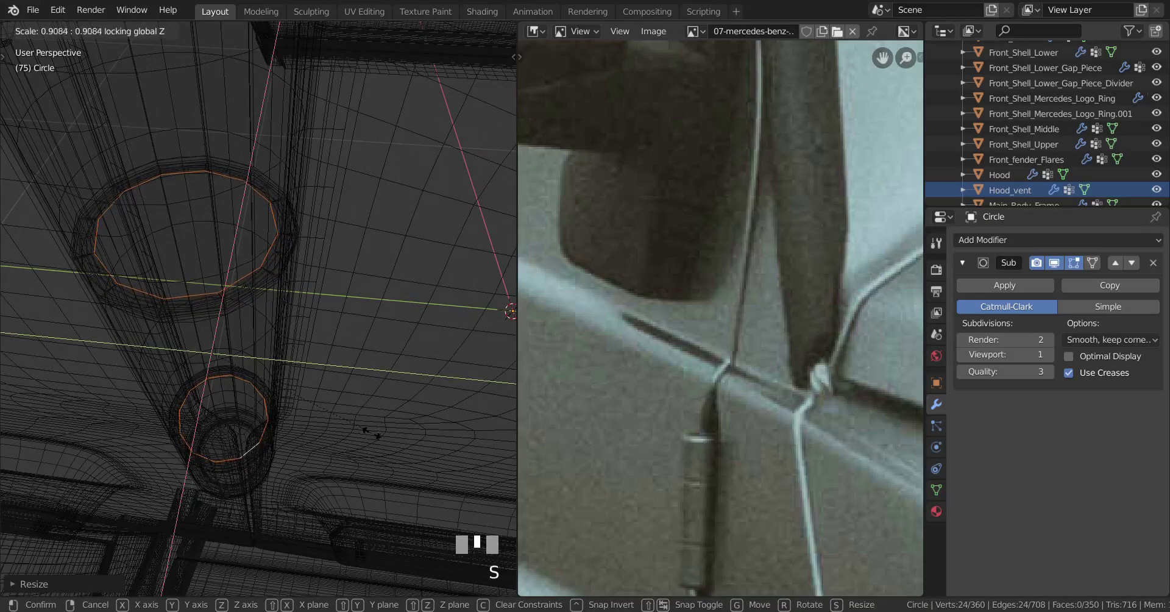
{"action": "left_click", "coordinate": [371, 432]}
Try centred edge loops on both walls of the lower groove, check them in Object Mode, and undo them.
{"action": "mouse_move", "coordinate": [373, 436]}
{"action": "middle_mouse_down"}
{"action": "mouse_move", "coordinate": [323, 468]}
{"action": "mouse_move", "coordinate": [303, 382]}
{"action": "mouse_move", "coordinate": [291, 456]}
{"action": "mouse_move", "coordinate": [295, 420]}
{"action": "middle_mouse_up"}
{"action": "scroll", "coordinate": [287, 426], "scroll_direction": "up", "scroll_amount": 3}
{"action": "scroll", "coordinate": [297, 421], "scroll_direction": "up", "scroll_amount": 2}
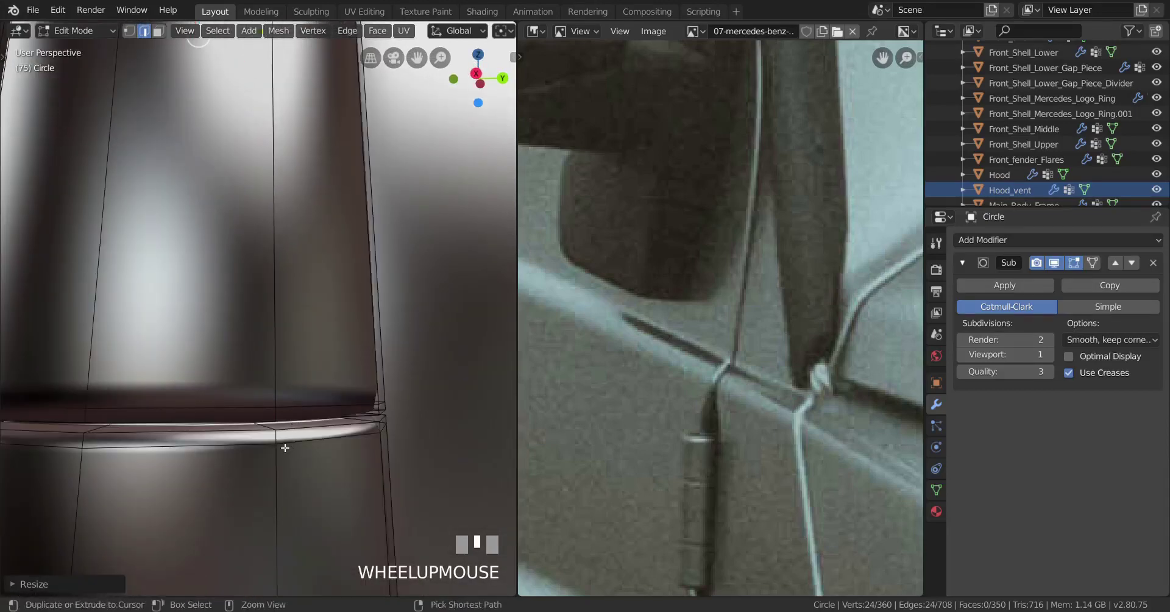
{"action": "key", "text": "ctrl+r"}
{"action": "left_click", "coordinate": [282, 434]}
{"action": "right_click", "coordinate": [282, 434]}
{"action": "key", "text": "ctrl+r"}
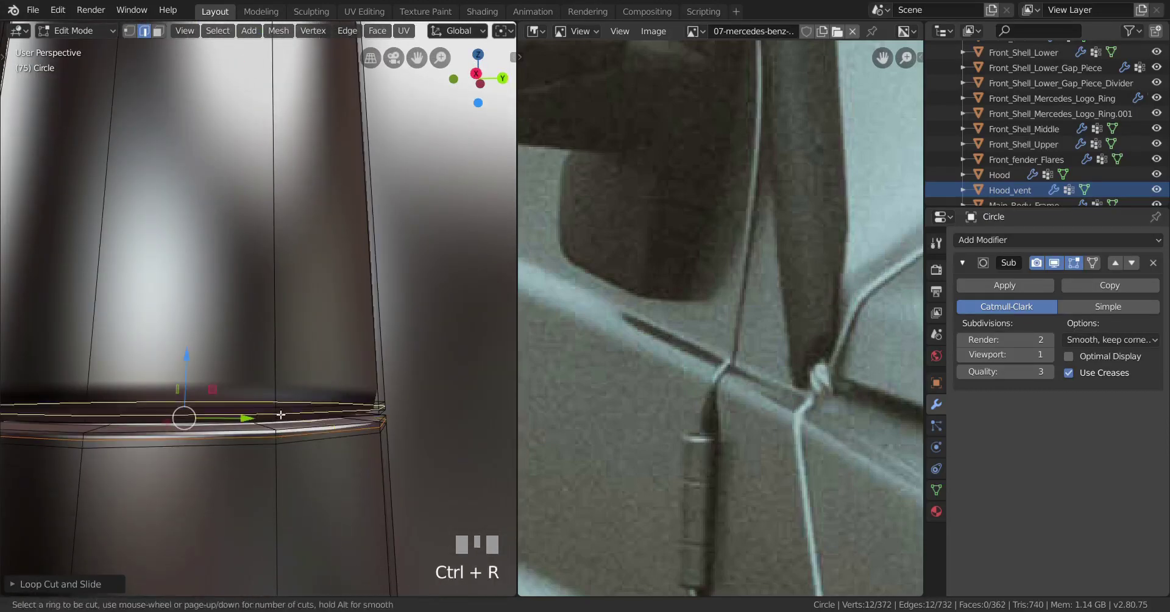
{"action": "left_click", "coordinate": [280, 412]}
{"action": "right_click", "coordinate": [280, 412]}
{"action": "scroll", "coordinate": [282, 412], "scroll_direction": "down", "scroll_amount": 7}
{"action": "key", "text": "Tab"}
{"action": "middle_click_drag", "start_coordinate": [305, 403], "coordinate": [284, 414]}
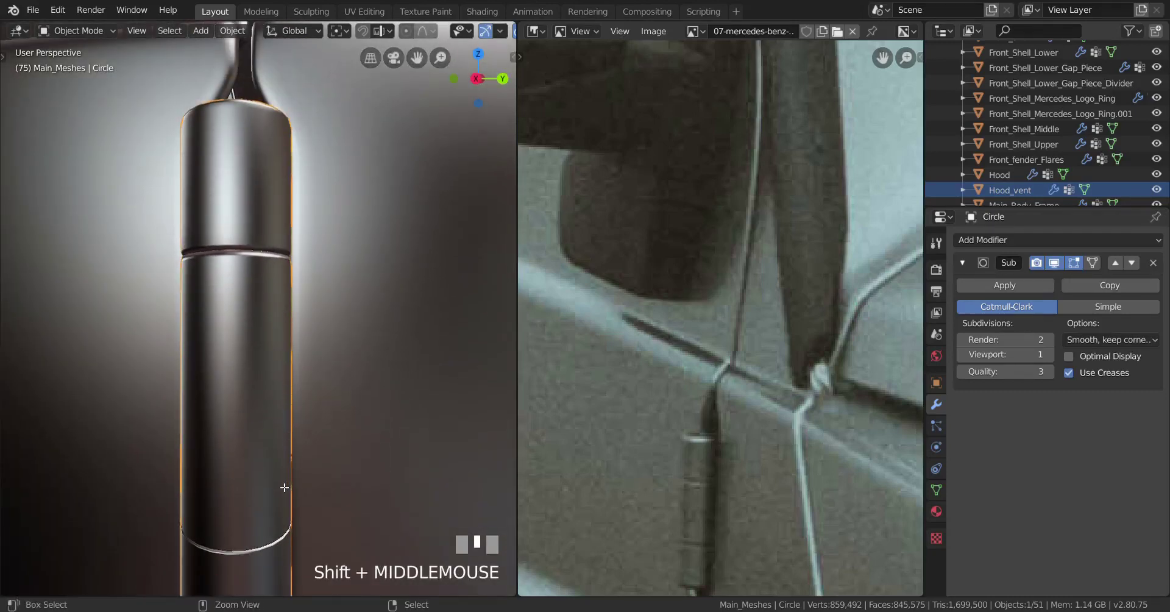
{"action": "key", "text": "ctrl+z"}
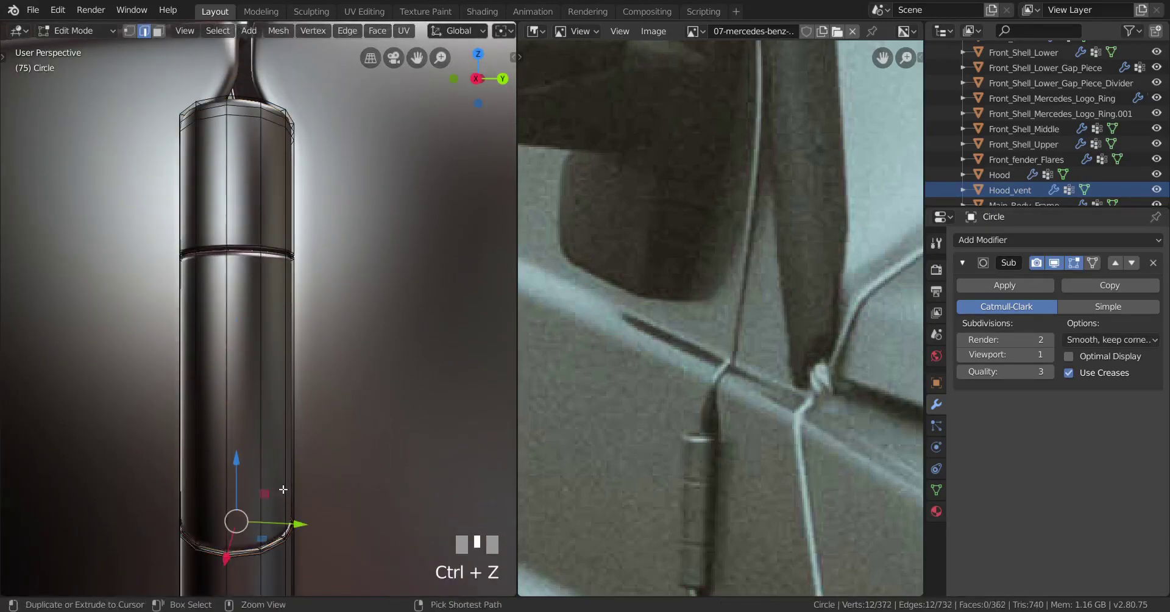
Add supporting edge loops below and above the lower groove, sliding each close to the groove's edge.
{"action": "middle_click_drag", "start_coordinate": [284, 489], "coordinate": [300, 447], "text": "shift"}
{"action": "scroll", "coordinate": [283, 341], "scroll_direction": "up", "scroll_amount": 3}
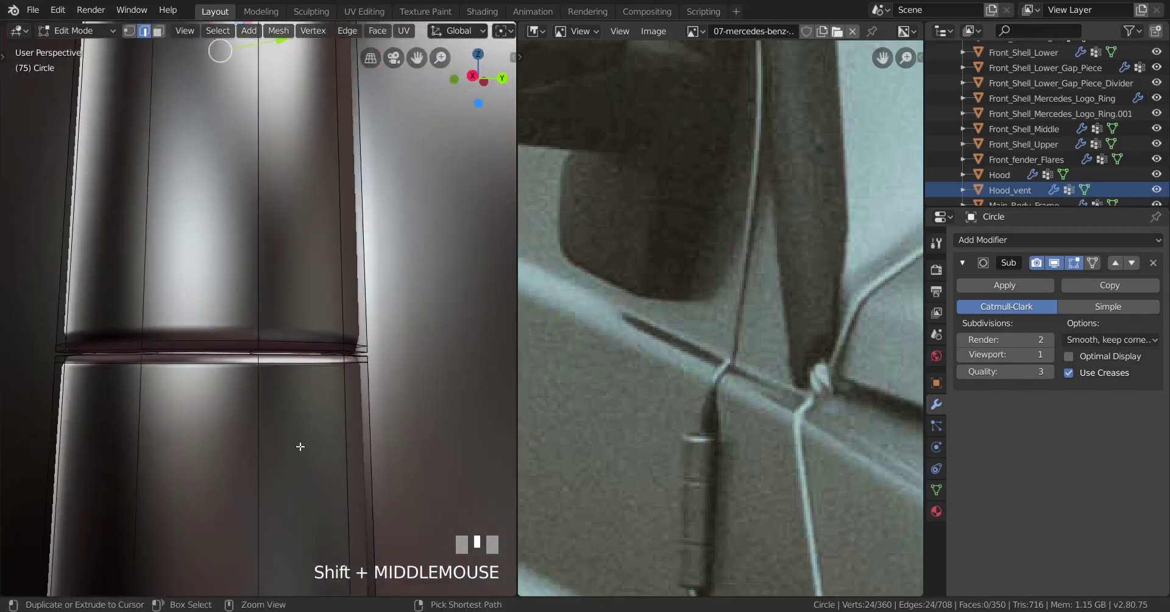
{"action": "left_click", "coordinate": [283, 447]}
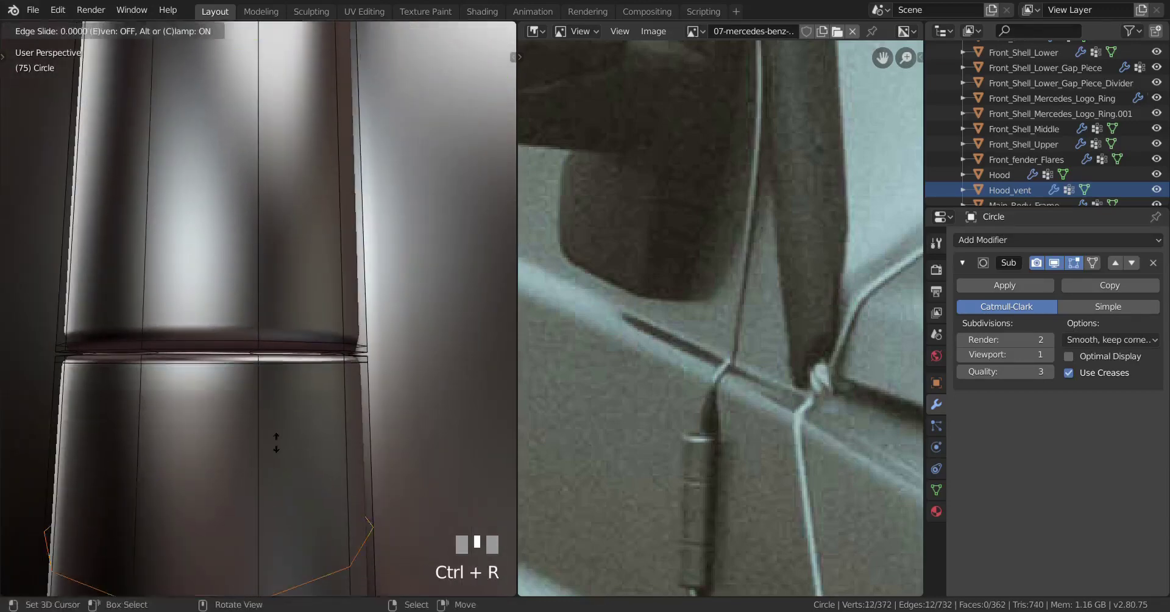
{"action": "left_click", "coordinate": [312, 202]}
{"action": "left_click", "coordinate": [279, 211]}
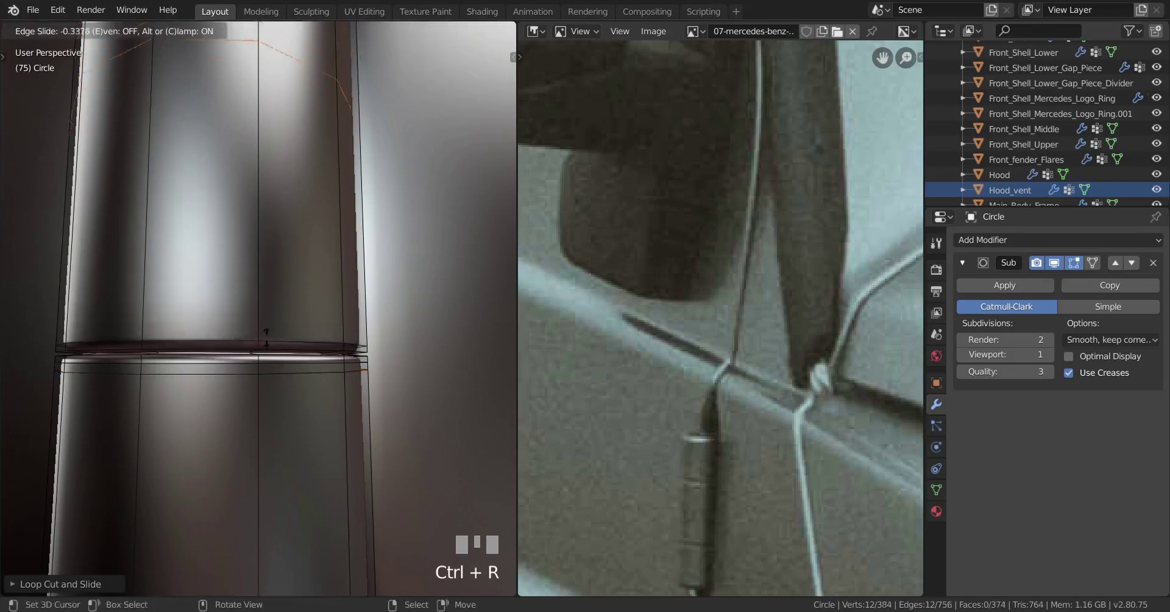
{"action": "left_click", "coordinate": [287, 577], "text": "shift"}
Add supporting edge loops below and above the upper groove, sliding each close to the groove's edge.
{"action": "middle_click_drag", "start_coordinate": [292, 122], "coordinate": [286, 371], "text": "shift"}
{"action": "middle_click_drag", "start_coordinate": [266, 183], "coordinate": [259, 435], "text": "shift"}
{"action": "middle_click_drag", "start_coordinate": [259, 436], "coordinate": [255, 366]}
{"action": "key", "text": "ctrl+r"}
{"action": "left_click", "coordinate": [255, 298]}
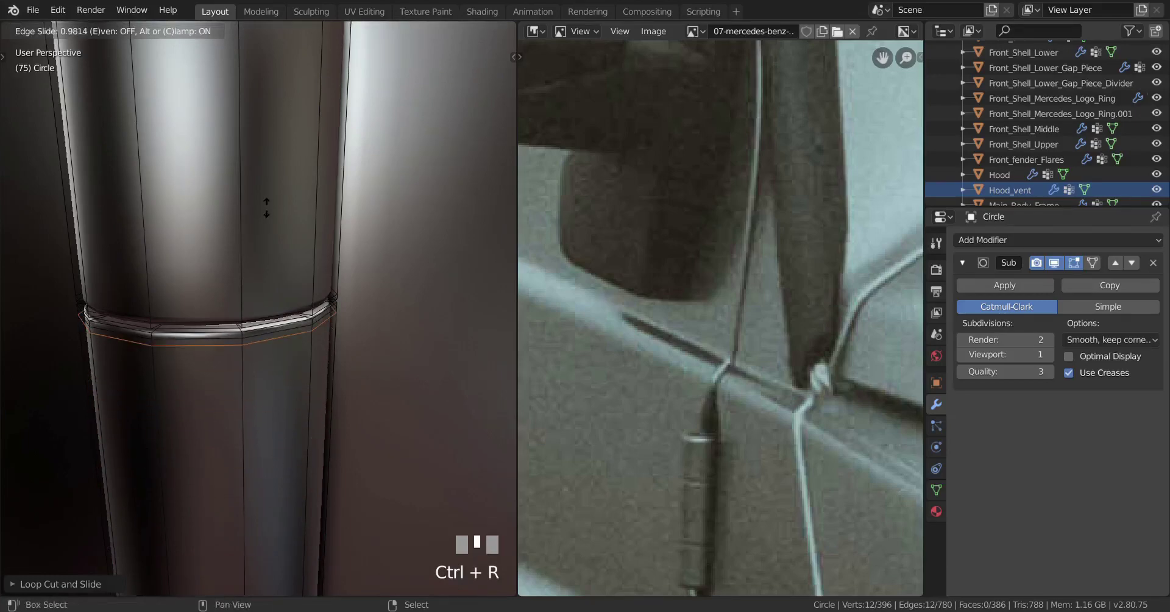
{"action": "left_click", "coordinate": [266, 207], "text": "shift"}
{"action": "key", "text": "ctrl+r"}
{"action": "left_click", "coordinate": [251, 179]}
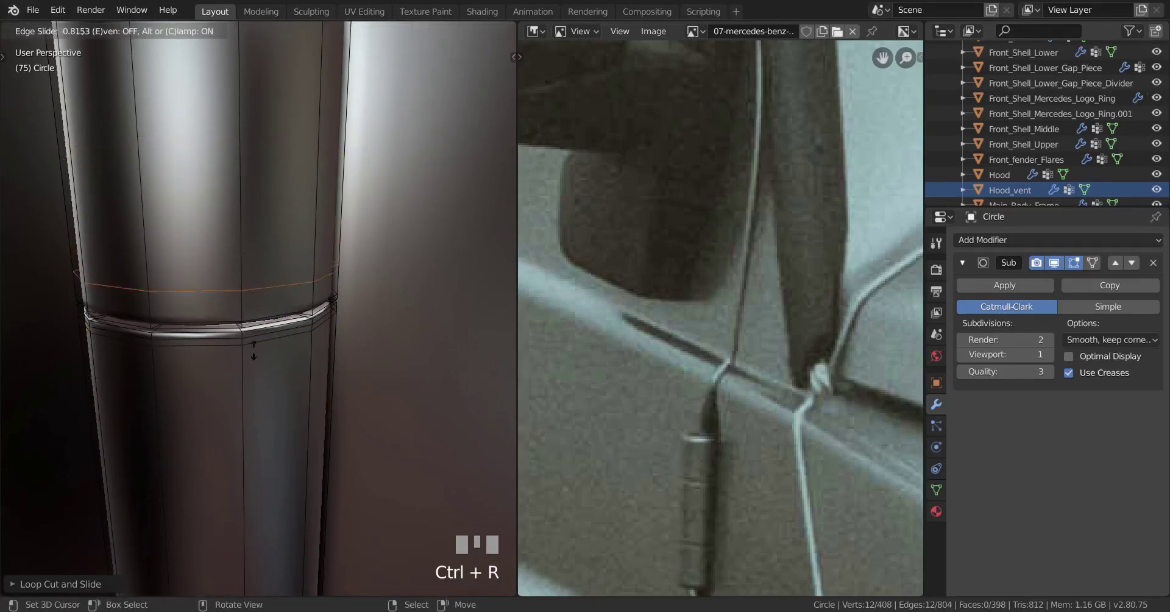
{"action": "left_click", "coordinate": [264, 409]}
Deselect everything in Object Mode and examine the grooved hinge on the car body from several angles.
{"action": "key", "text": "Tab"}
{"action": "scroll", "coordinate": [264, 409], "scroll_direction": "down", "scroll_amount": 4}
{"action": "middle_click_drag", "start_coordinate": [264, 409], "coordinate": [294, 358]}
{"action": "scroll", "coordinate": [216, 369], "scroll_direction": "down", "scroll_amount": 4}
{"action": "key", "text": "a"}
{"action": "key", "text": "alt+a"}
{"action": "scroll", "coordinate": [279, 416], "scroll_direction": "up", "scroll_amount": 4}
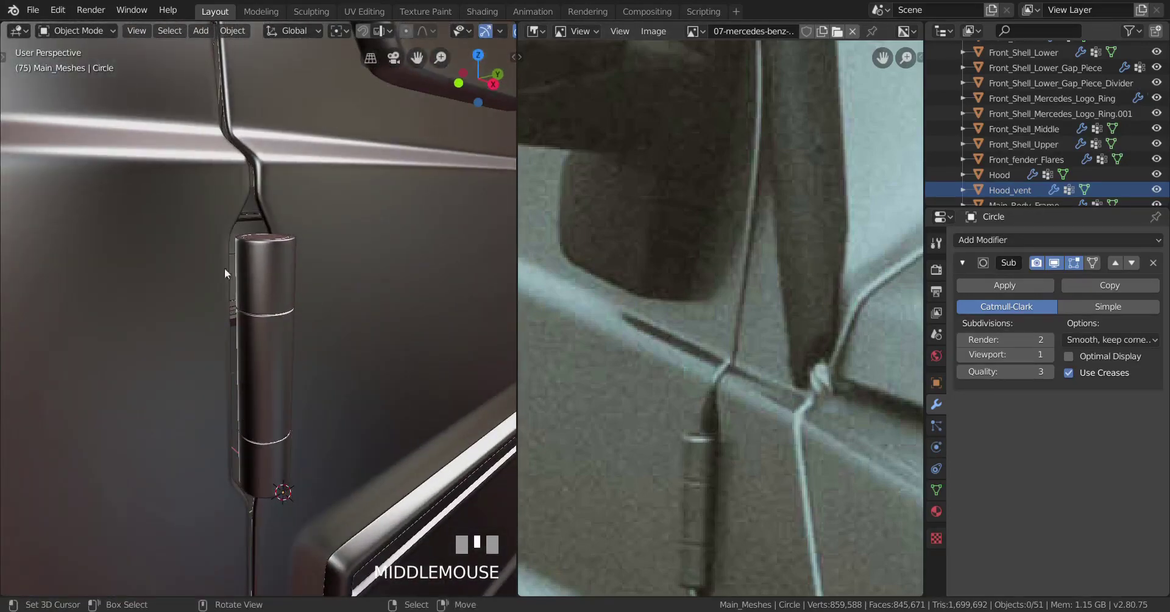
{"action": "middle_click_drag", "start_coordinate": [253, 315], "coordinate": [178, 352]}
Select the hinge and try to move it along global X relative to the body.
{"action": "right_click", "coordinate": [187, 342]}
{"action": "right_click", "coordinate": [228, 327]}
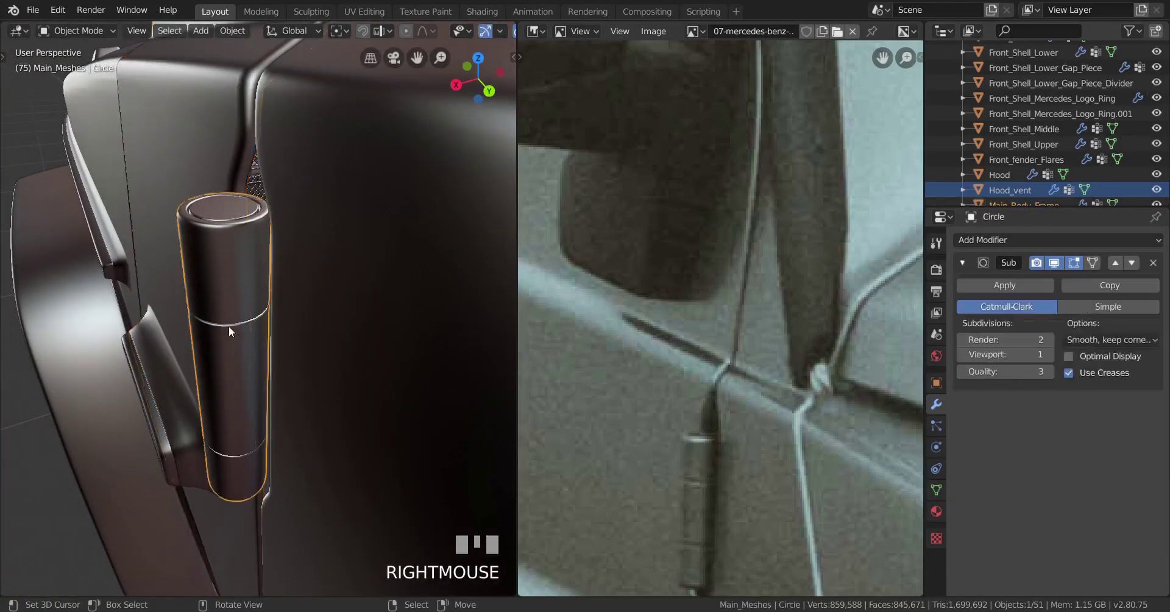
{"action": "middle_click_drag", "start_coordinate": [228, 327], "coordinate": [384, 372]}
{"action": "key", "text": "g"}
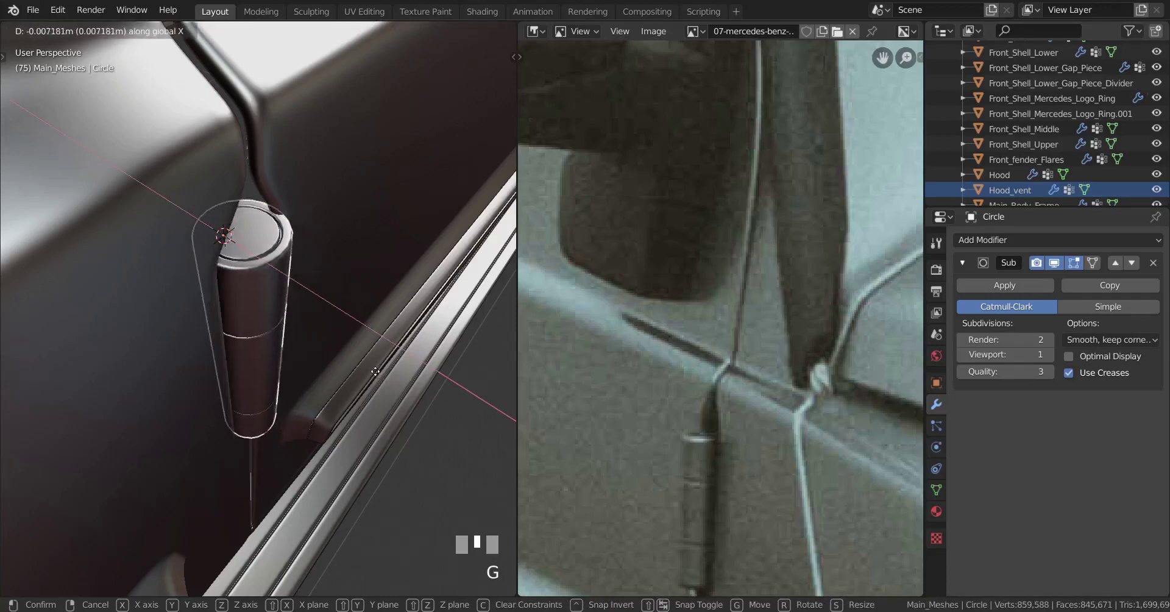
{"action": "right_click", "coordinate": [375, 372]}
{"action": "middle_click_drag", "start_coordinate": [375, 372], "coordinate": [333, 368]}
Select the hinge's whole mesh, scale it slightly thicker while locking global Z, and check it in Object Mode.
{"action": "key", "text": "Tab"}
{"action": "key", "text": "a"}
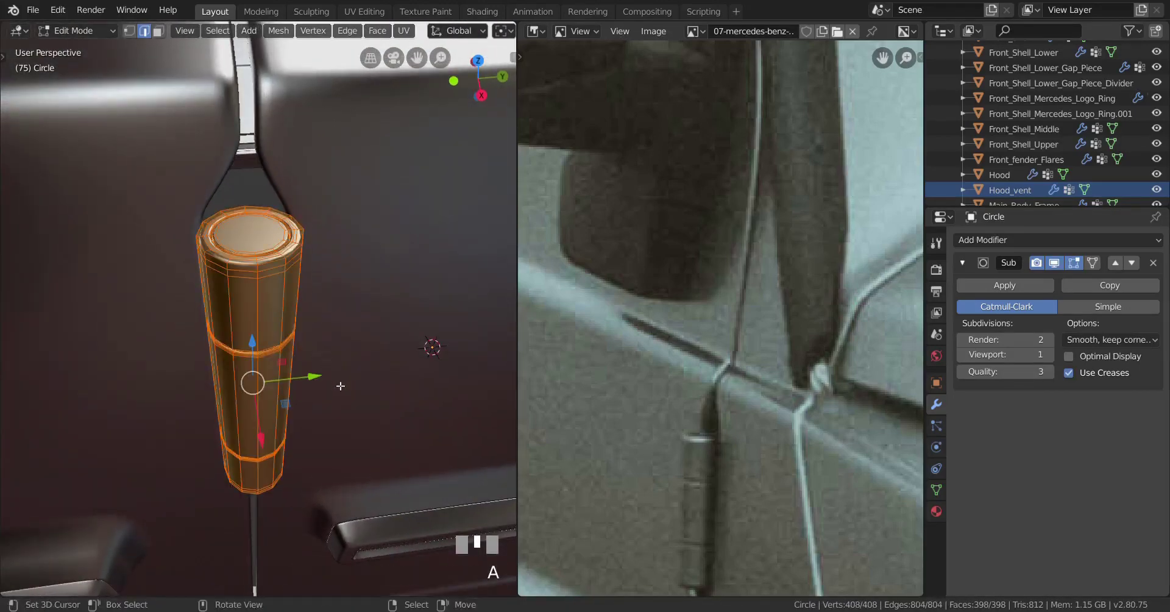
{"action": "key", "text": "s"}
{"action": "key", "text": "shift+z"}
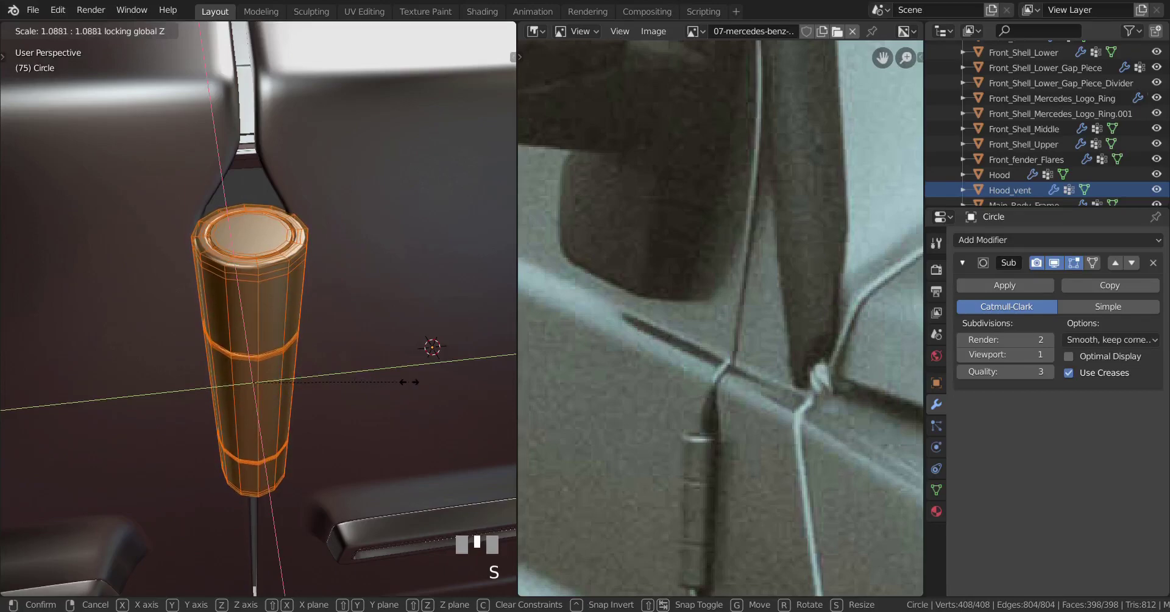
{"action": "left_click", "coordinate": [390, 381]}
{"action": "middle_click_drag", "start_coordinate": [390, 381], "coordinate": [346, 387]}
{"action": "key", "text": "Tab"}
{"action": "key", "text": "Tab"}
Try small adjustments to the position of the whole hinge mesh and undo the last change.
{"action": "left_click_drag", "start_coordinate": [338, 399], "coordinate": [333, 396]}
{"action": "middle_click_drag", "start_coordinate": [334, 394], "coordinate": [293, 379]}
{"action": "left_click_drag", "start_coordinate": [294, 379], "coordinate": [305, 372]}
{"action": "middle_click_drag", "start_coordinate": [304, 371], "coordinate": [310, 390]}
{"action": "key", "text": "ctrl+z"}
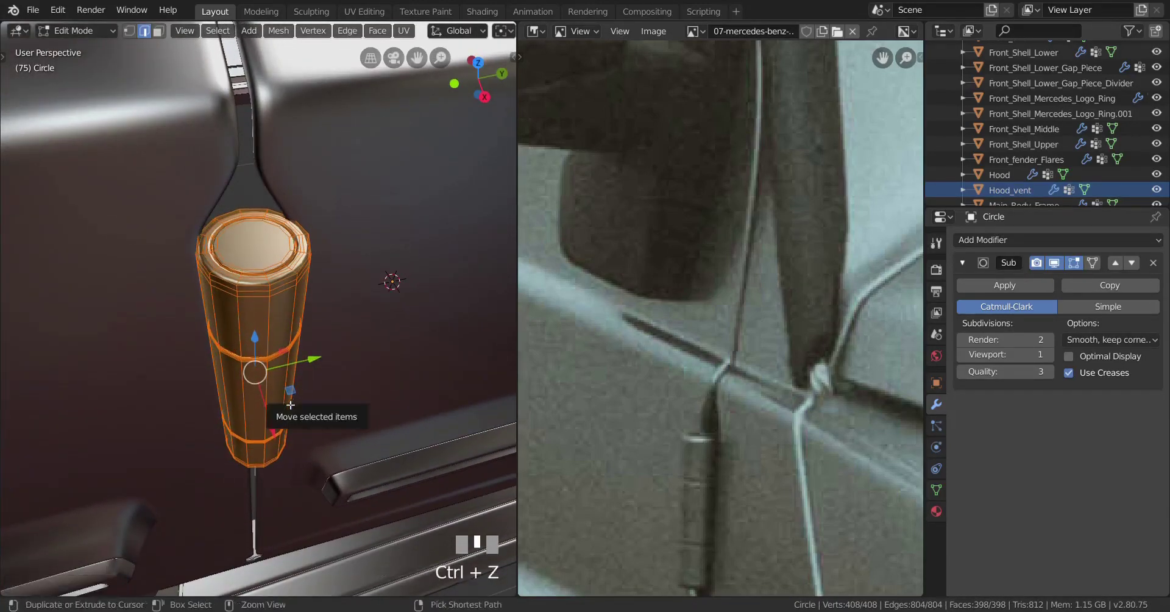
Nudge the whole hinge mesh slightly along global Y and X, then deselect it in Object Mode and check the fit.
{"action": "left_click_drag", "start_coordinate": [312, 360], "coordinate": [317, 357]}
{"action": "left_click_drag", "start_coordinate": [274, 432], "coordinate": [278, 437]}
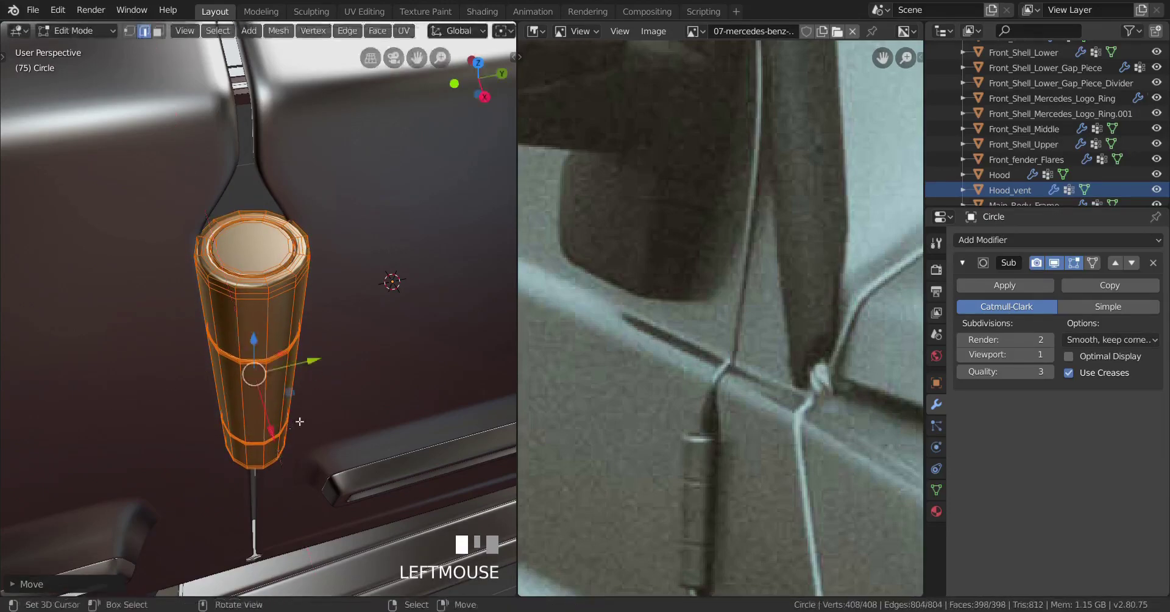
{"action": "key", "text": "Tab"}
{"action": "middle_click_drag", "start_coordinate": [298, 419], "coordinate": [466, 387]}
{"action": "key", "text": "a"}
{"action": "key", "text": "alt+a"}
{"action": "scroll", "coordinate": [331, 392], "scroll_direction": "up", "scroll_amount": 6}
{"action": "scroll", "coordinate": [389, 397], "scroll_direction": "up", "scroll_amount": 2}
In the hinge mesh, select the three neighbouring rim vertices on the car-facing side of the upper cap.
{"action": "right_click", "coordinate": [284, 393]}
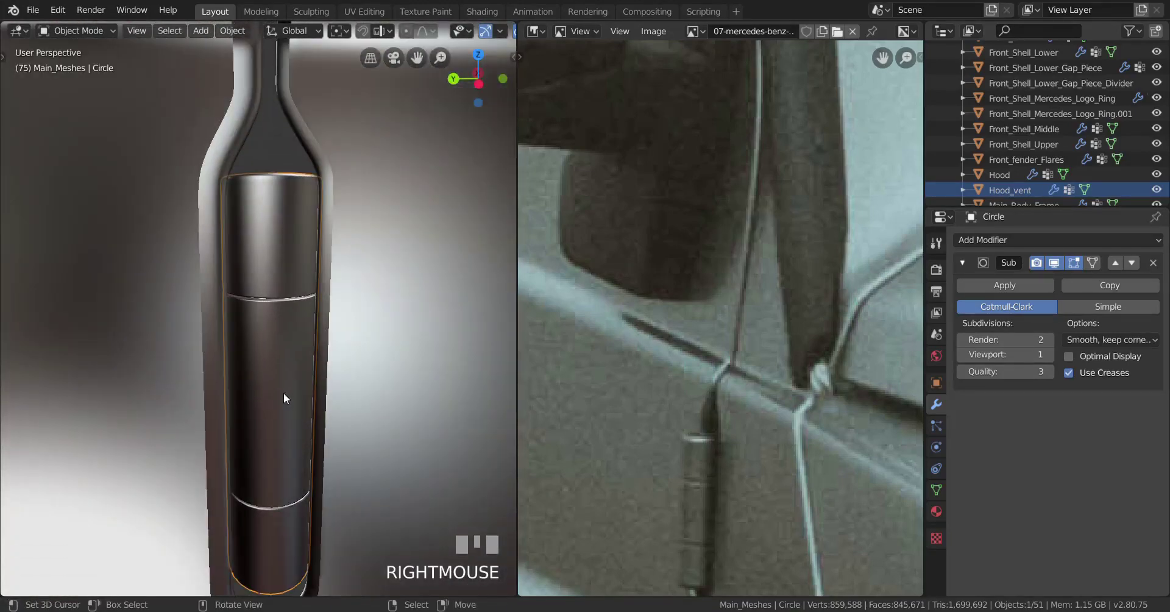
{"action": "key", "text": "Tab"}
{"action": "middle_click_drag", "start_coordinate": [284, 393], "coordinate": [263, 304], "text": "shift"}
{"action": "middle_click_drag", "start_coordinate": [334, 376], "coordinate": [268, 398]}
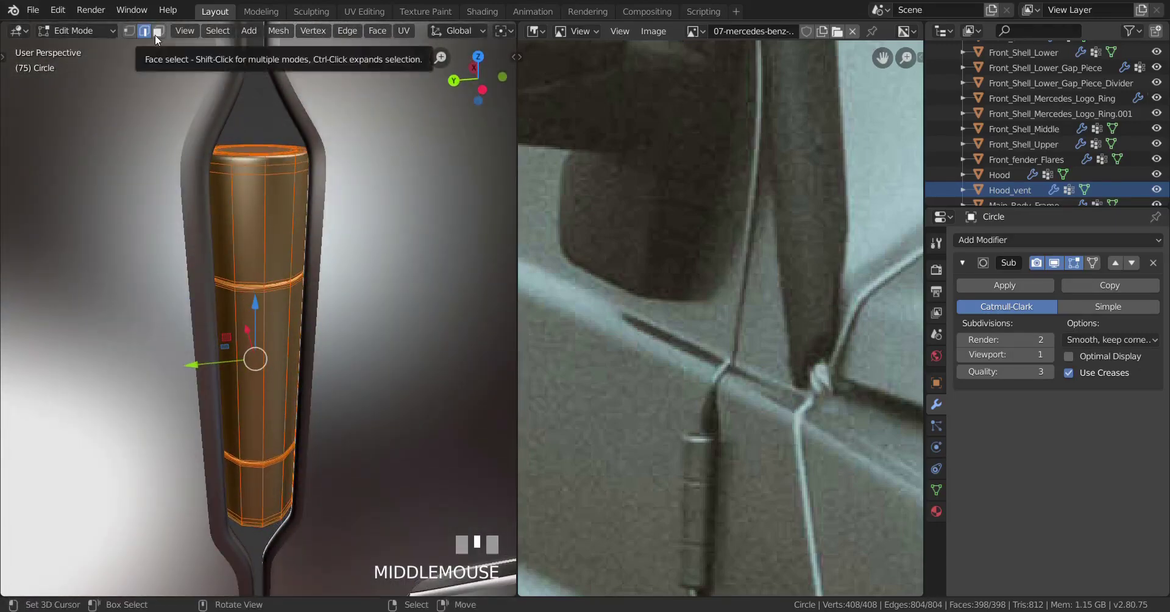
{"action": "scroll", "coordinate": [276, 196], "scroll_direction": "up", "scroll_amount": 2}
{"action": "middle_click_drag", "start_coordinate": [265, 159], "coordinate": [280, 292], "text": "shift"}
{"action": "scroll", "coordinate": [282, 287], "scroll_direction": "up", "scroll_amount": 1}
{"action": "right_click", "coordinate": [248, 250]}
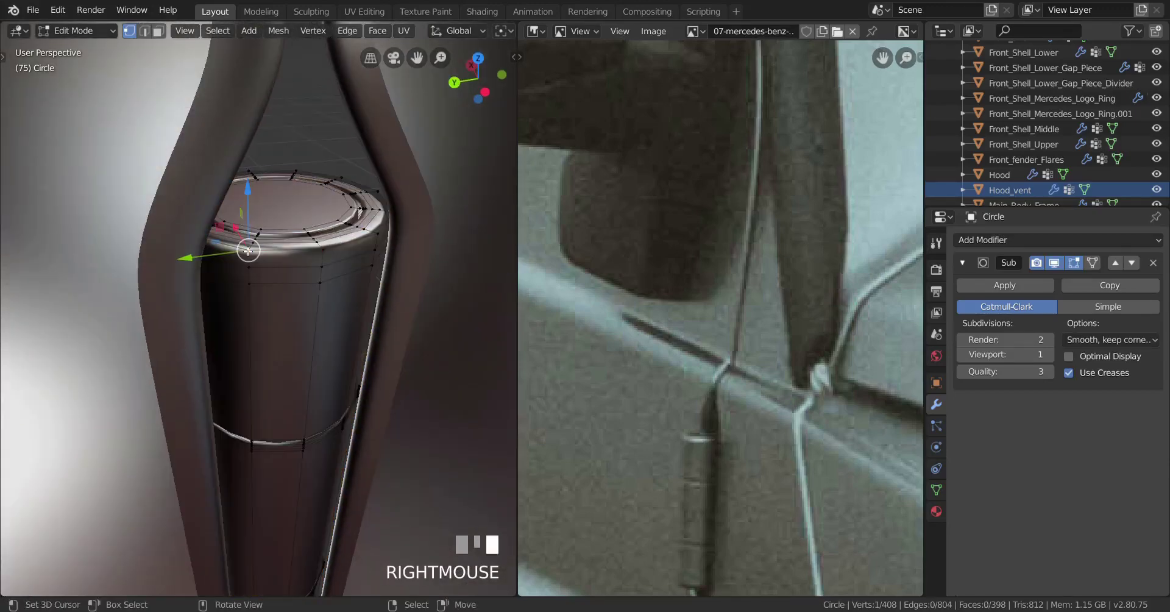
{"action": "right_click", "coordinate": [373, 242], "text": "ctrl"}
Add the three matching car-facing rim vertices of the lower cap to the selection.
{"action": "scroll", "coordinate": [373, 242], "scroll_direction": "down", "scroll_amount": 2}
{"action": "middle_click_drag", "start_coordinate": [373, 242], "coordinate": [301, 233], "text": "shift"}
{"action": "scroll", "coordinate": [300, 233], "scroll_direction": "up", "scroll_amount": 2}
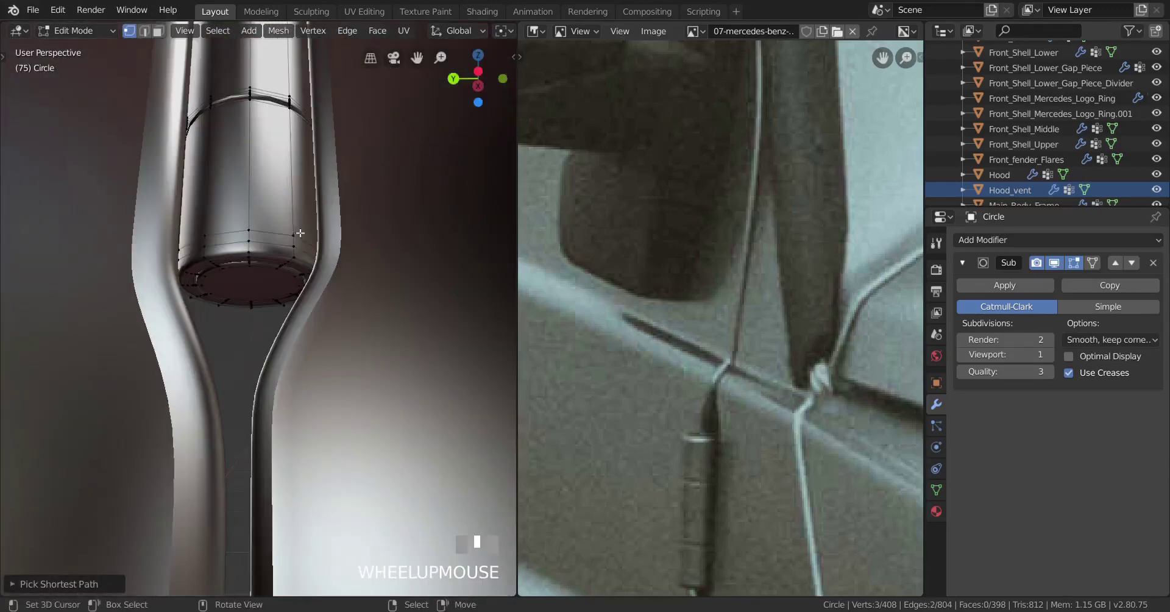
{"action": "scroll", "coordinate": [300, 233], "scroll_direction": "up", "scroll_amount": 1}
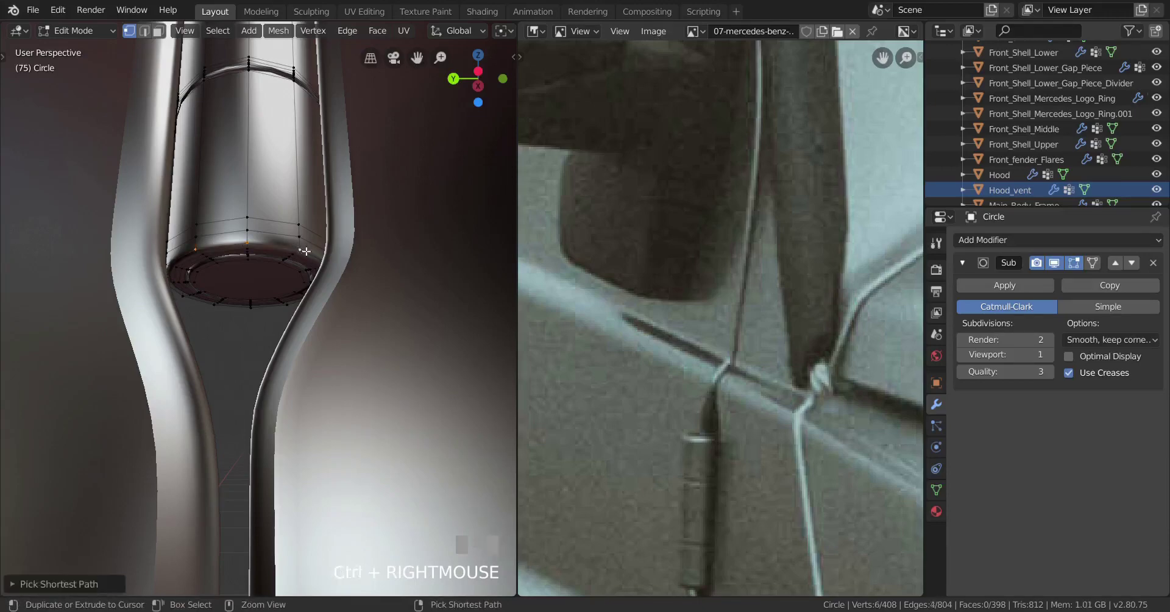
{"action": "scroll", "coordinate": [306, 251], "scroll_direction": "down", "scroll_amount": 2}
{"action": "middle_click_drag", "start_coordinate": [305, 251], "coordinate": [297, 348]}
{"action": "scroll", "coordinate": [302, 268], "scroll_direction": "down", "scroll_amount": 2}
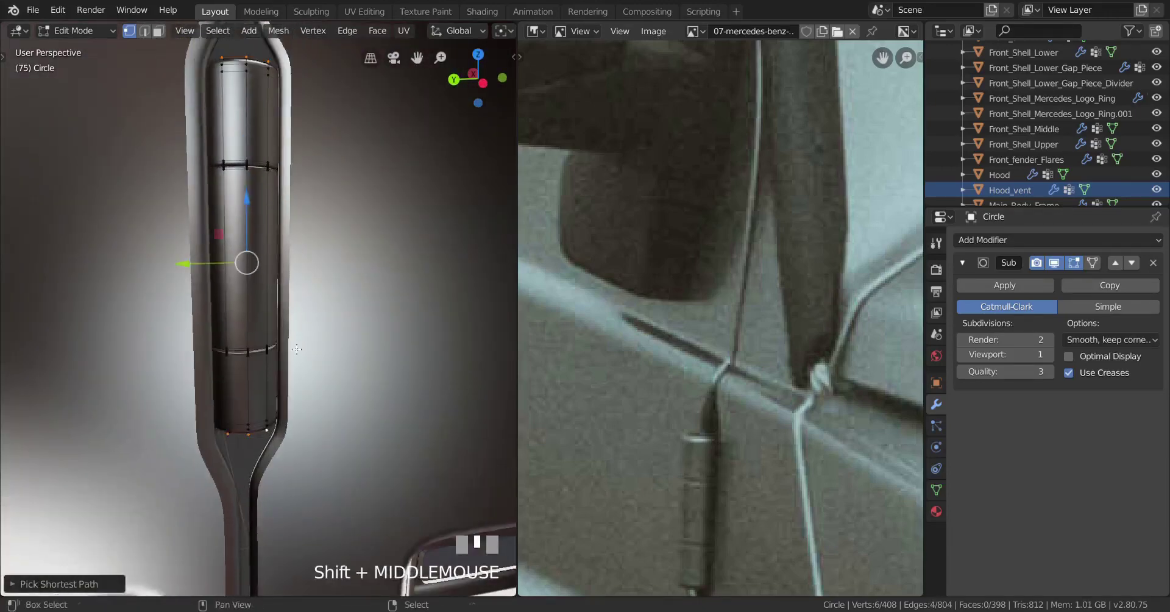
Duplicate the selected rim vertices in place and connect the two copied chains with Bridge Edge Loops.
{"action": "key", "text": "shift+d"}
{"action": "right_click", "coordinate": [302, 327]}
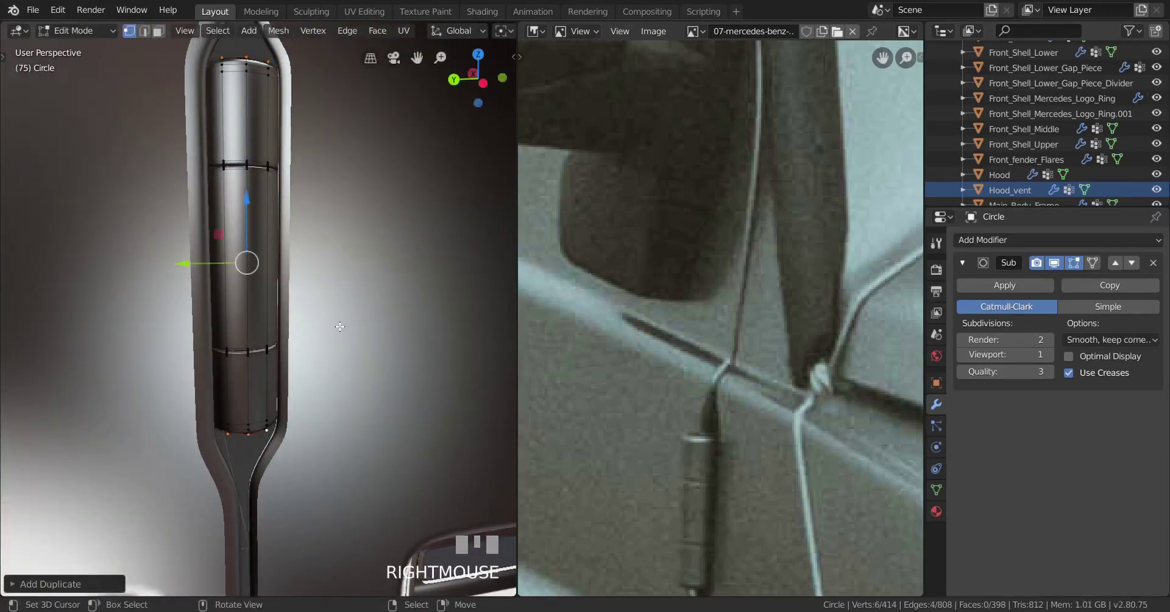
{"action": "key", "text": "space"}
{"action": "type", "text": "bri"}
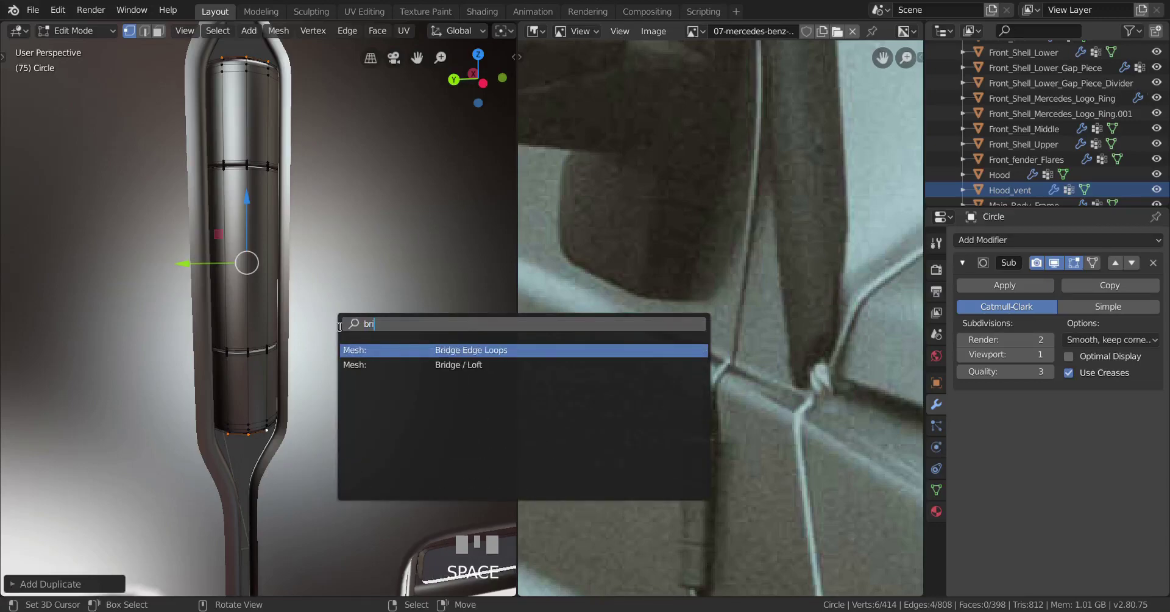
{"action": "left_click", "coordinate": [464, 352]}
Extrude the bridged strip into the car body along global X and scale its far end along global X.
{"action": "middle_click_drag", "start_coordinate": [462, 347], "coordinate": [336, 393], "text": "shift"}
{"action": "key", "text": "e"}
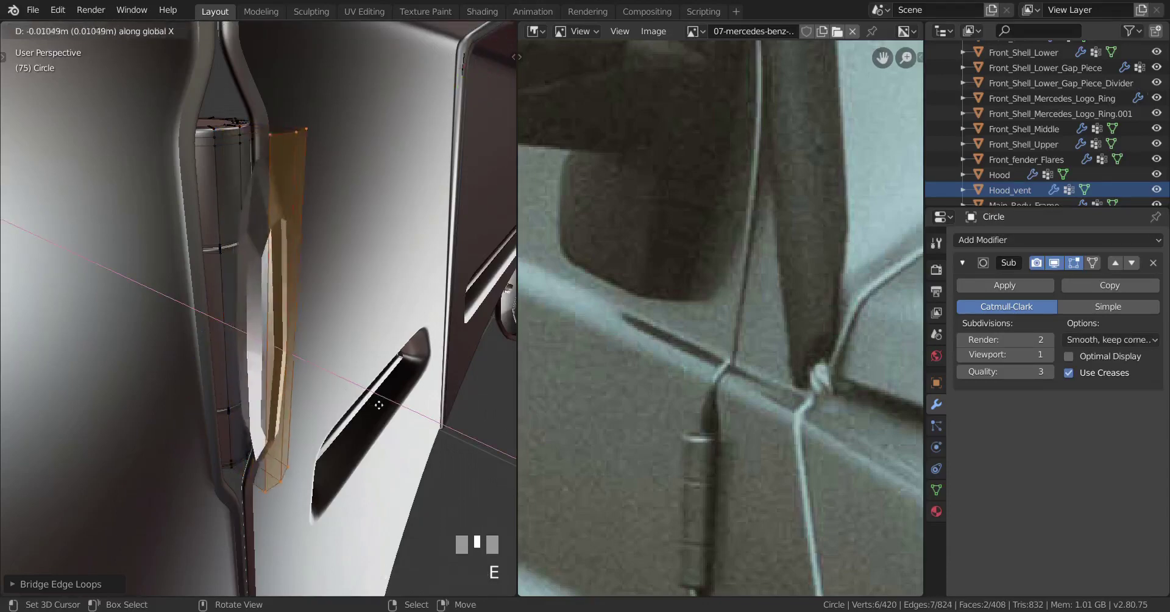
{"action": "left_click", "coordinate": [401, 414]}
{"action": "middle_click_drag", "start_coordinate": [352, 415], "coordinate": [397, 420]}
{"action": "key", "text": "s"}
{"action": "key", "text": "x"}
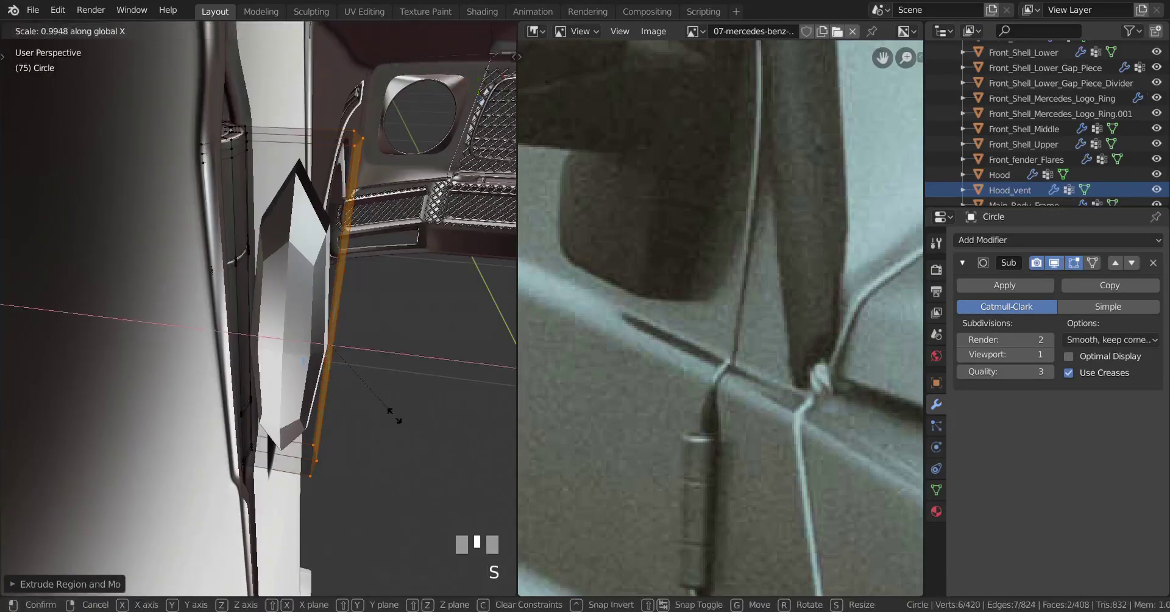
{"action": "key", "text": "Return"}
{"action": "scroll", "coordinate": [393, 414], "scroll_direction": "down", "scroll_amount": 2}
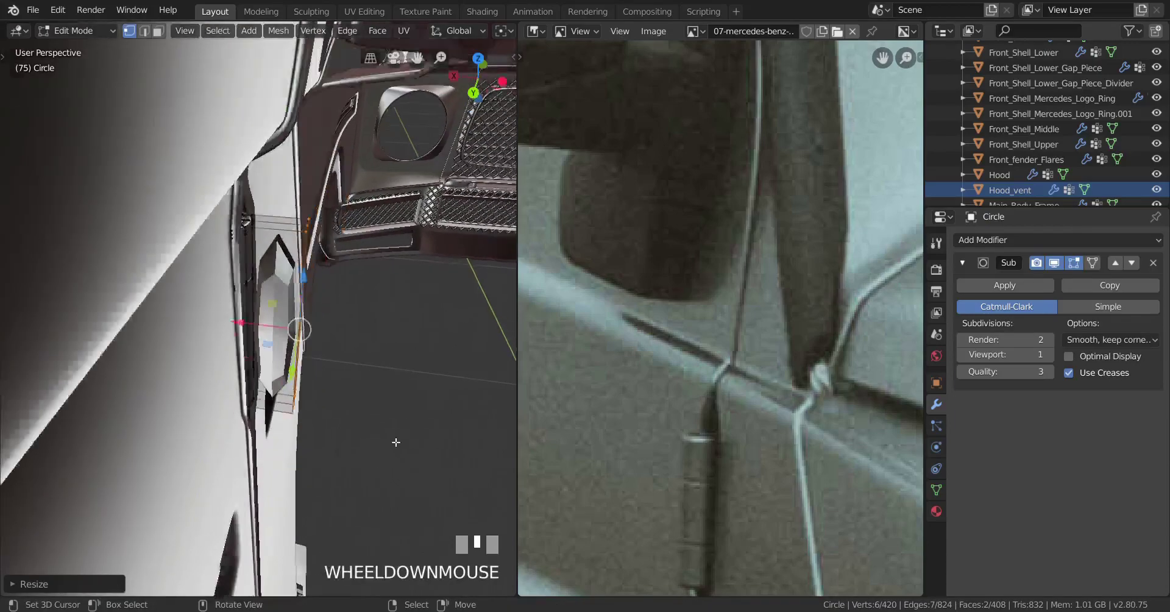
Delete the faces closing the inner end of the extruded hinge block.
{"action": "middle_click_drag", "start_coordinate": [393, 415], "coordinate": [262, 390]}
{"action": "key", "text": "x"}
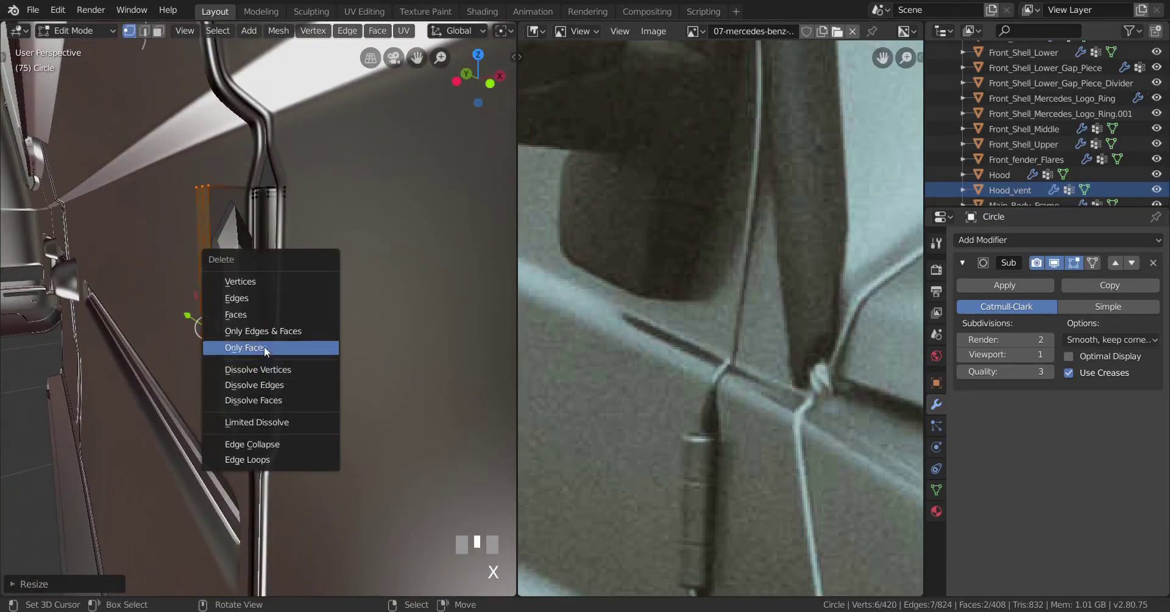
{"action": "left_click", "coordinate": [246, 316]}
{"action": "middle_click_drag", "start_coordinate": [247, 316], "coordinate": [386, 348]}
{"action": "scroll", "coordinate": [387, 348], "scroll_direction": "up", "scroll_amount": 3}
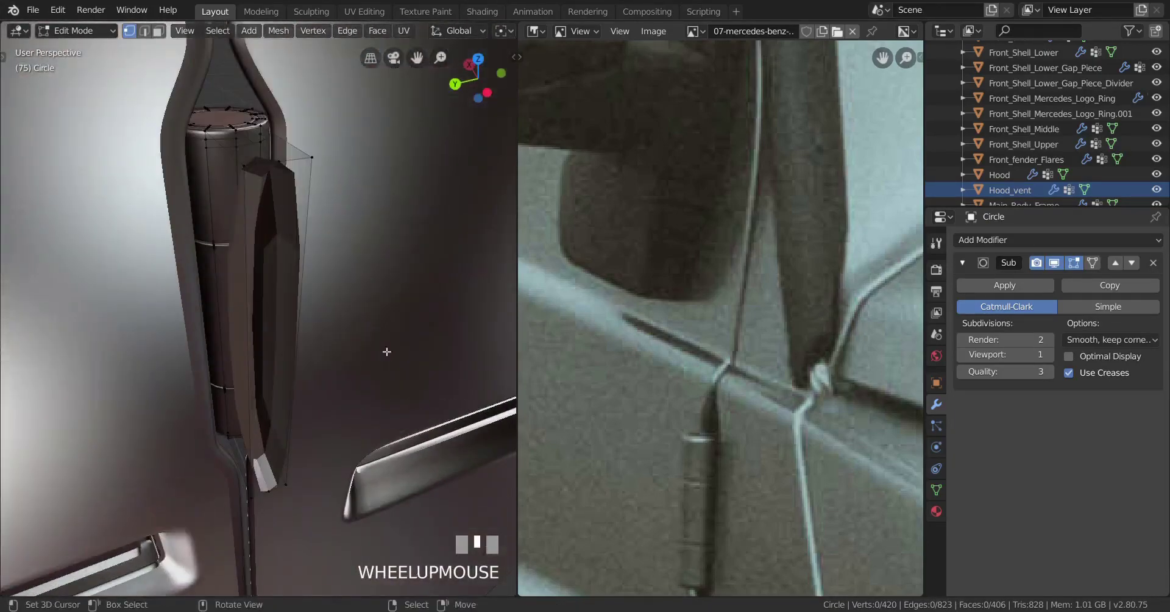
{"action": "middle_click_drag", "start_coordinate": [243, 272], "coordinate": [300, 223]}
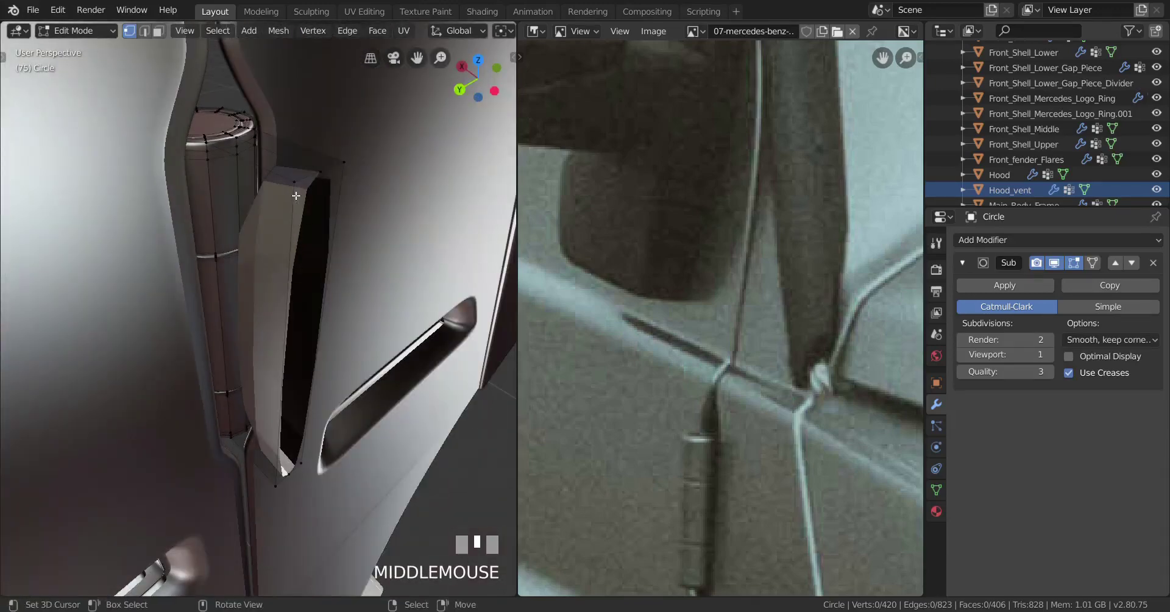
Delete the original bridged faces of the block on the side facing the hinge cylinder.
{"action": "key", "text": "l"}
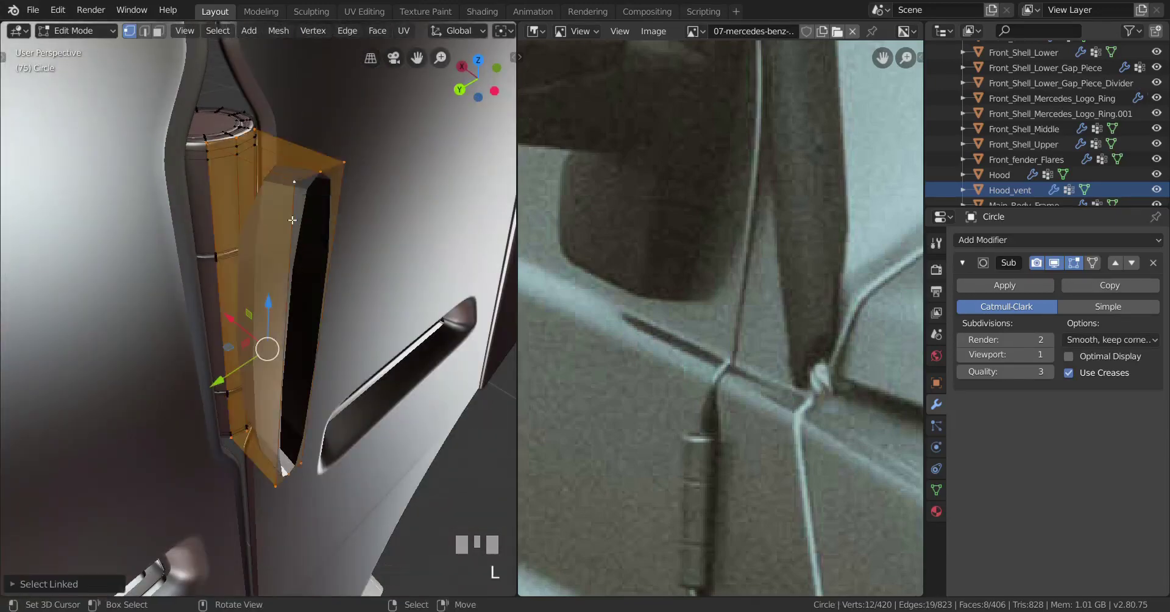
{"action": "mouse_move", "coordinate": [282, 244]}
{"action": "middle_mouse_down"}
{"action": "mouse_move", "coordinate": [303, 242]}
{"action": "mouse_move", "coordinate": [260, 241]}
{"action": "middle_mouse_up"}
{"action": "right_click", "coordinate": [295, 248], "text": "alt+shift"}
{"action": "key", "text": "x"}
{"action": "left_click", "coordinate": [256, 241]}
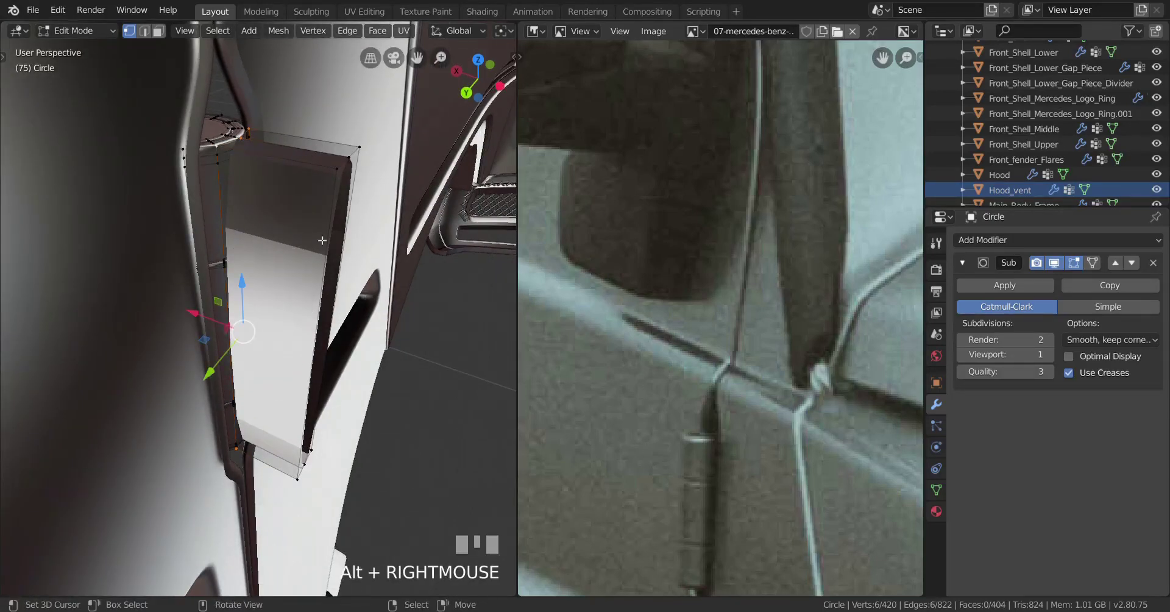
Scale the whole block slightly shorter along global Z and move its cylinder-side edge loop outward along global X.
{"action": "key", "text": "l"}
{"action": "key", "text": "s"}
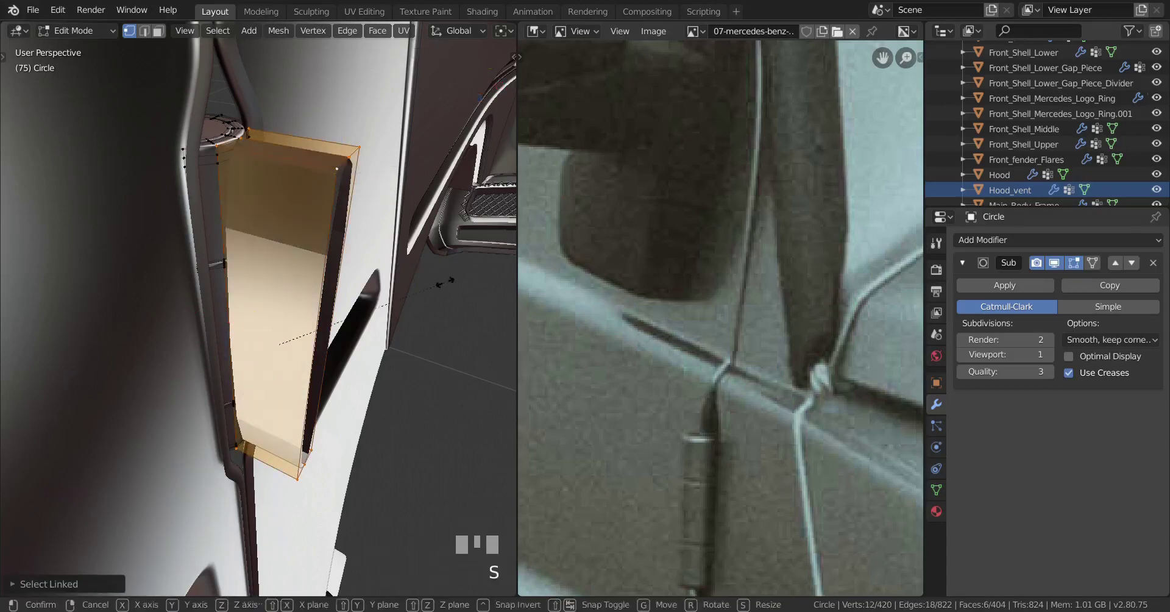
{"action": "key", "text": "z"}
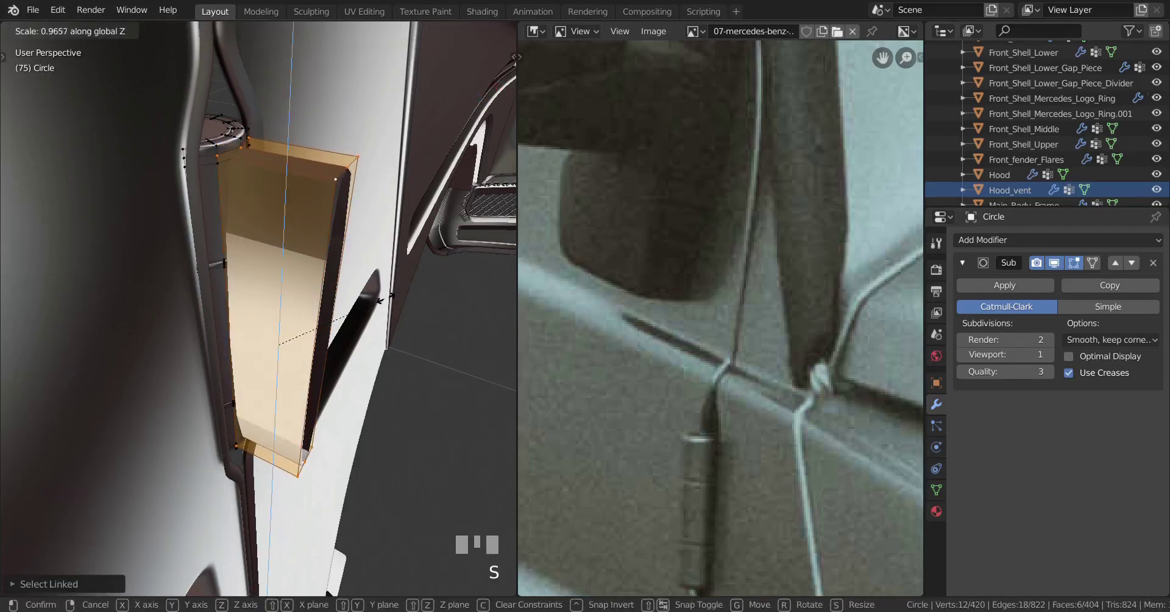
{"action": "left_click", "coordinate": [383, 300], "text": "shift"}
{"action": "right_click", "coordinate": [223, 224], "text": "alt"}
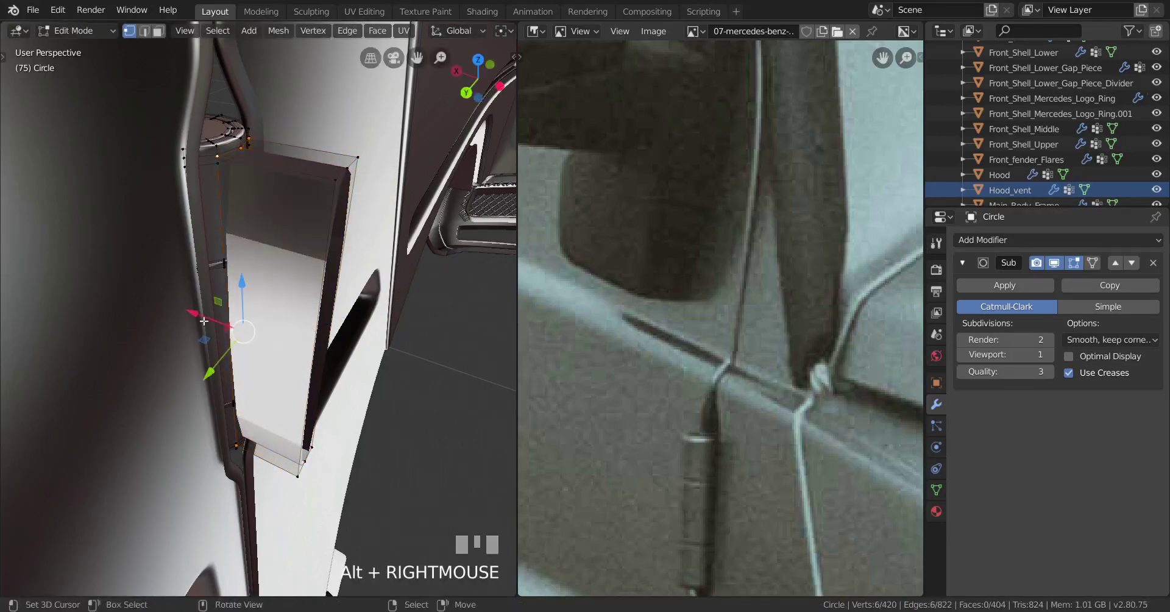
{"action": "left_click_drag", "start_coordinate": [204, 322], "coordinate": [177, 299]}
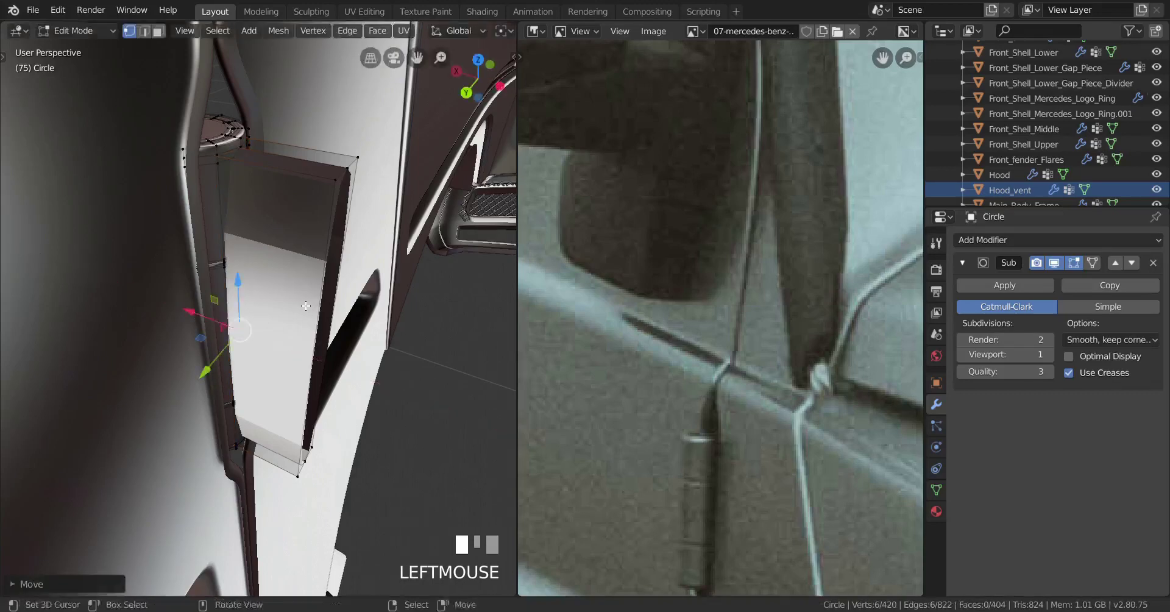
{"action": "middle_click_drag", "start_coordinate": [177, 299], "coordinate": [305, 287]}
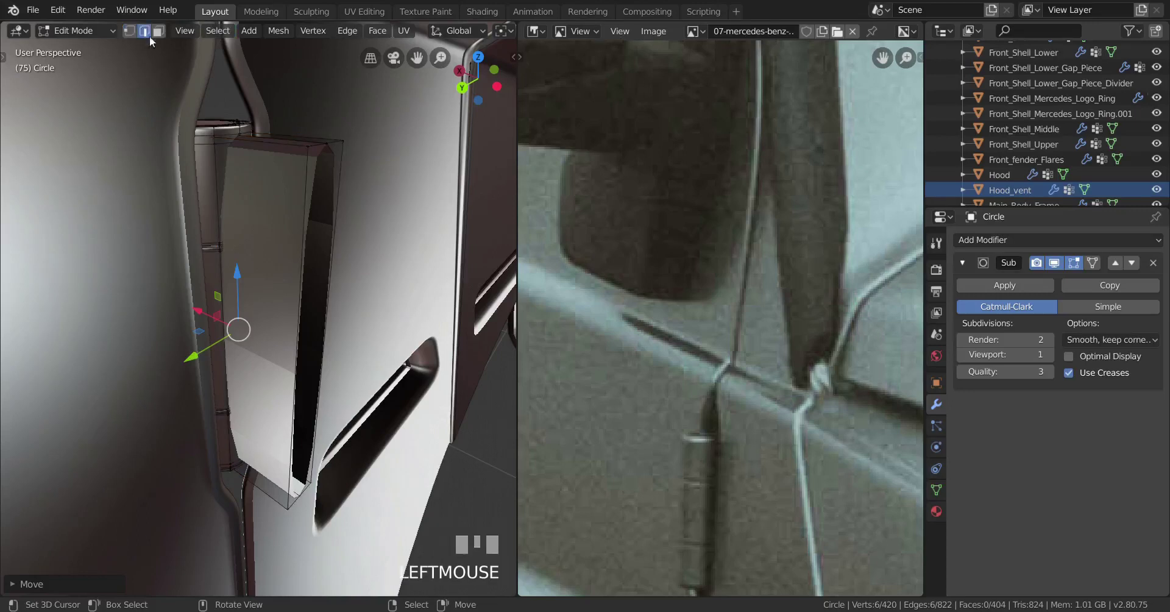
Add 50 loop cuts along the height of the block's side face.
{"action": "scroll", "coordinate": [299, 273], "scroll_direction": "up", "scroll_amount": 20}
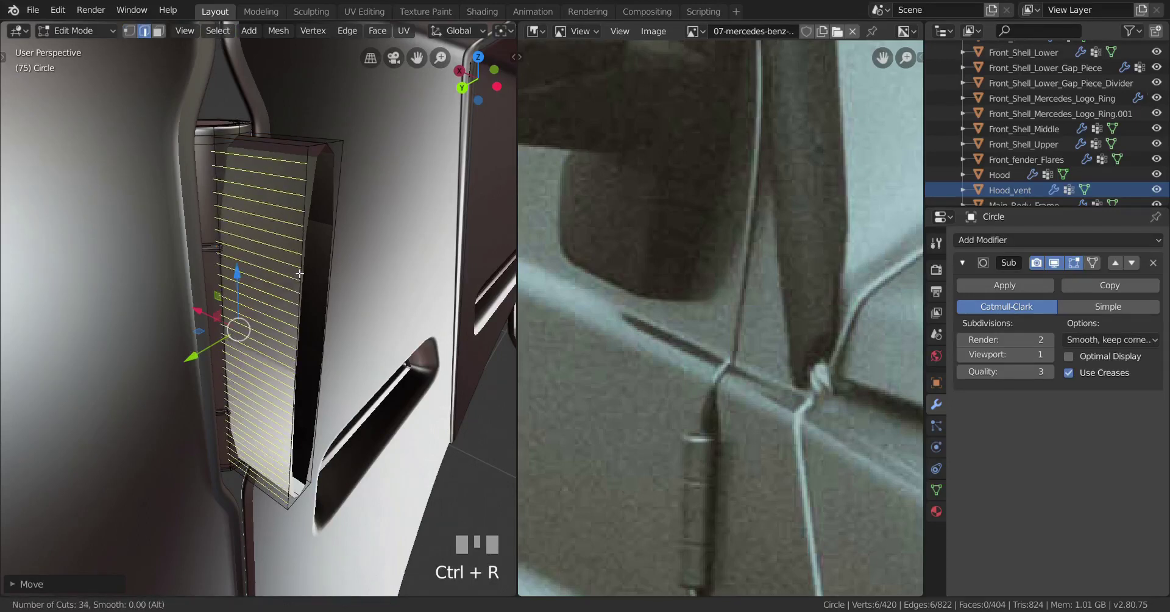
{"action": "scroll", "coordinate": [299, 273], "scroll_direction": "up", "scroll_amount": 12}
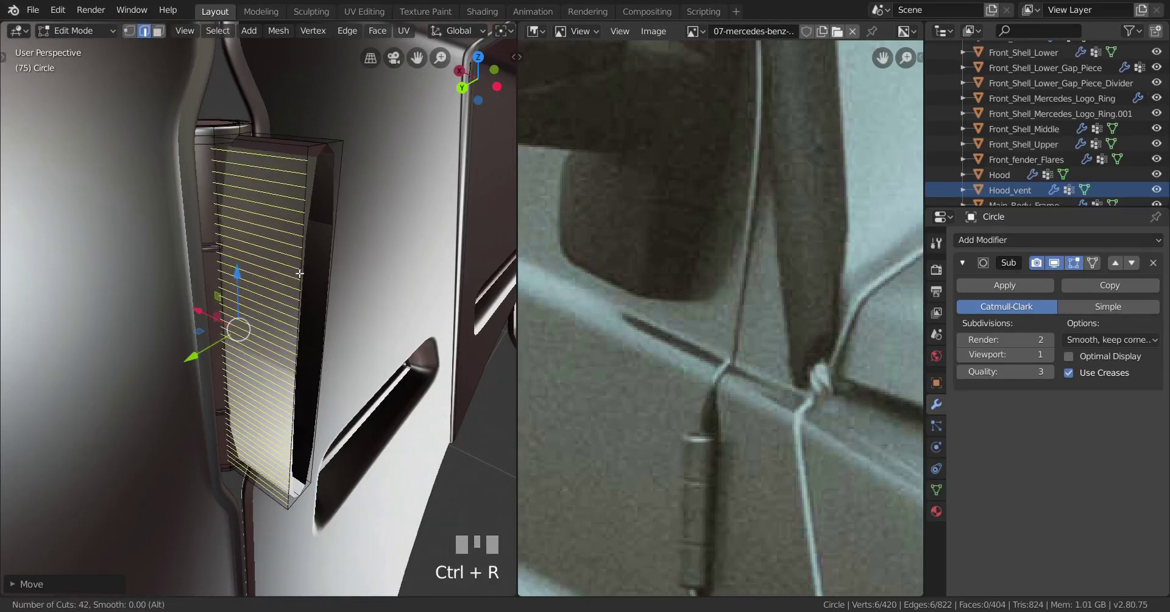
{"action": "scroll", "coordinate": [299, 273], "scroll_direction": "down", "scroll_amount": 2}
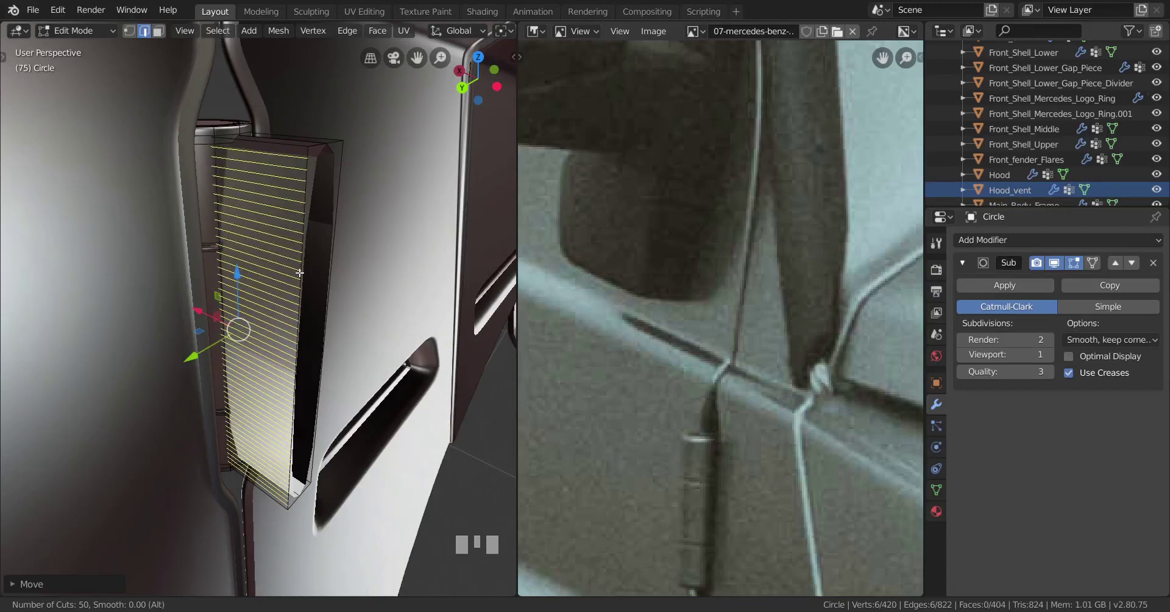
{"action": "left_click", "coordinate": [300, 273]}
Dissolve the new cuts on that side face except the uppermost and lowermost, keeping them as supporting edges.
{"action": "right_click", "coordinate": [308, 126]}
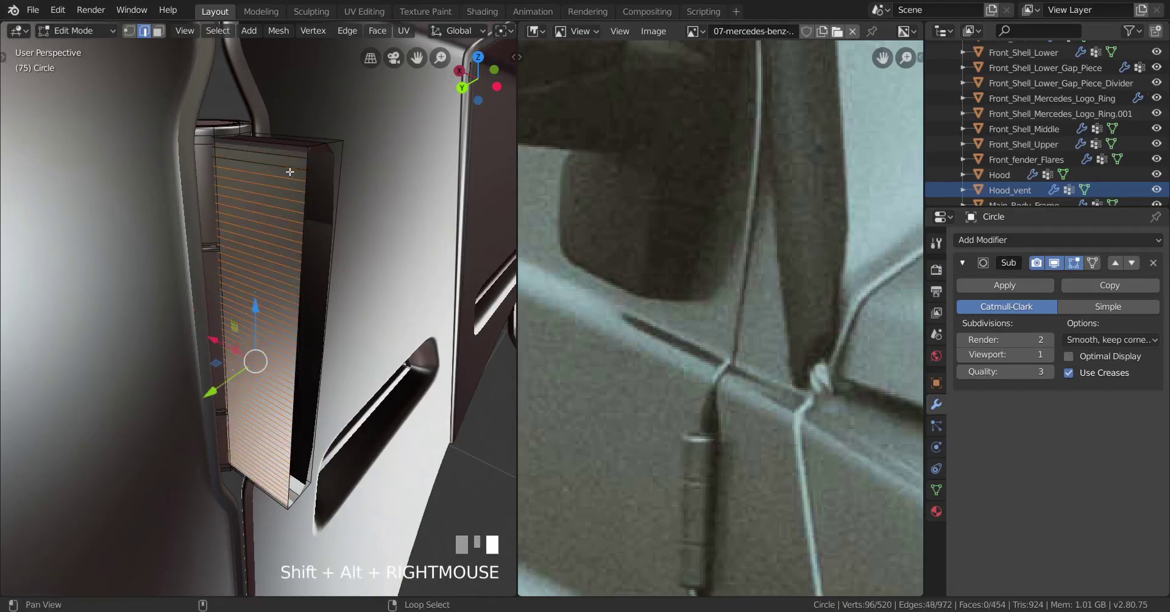
{"action": "middle_click_drag", "start_coordinate": [295, 441], "coordinate": [311, 365]}
{"action": "scroll", "coordinate": [319, 345], "scroll_direction": "up", "scroll_amount": 3}
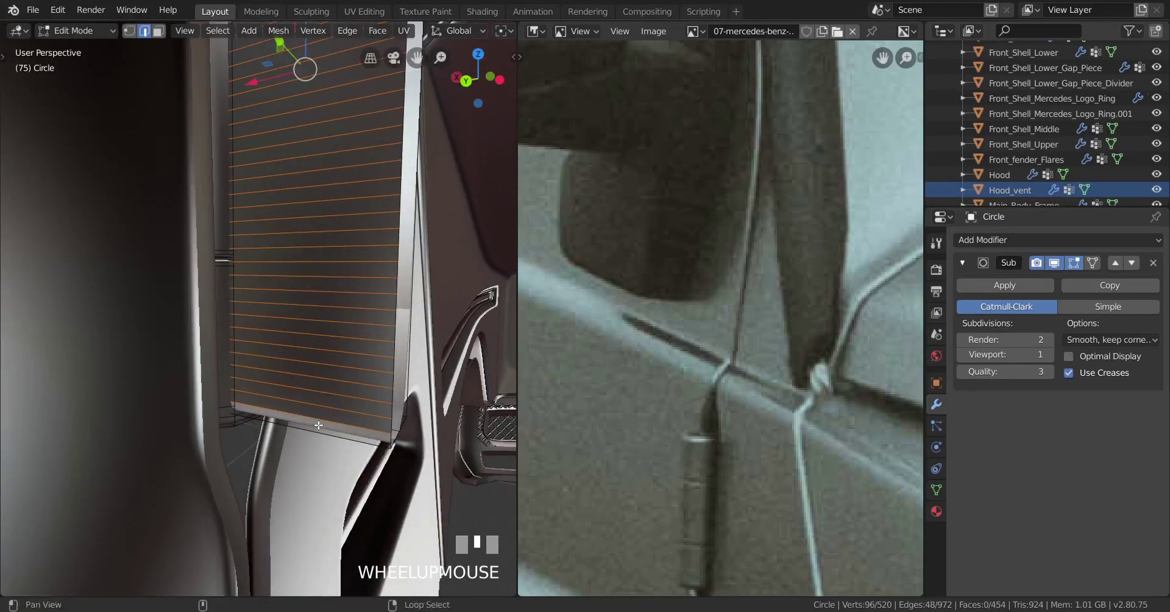
{"action": "key", "text": "x"}
{"action": "left_click", "coordinate": [292, 474]}
{"action": "middle_click_drag", "start_coordinate": [291, 474], "coordinate": [243, 371]}
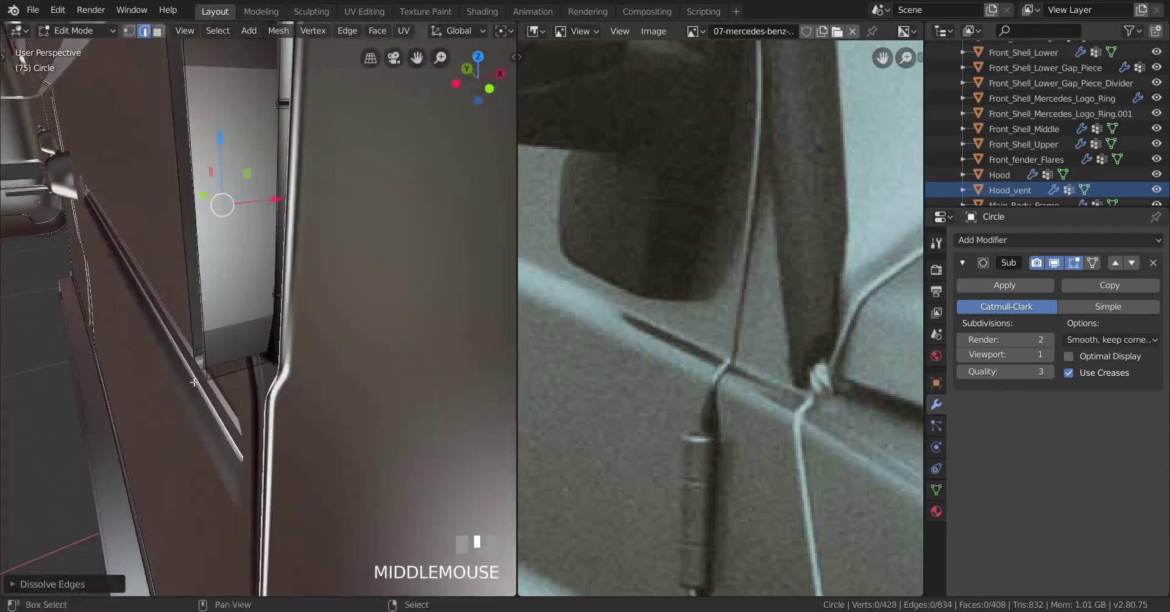
Add 50 loop cuts along the height of the block's opposite side face.
{"action": "key", "text": "ctrl+r"}
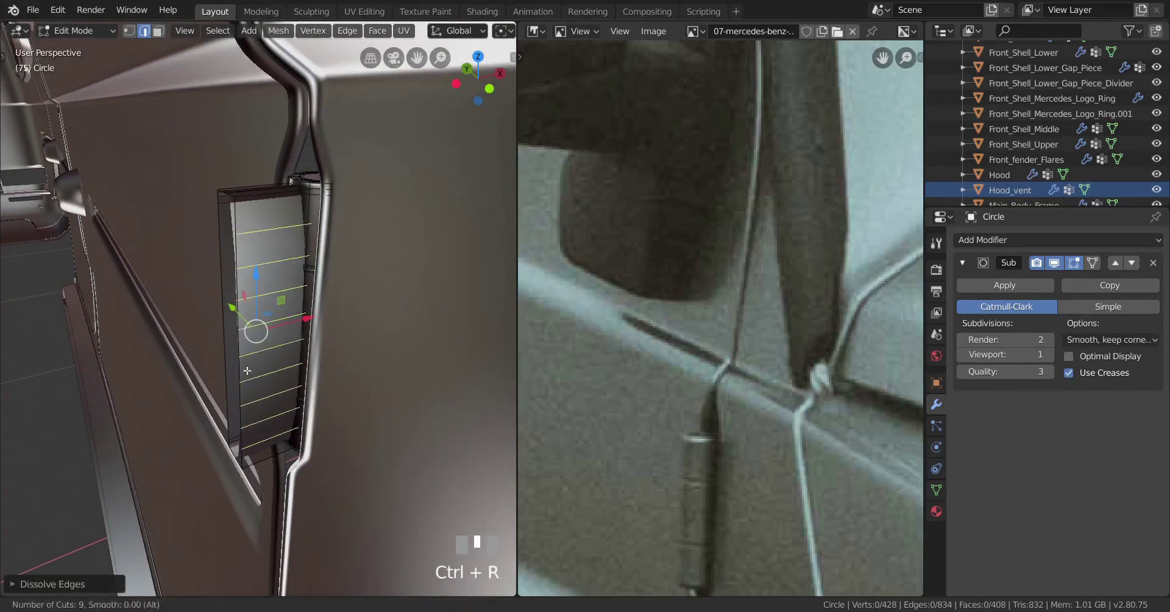
{"action": "scroll", "coordinate": [247, 370], "scroll_direction": "up", "scroll_amount": 20}
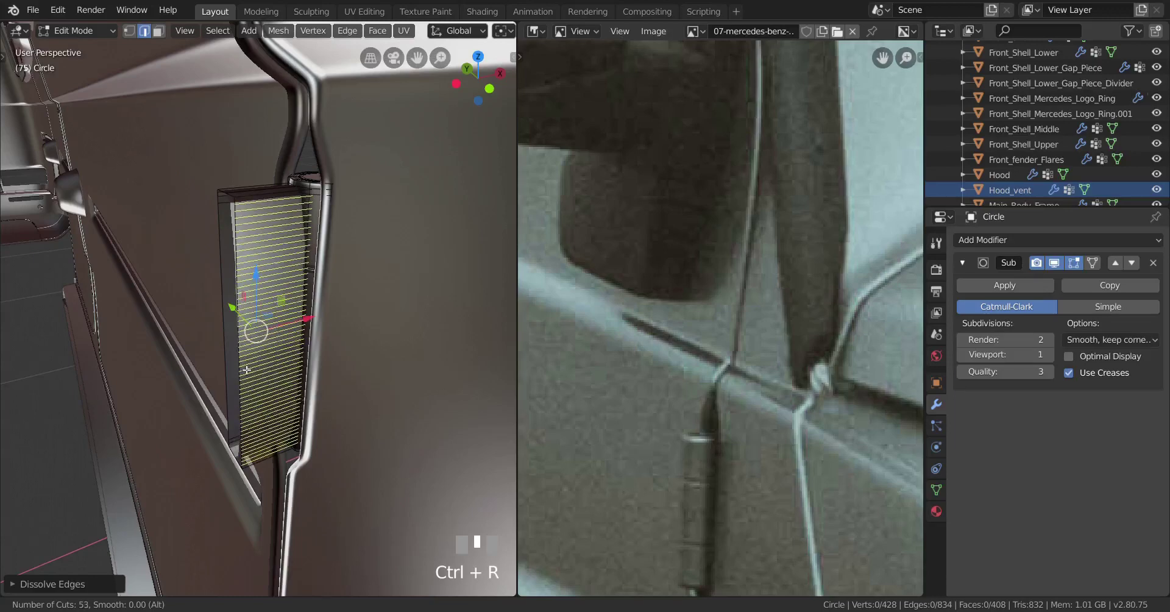
{"action": "left_click", "coordinate": [246, 370]}
{"action": "right_click", "coordinate": [246, 369]}
Dissolve all cuts on the opposite side face except the two nearest the block's upper and lower ends.
{"action": "scroll", "coordinate": [250, 196], "scroll_direction": "up", "scroll_amount": 7}
{"action": "middle_click_drag", "start_coordinate": [251, 197], "coordinate": [274, 287], "text": "shift"}
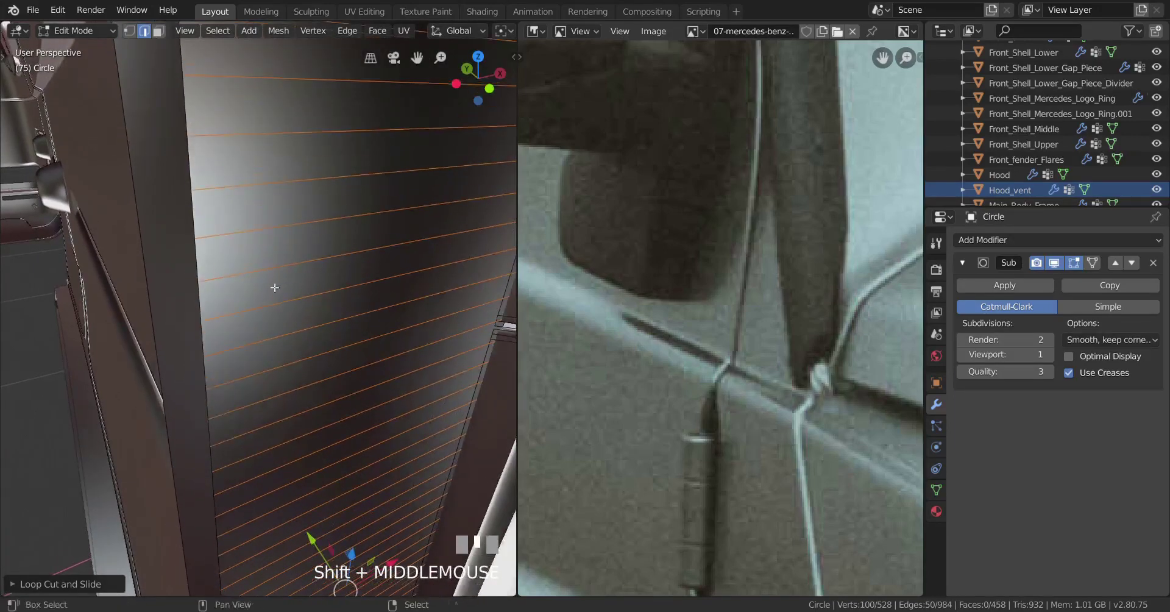
{"action": "scroll", "coordinate": [292, 230], "scroll_direction": "down", "scroll_amount": 2}
{"action": "scroll", "coordinate": [307, 121], "scroll_direction": "down", "scroll_amount": 2}
{"action": "middle_click_drag", "start_coordinate": [307, 120], "coordinate": [269, 338], "text": "shift"}
{"action": "scroll", "coordinate": [269, 301], "scroll_direction": "up", "scroll_amount": 3}
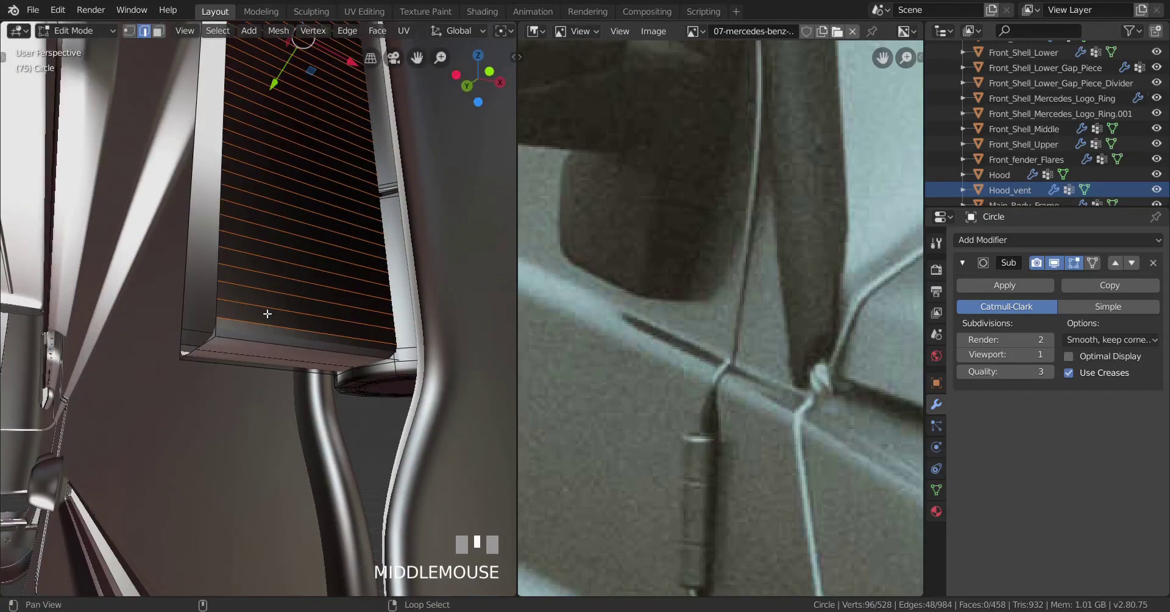
{"action": "key", "text": "x"}
{"action": "left_click", "coordinate": [359, 317]}
Examine the finished hinge and its backing block on the car body in Object Mode.
{"action": "scroll", "coordinate": [360, 317], "scroll_direction": "down", "scroll_amount": 3}
{"action": "middle_click_drag", "start_coordinate": [360, 317], "coordinate": [166, 440]}
{"action": "key", "text": "Tab"}
{"action": "scroll", "coordinate": [341, 348], "scroll_direction": "down", "scroll_amount": 3}
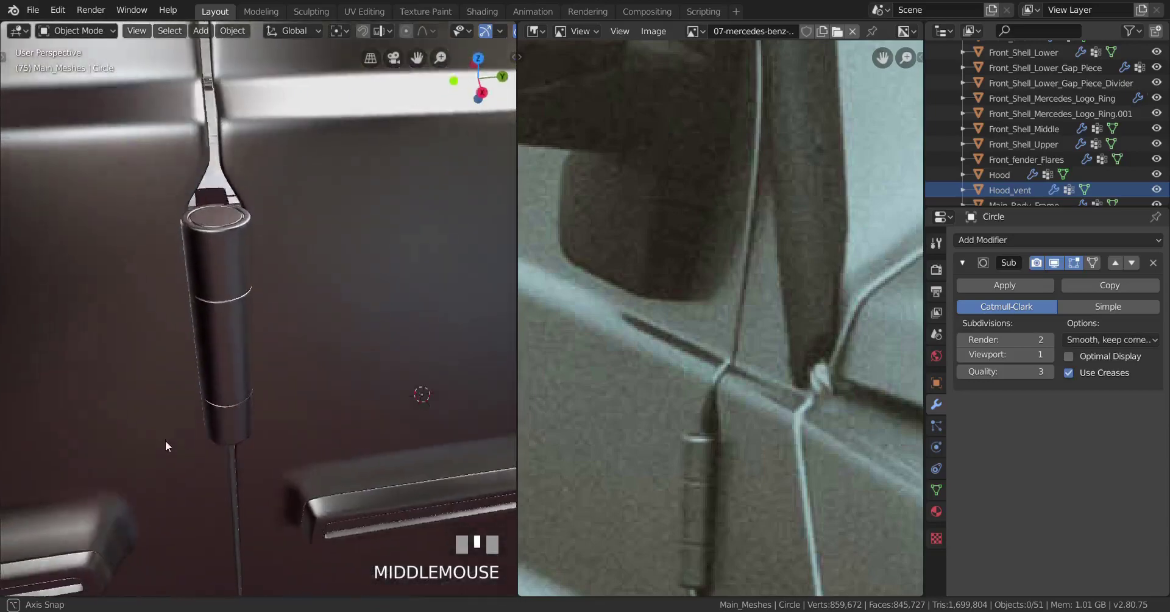
{"action": "scroll", "coordinate": [166, 440], "scroll_direction": "down", "scroll_amount": 2}
{"action": "middle_click_drag", "start_coordinate": [305, 399], "coordinate": [309, 367]}
{"action": "scroll", "coordinate": [323, 394], "scroll_direction": "up", "scroll_amount": 4}
{"action": "scroll", "coordinate": [275, 411], "scroll_direction": "down", "scroll_amount": 2}
Duplicate the whole front door hinge about 0.37 m straight down along Z into the lower hinge recess.
{"action": "right_click", "coordinate": [273, 238]}
{"action": "key", "text": "Tab"}
{"action": "scroll", "coordinate": [296, 317], "scroll_direction": "down", "scroll_amount": 3}
{"action": "key", "text": "a"}
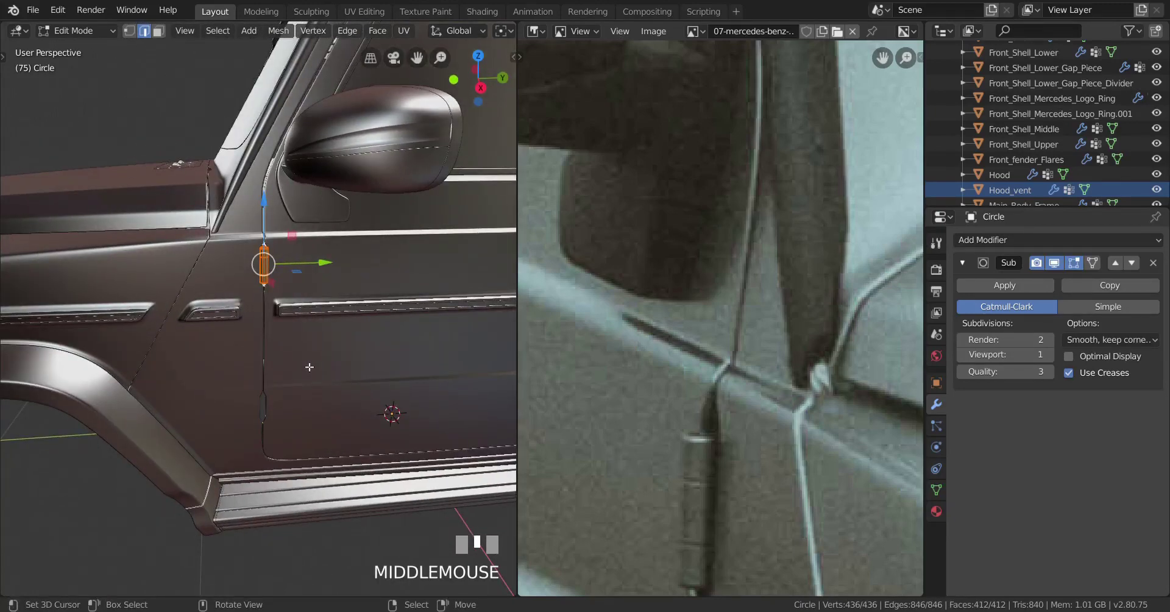
{"action": "key", "text": "KP_3"}
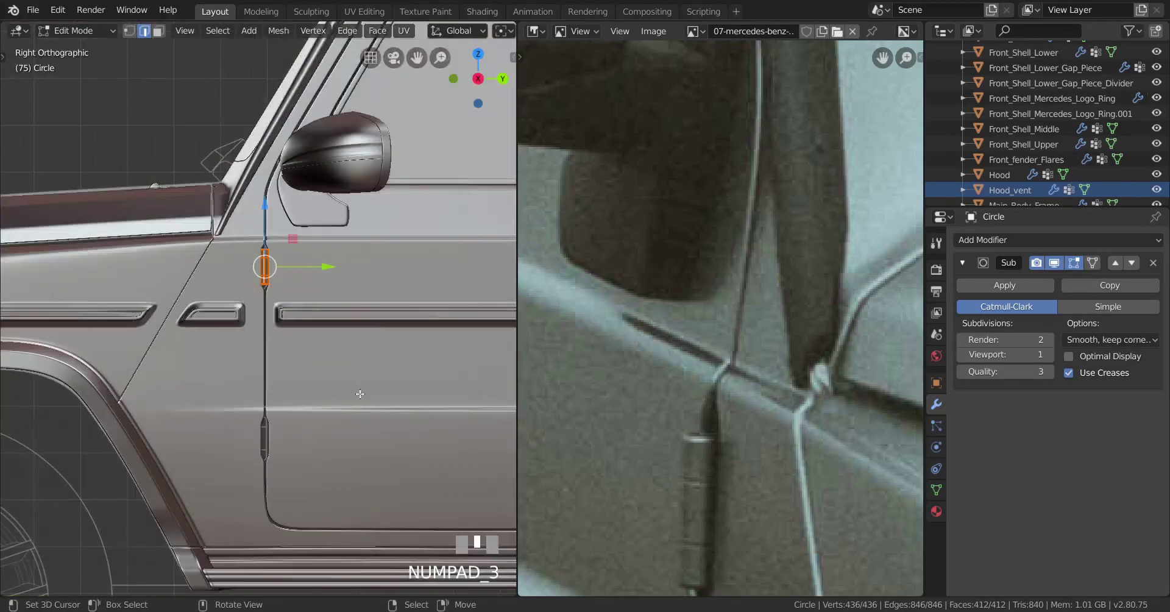
{"action": "middle_click_drag", "start_coordinate": [364, 403], "coordinate": [358, 402], "text": "shift"}
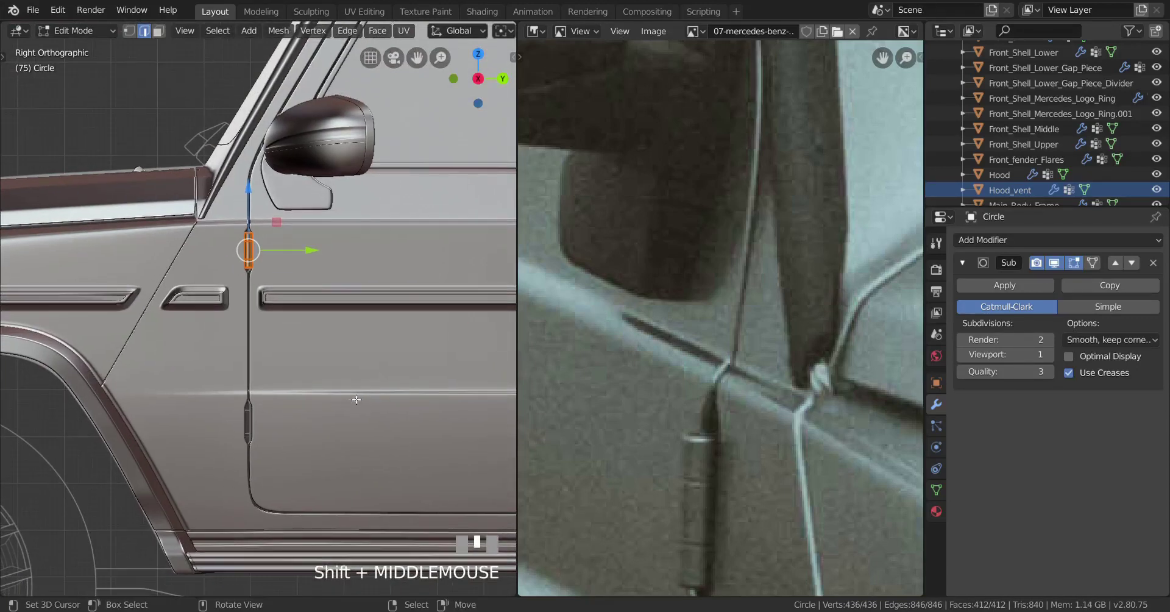
{"action": "key", "text": "shift+d"}
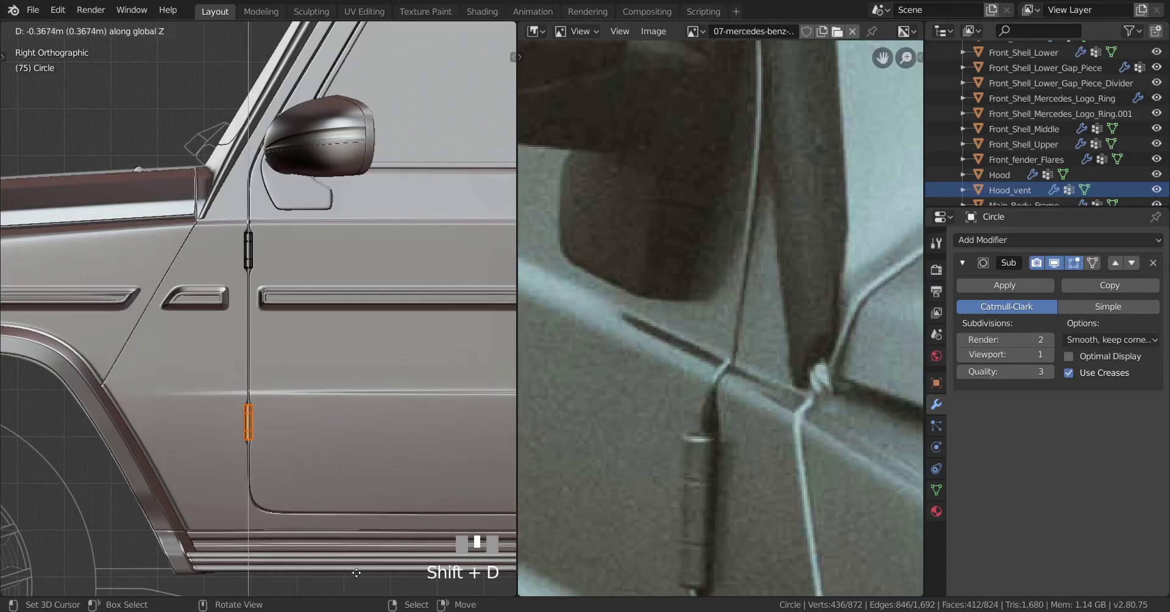
{"action": "left_click", "coordinate": [356, 570]}
Fit the lower hinge to its recess by lowering it slightly, rotating it to follow the door side and shifting it inward along X.
{"action": "middle_click_drag", "start_coordinate": [356, 570], "coordinate": [343, 518], "text": "shift"}
{"action": "scroll", "coordinate": [339, 405], "scroll_direction": "up", "scroll_amount": 4}
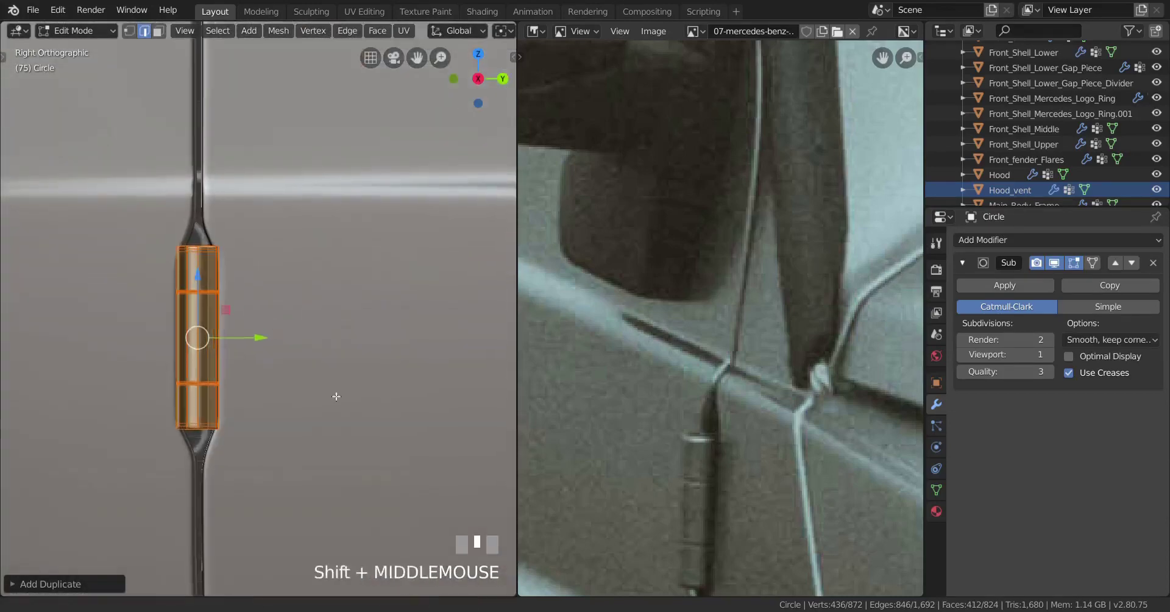
{"action": "scroll", "coordinate": [275, 347], "scroll_direction": "up", "scroll_amount": 2}
{"action": "left_click_drag", "start_coordinate": [225, 278], "coordinate": [223, 320]}
{"action": "middle_click_drag", "start_coordinate": [222, 320], "coordinate": [301, 362]}
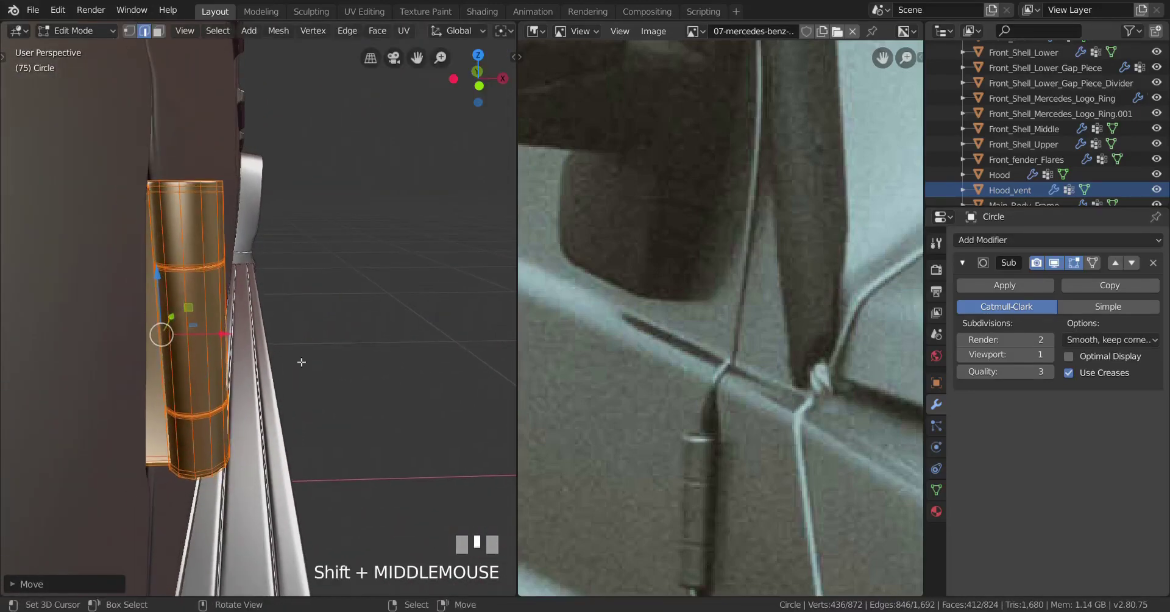
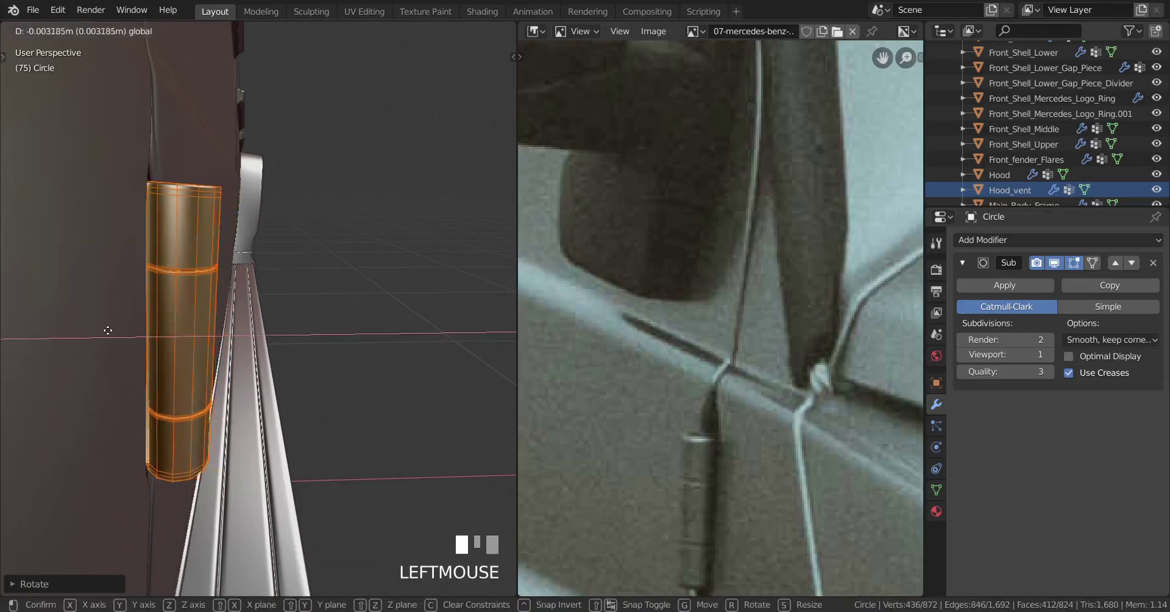
{"action": "middle_click_drag", "start_coordinate": [323, 329], "coordinate": [236, 336]}
{"action": "key", "text": "KP_Decimal"}
{"action": "scroll", "coordinate": [308, 350], "scroll_direction": "down", "scroll_amount": 2}
{"action": "key", "text": "Tab"}
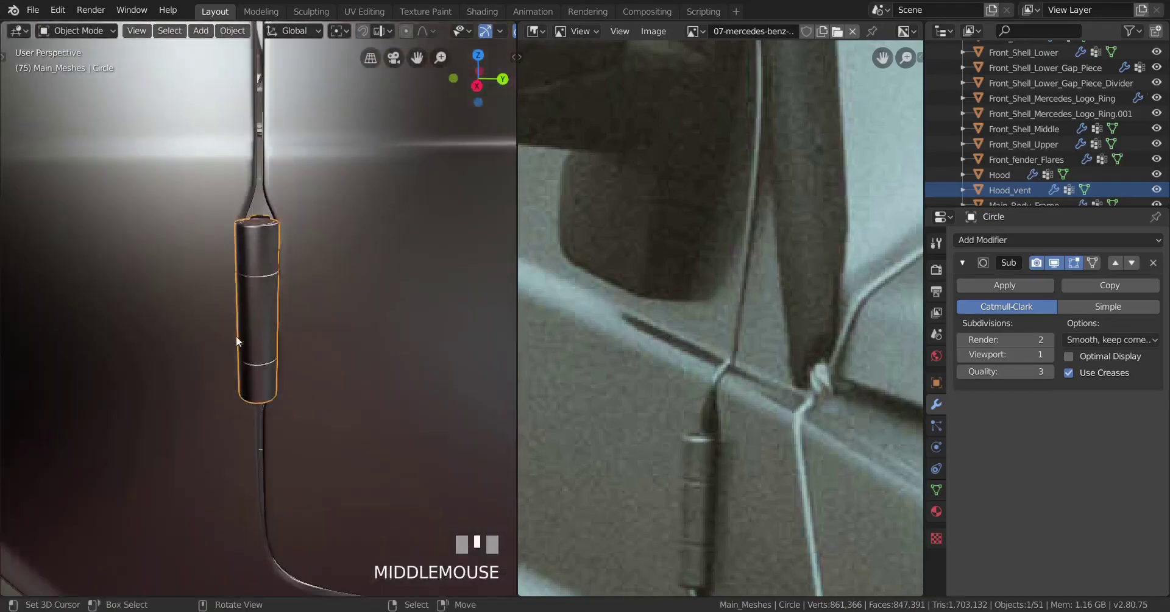
Examine the fit of the upper and lower front door hinges from several angles in Object Mode.
{"action": "scroll", "coordinate": [315, 332], "scroll_direction": "down", "scroll_amount": 2}
{"action": "scroll", "coordinate": [314, 332], "scroll_direction": "down", "scroll_amount": 2}
{"action": "middle_click_drag", "start_coordinate": [301, 303], "coordinate": [452, 376]}
{"action": "scroll", "coordinate": [317, 304], "scroll_direction": "up", "scroll_amount": 3}
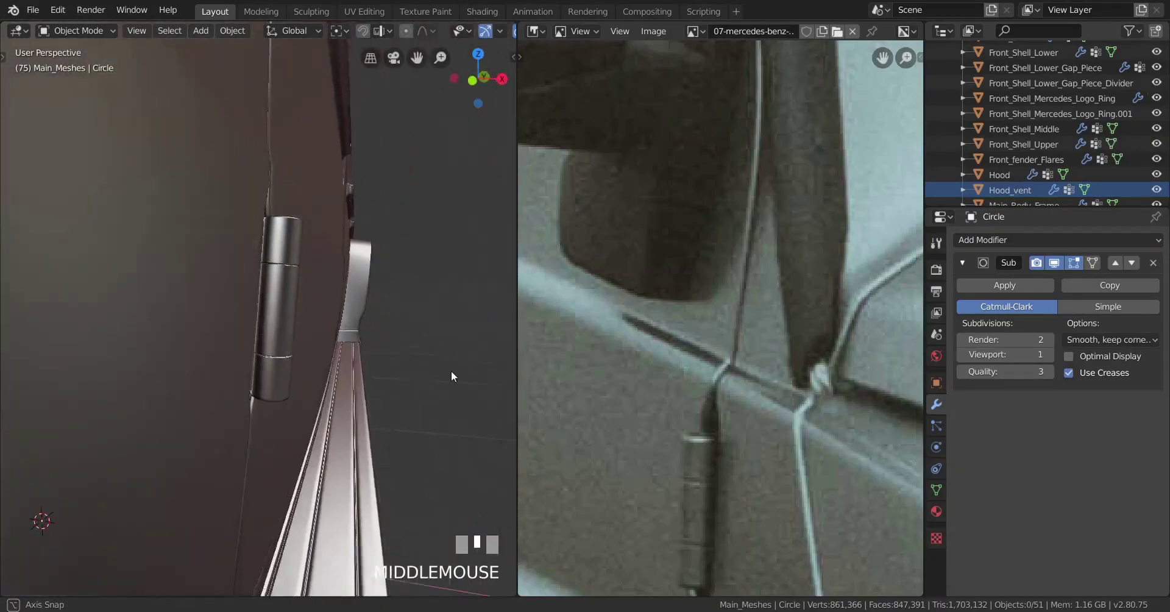
{"action": "scroll", "coordinate": [336, 401], "scroll_direction": "down", "scroll_amount": 2}
{"action": "scroll", "coordinate": [336, 401], "scroll_direction": "down", "scroll_amount": 4}
{"action": "middle_click_drag", "start_coordinate": [336, 401], "coordinate": [342, 336]}
{"action": "scroll", "coordinate": [365, 336], "scroll_direction": "up", "scroll_amount": 3}
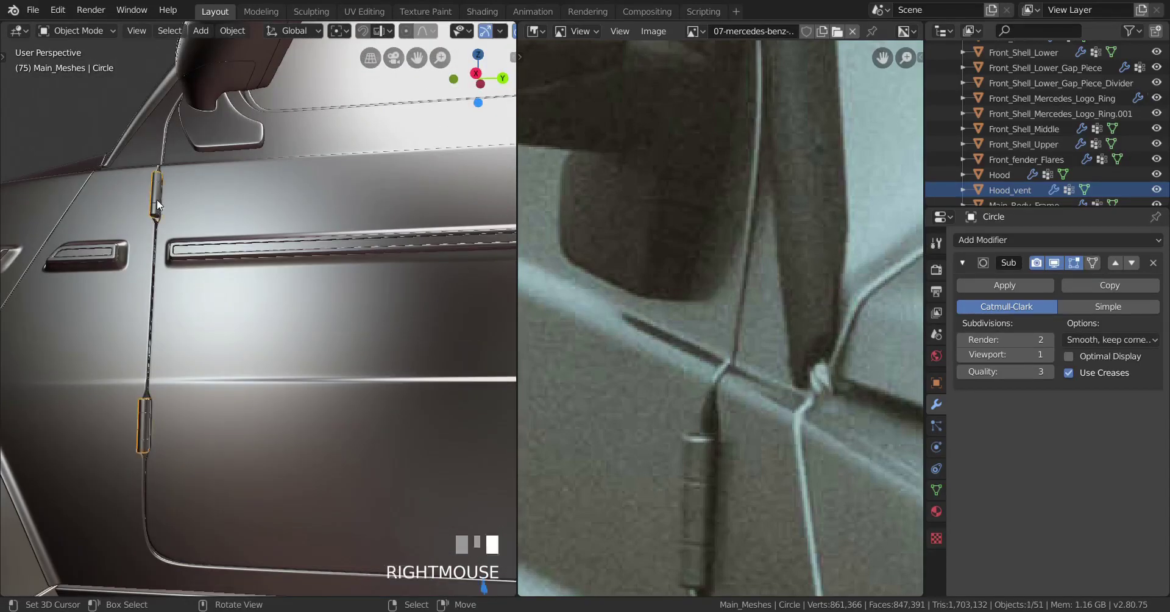
Duplicate the front door's upper and lower hinges along Y toward the rear door gap.
{"action": "key", "text": "KP_3"}
{"action": "scroll", "coordinate": [177, 280], "scroll_direction": "down", "scroll_amount": 2}
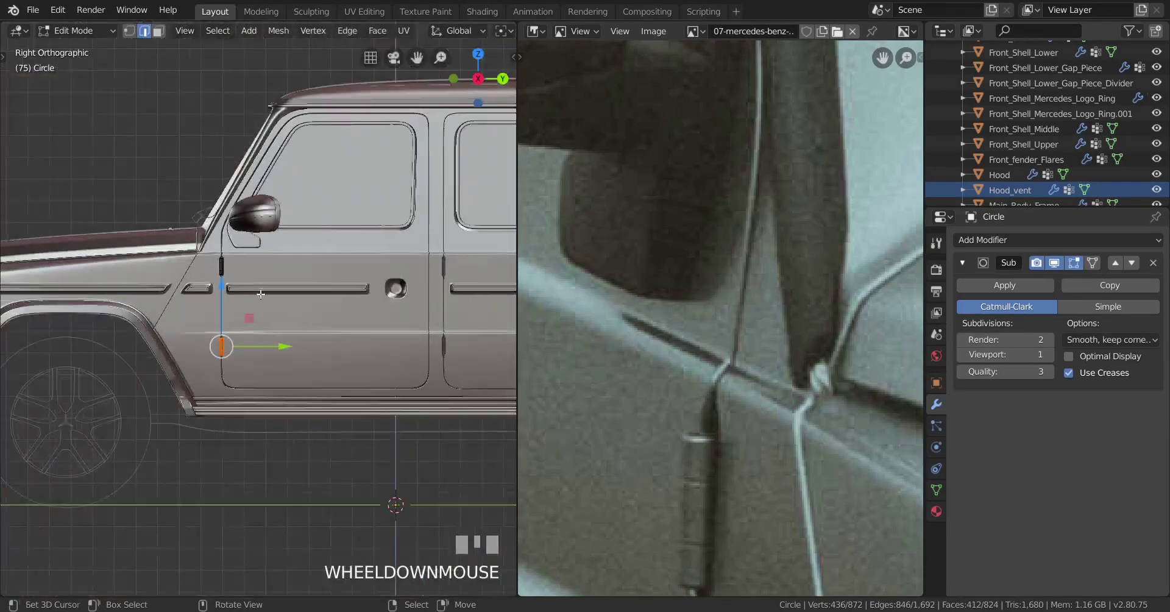
{"action": "middle_click_drag", "start_coordinate": [177, 280], "coordinate": [317, 331], "text": "shift"}
{"action": "scroll", "coordinate": [121, 322], "scroll_direction": "up", "scroll_amount": 3}
{"action": "scroll", "coordinate": [320, 332], "scroll_direction": "up", "scroll_amount": 2}
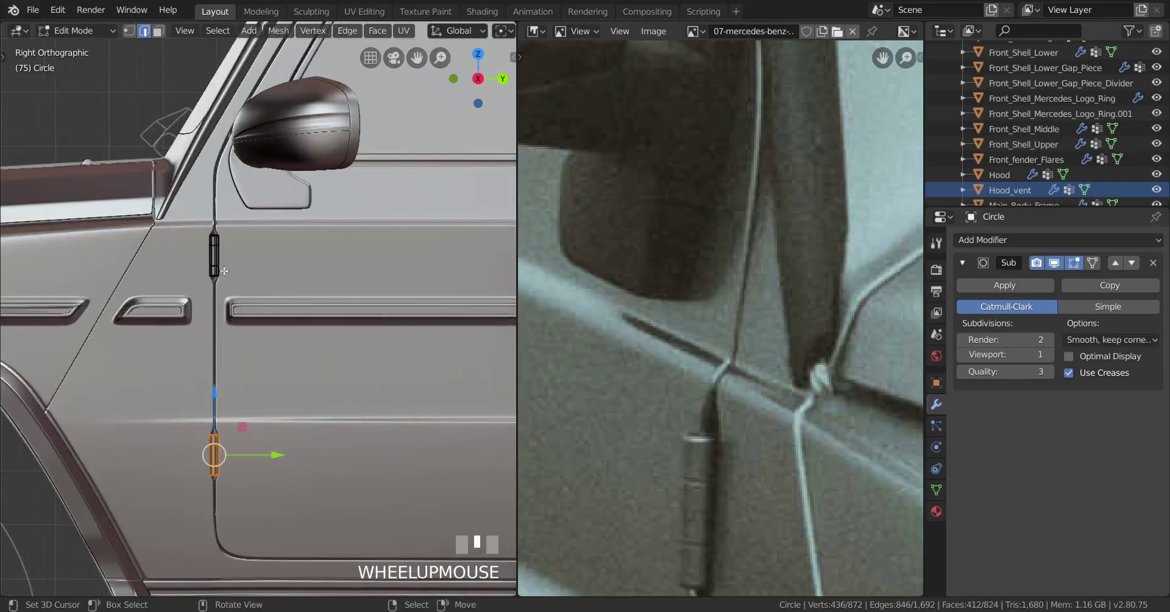
{"action": "scroll", "coordinate": [222, 265], "scroll_direction": "down", "scroll_amount": 4}
{"action": "scroll", "coordinate": [411, 366], "scroll_direction": "up", "scroll_amount": 2}
{"action": "middle_click_drag", "start_coordinate": [410, 366], "coordinate": [308, 359], "text": "shift"}
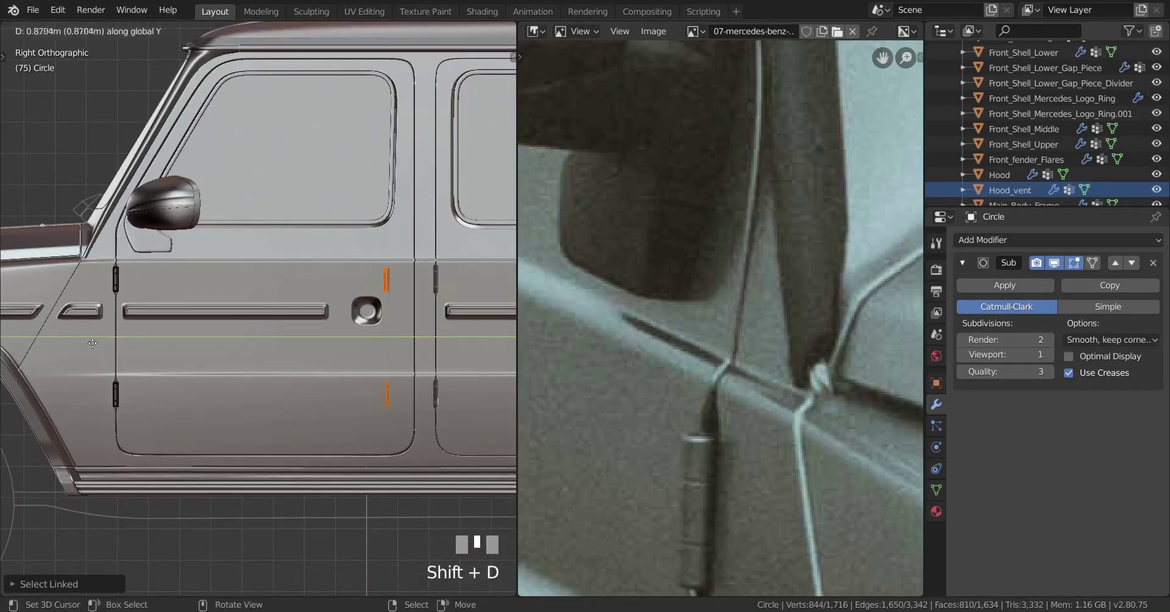
Align the copied hinges with the rear door's hinge recesses, shifting them about 0.0016 m in the negative Y direction.
{"action": "middle_click_drag", "start_coordinate": [343, 308], "coordinate": [356, 370], "text": "shift"}
{"action": "scroll", "coordinate": [250, 363], "scroll_direction": "up", "scroll_amount": 8}
{"action": "key", "text": "g"}
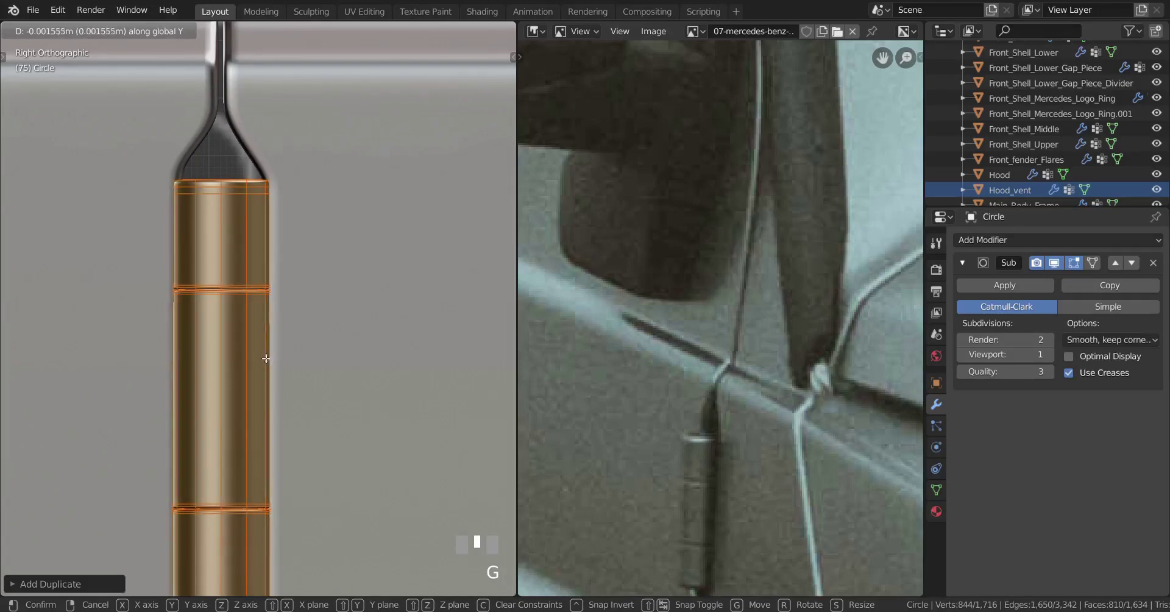
{"action": "left_click", "coordinate": [266, 358]}
{"action": "scroll", "coordinate": [266, 358], "scroll_direction": "down", "scroll_amount": 6}
{"action": "middle_click_drag", "start_coordinate": [267, 358], "coordinate": [256, 207], "text": "shift"}
{"action": "middle_click_drag", "start_coordinate": [262, 406], "coordinate": [261, 209], "text": "shift"}
{"action": "middle_click_drag", "start_coordinate": [267, 366], "coordinate": [289, 260], "text": "shift"}
{"action": "scroll", "coordinate": [288, 260], "scroll_direction": "up", "scroll_amount": 5}
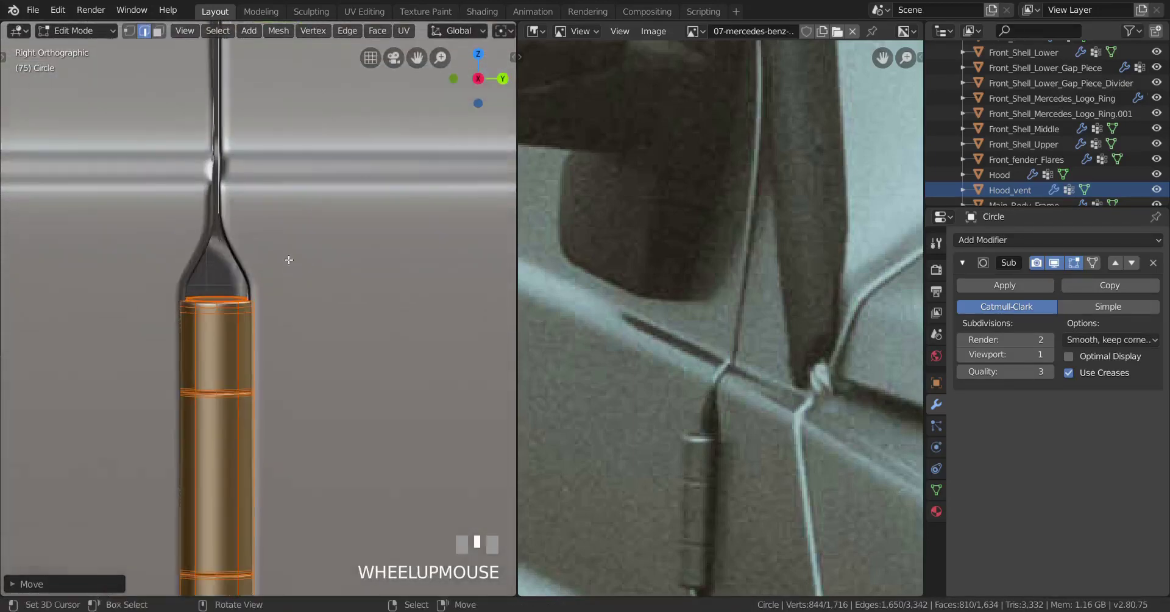
{"action": "scroll", "coordinate": [289, 297], "scroll_direction": "down", "scroll_amount": 3}
Move both rear door hinge copies along X to fit the side of the body.
{"action": "middle_click_drag", "start_coordinate": [270, 328], "coordinate": [339, 347]}
{"action": "scroll", "coordinate": [282, 331], "scroll_direction": "down", "scroll_amount": 4}
{"action": "middle_click_drag", "start_coordinate": [251, 244], "coordinate": [288, 439], "text": "shift"}
{"action": "left_click_drag", "start_coordinate": [276, 481], "coordinate": [283, 484]}
{"action": "middle_click_drag", "start_coordinate": [279, 332], "coordinate": [286, 463], "text": "shift"}
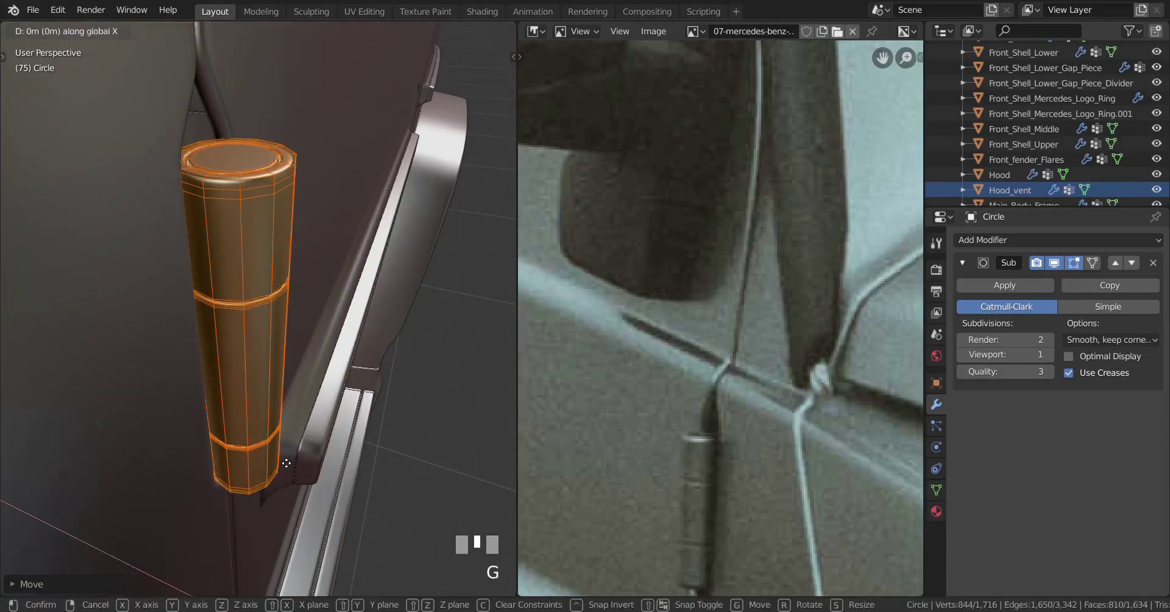
{"action": "left_click", "coordinate": [319, 468]}
{"action": "middle_click_drag", "start_coordinate": [314, 468], "coordinate": [308, 404]}
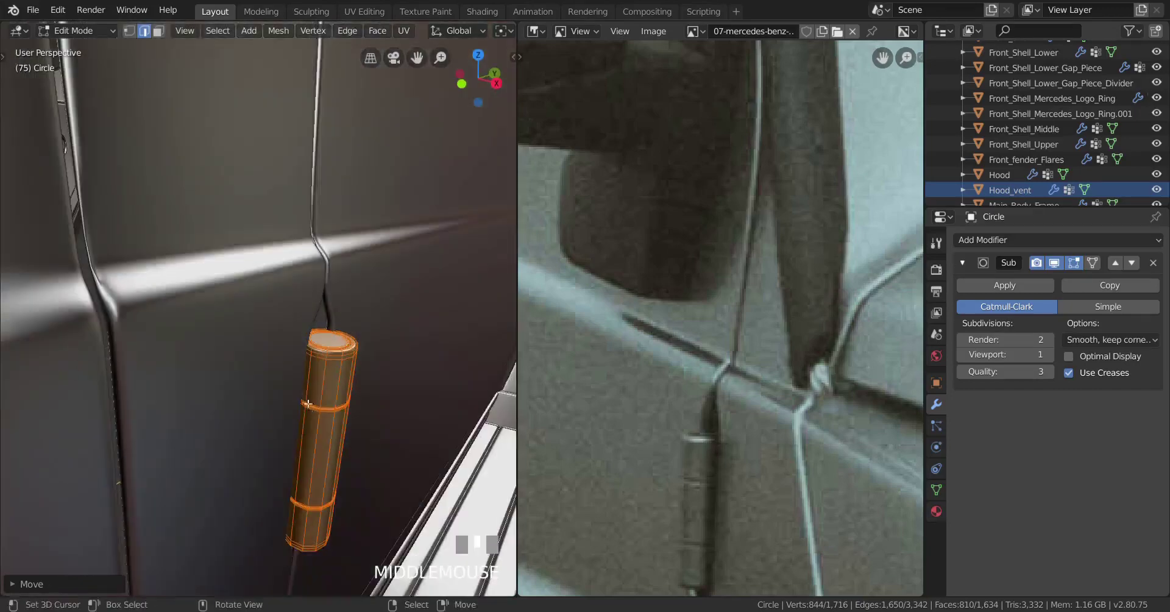
Narrow the selection to the upper rear hinge's cylinder, deselecting the lower hinge and its block in wireframe shading.
{"action": "scroll", "coordinate": [308, 403], "scroll_direction": "down", "scroll_amount": 3}
{"action": "scroll", "coordinate": [313, 360], "scroll_direction": "up", "scroll_amount": 1}
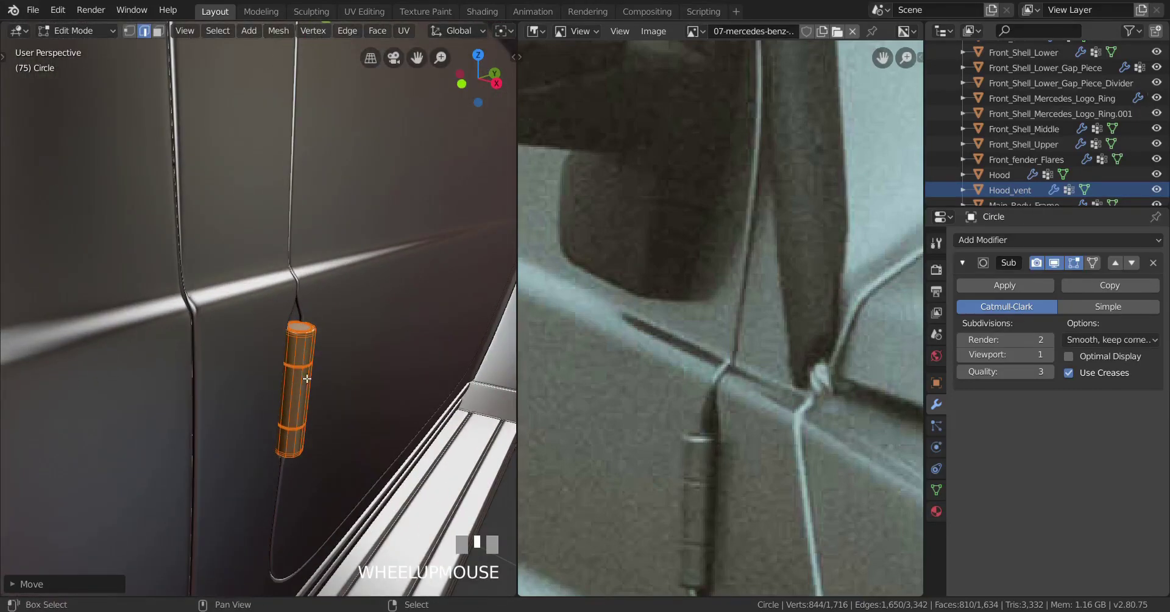
{"action": "scroll", "coordinate": [307, 378], "scroll_direction": "down", "scroll_amount": 3}
{"action": "mouse_move", "coordinate": [306, 379]}
{"action": "middle_mouse_down", "text": "shift"}
{"action": "mouse_move", "coordinate": [289, 368]}
{"action": "mouse_move", "coordinate": [253, 477]}
{"action": "mouse_move", "coordinate": [266, 420]}
{"action": "mouse_move", "coordinate": [227, 426]}
{"action": "middle_mouse_up", "text": "shift"}
{"action": "key", "text": "z"}
{"action": "middle_click_drag", "start_coordinate": [195, 476], "coordinate": [206, 416], "text": "shift"}
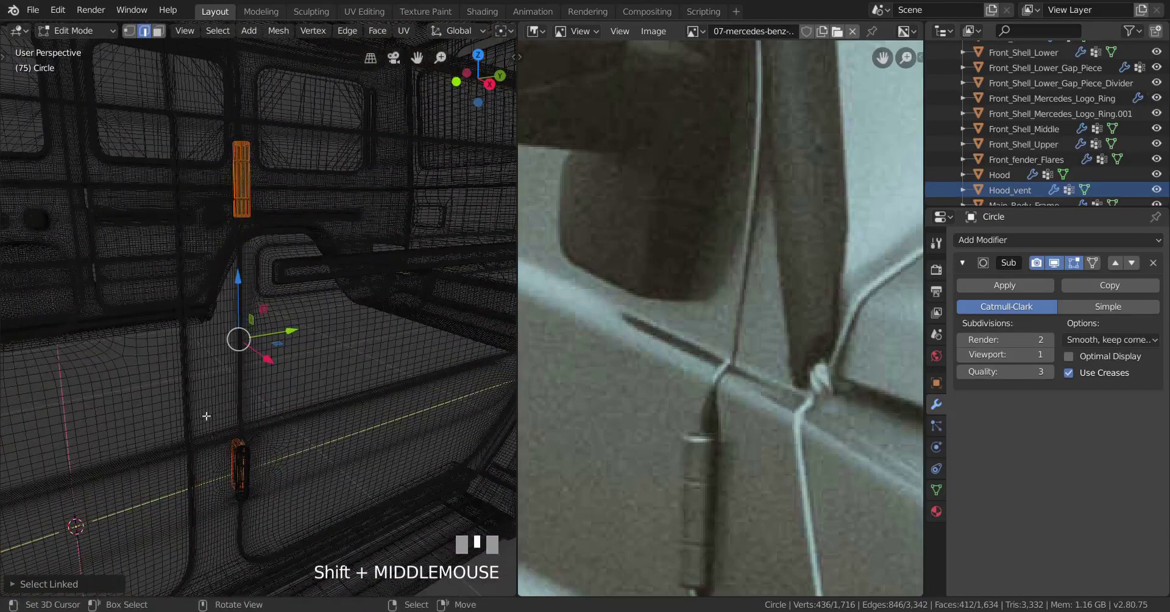
{"action": "mouse_move", "coordinate": [237, 351]}
{"action": "middle_mouse_down", "text": "shift"}
{"action": "mouse_move", "coordinate": [256, 463]}
{"action": "mouse_move", "coordinate": [347, 492]}
{"action": "mouse_move", "coordinate": [268, 472]}
{"action": "mouse_move", "coordinate": [302, 462]}
{"action": "middle_mouse_up", "text": "shift"}
{"action": "key", "text": "shift+z"}
{"action": "scroll", "coordinate": [332, 490], "scroll_direction": "up", "scroll_amount": 2}
{"action": "scroll", "coordinate": [302, 461], "scroll_direction": "up", "scroll_amount": 1}
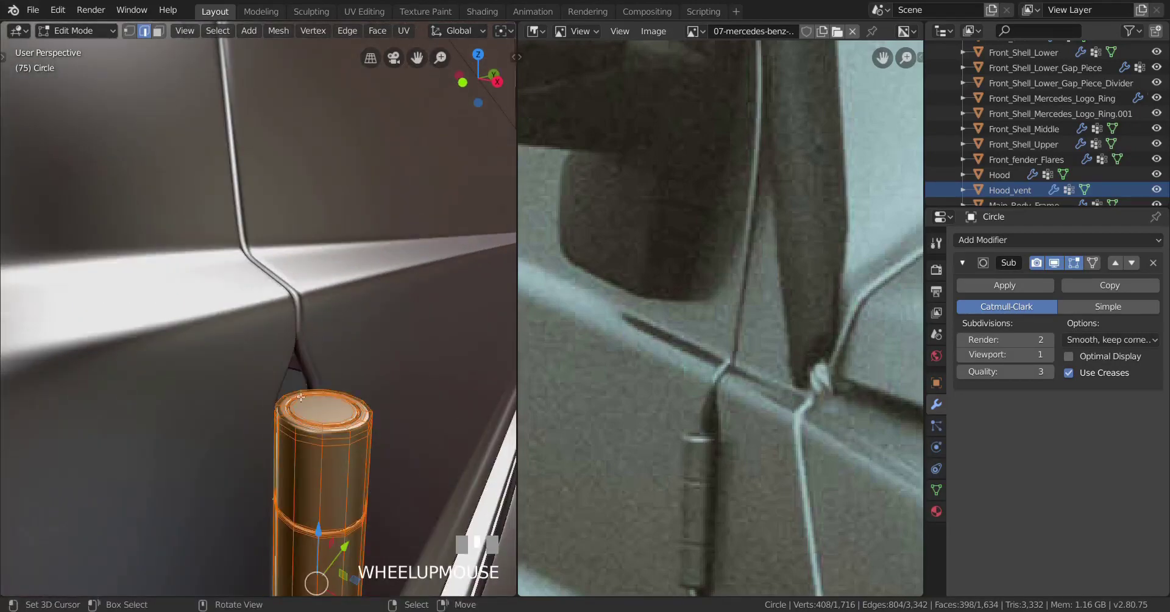
Rotate the upper rear hinge cylinder to follow the slope of the body side.
{"action": "middle_click_drag", "start_coordinate": [264, 389], "coordinate": [347, 208]}
{"action": "left_click", "coordinate": [238, 434]}
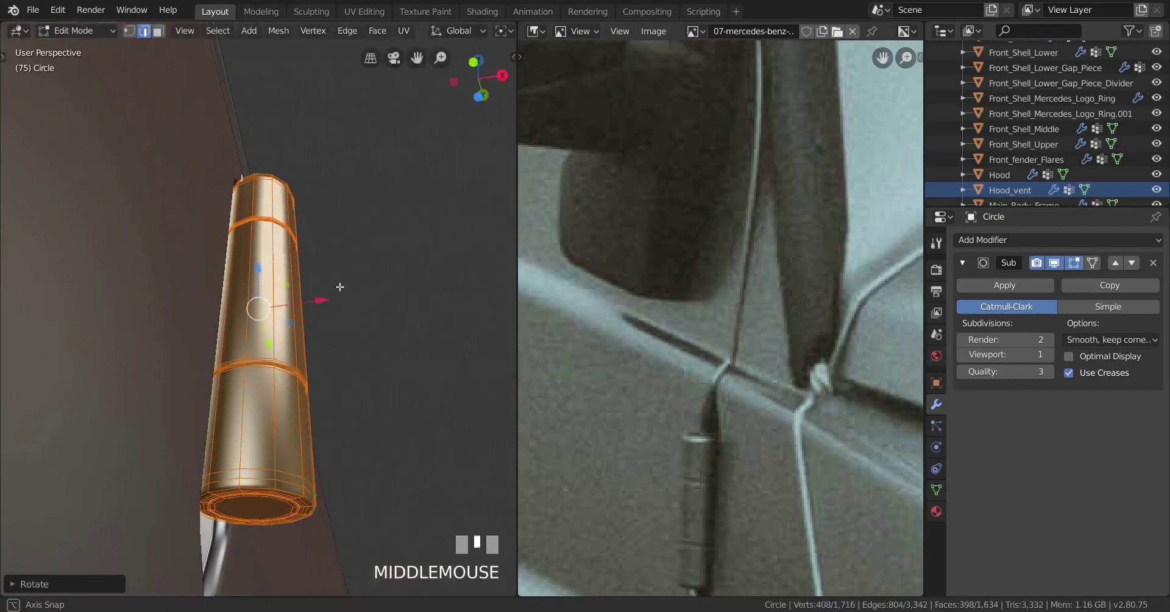
{"action": "mouse_move", "coordinate": [340, 286]}
{"action": "middle_mouse_down"}
{"action": "mouse_move", "coordinate": [100, 350]}
{"action": "mouse_move", "coordinate": [100, 429]}
{"action": "mouse_move", "coordinate": [404, 413]}
{"action": "mouse_move", "coordinate": [215, 435]}
{"action": "mouse_move", "coordinate": [172, 404]}
{"action": "mouse_move", "coordinate": [308, 410]}
{"action": "mouse_move", "coordinate": [308, 444]}
{"action": "mouse_move", "coordinate": [274, 443]}
{"action": "mouse_move", "coordinate": [227, 360]}
{"action": "mouse_move", "coordinate": [433, 424]}
{"action": "mouse_move", "coordinate": [296, 416]}
{"action": "mouse_move", "coordinate": [436, 413]}
{"action": "middle_mouse_up"}
{"action": "key", "text": "Tab"}
{"action": "scroll", "coordinate": [215, 363], "scroll_direction": "down", "scroll_amount": 2}
Select the upper front hinge's backing block in wireframe and duplicate it along Y to the upper rear hinge.
{"action": "key", "text": "Tab"}
{"action": "middle_click_drag", "start_coordinate": [259, 410], "coordinate": [434, 436]}
{"action": "key", "text": "z"}
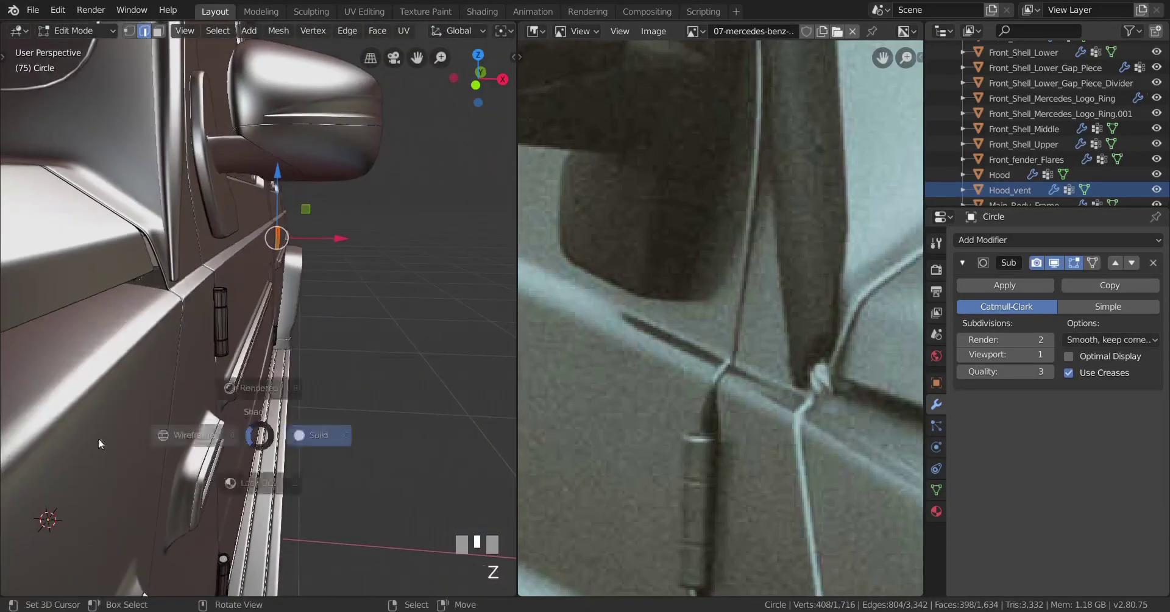
{"action": "left_click", "coordinate": [100, 443]}
{"action": "scroll", "coordinate": [186, 389], "scroll_direction": "up", "scroll_amount": 2}
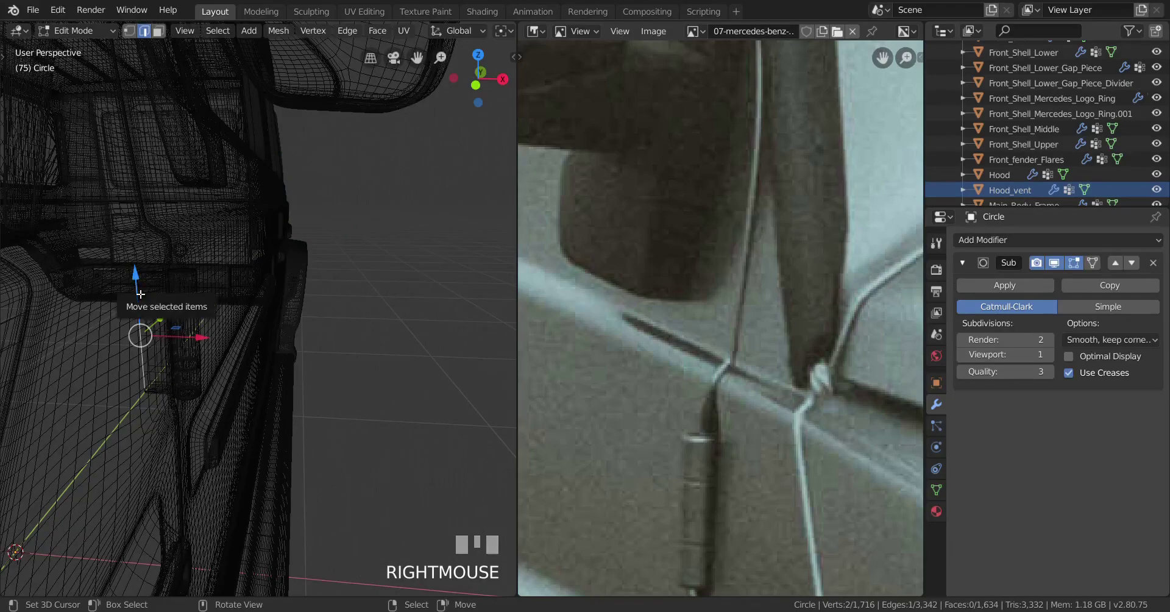
{"action": "key", "text": "l"}
{"action": "middle_click_drag", "start_coordinate": [226, 342], "coordinate": [79, 337]}
{"action": "scroll", "coordinate": [232, 334], "scroll_direction": "down", "scroll_amount": 2}
{"action": "middle_click_drag", "start_coordinate": [264, 334], "coordinate": [174, 342], "text": "shift"}
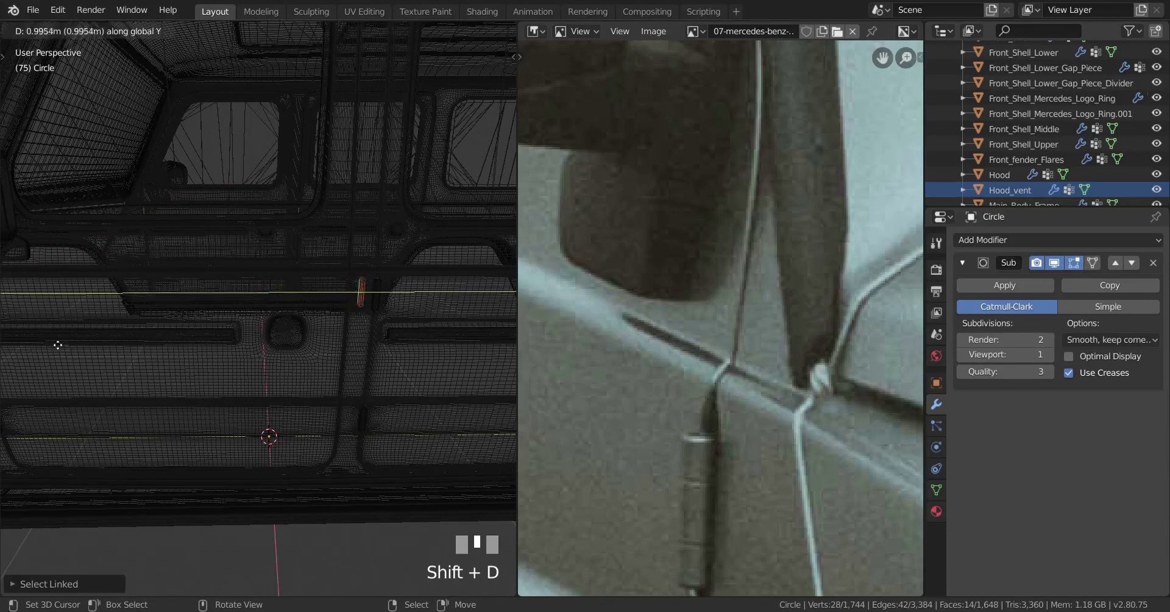
{"action": "key", "text": "KP_Decimal"}
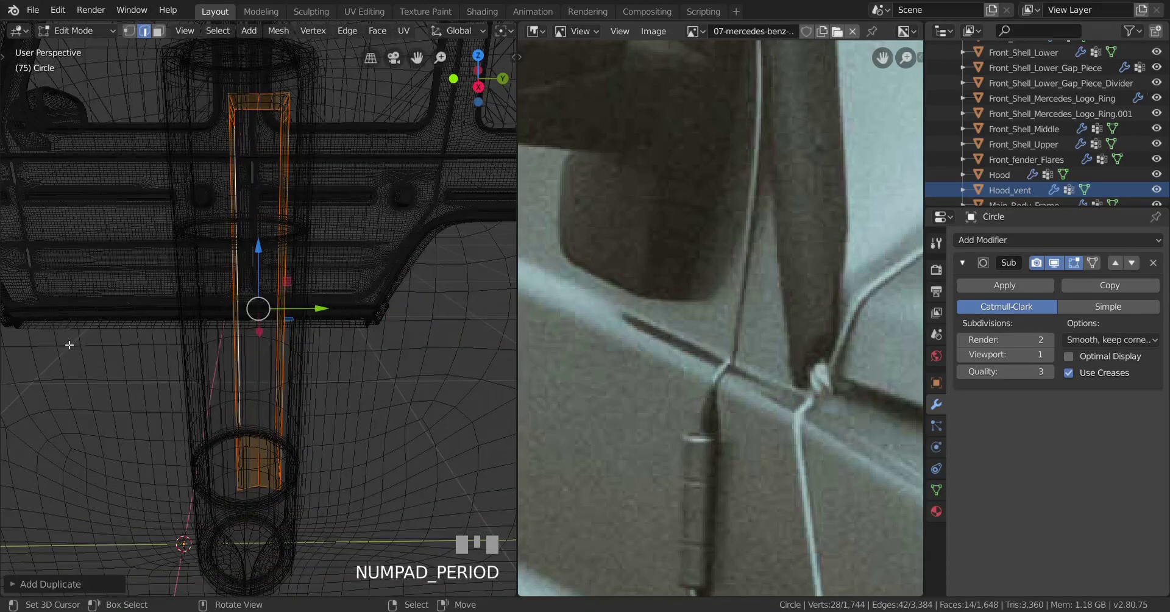
Move the copied backing block along Y and X so it sits behind the upper rear hinge cylinder.
{"action": "scroll", "coordinate": [153, 364], "scroll_direction": "down", "scroll_amount": 1}
{"action": "left_click_drag", "start_coordinate": [296, 310], "coordinate": [289, 318]}
{"action": "middle_click_drag", "start_coordinate": [187, 344], "coordinate": [305, 324]}
{"action": "key", "text": "shift+z"}
{"action": "middle_click_drag", "start_coordinate": [360, 351], "coordinate": [375, 370]}
{"action": "scroll", "coordinate": [374, 369], "scroll_direction": "up", "scroll_amount": 2}
{"action": "middle_click_drag", "start_coordinate": [375, 370], "coordinate": [361, 370], "text": "shift"}
{"action": "left_click_drag", "start_coordinate": [318, 317], "coordinate": [334, 314]}
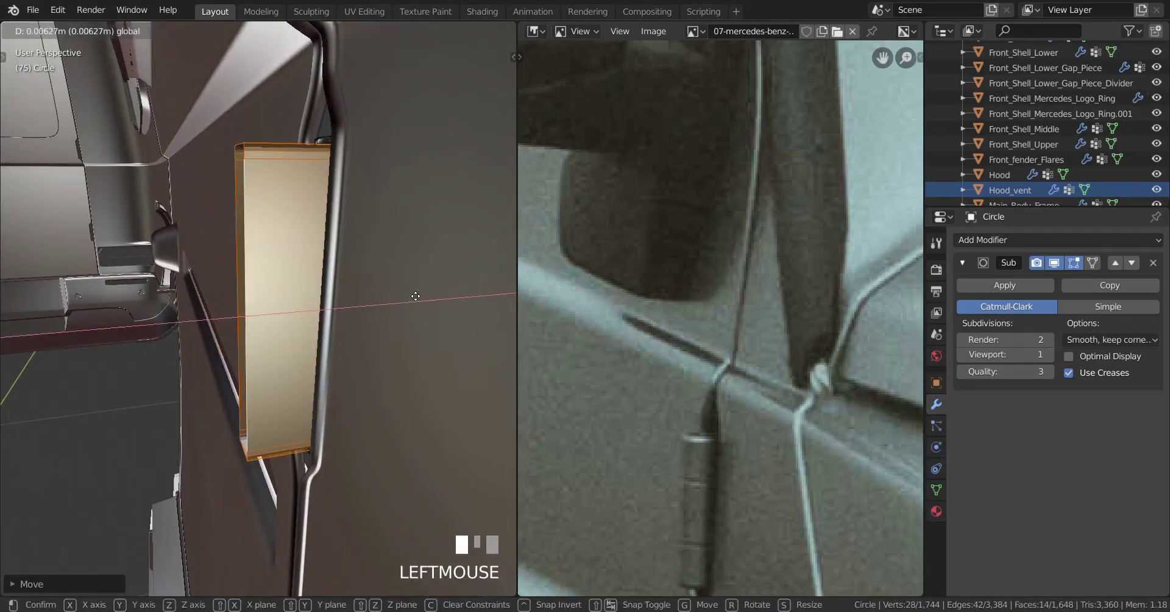
{"action": "left_click_drag", "start_coordinate": [415, 297], "coordinate": [416, 296]}
Fine-tune the backing block's Y and X position against the upper rear hinge cylinder.
{"action": "middle_click_drag", "start_coordinate": [415, 296], "coordinate": [340, 345]}
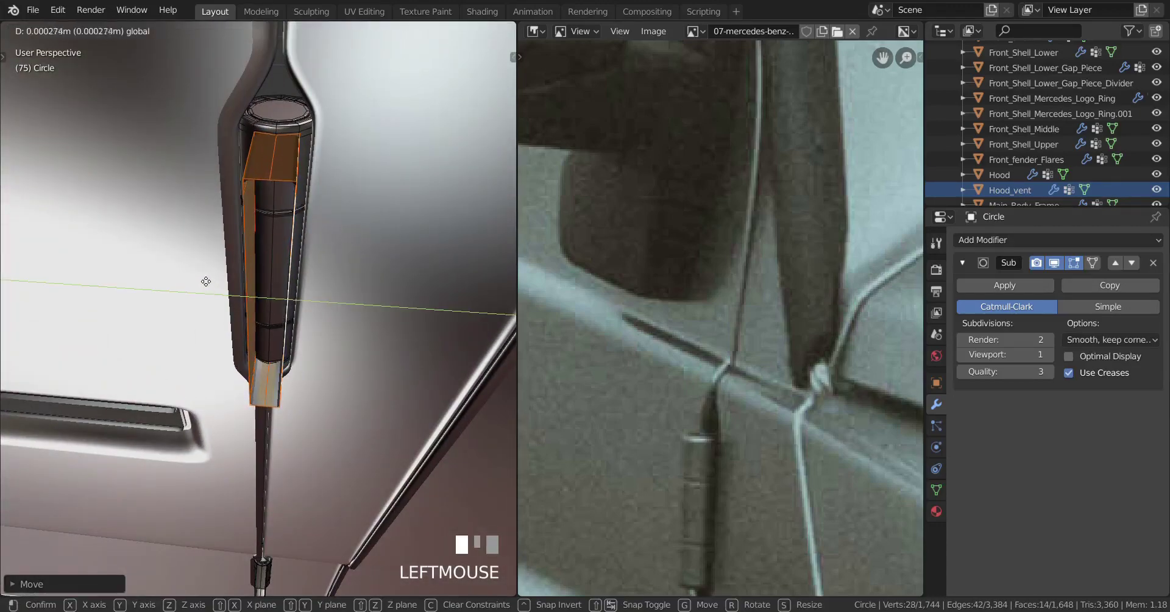
{"action": "left_click_drag", "start_coordinate": [206, 281], "coordinate": [285, 287]}
{"action": "middle_click_drag", "start_coordinate": [286, 286], "coordinate": [286, 286]}
{"action": "left_click_drag", "start_coordinate": [312, 284], "coordinate": [330, 271]}
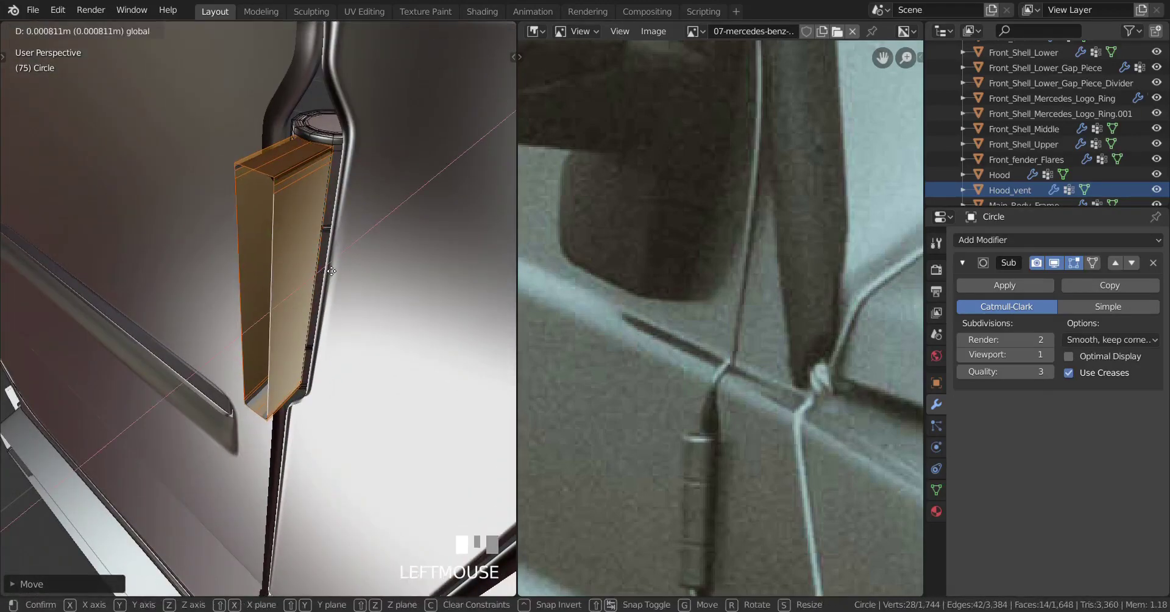
{"action": "middle_click_drag", "start_coordinate": [325, 318], "coordinate": [251, 260]}
Select the lower rear hinge's cylinder together with its backing block, using wireframe to reach the block.
{"action": "key", "text": "Tab"}
{"action": "key", "text": "a"}
{"action": "key", "text": "alt+a"}
{"action": "scroll", "coordinate": [251, 427], "scroll_direction": "up", "scroll_amount": 2}
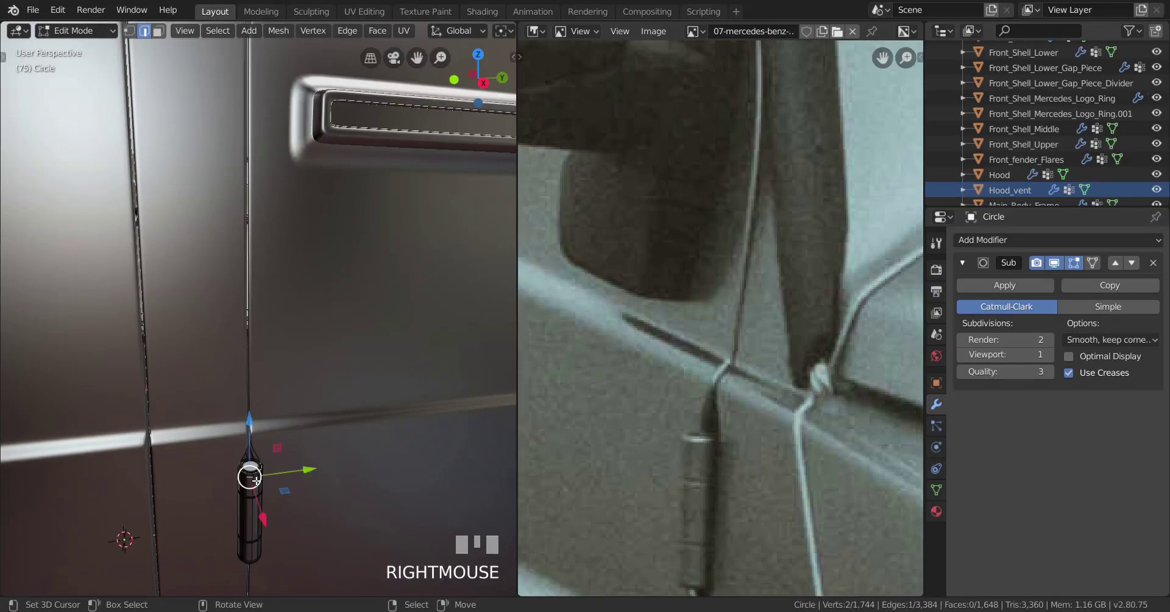
{"action": "key", "text": "KP_Decimal"}
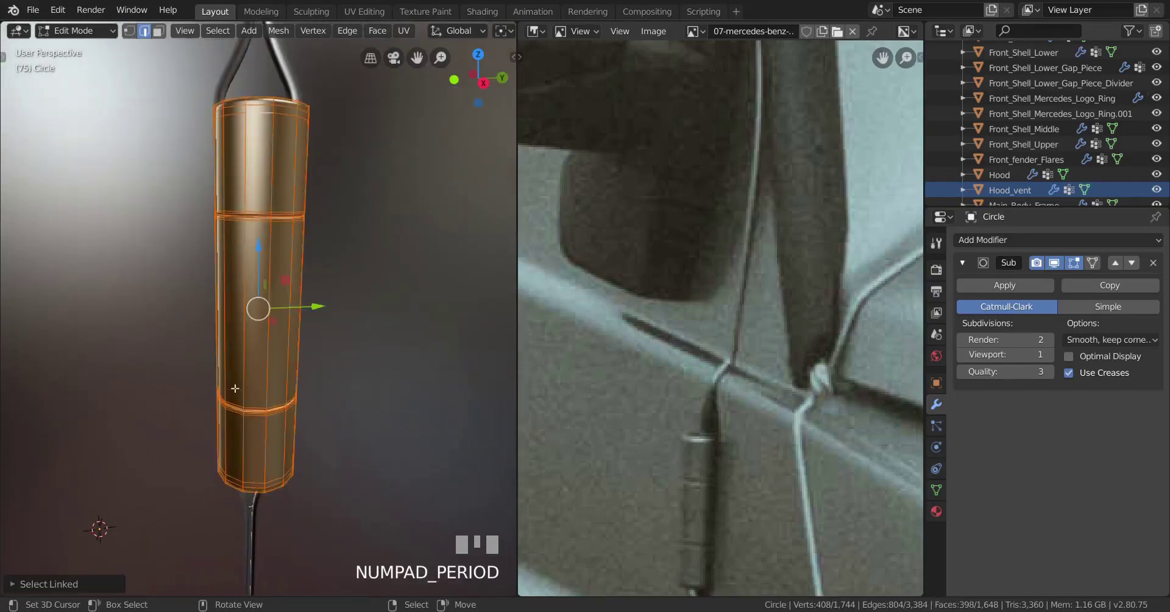
{"action": "middle_click_drag", "start_coordinate": [235, 389], "coordinate": [195, 329]}
{"action": "scroll", "coordinate": [176, 303], "scroll_direction": "down", "scroll_amount": 2}
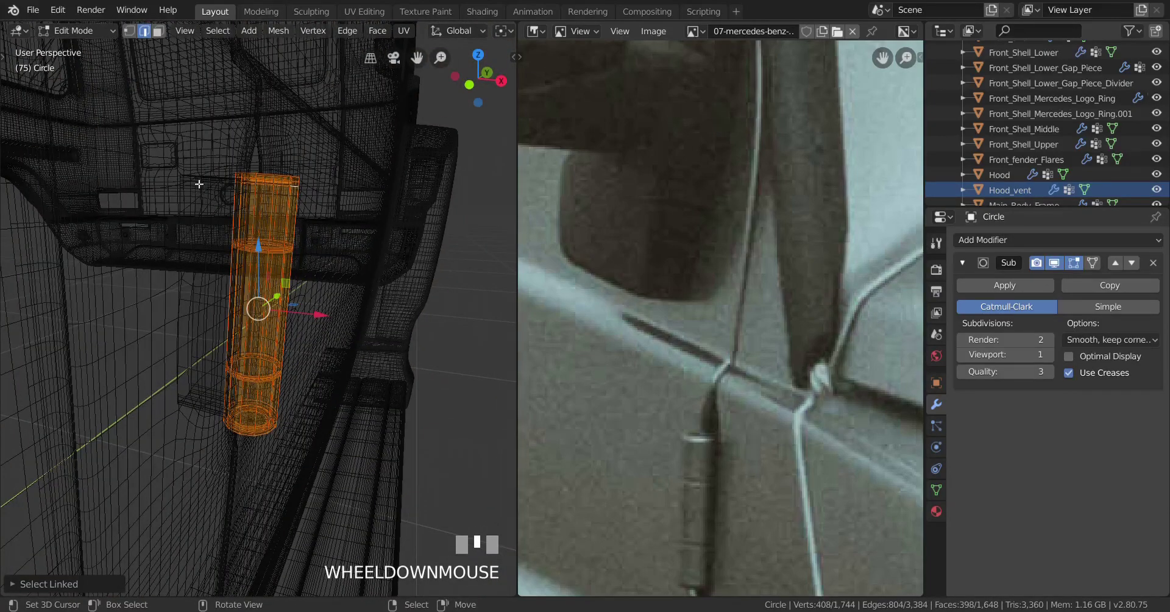
{"action": "key", "text": "l"}
{"action": "middle_click_drag", "start_coordinate": [198, 184], "coordinate": [67, 177]}
{"action": "key", "text": "z"}
Move the lower rear hinge along X and rotate it slightly about Y to follow the door side.
{"action": "middle_click_drag", "start_coordinate": [394, 350], "coordinate": [255, 335]}
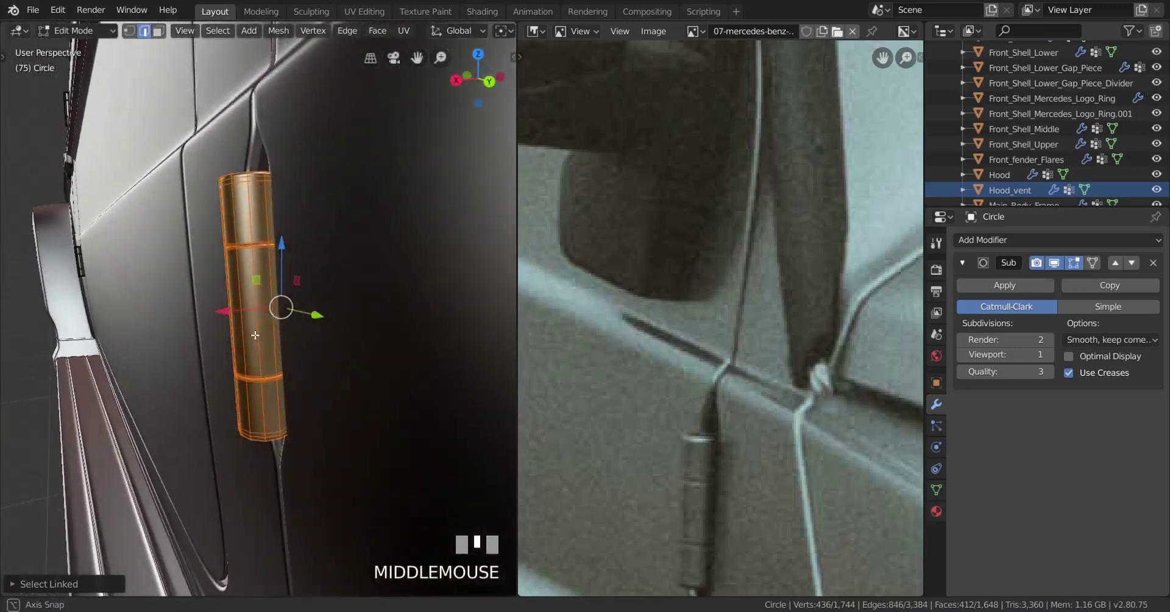
{"action": "left_click_drag", "start_coordinate": [258, 314], "coordinate": [173, 313]}
{"action": "middle_click_drag", "start_coordinate": [183, 314], "coordinate": [365, 379]}
{"action": "left_click_drag", "start_coordinate": [280, 352], "coordinate": [289, 364]}
{"action": "middle_click_drag", "start_coordinate": [289, 364], "coordinate": [347, 327]}
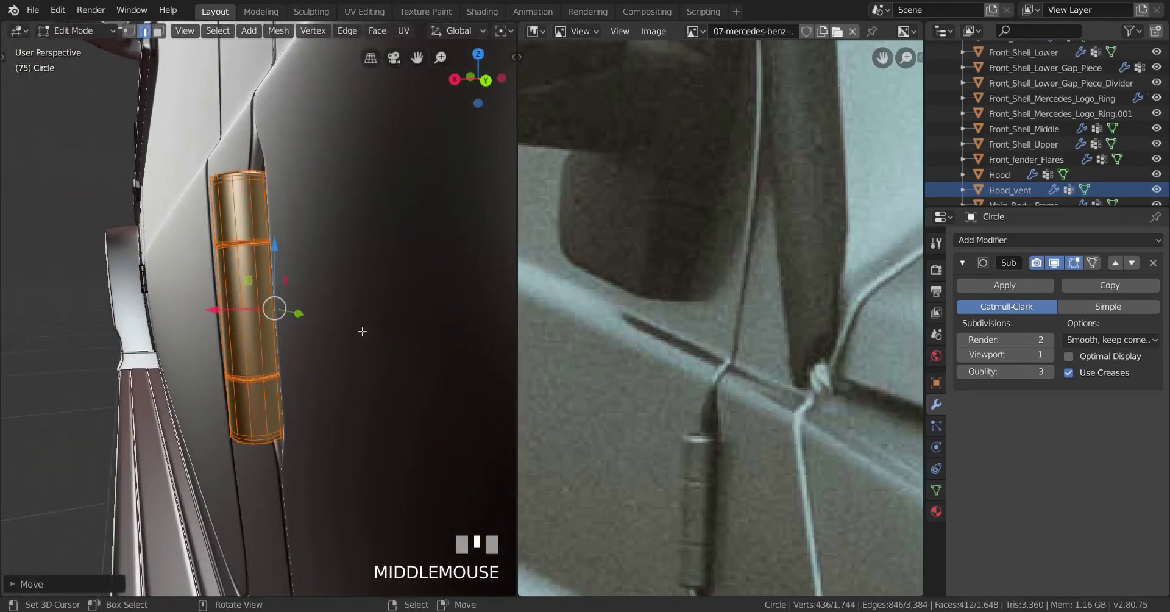
{"action": "key", "text": "r"}
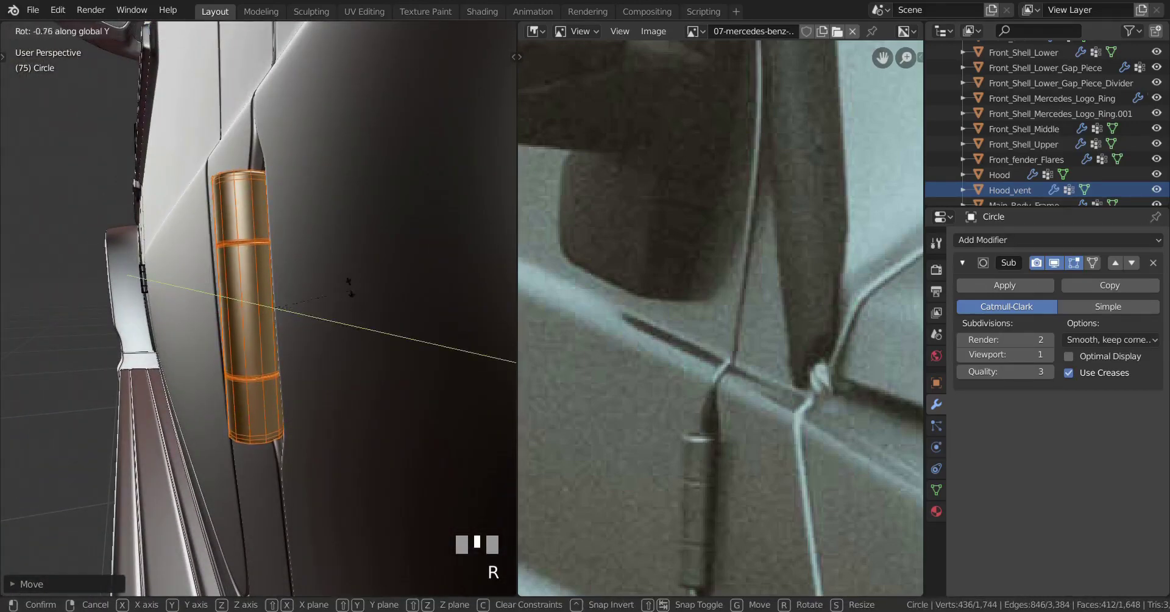
{"action": "left_click", "coordinate": [337, 265]}
{"action": "middle_click_drag", "start_coordinate": [337, 267], "coordinate": [397, 300]}
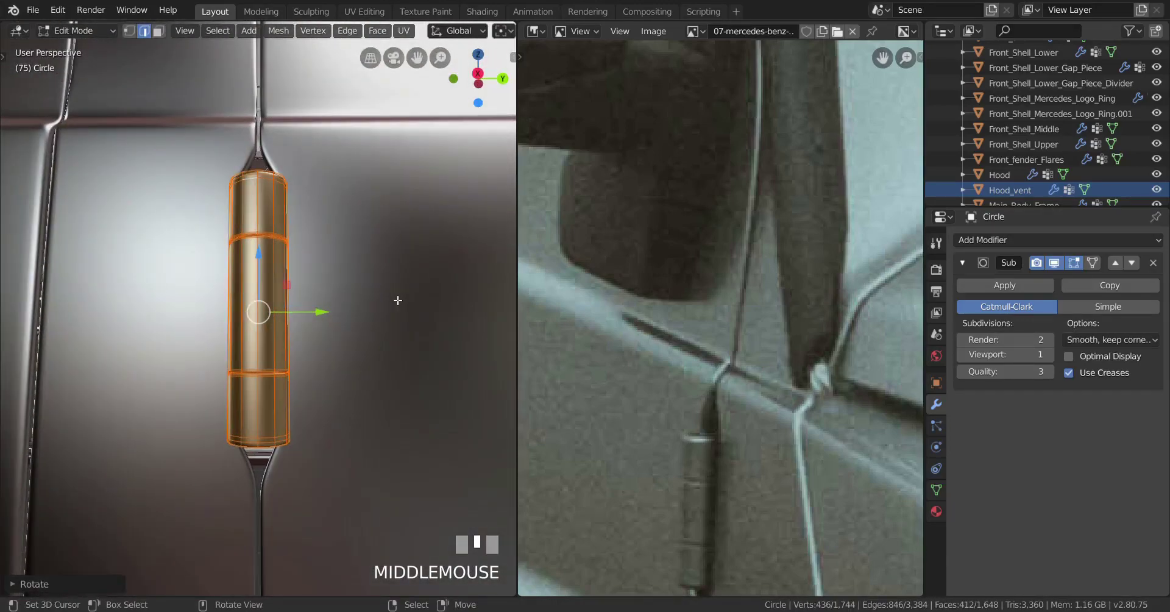
Fine-tune the selected rear door hinge's fit in its recess in the right side view and return to Object Mode.
{"action": "key", "text": "KP_3"}
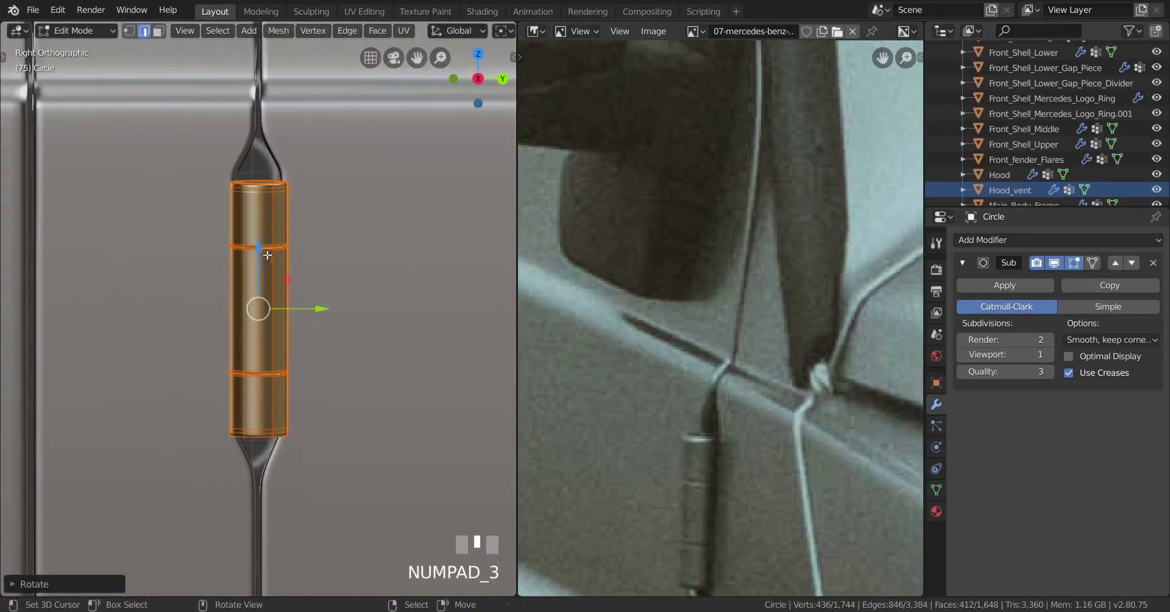
{"action": "left_click", "coordinate": [262, 214]}
{"action": "middle_click_drag", "start_coordinate": [262, 215], "coordinate": [230, 351]}
{"action": "left_click_drag", "start_coordinate": [230, 351], "coordinate": [236, 356]}
{"action": "key", "text": "Tab"}
{"action": "middle_click_drag", "start_coordinate": [236, 356], "coordinate": [283, 265]}
{"action": "scroll", "coordinate": [284, 269], "scroll_direction": "down", "scroll_amount": 5}
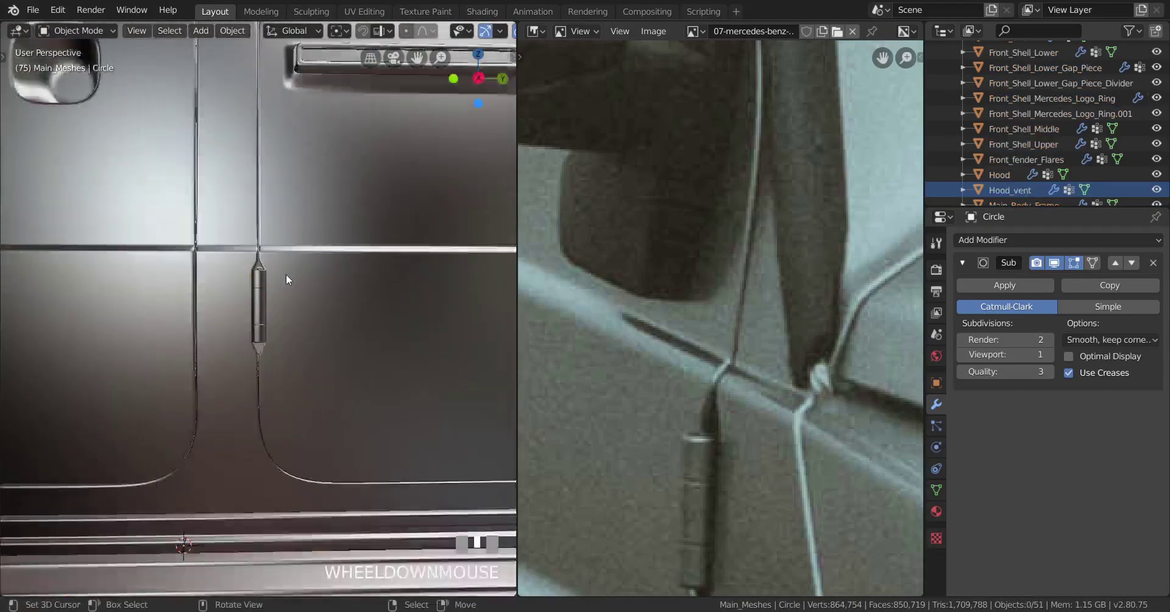
Select the door hinges object and apply its location and rotation.
{"action": "scroll", "coordinate": [247, 381], "scroll_direction": "up", "scroll_amount": 3}
{"action": "middle_click_drag", "start_coordinate": [247, 382], "coordinate": [253, 431]}
{"action": "scroll", "coordinate": [170, 400], "scroll_direction": "down", "scroll_amount": 3}
{"action": "middle_click_drag", "start_coordinate": [170, 399], "coordinate": [335, 345], "text": "shift"}
{"action": "scroll", "coordinate": [225, 292], "scroll_direction": "up", "scroll_amount": 4}
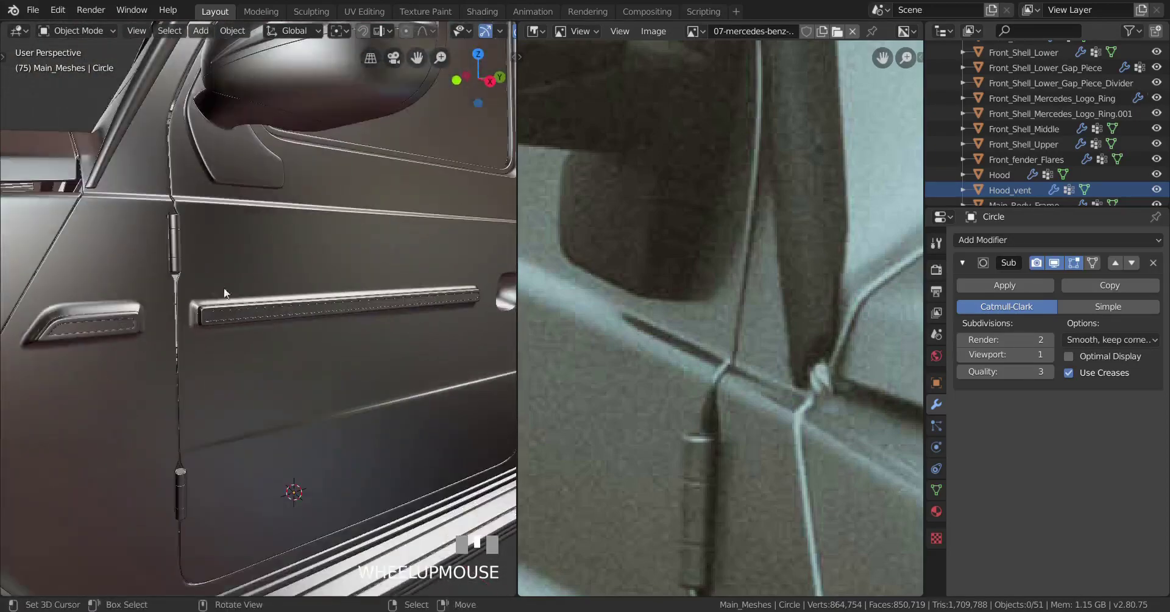
{"action": "right_click", "coordinate": [173, 259]}
{"action": "scroll", "coordinate": [264, 361], "scroll_direction": "down", "scroll_amount": 4}
{"action": "middle_click_drag", "start_coordinate": [263, 361], "coordinate": [253, 351], "text": "shift"}
{"action": "key", "text": "ctrl+a"}
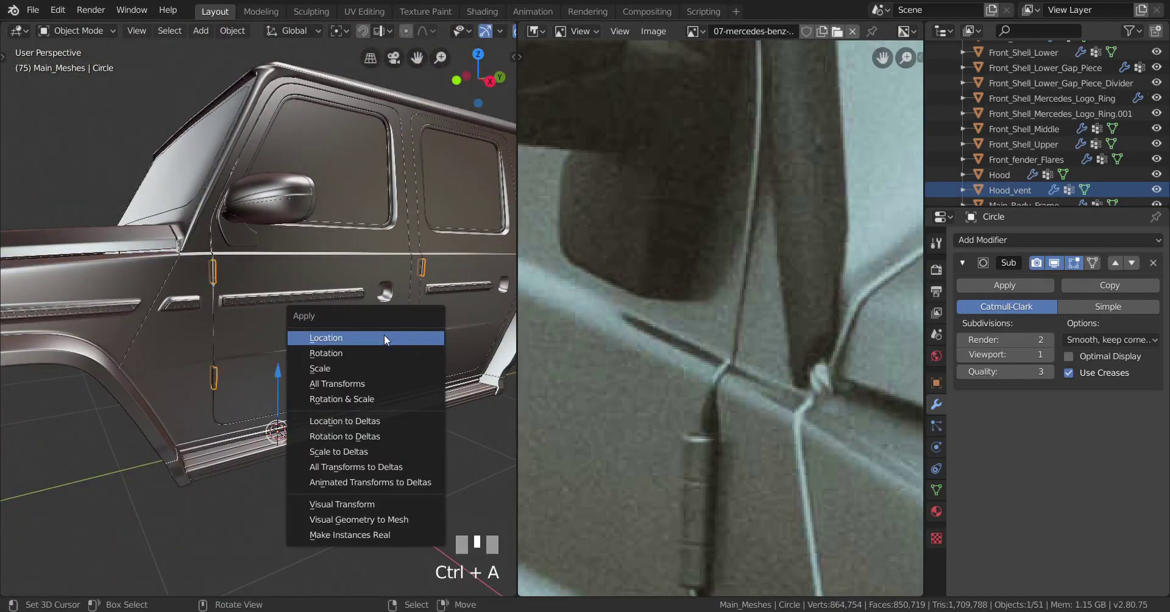
{"action": "left_click", "coordinate": [384, 337]}
{"action": "key", "text": "ctrl+a"}
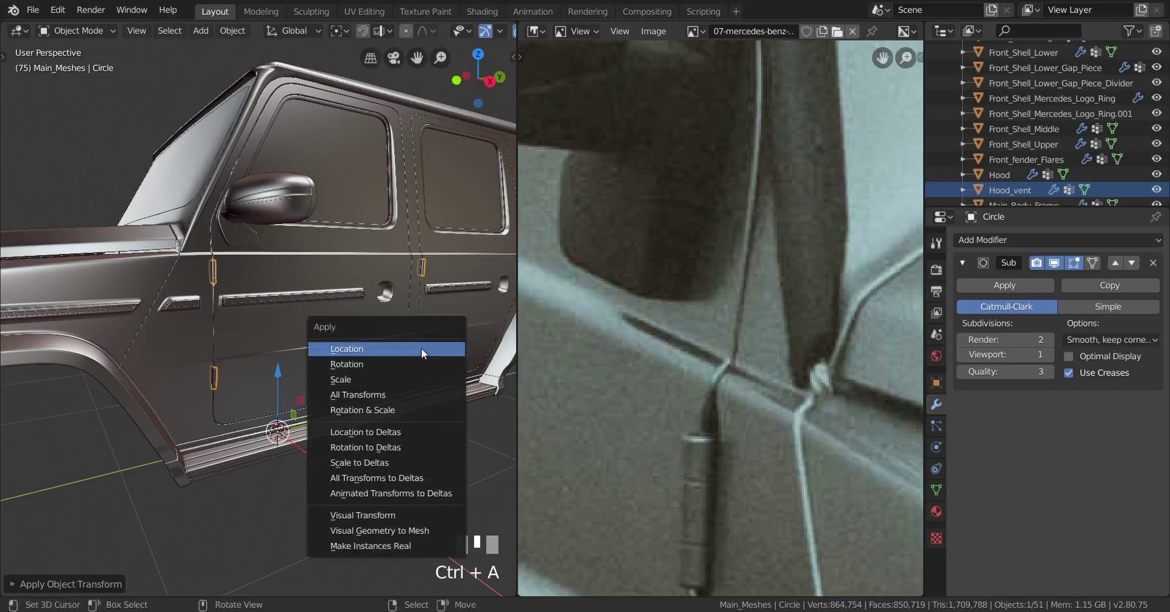
{"action": "left_click", "coordinate": [363, 366]}
Add a Mirror modifier on the X axis to the hinges and place it above the Subdivision modifier.
{"action": "middle_click_drag", "start_coordinate": [360, 367], "coordinate": [584, 352]}
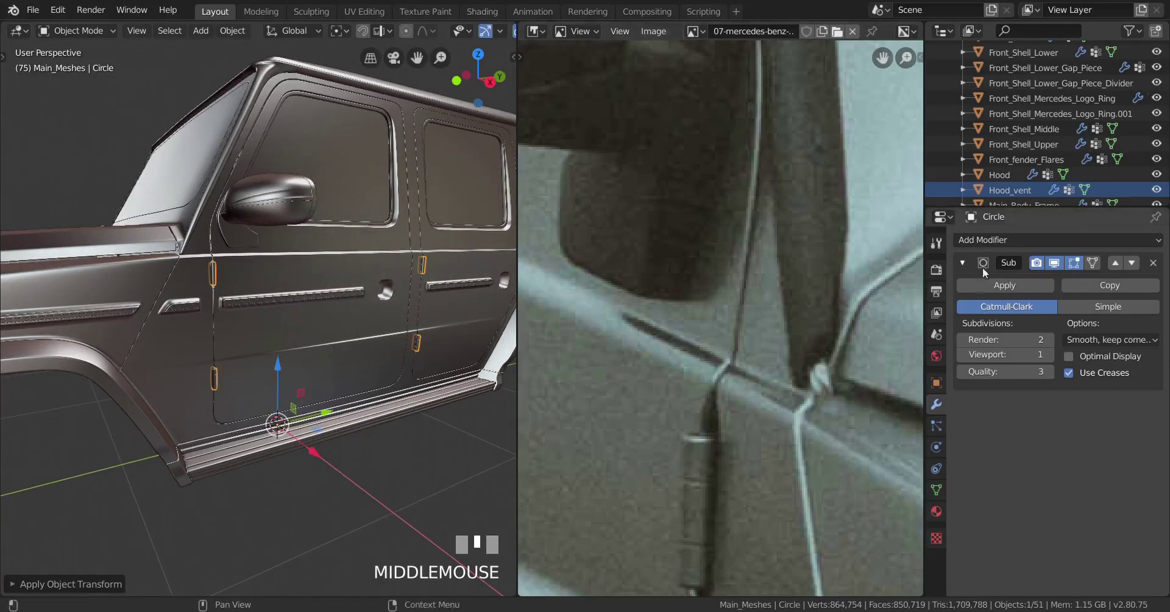
{"action": "left_click", "coordinate": [997, 241]}
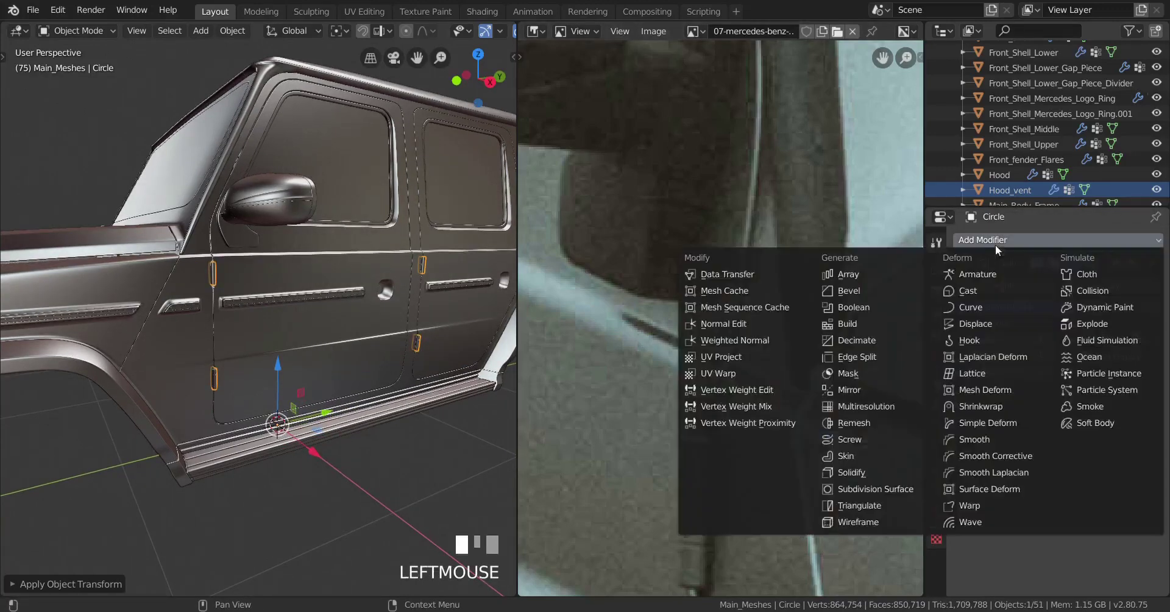
{"action": "left_click", "coordinate": [853, 390]}
{"action": "left_click", "coordinate": [1115, 405]}
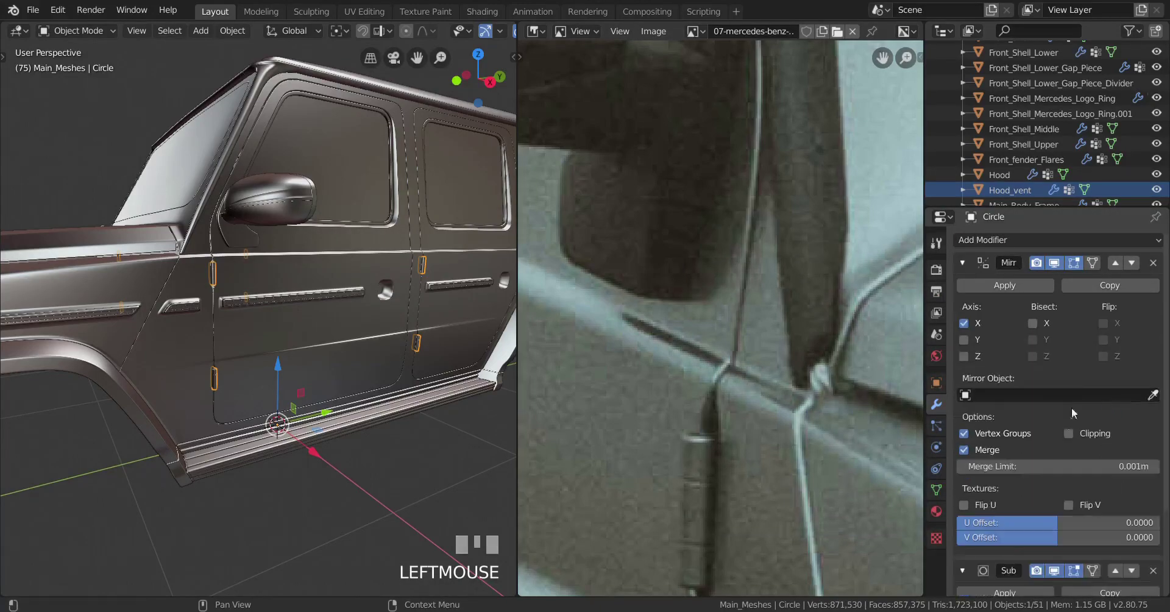
Duplicate one door hinge with its backing block in Edit Mode and move the copy in front of the windshield.
{"action": "scroll", "coordinate": [447, 405], "scroll_direction": "down", "scroll_amount": 3}
{"action": "mouse_move", "coordinate": [448, 404]}
{"action": "middle_mouse_down"}
{"action": "mouse_move", "coordinate": [121, 408]}
{"action": "mouse_move", "coordinate": [244, 415]}
{"action": "mouse_move", "coordinate": [233, 407]}
{"action": "mouse_move", "coordinate": [125, 455]}
{"action": "mouse_move", "coordinate": [162, 390]}
{"action": "mouse_move", "coordinate": [181, 456]}
{"action": "mouse_move", "coordinate": [237, 413]}
{"action": "mouse_move", "coordinate": [244, 427]}
{"action": "mouse_move", "coordinate": [244, 408]}
{"action": "mouse_move", "coordinate": [232, 417]}
{"action": "mouse_move", "coordinate": [277, 426]}
{"action": "middle_mouse_up"}
{"action": "scroll", "coordinate": [255, 420], "scroll_direction": "up", "scroll_amount": 6}
{"action": "scroll", "coordinate": [230, 408], "scroll_direction": "down", "scroll_amount": 4}
{"action": "scroll", "coordinate": [240, 411], "scroll_direction": "up", "scroll_amount": 3}
{"action": "key", "text": "Tab"}
{"action": "key", "text": "z"}
{"action": "scroll", "coordinate": [218, 427], "scroll_direction": "down", "scroll_amount": 3}
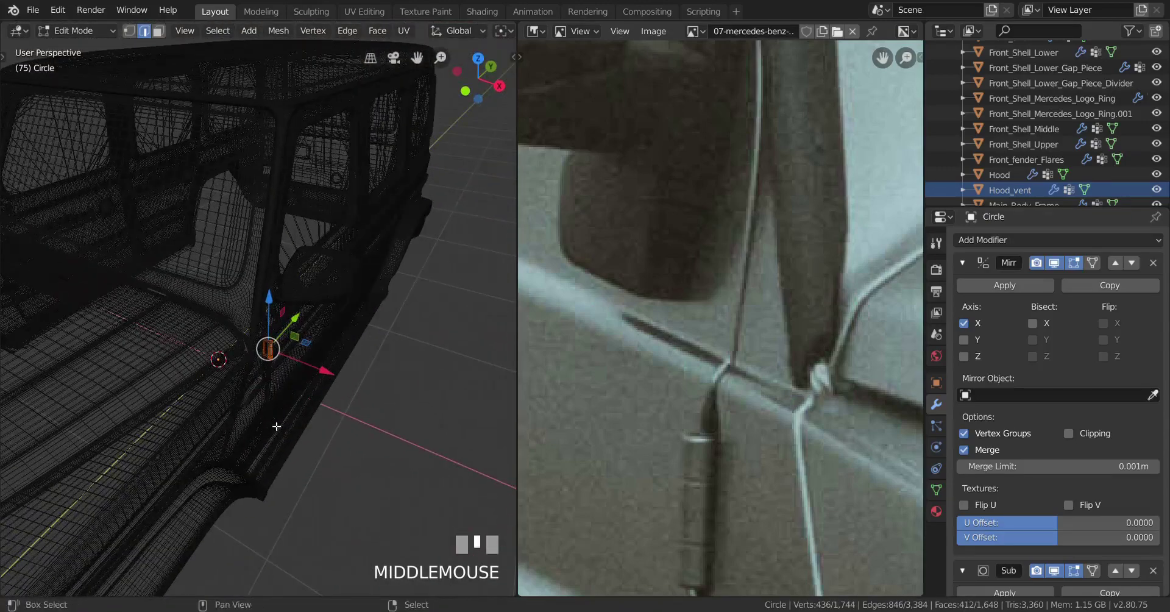
{"action": "left_click", "coordinate": [287, 333]}
{"action": "mouse_move", "coordinate": [286, 335]}
{"action": "middle_mouse_down"}
{"action": "mouse_move", "coordinate": [287, 360]}
{"action": "mouse_move", "coordinate": [329, 377]}
{"action": "middle_mouse_up"}
{"action": "key", "text": "z"}
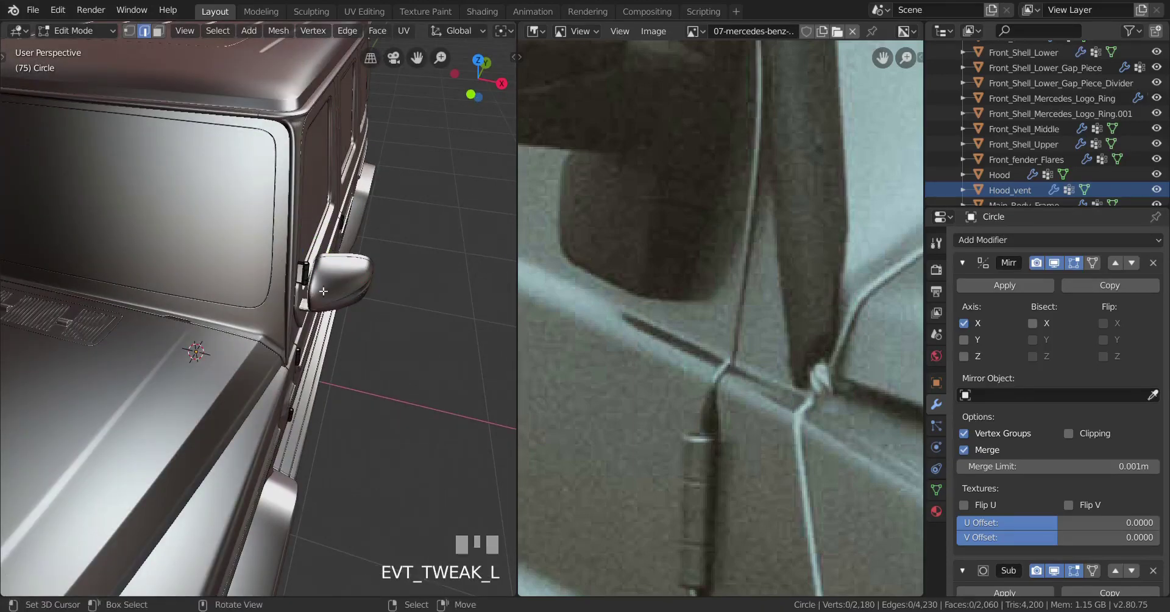
{"action": "left_click_drag", "start_coordinate": [365, 285], "coordinate": [262, 299]}
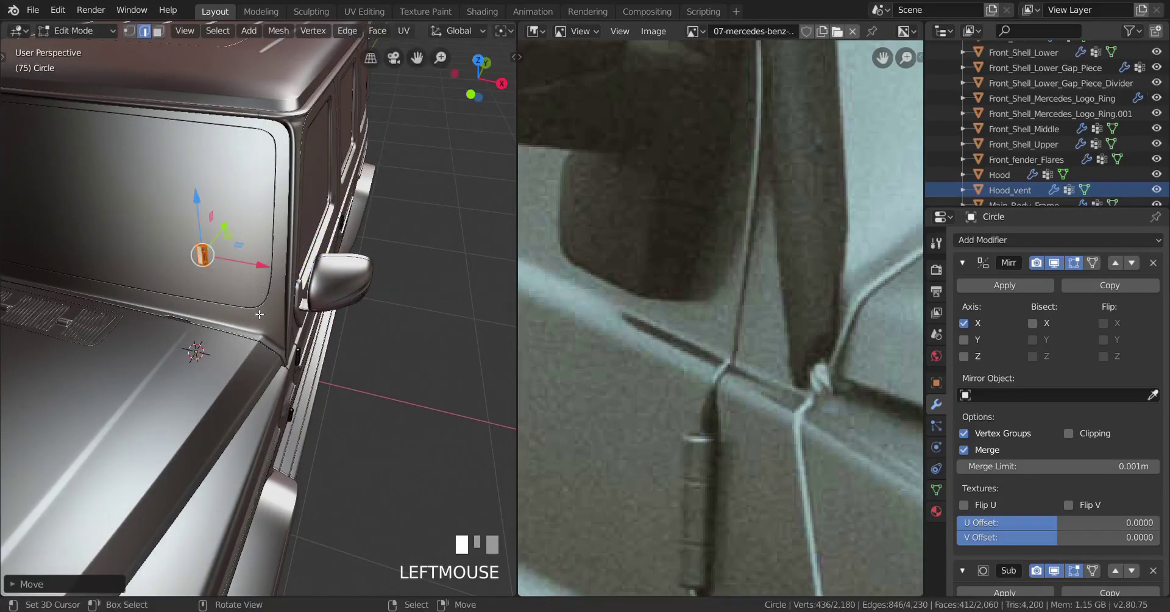
Rotate the copied hinge in the front view with angle snapping so that it lies horizontally.
{"action": "key", "text": "KP_1"}
{"action": "middle_click_drag", "start_coordinate": [262, 317], "coordinate": [287, 283], "text": "shift"}
{"action": "scroll", "coordinate": [326, 436], "scroll_direction": "up", "scroll_amount": 5}
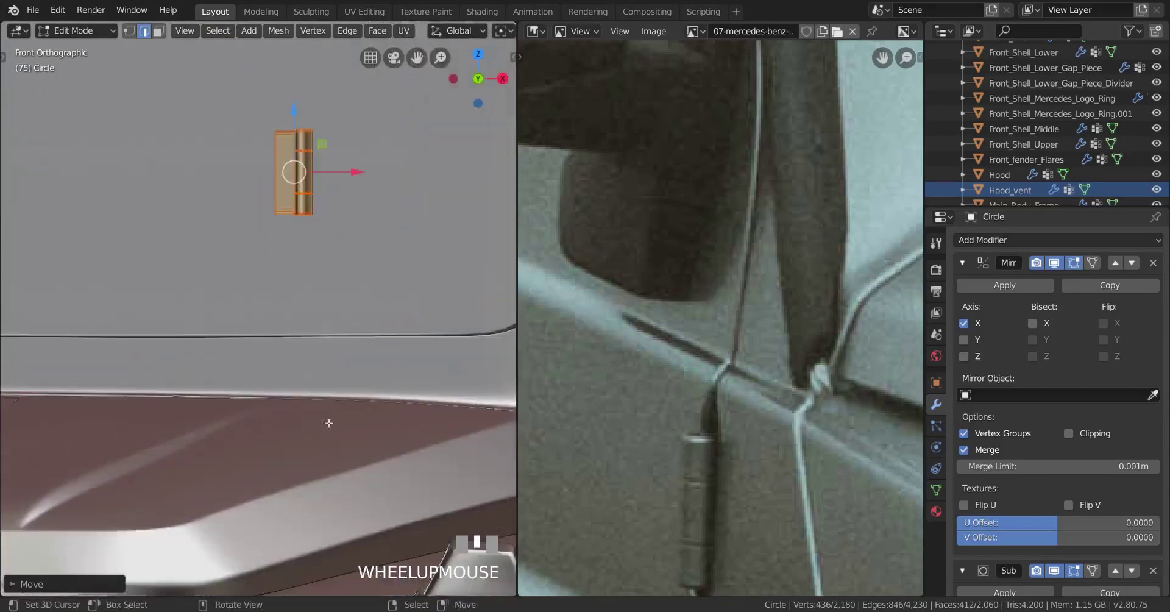
{"action": "key", "text": "r"}
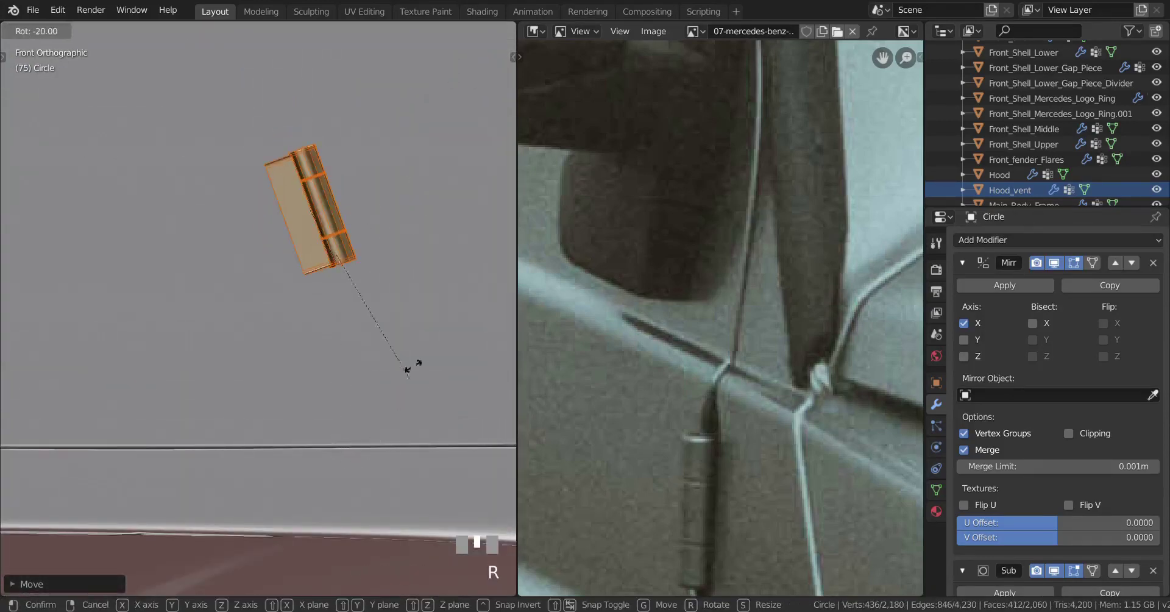
{"action": "left_click", "coordinate": [420, 194], "text": "ctrl"}
Move the copied hinge in the top view onto the recess at the rear edge of the hood.
{"action": "middle_click_drag", "start_coordinate": [404, 253], "coordinate": [362, 366]}
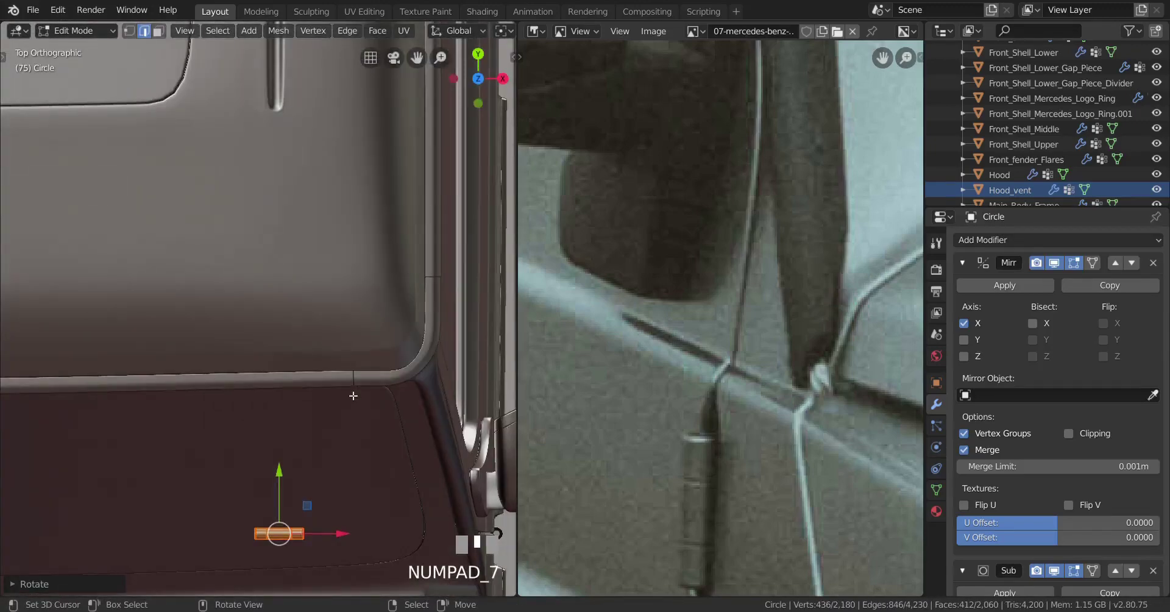
{"action": "middle_click_drag", "start_coordinate": [353, 395], "coordinate": [375, 186], "text": "shift"}
{"action": "scroll", "coordinate": [366, 308], "scroll_direction": "up", "scroll_amount": 2}
{"action": "key", "text": "g"}
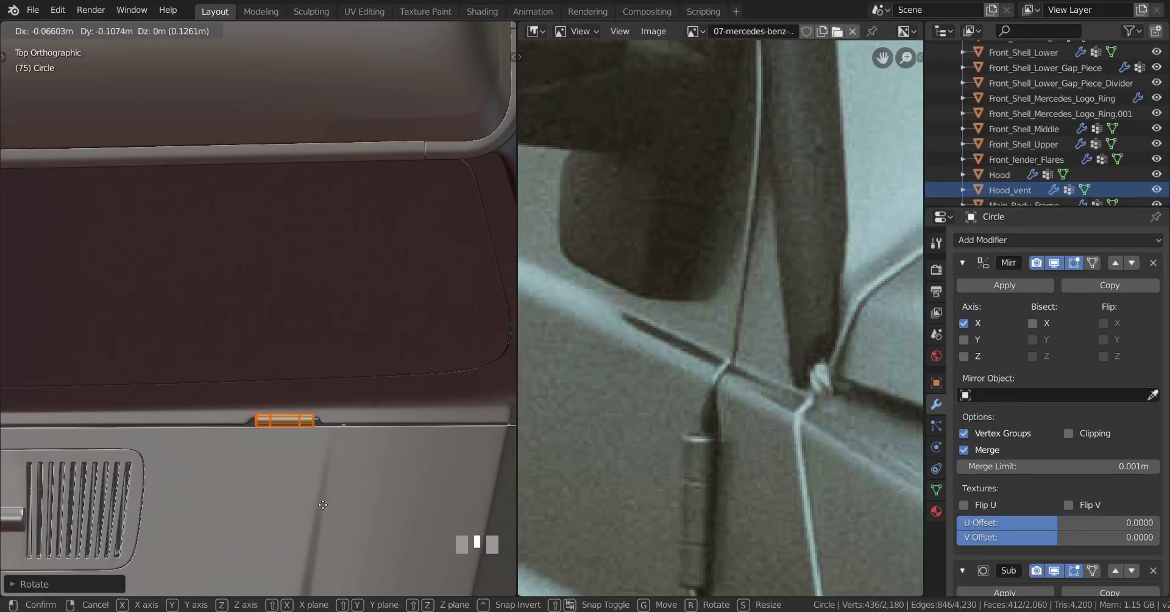
{"action": "left_click", "coordinate": [323, 504], "text": "shift"}
Lower the copied hinge along Z from the windshield down to the hood gap.
{"action": "key", "text": "KP_Decimal"}
{"action": "middle_click_drag", "start_coordinate": [323, 505], "coordinate": [243, 361]}
{"action": "scroll", "coordinate": [294, 412], "scroll_direction": "down", "scroll_amount": 3}
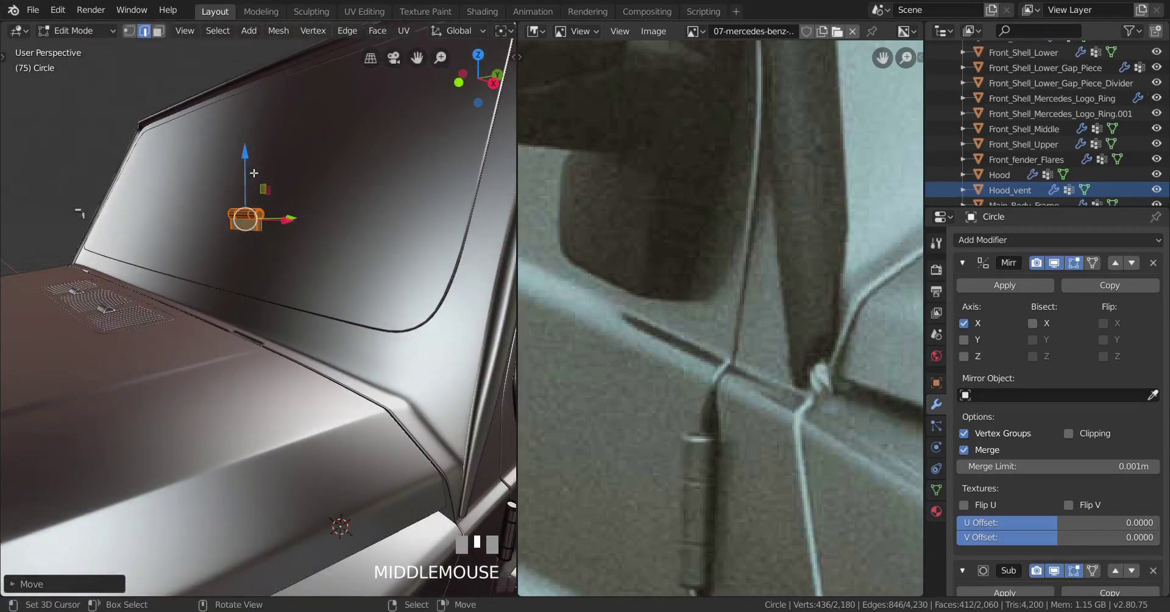
{"action": "left_click_drag", "start_coordinate": [247, 164], "coordinate": [247, 214]}
{"action": "left_click_drag", "start_coordinate": [247, 284], "coordinate": [247, 318]}
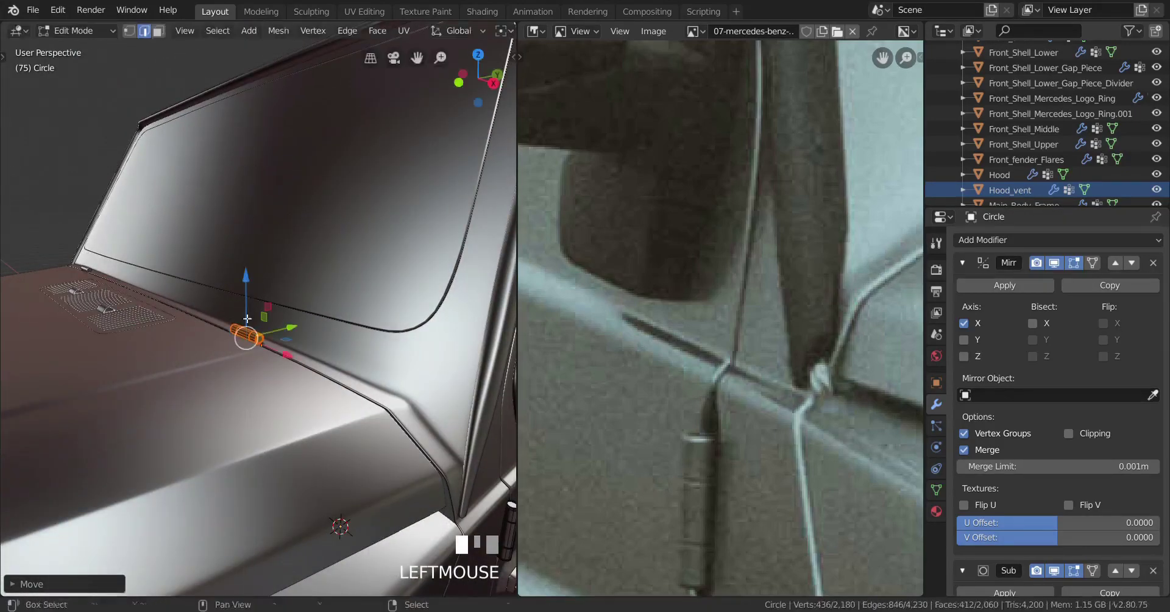
Rotate the hood hinge to suit the gap and shift it along Y toward the hood edge.
{"action": "key", "text": "KP_Decimal"}
{"action": "middle_click_drag", "start_coordinate": [254, 411], "coordinate": [351, 367]}
{"action": "left_click", "coordinate": [364, 431]}
{"action": "scroll", "coordinate": [351, 367], "scroll_direction": "up", "scroll_amount": 1}
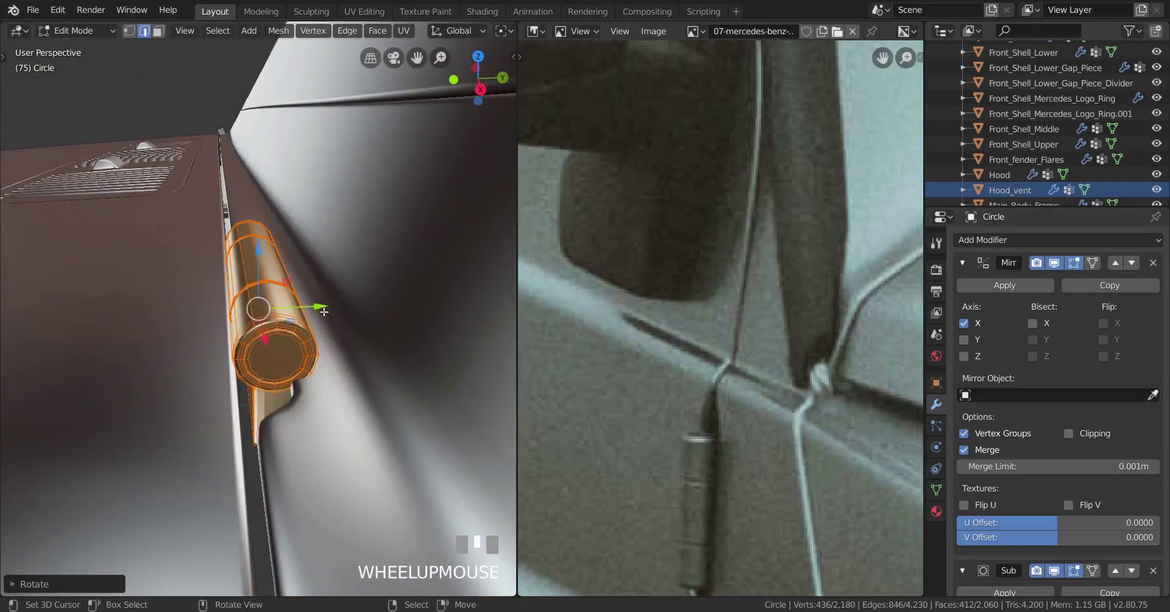
{"action": "left_click_drag", "start_coordinate": [323, 312], "coordinate": [232, 316]}
Rotate the hood hinge slightly, including about the global Y axis, to follow the slope of the hood edge.
{"action": "middle_click_drag", "start_coordinate": [232, 316], "coordinate": [129, 343]}
{"action": "key", "text": "r"}
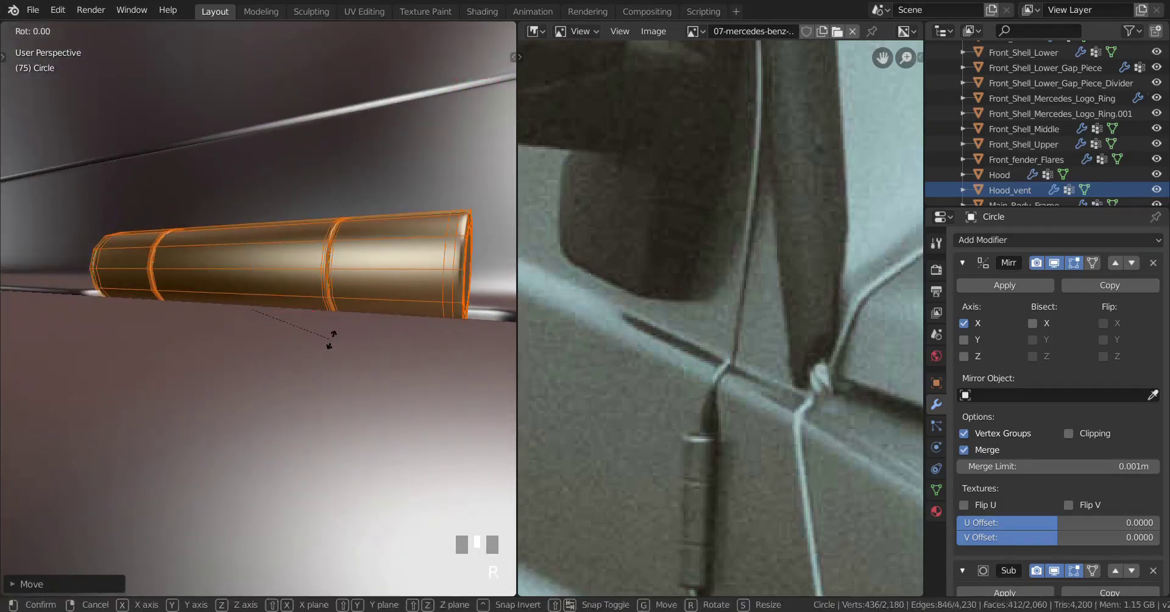
{"action": "left_click", "coordinate": [328, 355]}
{"action": "middle_click_drag", "start_coordinate": [328, 354], "coordinate": [310, 382]}
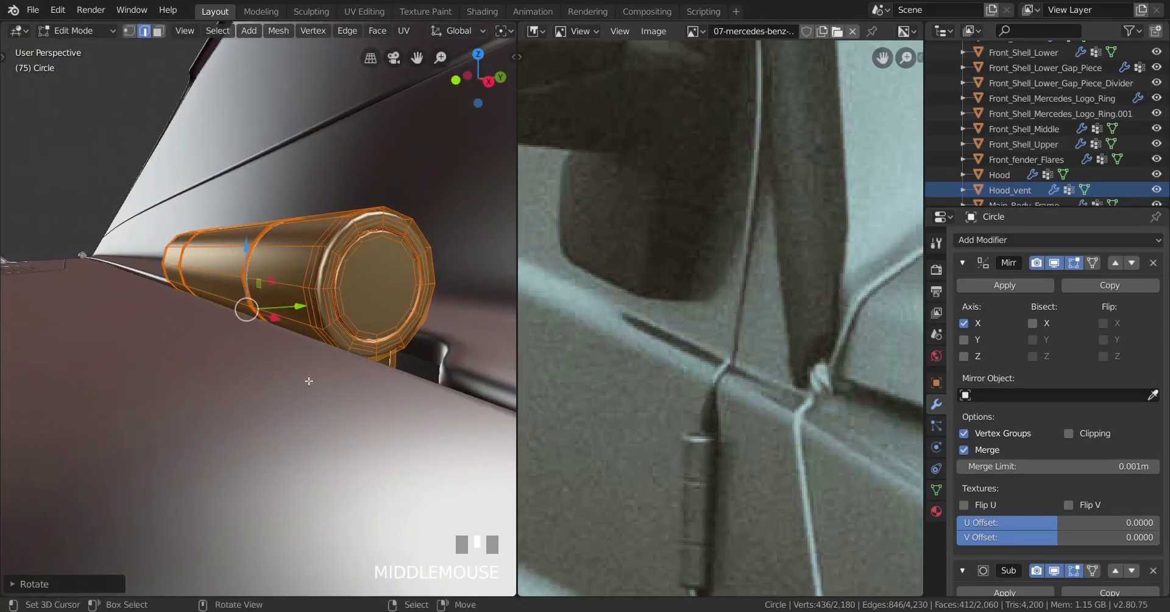
{"action": "key", "text": "r"}
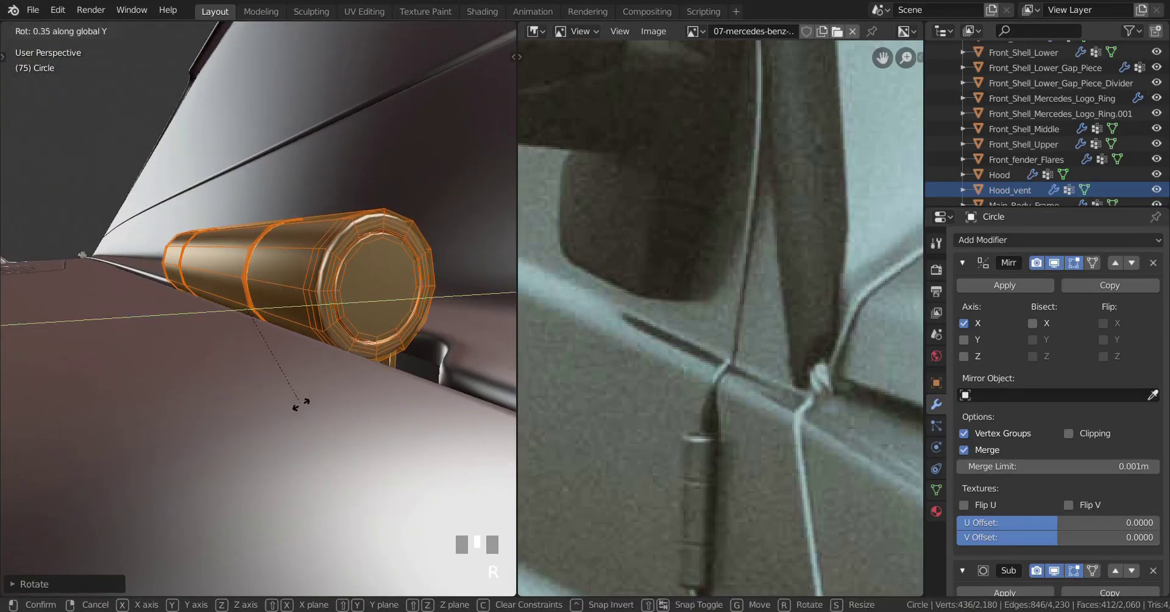
{"action": "left_click", "coordinate": [301, 405]}
Raise the hood hinge slightly along Z and nudge it along Y so the cylinder clears the hood edge.
{"action": "middle_click_drag", "start_coordinate": [301, 405], "coordinate": [466, 389]}
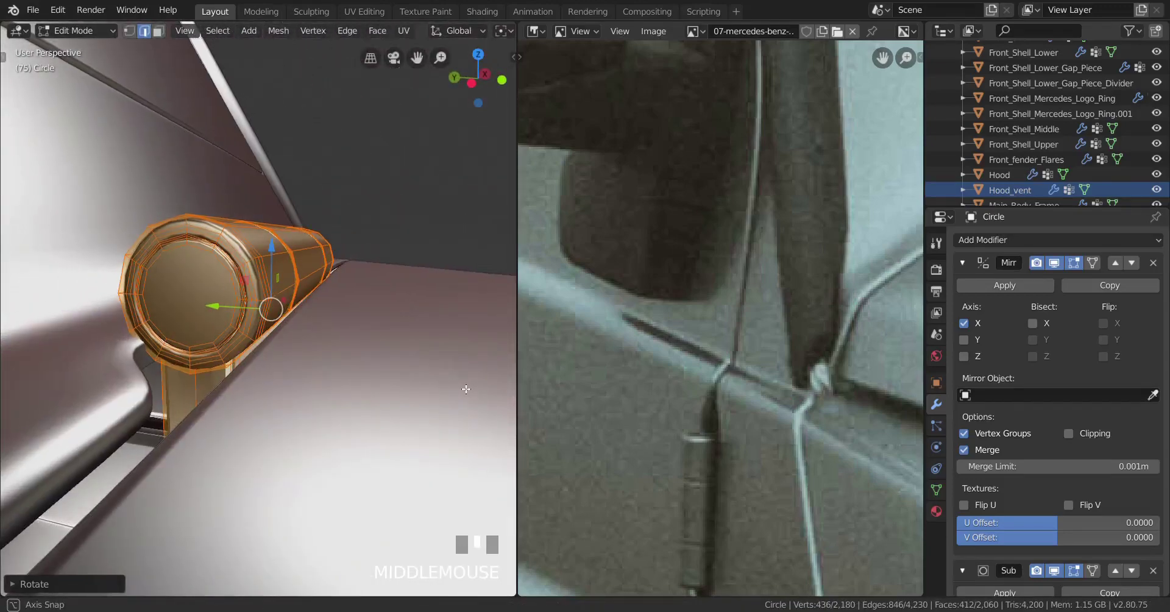
{"action": "left_click", "coordinate": [282, 205]}
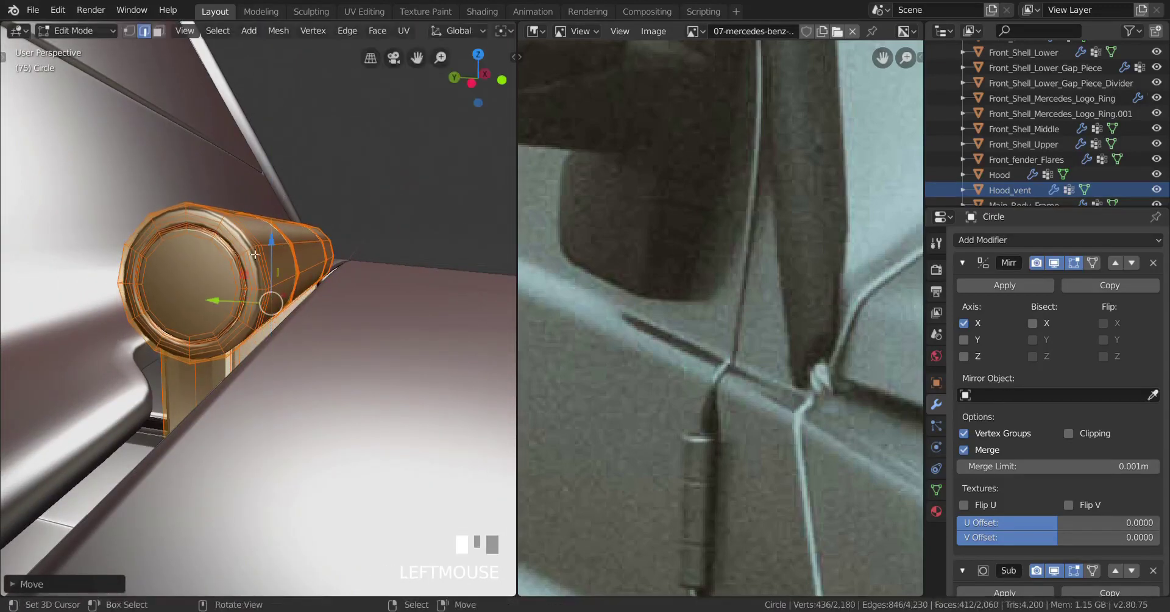
{"action": "left_click_drag", "start_coordinate": [220, 301], "coordinate": [261, 315]}
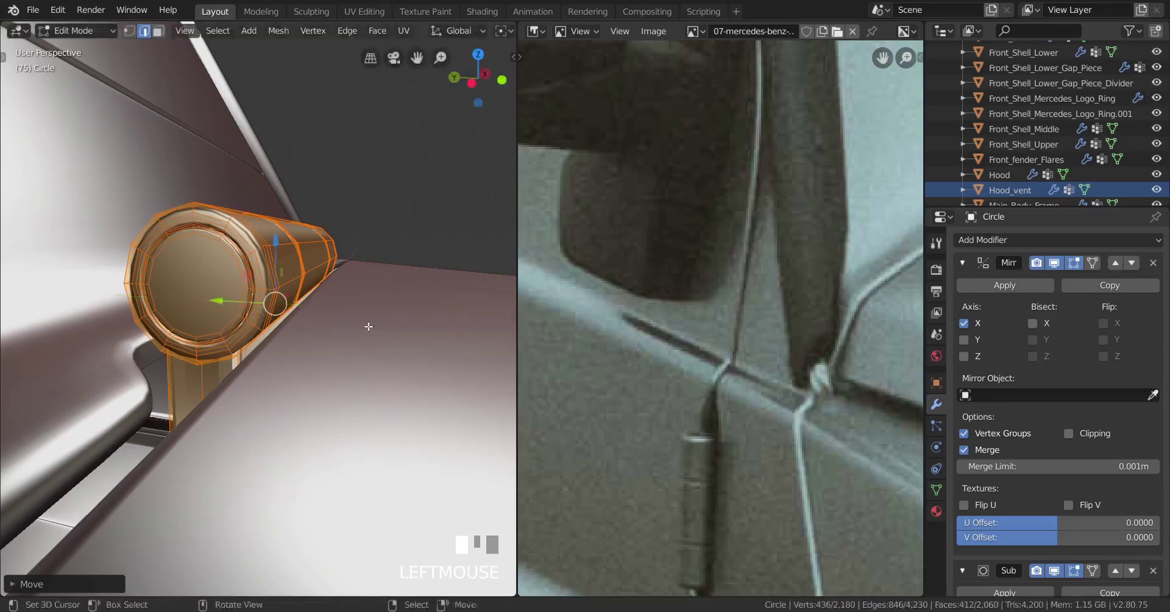
{"action": "middle_click_drag", "start_coordinate": [261, 314], "coordinate": [343, 432]}
{"action": "key", "text": "Tab"}
{"action": "scroll", "coordinate": [353, 397], "scroll_direction": "down", "scroll_amount": 2}
Center the hood hinge along X within its recess in the top view and return to Object Mode.
{"action": "key", "text": "Tab"}
{"action": "left_click_drag", "start_coordinate": [317, 316], "coordinate": [315, 316]}
{"action": "key", "text": "KP_7"}
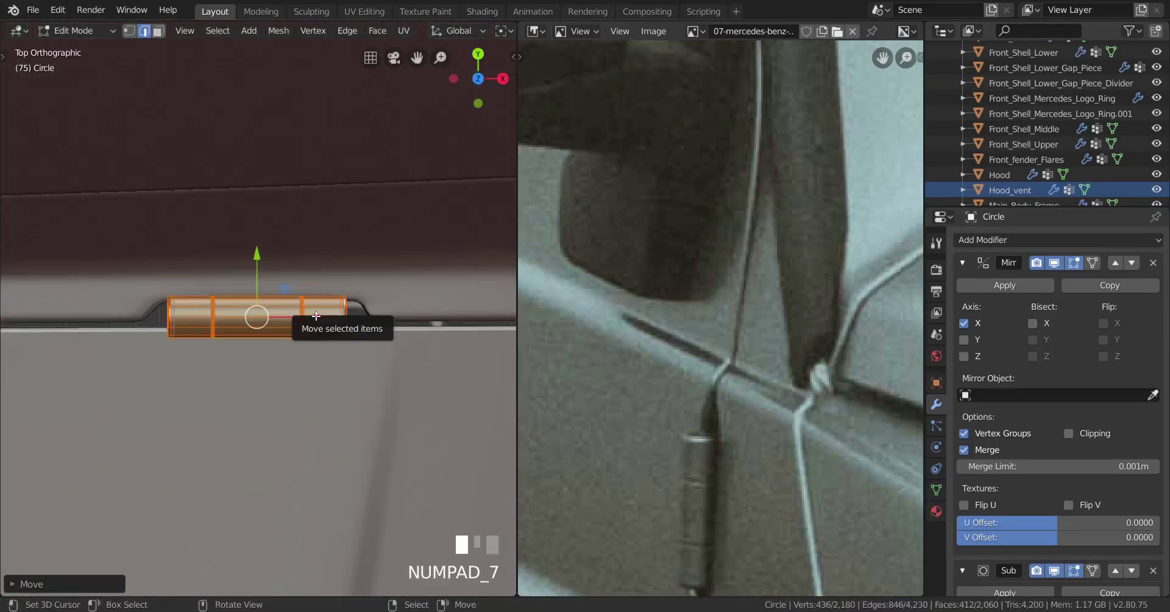
{"action": "scroll", "coordinate": [316, 316], "scroll_direction": "up", "scroll_amount": 1}
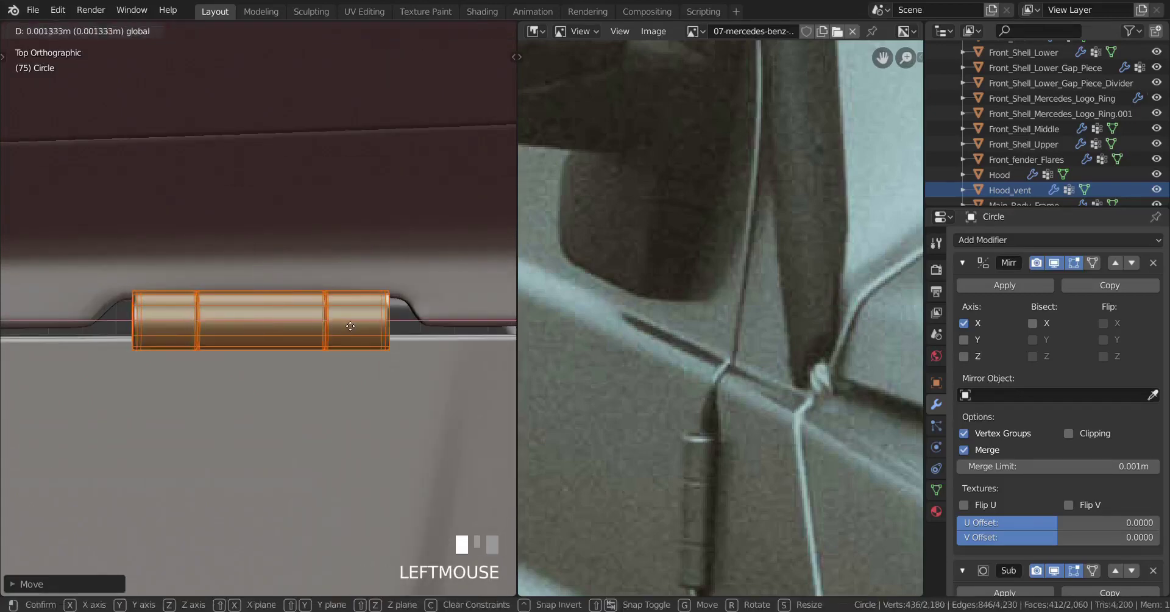
{"action": "left_click_drag", "start_coordinate": [355, 326], "coordinate": [356, 326]}
{"action": "middle_click_drag", "start_coordinate": [356, 325], "coordinate": [253, 256]}
{"action": "key", "text": "Tab"}
Deselect everything and inspect the placed hinges around the car body.
{"action": "scroll", "coordinate": [274, 336], "scroll_direction": "down", "scroll_amount": 4}
{"action": "key", "text": "a"}
{"action": "key", "text": "a"}
{"action": "middle_click_drag", "start_coordinate": [275, 336], "coordinate": [359, 378]}
{"action": "scroll", "coordinate": [246, 403], "scroll_direction": "down", "scroll_amount": 3}
{"action": "scroll", "coordinate": [319, 403], "scroll_direction": "up", "scroll_amount": 2}
{"action": "scroll", "coordinate": [238, 376], "scroll_direction": "down", "scroll_amount": 4}
{"action": "scroll", "coordinate": [401, 397], "scroll_direction": "up", "scroll_amount": 3}
{"action": "scroll", "coordinate": [364, 379], "scroll_direction": "up", "scroll_amount": 3}
{"action": "scroll", "coordinate": [266, 328], "scroll_direction": "down", "scroll_amount": 4}
{"action": "middle_click_drag", "start_coordinate": [266, 328], "coordinate": [537, 361]}
Load the 04-mercedes wallpaper showing the car at the waterfall as the reference image.
{"action": "scroll", "coordinate": [696, 306], "scroll_direction": "down", "scroll_amount": 6}
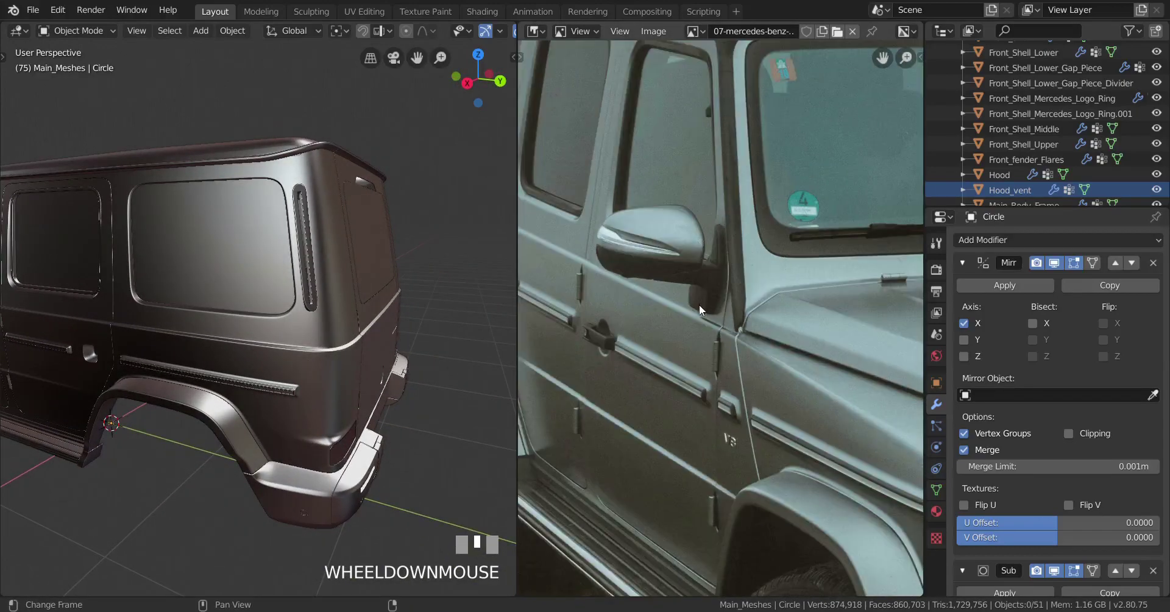
{"action": "left_click", "coordinate": [838, 32]}
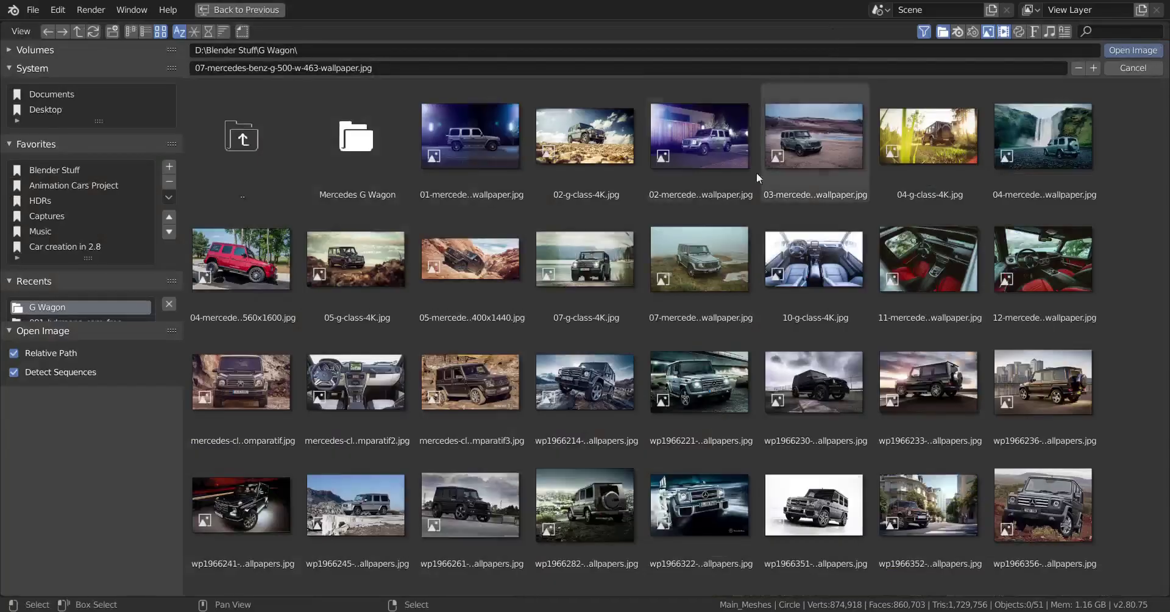
{"action": "double_click", "coordinate": [1013, 142]}
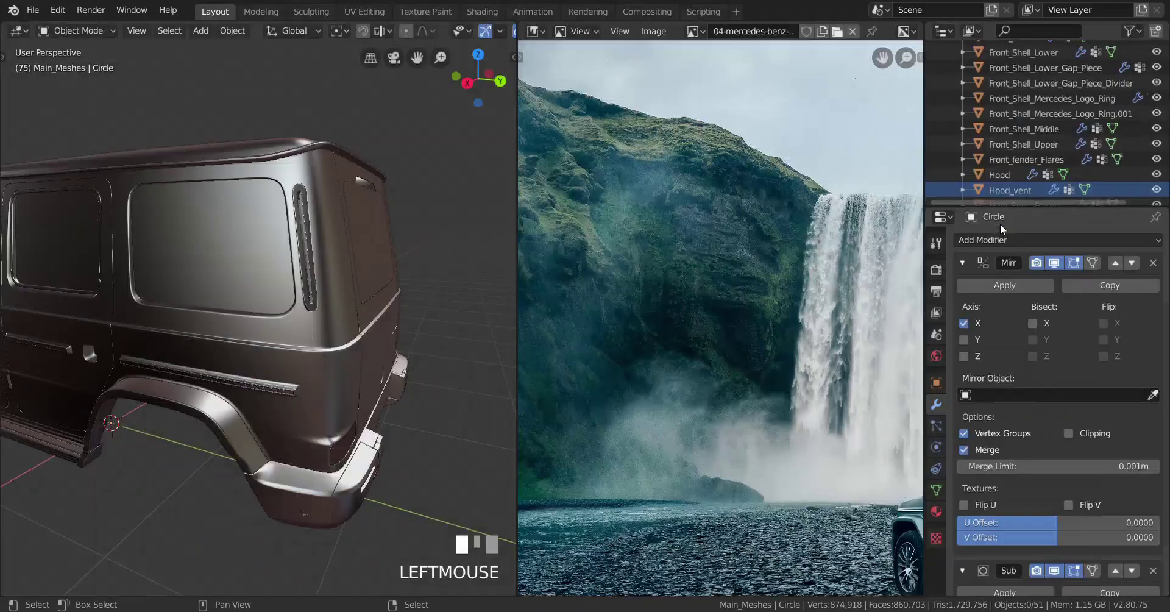
Examine the rear door hinges in the reference photo and compare them with the rear of the modeled body.
{"action": "scroll", "coordinate": [724, 321], "scroll_direction": "down", "scroll_amount": 2}
{"action": "middle_click_drag", "start_coordinate": [724, 321], "coordinate": [403, 278]}
{"action": "scroll", "coordinate": [719, 313], "scroll_direction": "up", "scroll_amount": 6}
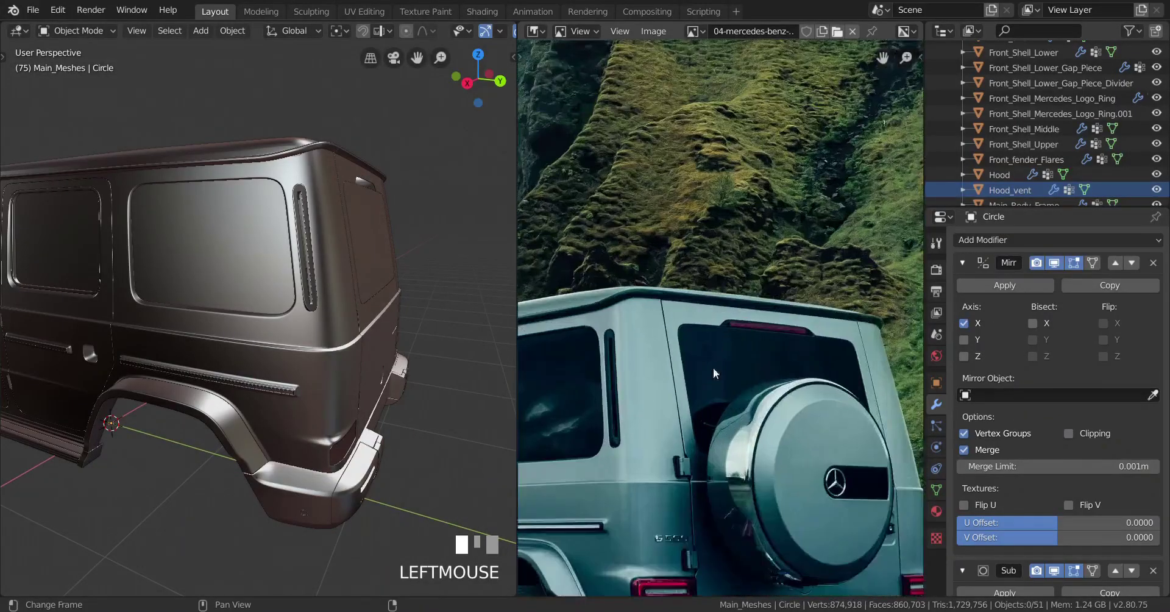
{"action": "middle_click_drag", "start_coordinate": [715, 372], "coordinate": [731, 278]}
{"action": "scroll", "coordinate": [732, 277], "scroll_direction": "up", "scroll_amount": 4}
{"action": "scroll", "coordinate": [670, 414], "scroll_direction": "up", "scroll_amount": 2}
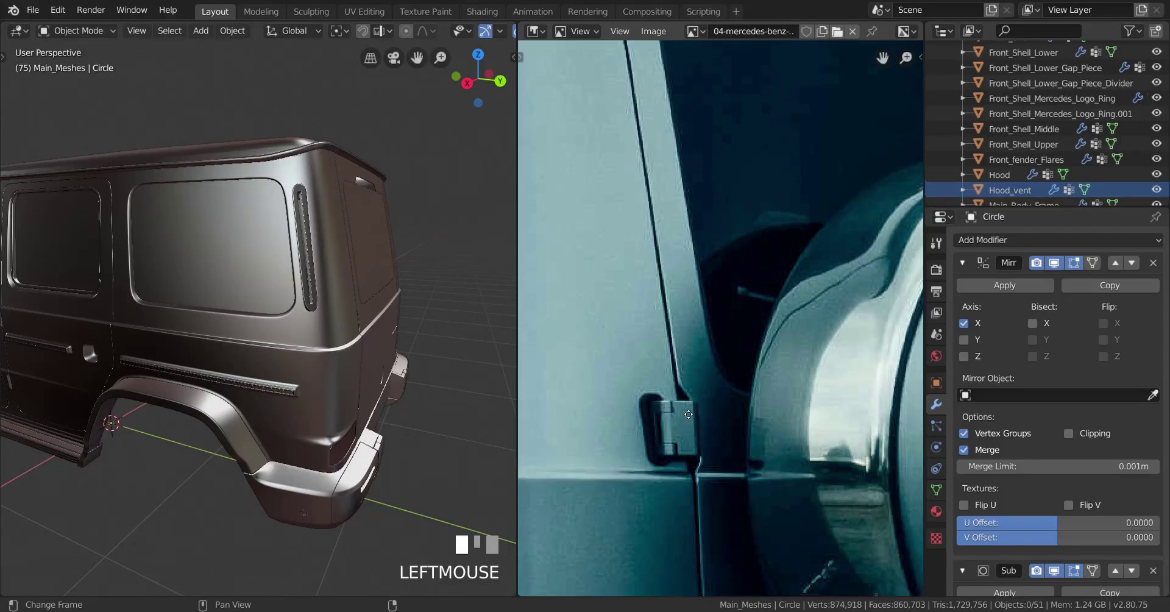
{"action": "middle_click_drag", "start_coordinate": [679, 421], "coordinate": [684, 374]}
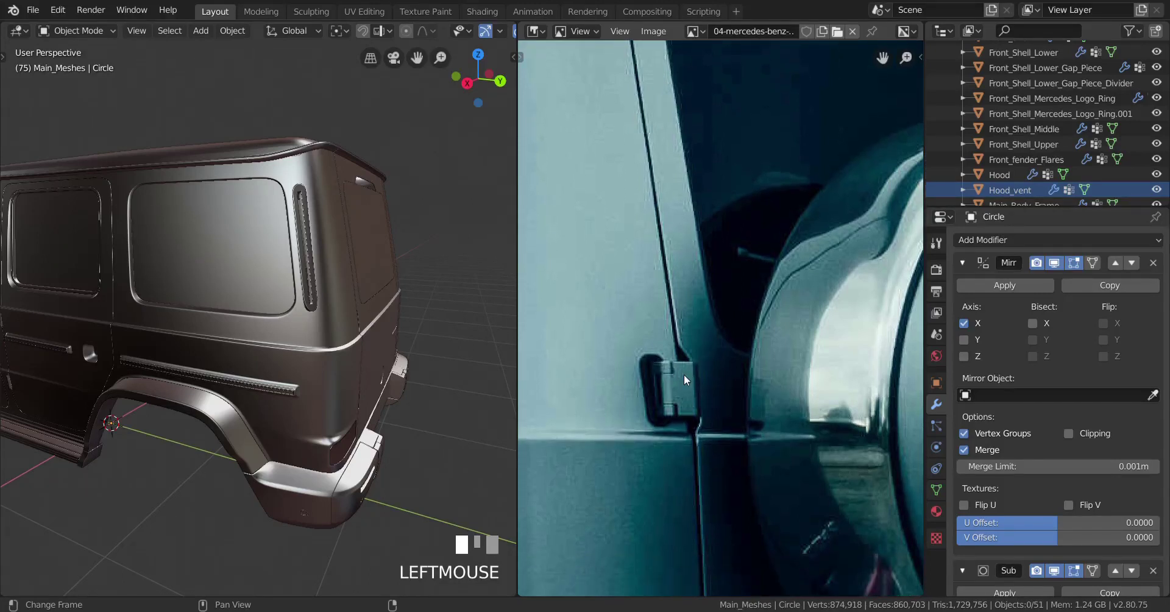
{"action": "scroll", "coordinate": [684, 374], "scroll_direction": "down", "scroll_amount": 5}
{"action": "middle_click_drag", "start_coordinate": [683, 374], "coordinate": [683, 343]}
{"action": "middle_click_drag", "start_coordinate": [377, 350], "coordinate": [445, 347]}
{"action": "scroll", "coordinate": [645, 342], "scroll_direction": "down", "scroll_amount": 4}
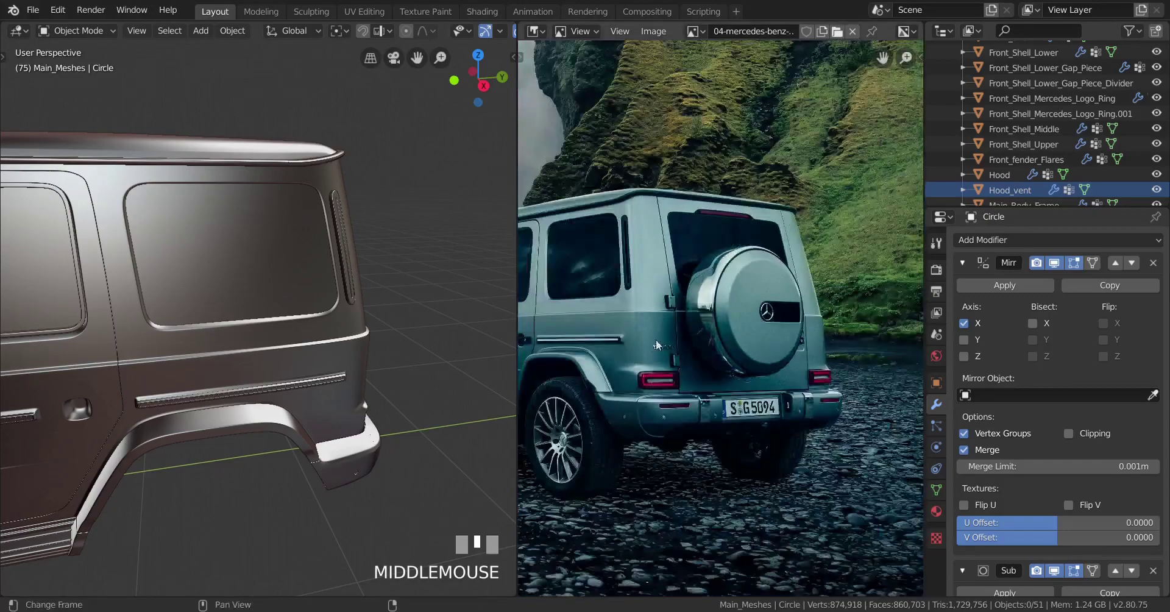
{"action": "scroll", "coordinate": [645, 342], "scroll_direction": "up", "scroll_amount": 3}
{"action": "middle_click_drag", "start_coordinate": [644, 342], "coordinate": [676, 343]}
Save the project file g_wagon.blend.
{"action": "middle_click_drag", "start_coordinate": [378, 342], "coordinate": [347, 346]}
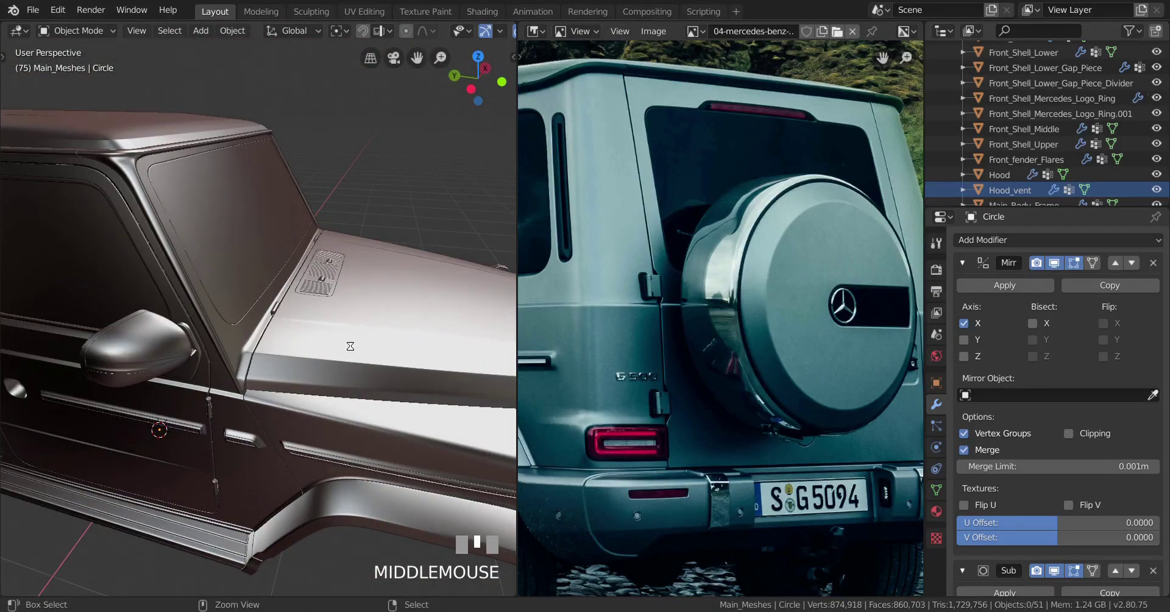
{"action": "middle_click_drag", "start_coordinate": [350, 346], "coordinate": [197, 320]}
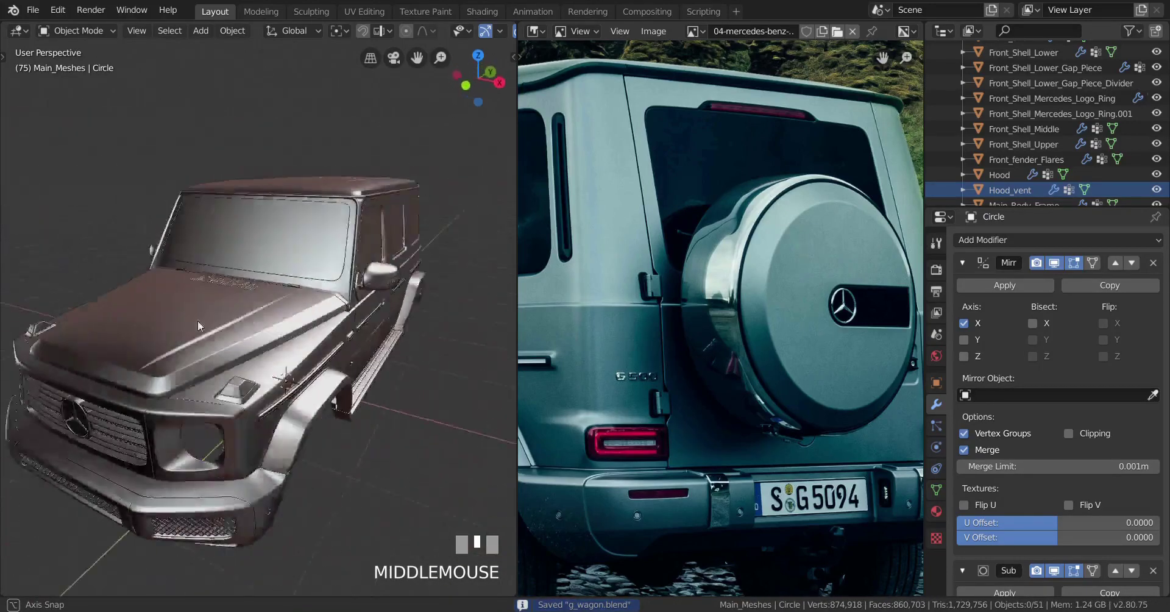
{"action": "scroll", "coordinate": [284, 318], "scroll_direction": "up", "scroll_amount": 3}
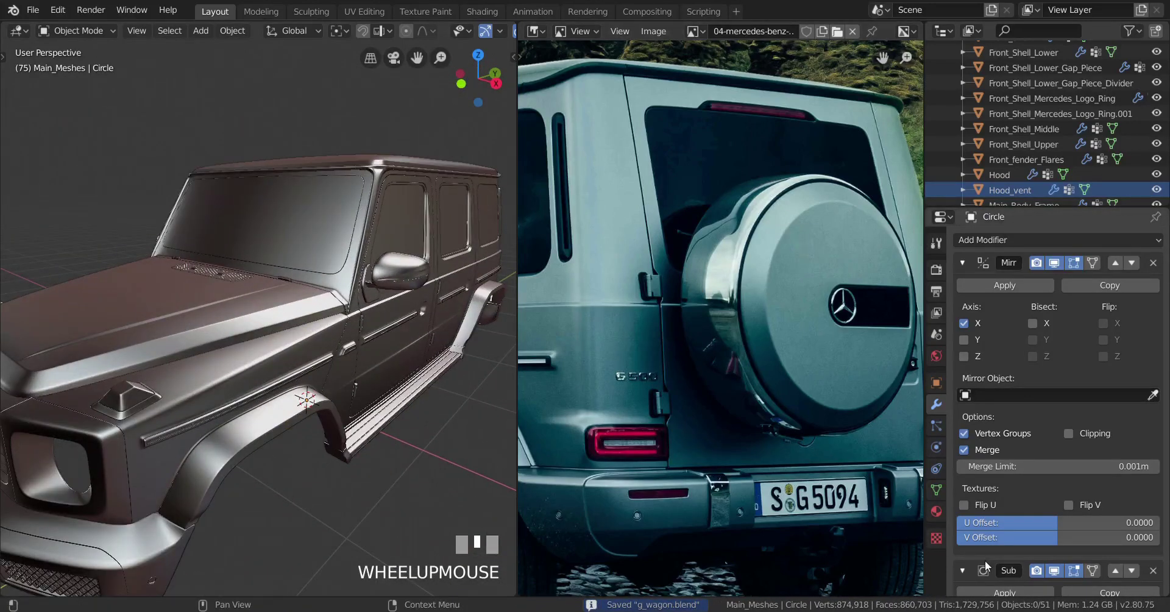